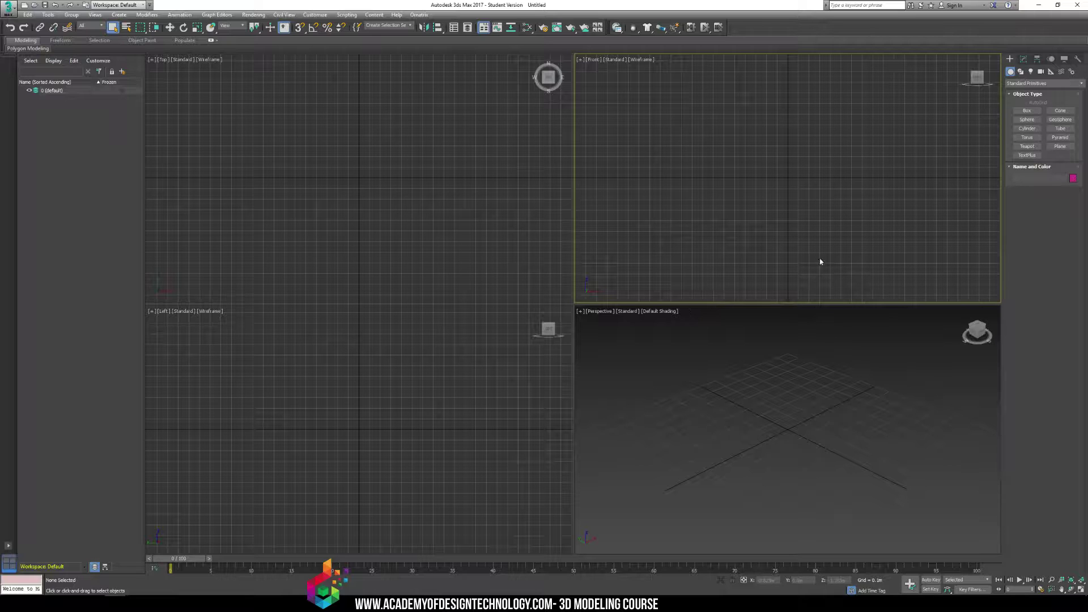
# - Create a box about 0.53 m long, 0.39 m wide and 0.34 m high in the perspective view
pyautogui.click(1027, 110)
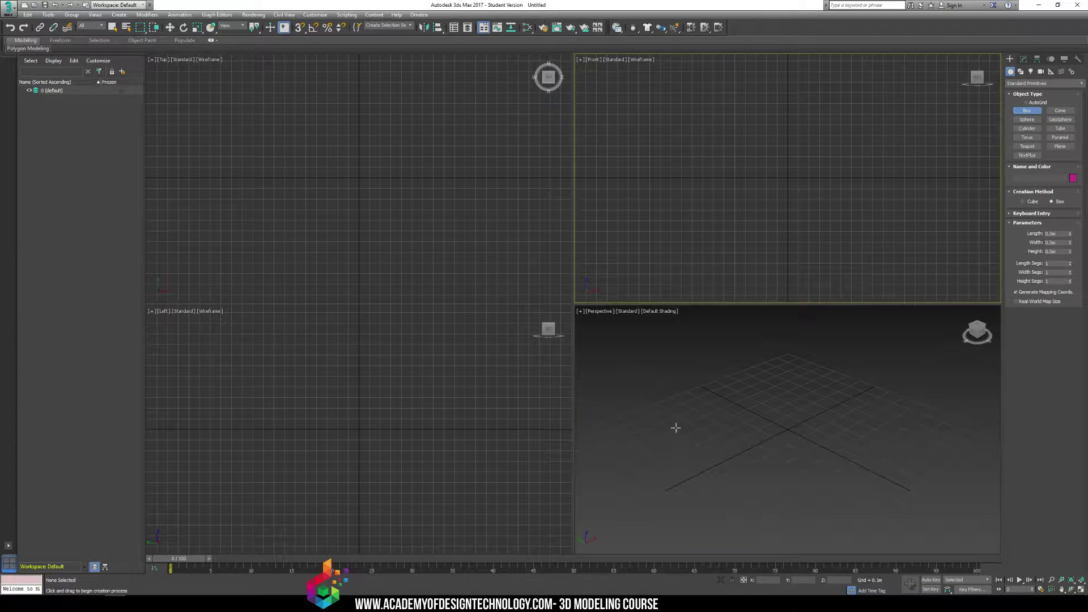
pyautogui.moveTo(675, 428); pyautogui.dragTo(673, 511)
pyautogui.click(715, 401)
pyautogui.moveTo(721, 387); pyautogui.dragTo(750, 378, button='middle')
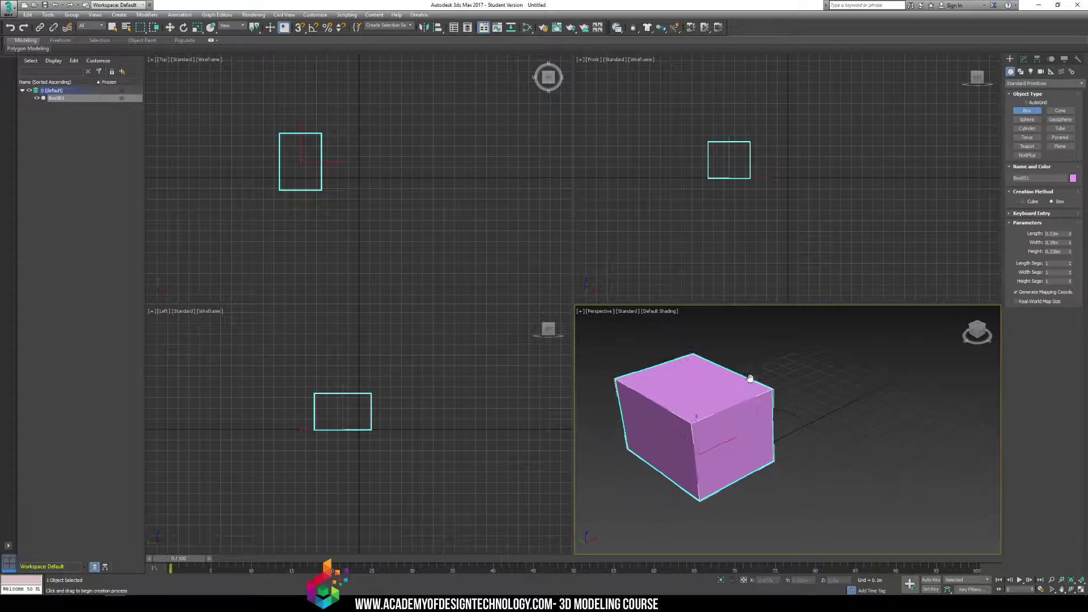
# - Maximize the perspective viewport and display the box with edged faces
pyautogui.press('F3')
pyautogui.press('F3')
pyautogui.click(580, 311)
pyautogui.click(618, 321)
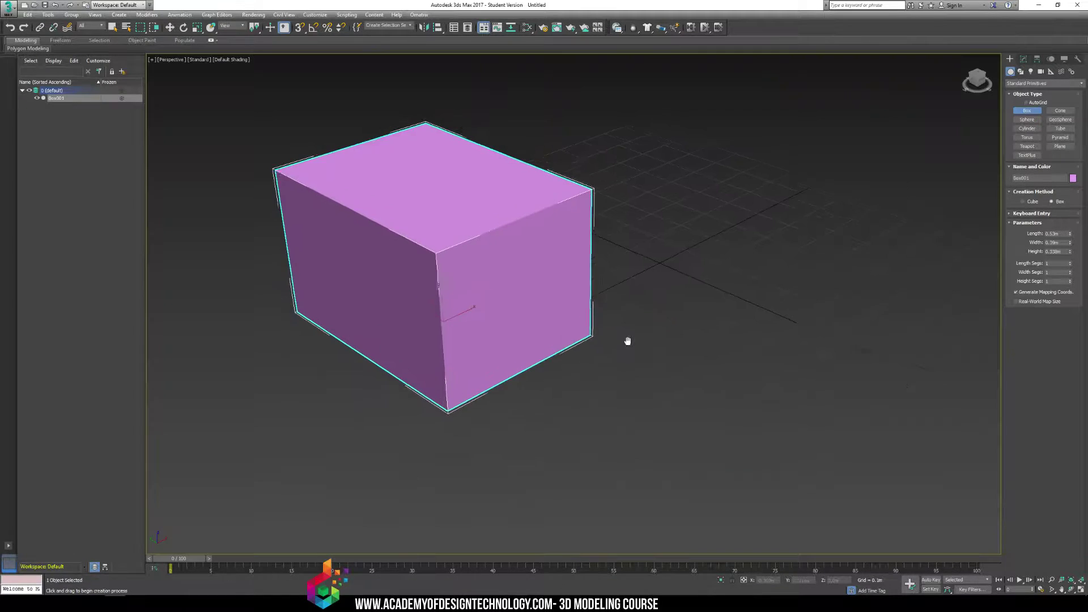
pyautogui.moveTo(627, 341)
pyautogui.mouseDown(button='middle')
pyautogui.moveTo(516, 318)
pyautogui.moveTo(516, 343)
pyautogui.moveTo(598, 335)
pyautogui.mouseUp(button='middle')
pyautogui.press('F3')
pyautogui.press('F4')
# - Convert the box to an Editable Mesh and look at its Polygon sub-object level before returning to the whole object
pyautogui.click(1024, 59)
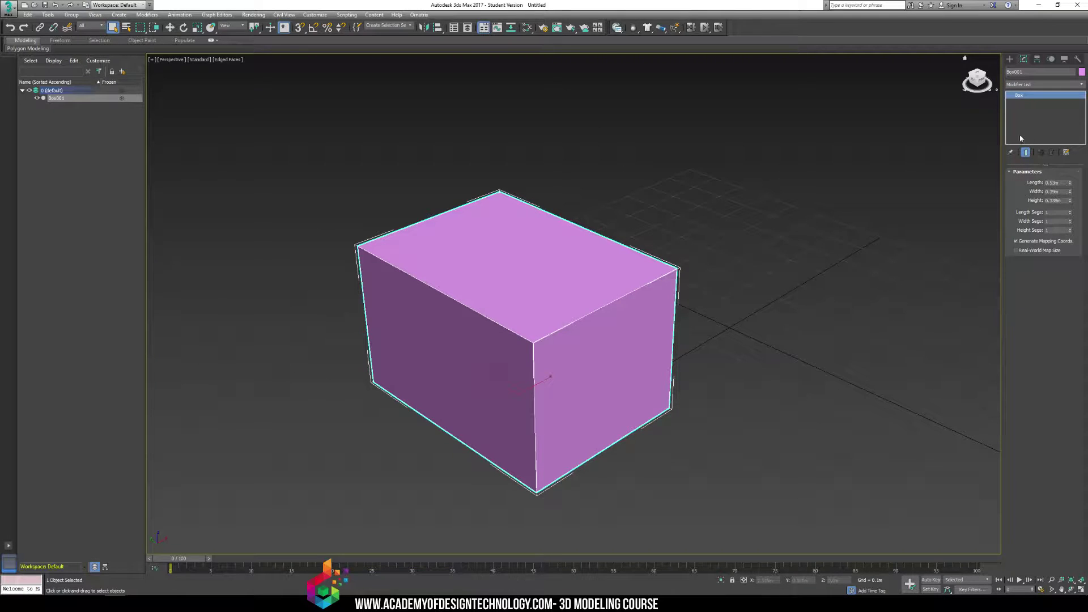
pyautogui.moveTo(821, 185); pyautogui.dragTo(888, 230, button='middle')
pyautogui.rightClick(607, 240)
pyautogui.moveTo(623, 331)
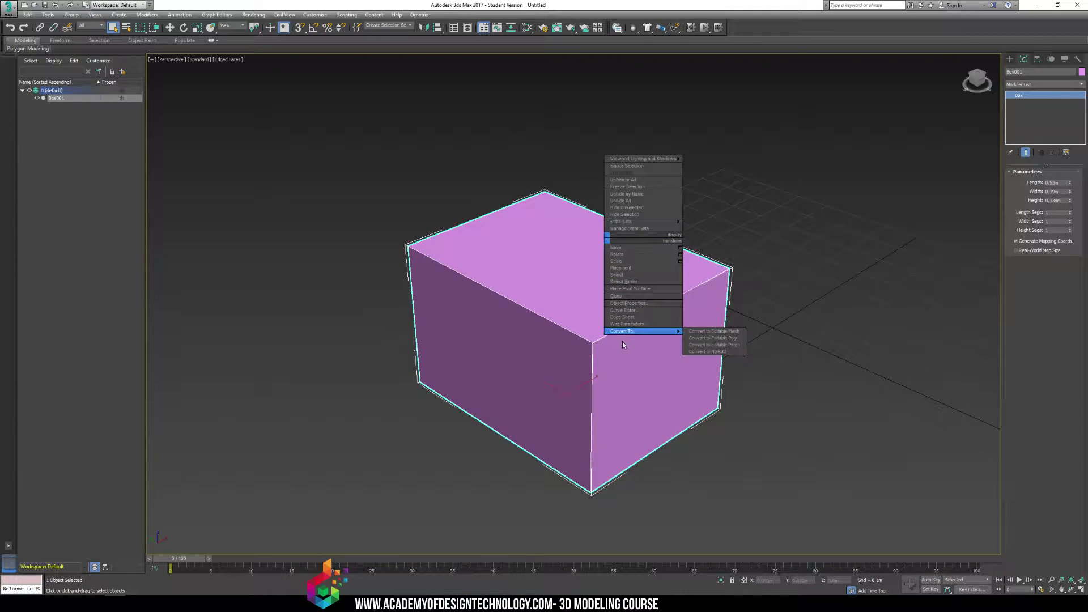
pyautogui.click(718, 331)
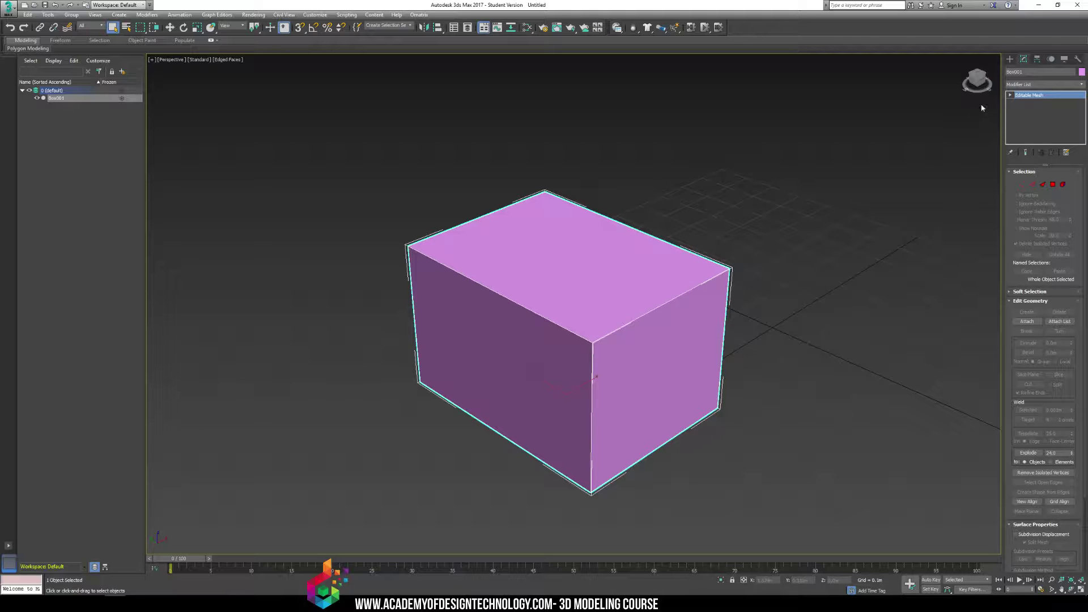
pyautogui.click(1010, 96)
pyautogui.click(1046, 124)
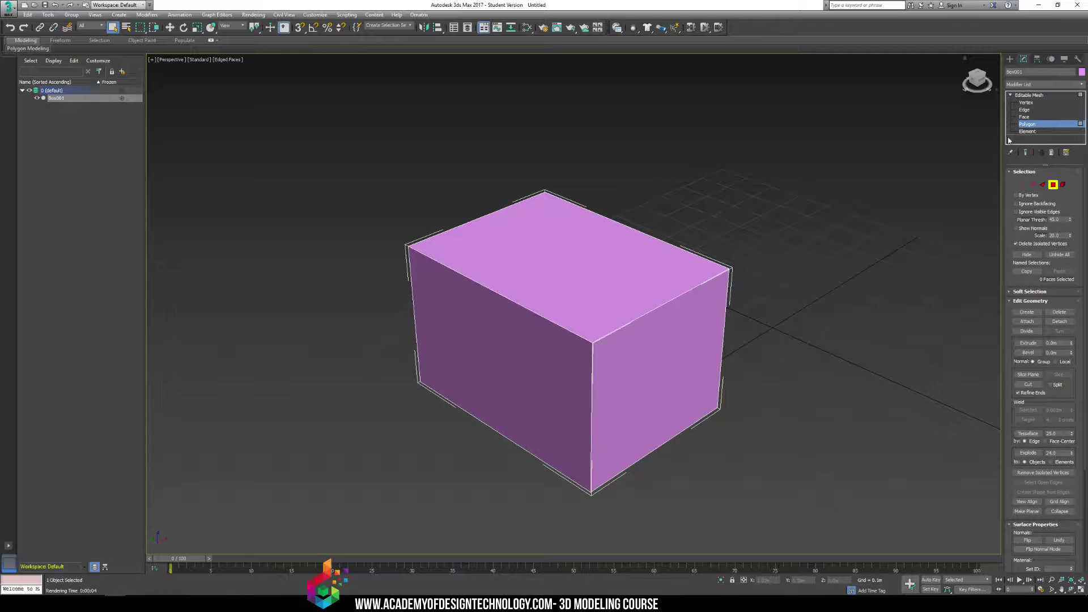
pyautogui.click(1054, 95)
# - Apply a TurboSmooth modifier with 2 iterations to the mesh box, then switch its effect off
pyautogui.click(1073, 85)
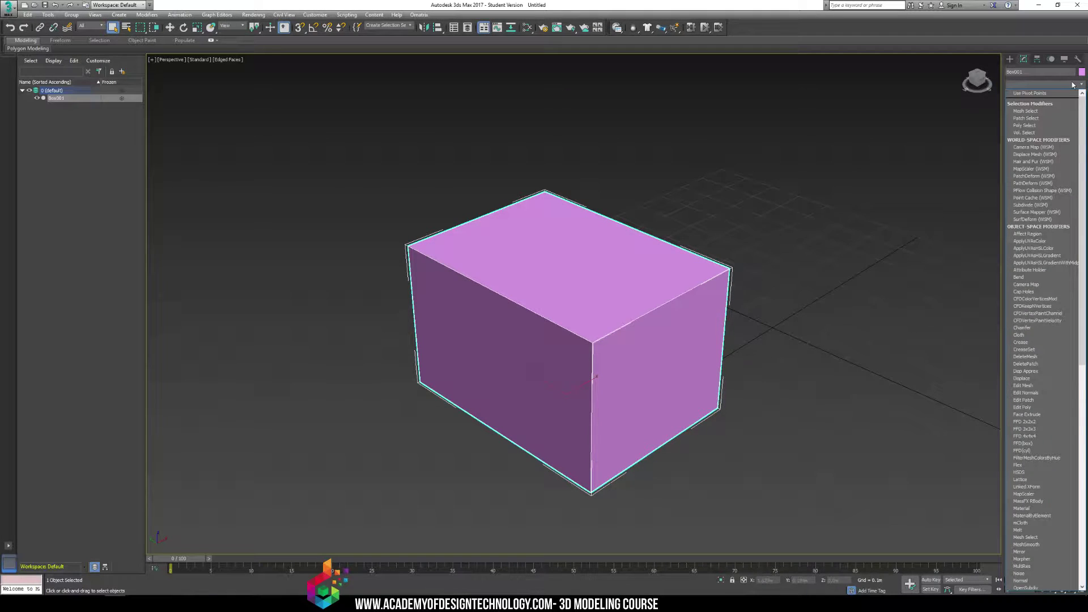
pyautogui.write('tu')
pyautogui.press('Return')
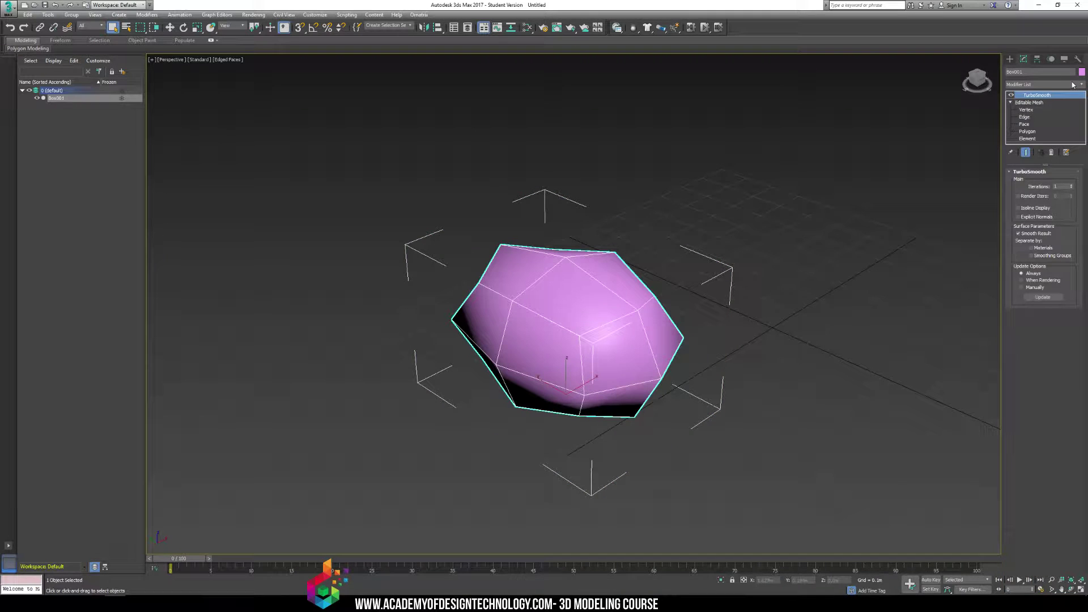
pyautogui.click(1071, 186)
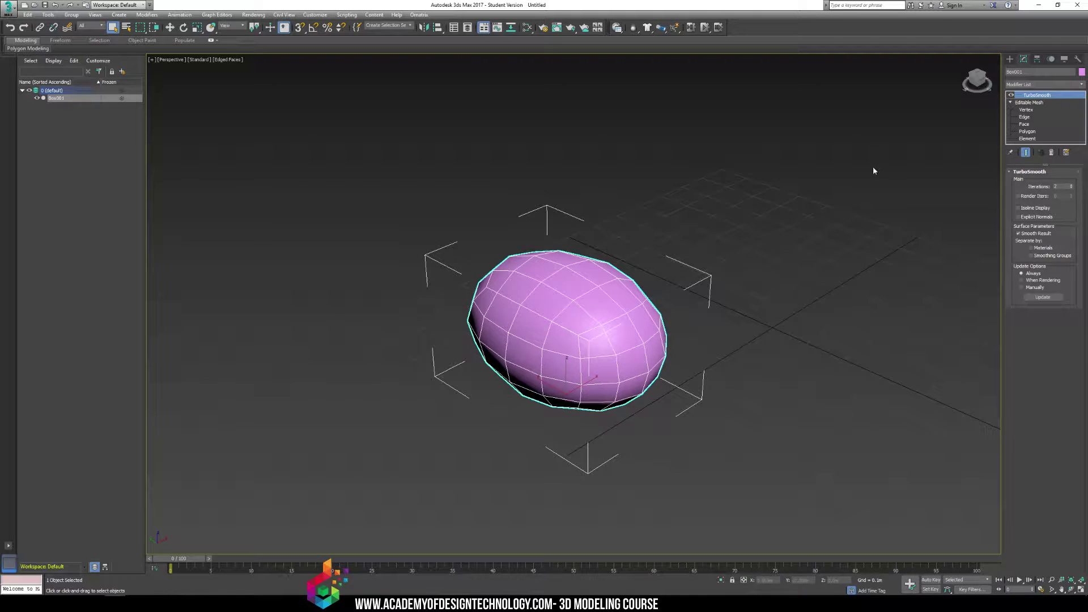
pyautogui.click(1012, 94)
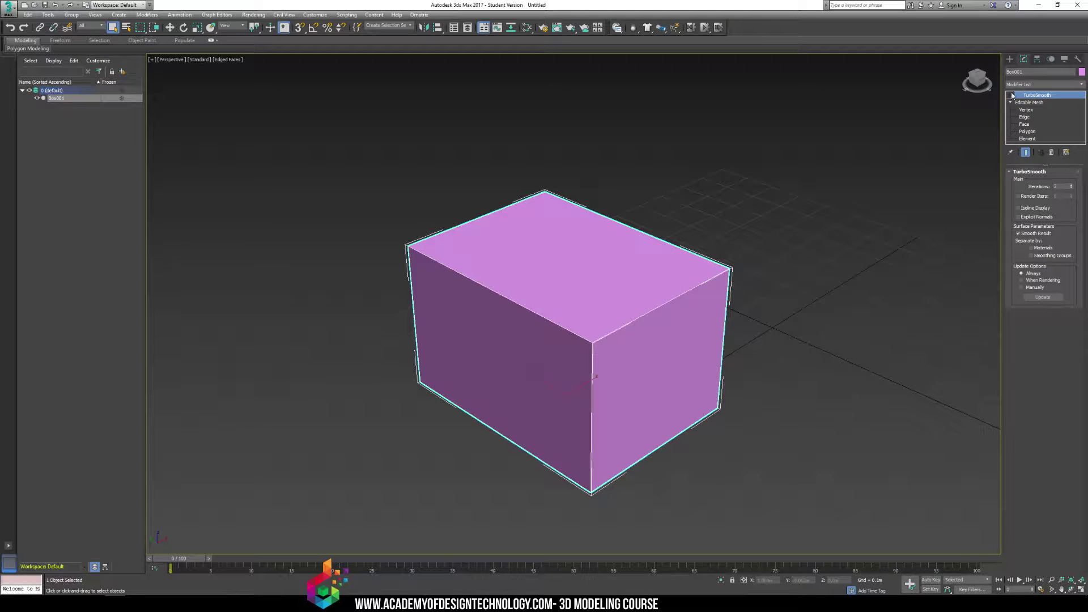
# - Examine the faces, edges and corners of the unsmoothed box from several angles
pyautogui.keyDown('alt'); pyautogui.moveTo(524, 419); pyautogui.dragTo(498, 340, button='middle'); pyautogui.keyUp('alt')
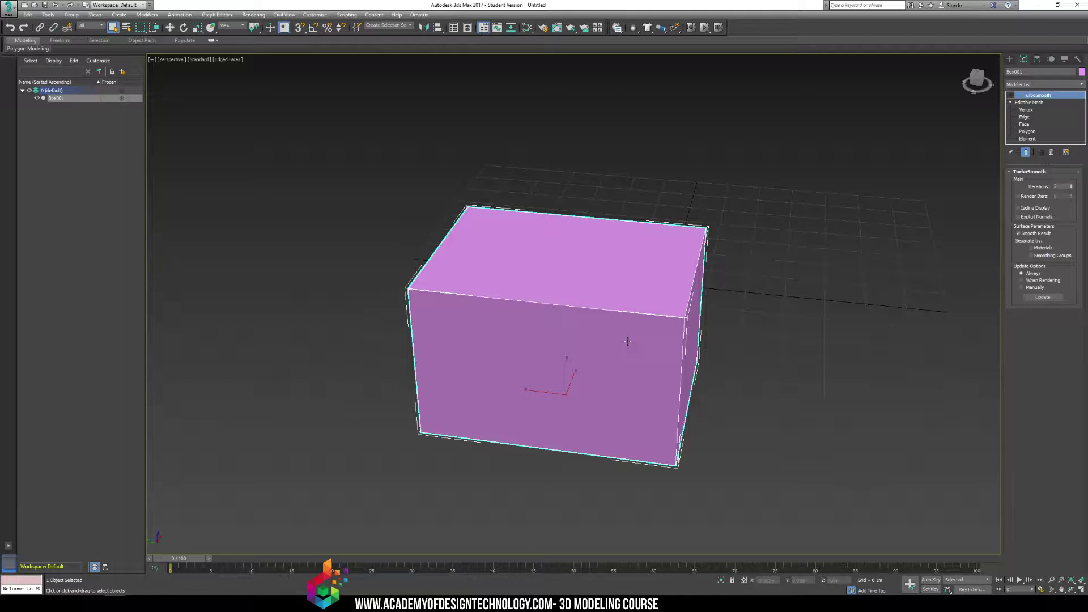
pyautogui.keyDown('alt'); pyautogui.moveTo(483, 235); pyautogui.dragTo(571, 270, button='middle'); pyautogui.keyUp('alt')
pyautogui.keyDown('alt'); pyautogui.moveTo(641, 306); pyautogui.dragTo(597, 318, button='middle'); pyautogui.keyUp('alt')
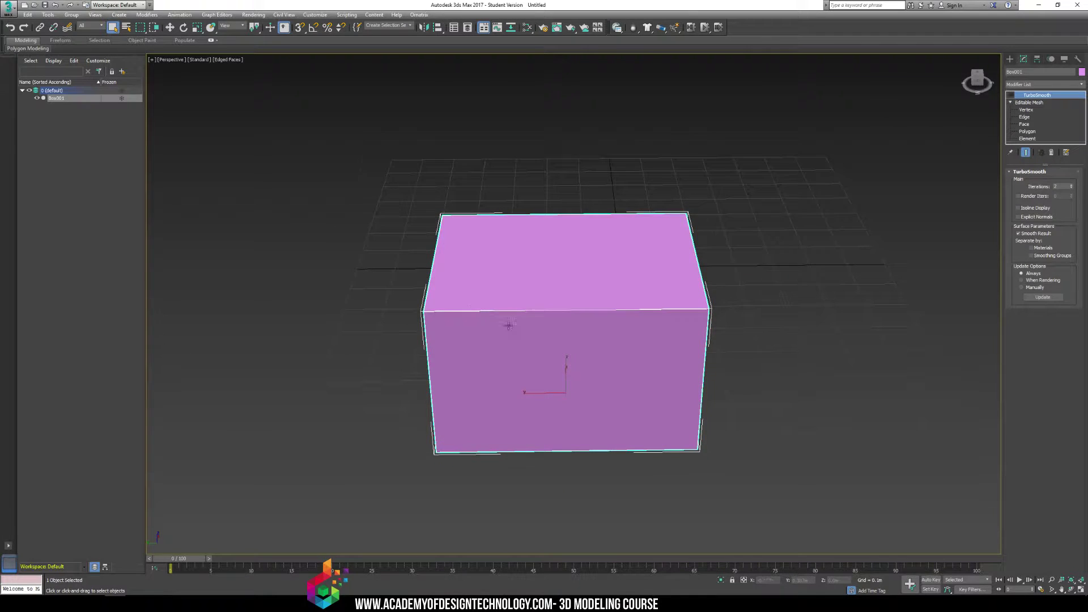
pyautogui.keyDown('alt'); pyautogui.moveTo(508, 323); pyautogui.dragTo(554, 449, button='middle'); pyautogui.keyUp('alt')
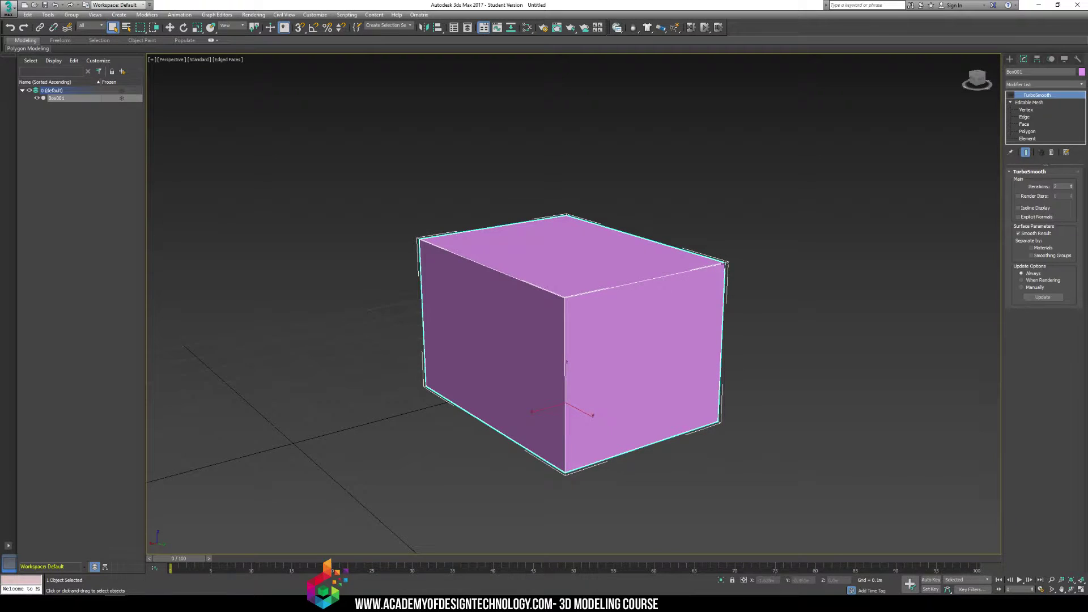
pyautogui.keyDown('alt'); pyautogui.moveTo(723, 266); pyautogui.dragTo(726, 279, button='middle'); pyautogui.keyUp('alt')
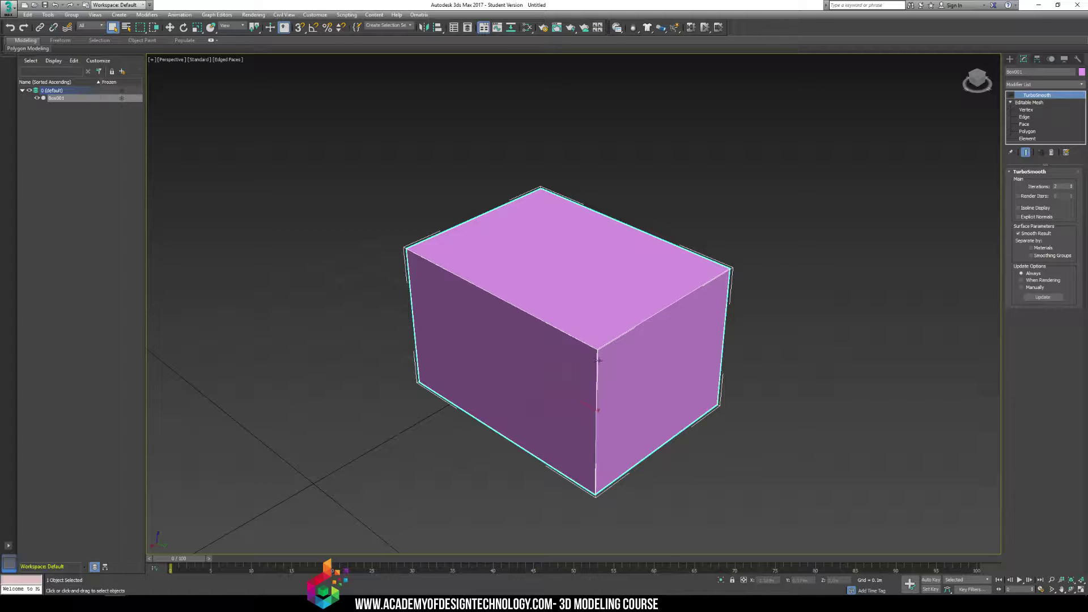
pyautogui.keyDown('alt'); pyautogui.moveTo(651, 219); pyautogui.dragTo(595, 245, button='middle'); pyautogui.keyUp('alt')
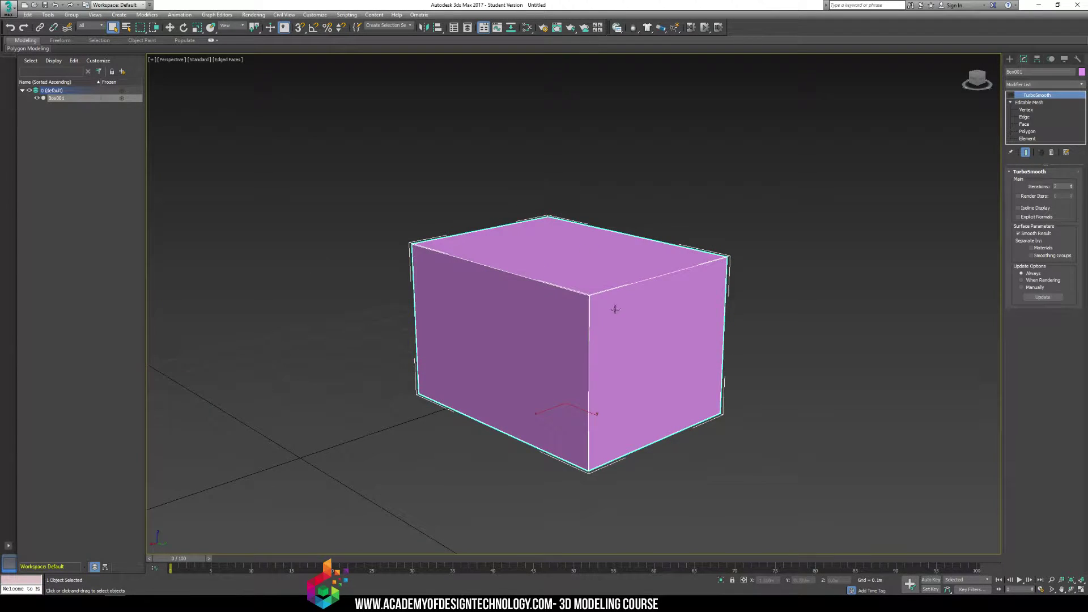
pyautogui.keyDown('alt'); pyautogui.moveTo(614, 309); pyautogui.dragTo(560, 441, button='middle'); pyautogui.keyUp('alt')
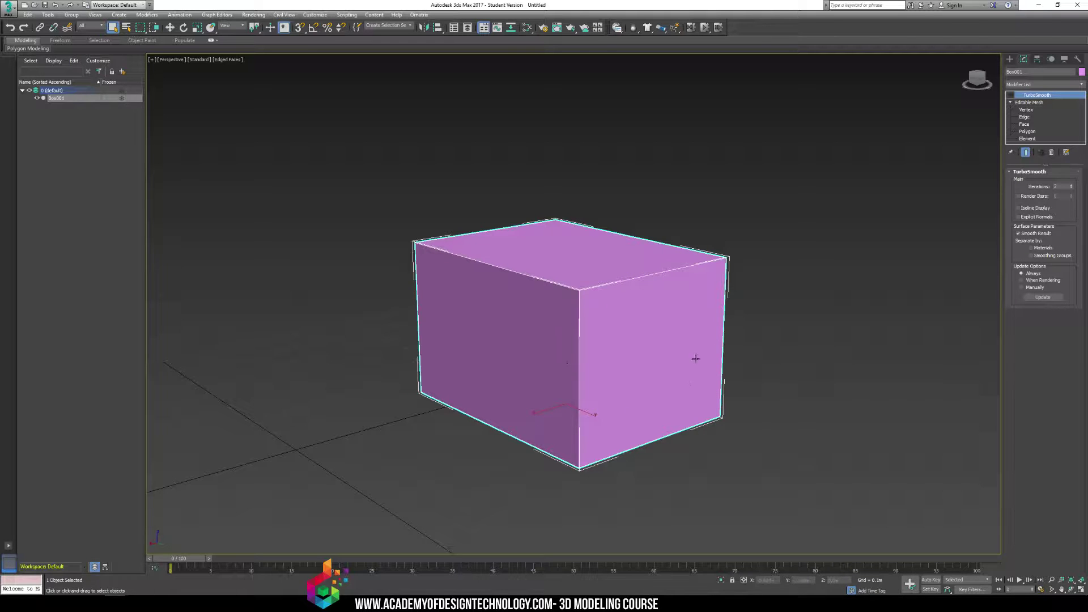
pyautogui.keyDown('alt'); pyautogui.moveTo(459, 394); pyautogui.dragTo(458, 367, button='middle'); pyautogui.keyUp('alt')
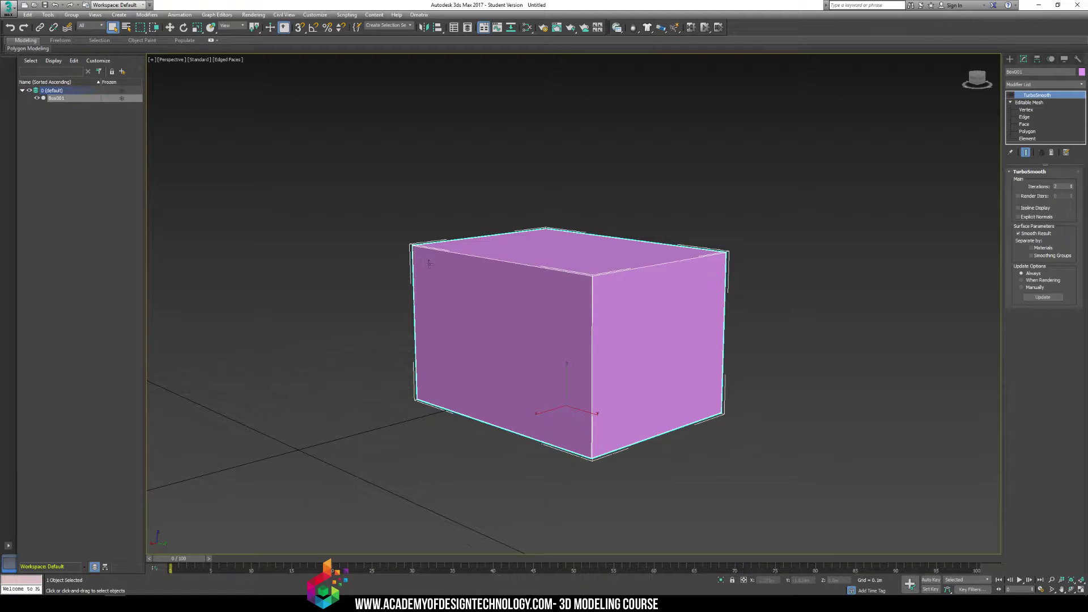
pyautogui.keyDown('alt'); pyautogui.moveTo(429, 264); pyautogui.dragTo(620, 246, button='middle'); pyautogui.keyUp('alt')
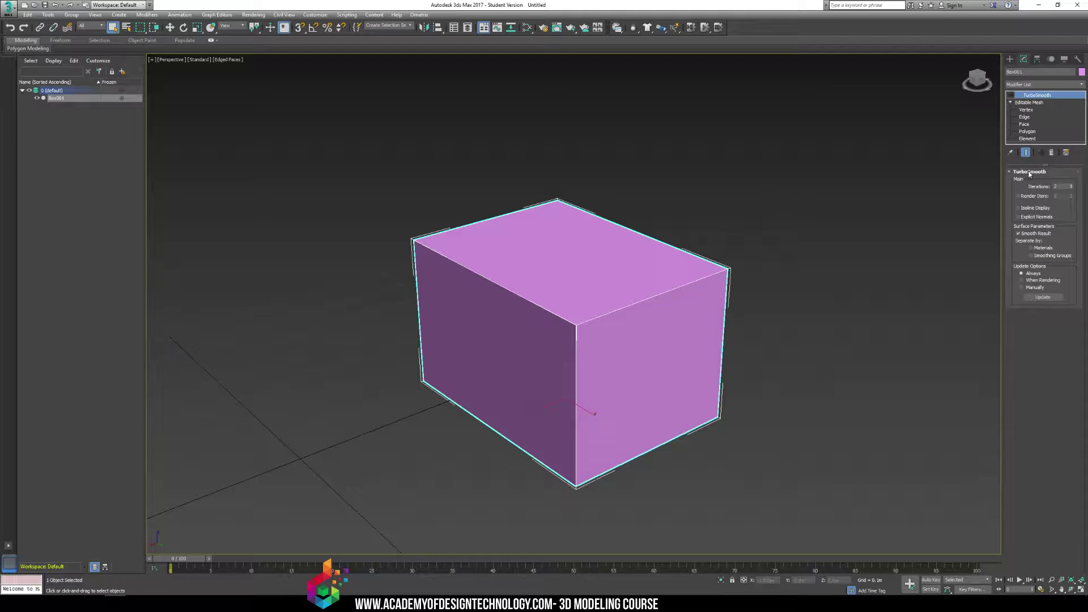
# - Delete the TurboSmooth modifier and convert the box to an Editable Poly
pyautogui.click(1018, 102)
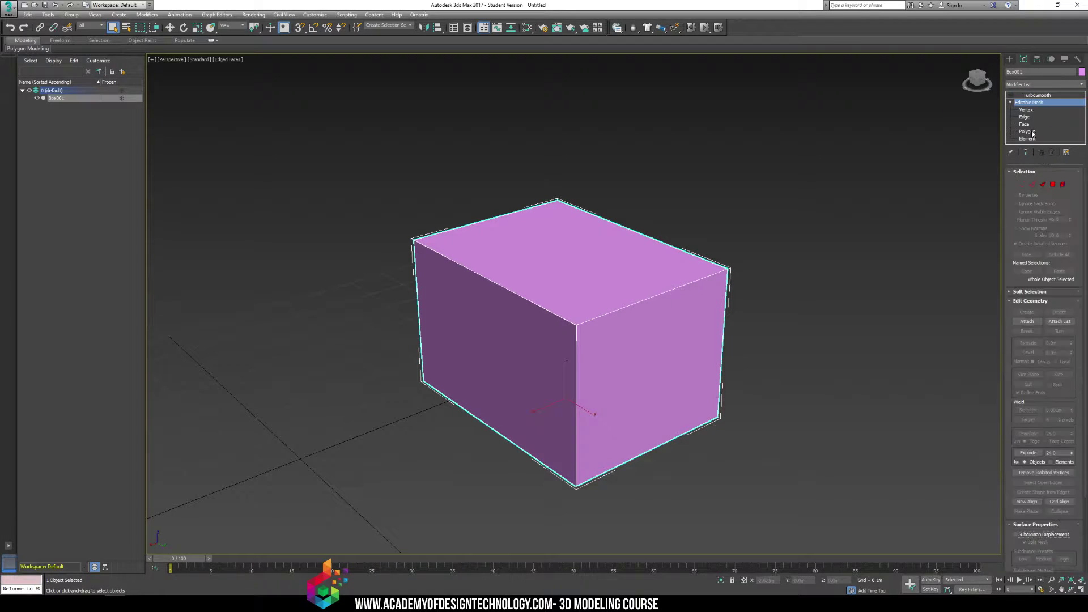
pyautogui.click(1032, 132)
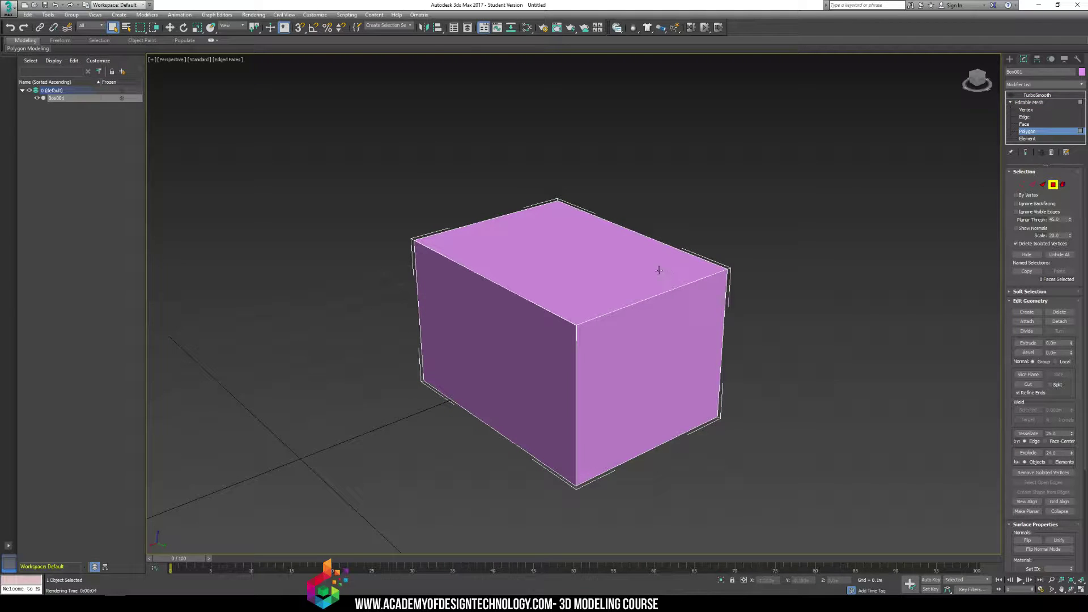
pyautogui.rightClick(1040, 96)
pyautogui.click(1039, 108)
pyautogui.rightClick(542, 301)
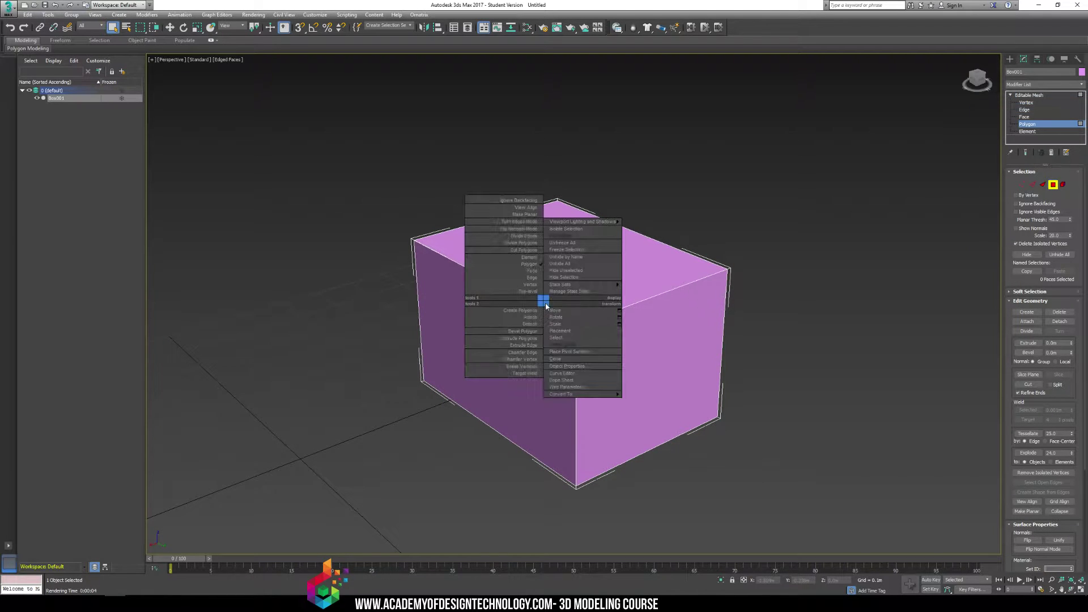
pyautogui.moveTo(577, 394)
pyautogui.click(646, 397)
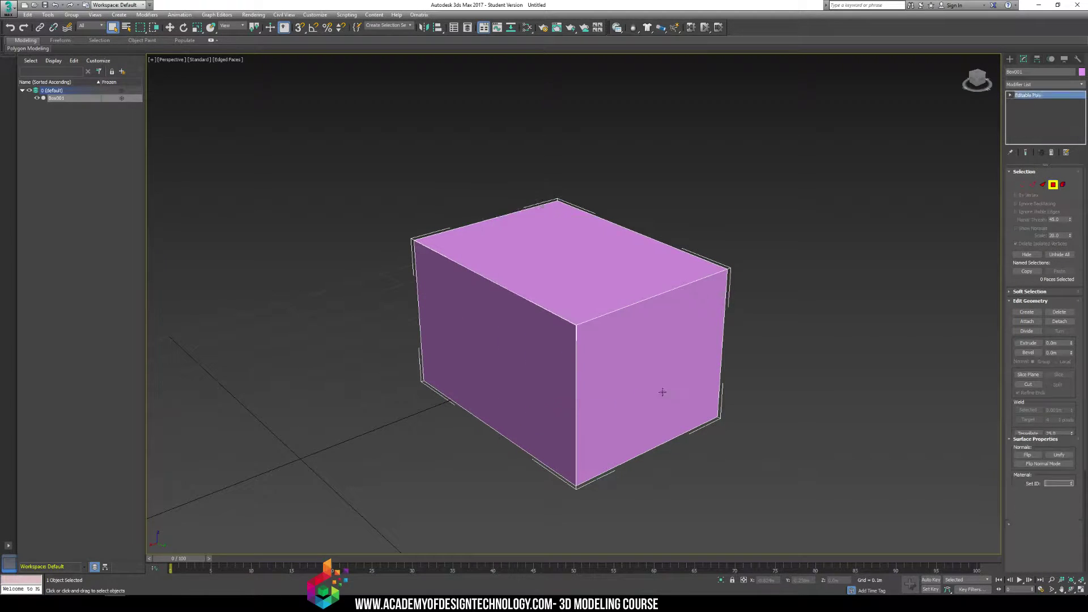
# - Add TurboSmooth with 2 iterations to the Editable Poly box and check the smoothed shape without edged faces
pyautogui.click(1081, 84)
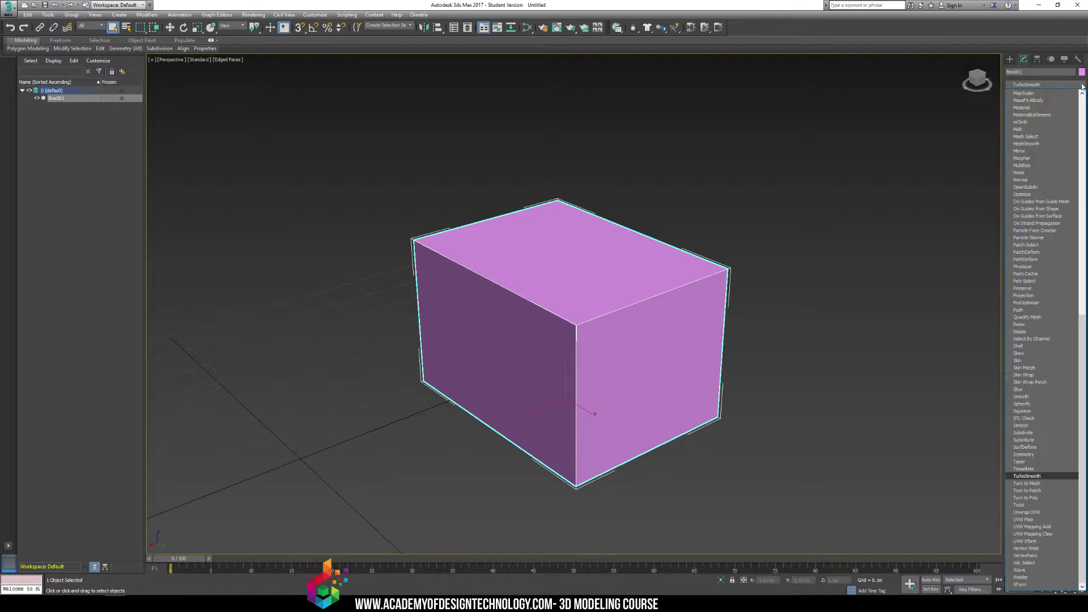
pyautogui.press('Return')
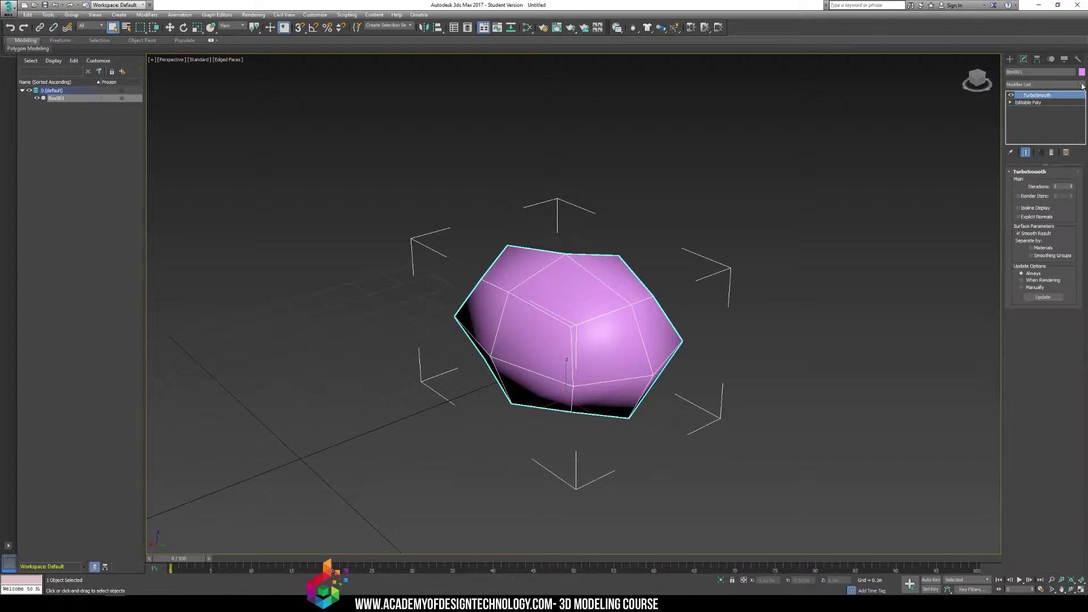
pyautogui.click(1072, 187)
pyautogui.click(1017, 103)
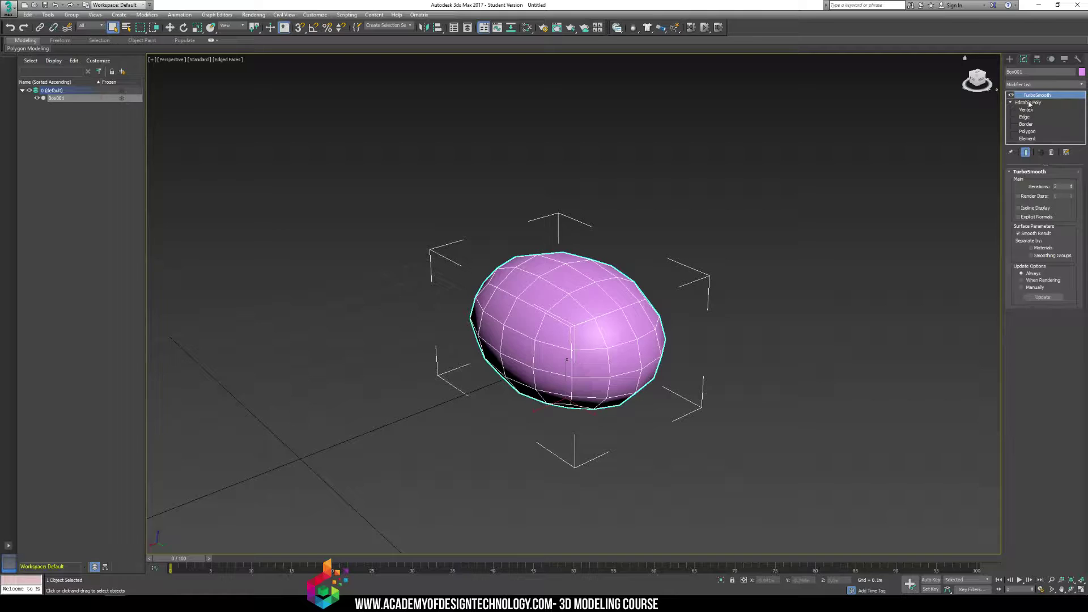
pyautogui.click(1036, 95)
pyautogui.press('F4')
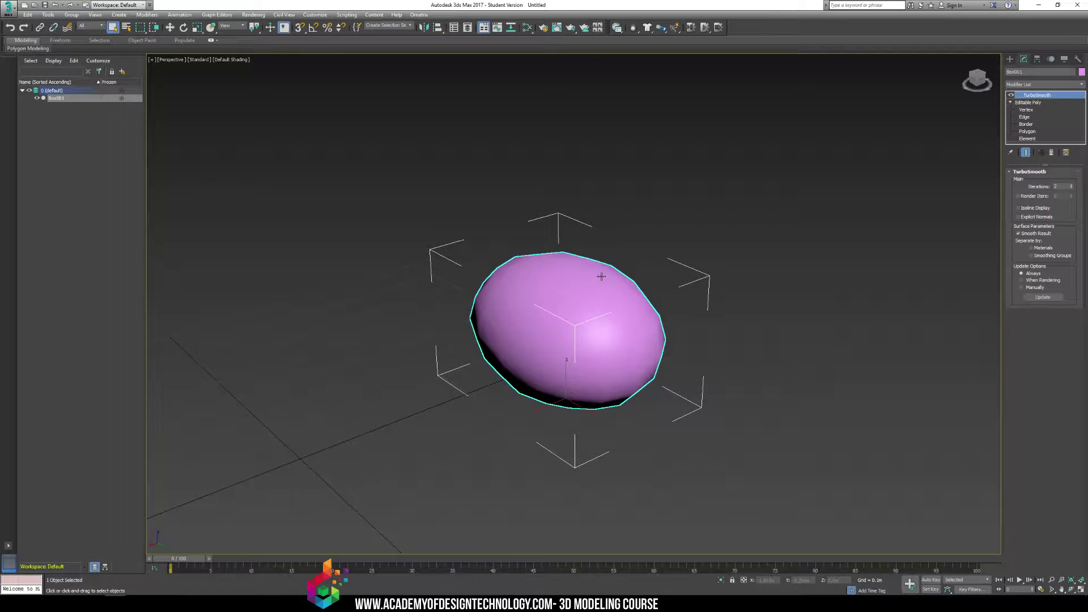
pyautogui.press('F4')
# - Show the smoothed end result at Polygon level and insert an edge loop close to one side of the box
pyautogui.click(1028, 132)
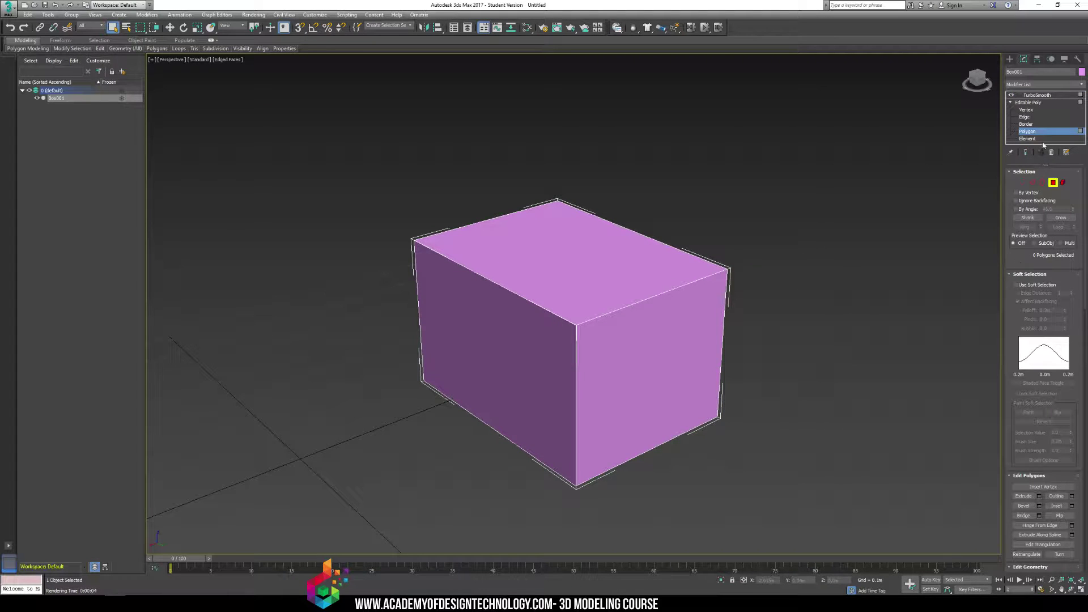
pyautogui.click(1026, 153)
pyautogui.keyDown('alt'); pyautogui.moveTo(842, 197); pyautogui.dragTo(799, 205, button='middle'); pyautogui.keyUp('alt')
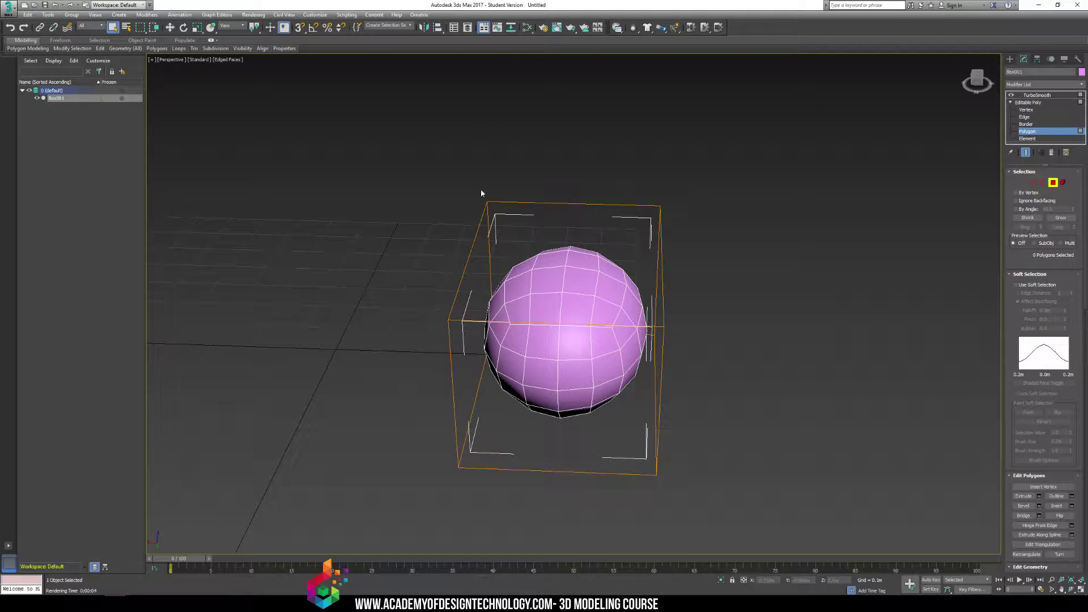
pyautogui.keyDown('alt'); pyautogui.moveTo(481, 193); pyautogui.dragTo(501, 189, button='middle'); pyautogui.keyUp('alt')
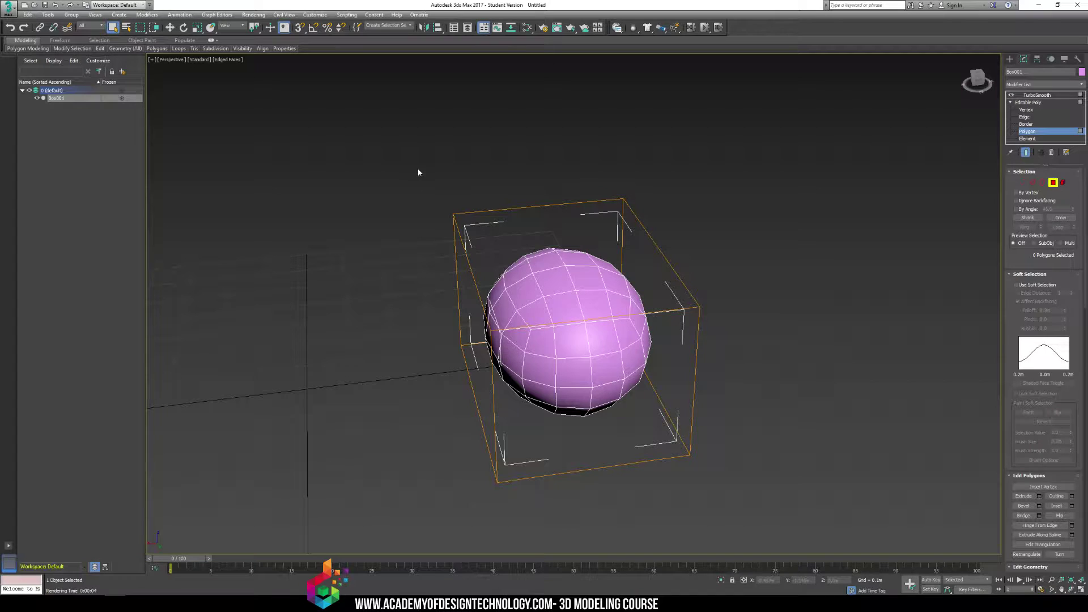
pyautogui.moveTo(100, 50)
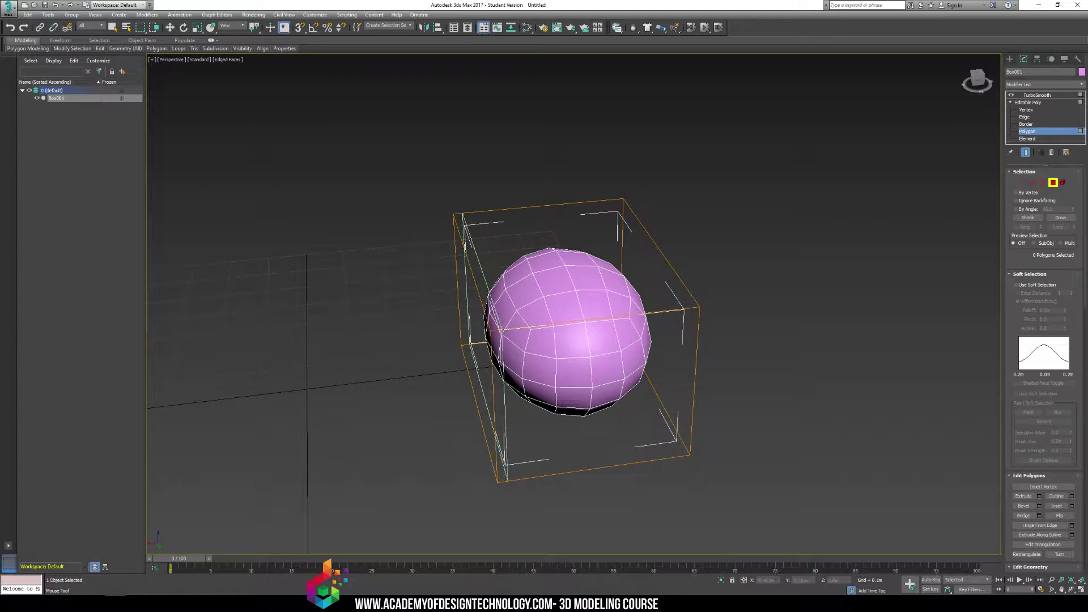
pyautogui.click(508, 327)
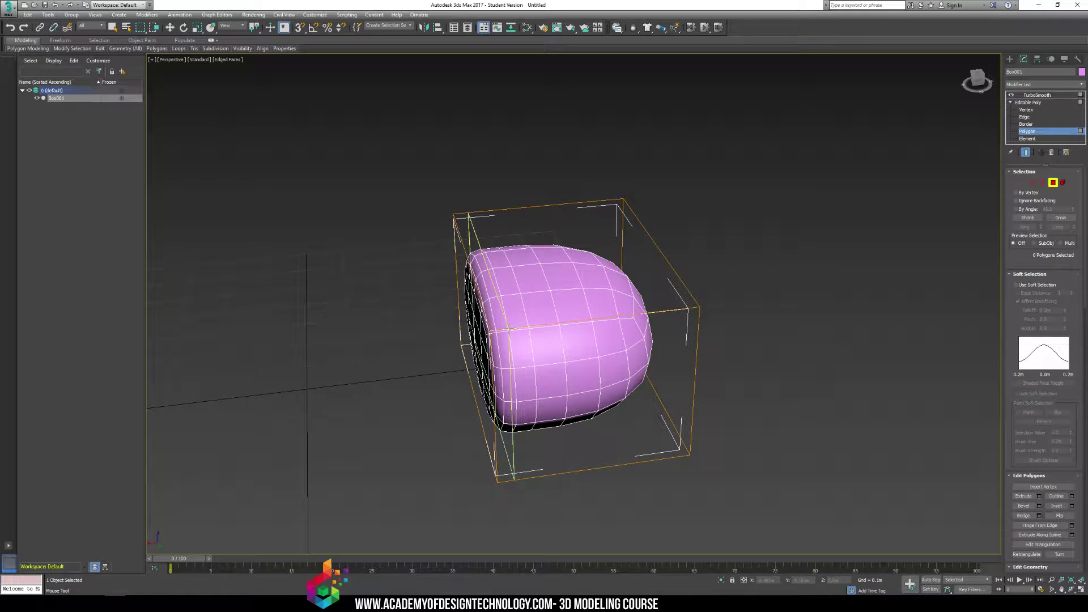
# - Insert another edge loop close to the opposite side of the box and switch off the TurboSmooth effect
pyautogui.keyDown('alt'); pyautogui.moveTo(537, 315); pyautogui.dragTo(591, 319, button='middle'); pyautogui.keyUp('alt')
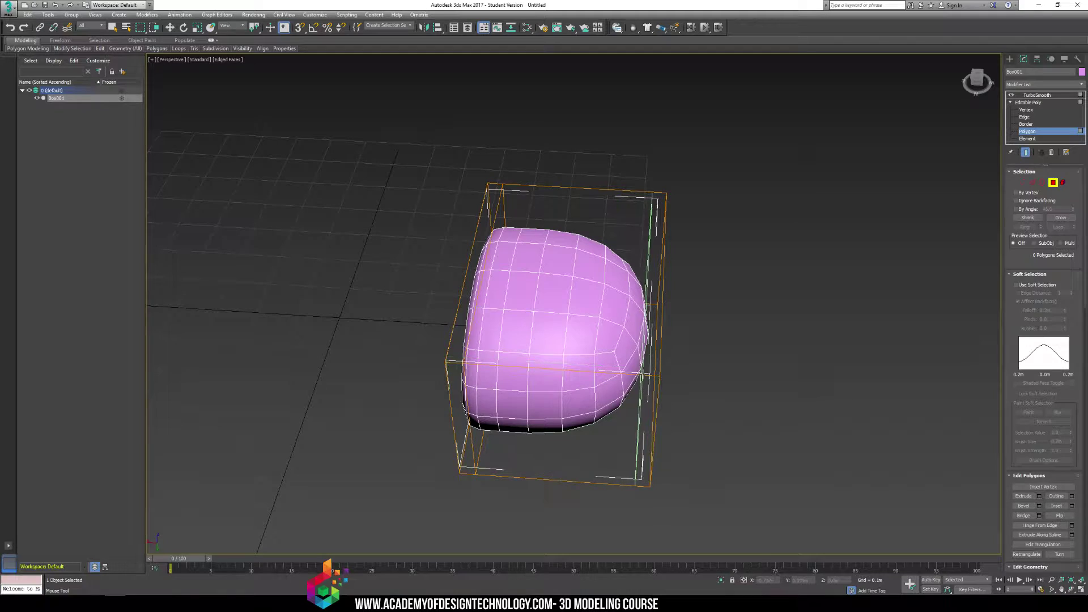
pyautogui.moveTo(591, 319)
pyautogui.keyDown('alt'); pyautogui.mouseDown(button='middle')
pyautogui.moveTo(668, 354)
pyautogui.moveTo(694, 341)
pyautogui.moveTo(627, 336)
pyautogui.mouseUp(button='middle'); pyautogui.keyUp('alt')
pyautogui.press('F3')
pyautogui.press('F3')
pyautogui.click(1011, 96)
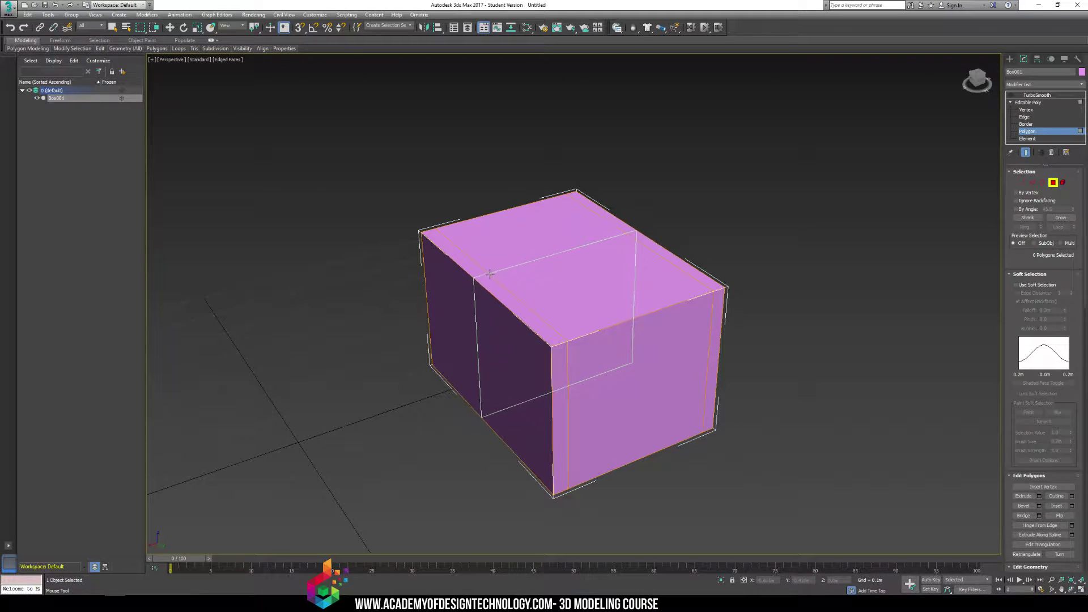
pyautogui.scroll(3, 489, 275)
pyautogui.scroll(2, 488, 275)
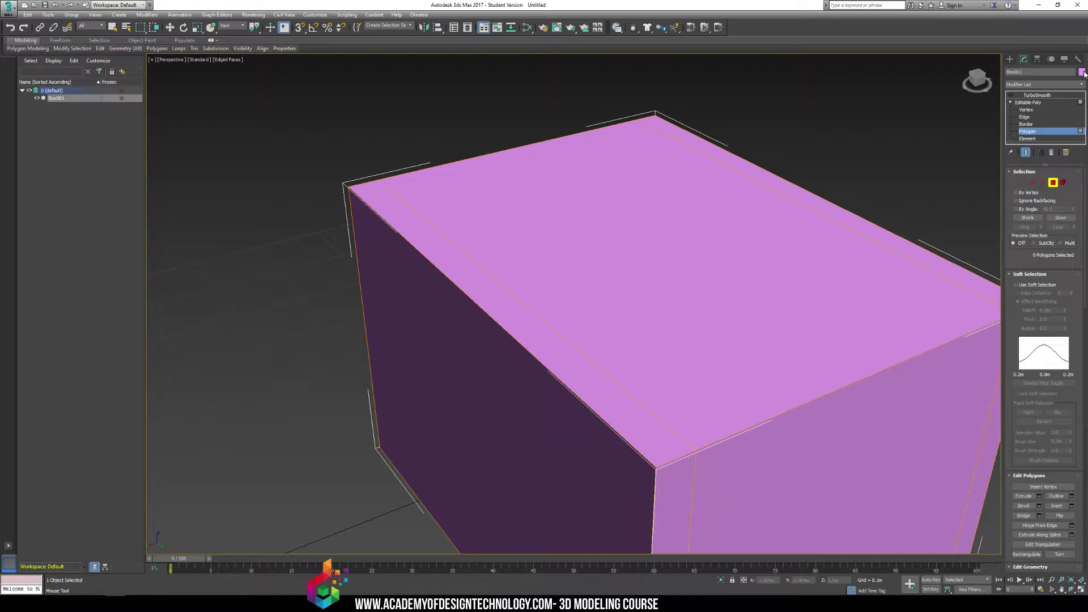
# - Change the box's object color to blue
pyautogui.click(1082, 72)
pyautogui.click(578, 295)
pyautogui.click(586, 348)
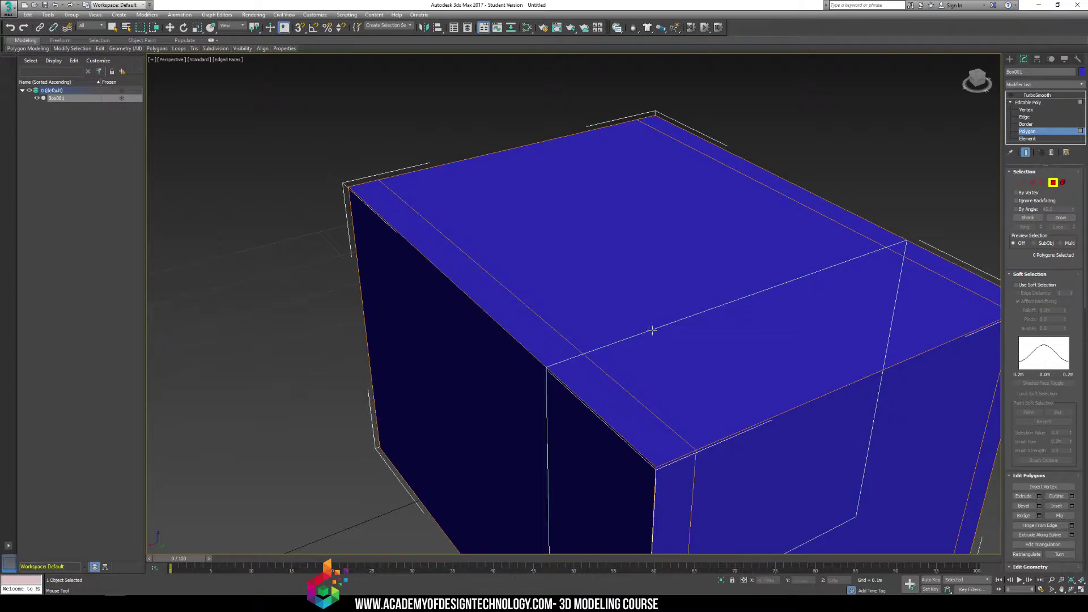
# - Switch the TurboSmooth effect back on and insert edge loops close to both remaining ends of the box
pyautogui.moveTo(646, 403); pyautogui.dragTo(568, 383, button='middle')
pyautogui.scroll(-4, 567, 383)
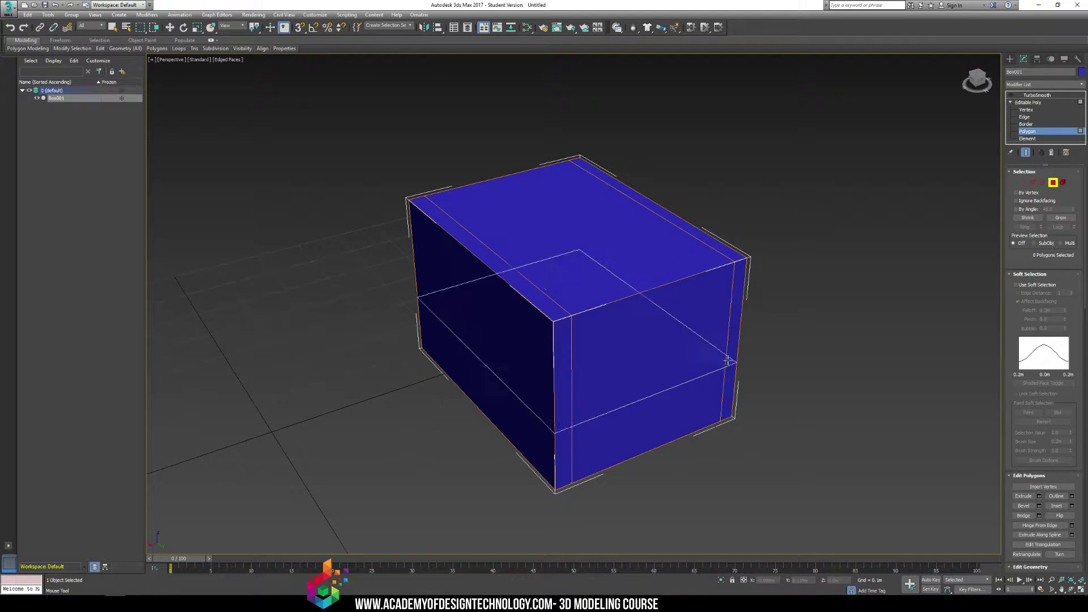
pyautogui.keyDown('alt'); pyautogui.moveTo(446, 200); pyautogui.dragTo(429, 299, button='middle'); pyautogui.keyUp('alt')
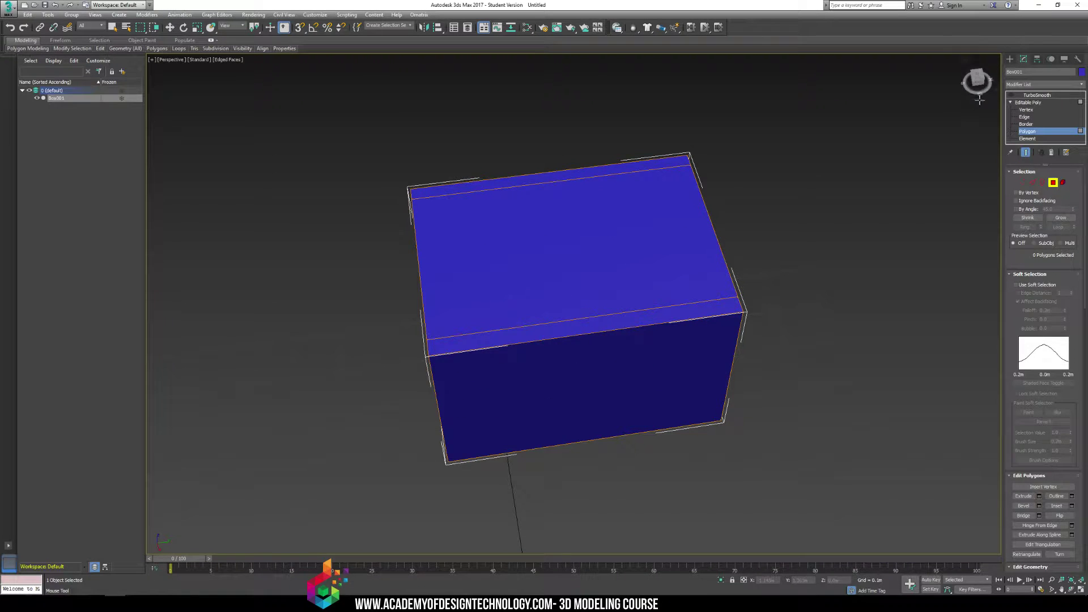
pyautogui.click(1011, 94)
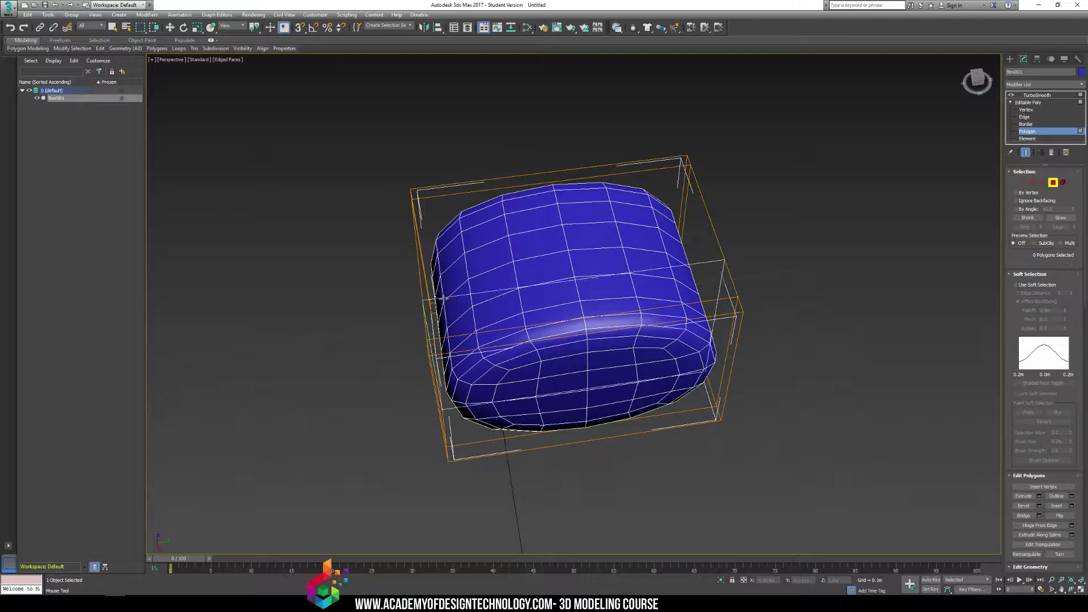
pyautogui.click(448, 326)
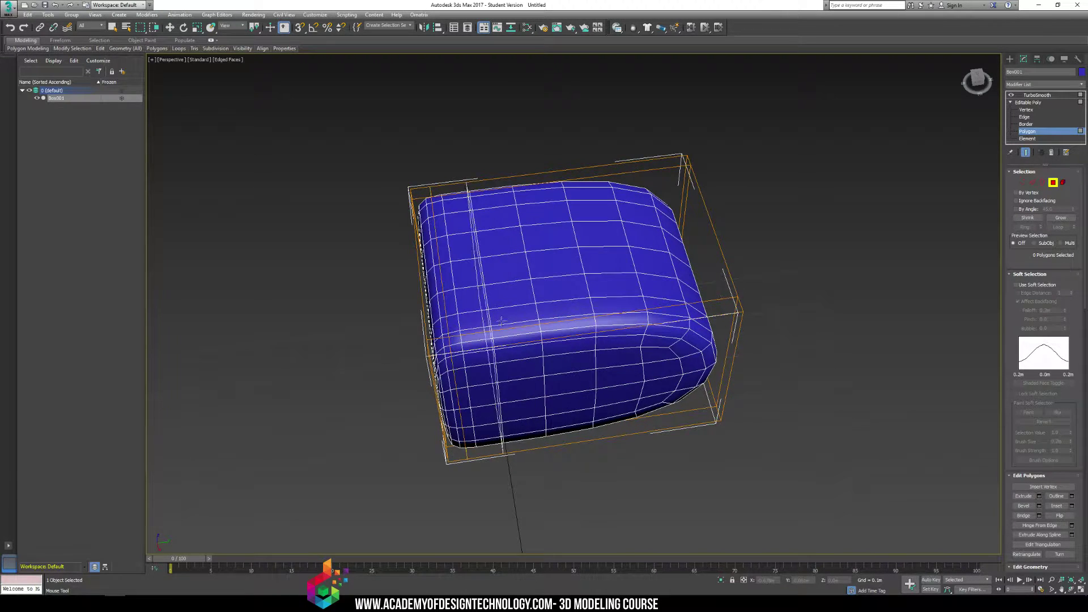
pyautogui.click(716, 283)
# - Hide the edged faces and insert intermediate edge loops across the box's length and width
pyautogui.keyDown('alt'); pyautogui.moveTo(716, 283); pyautogui.dragTo(695, 237, button='middle'); pyautogui.keyUp('alt')
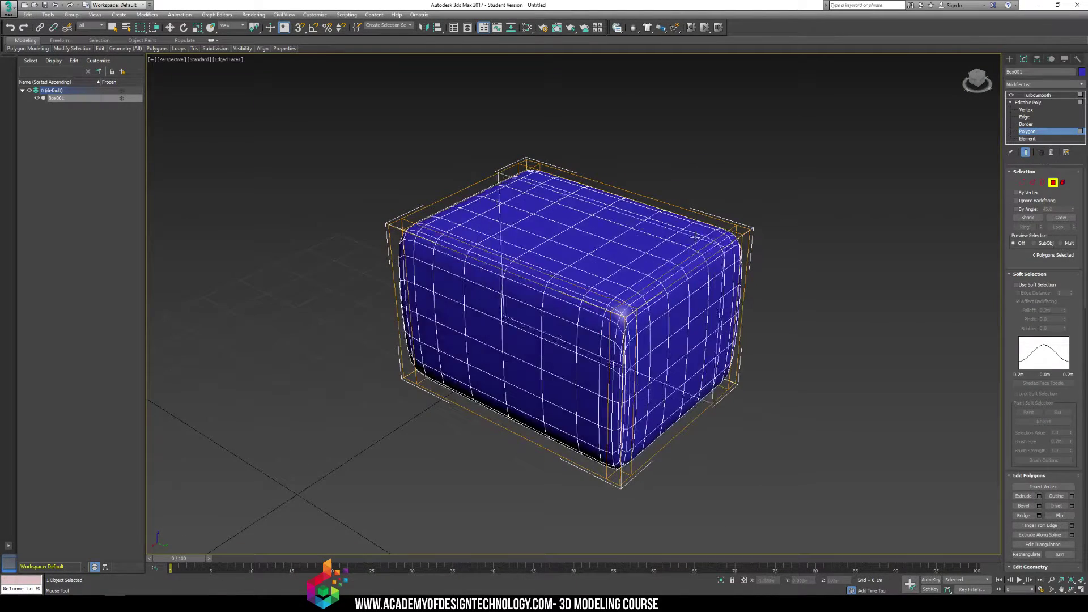
pyautogui.press('F4')
pyautogui.keyDown('alt'); pyautogui.moveTo(829, 194); pyautogui.dragTo(864, 191, button='middle'); pyautogui.keyUp('alt')
pyautogui.keyDown('alt'); pyautogui.moveTo(583, 247); pyautogui.dragTo(432, 253, button='middle'); pyautogui.keyUp('alt')
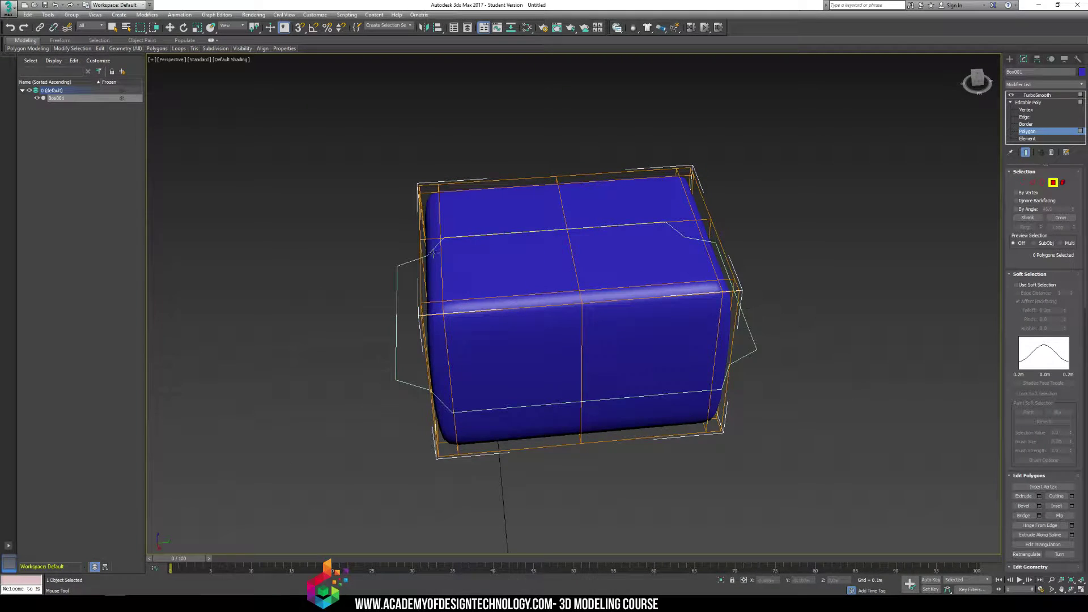
pyautogui.keyDown('alt'); pyautogui.moveTo(423, 316); pyautogui.dragTo(590, 339, button='middle'); pyautogui.keyUp('alt')
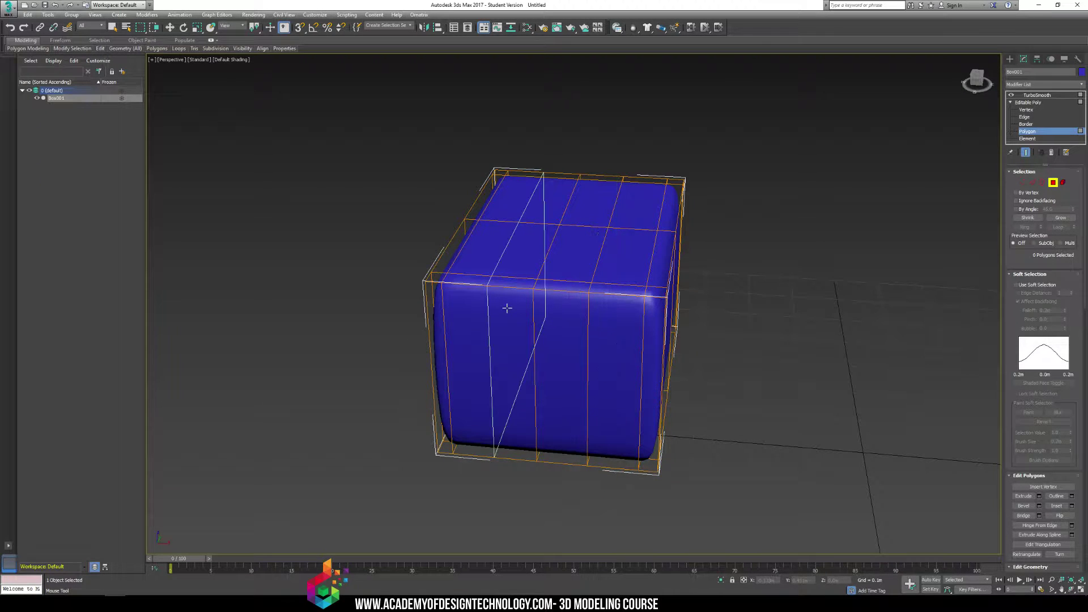
pyautogui.moveTo(508, 308)
pyautogui.keyDown('alt'); pyautogui.mouseDown(button='middle')
pyautogui.moveTo(487, 301)
pyautogui.moveTo(497, 292)
pyautogui.mouseUp(button='middle'); pyautogui.keyUp('alt')
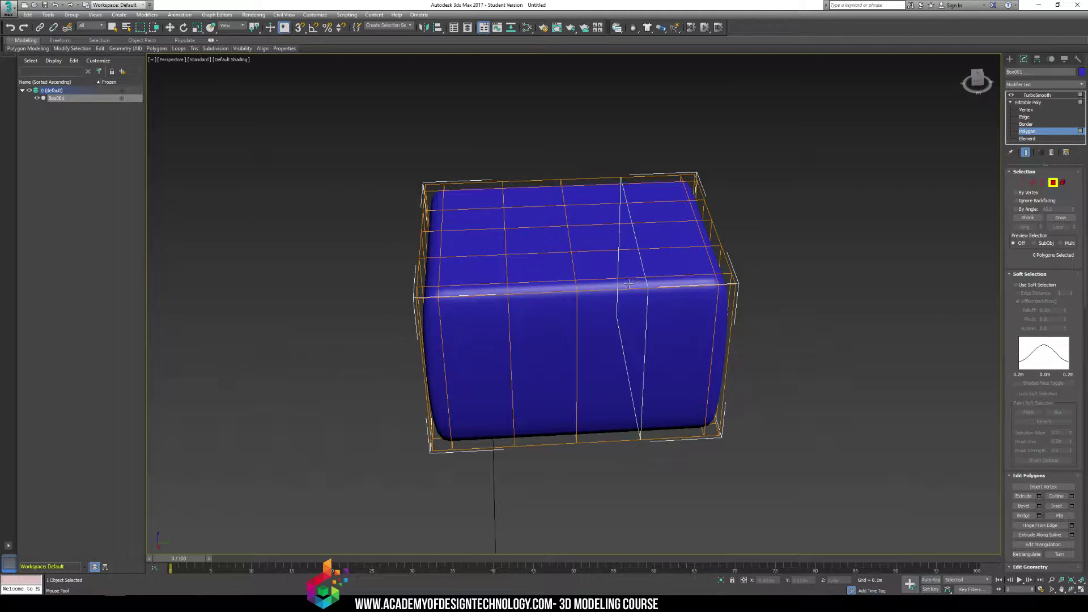
# - Show the viewport statistics and compare the polygon count with TurboSmooth off and on
pyautogui.press('7')
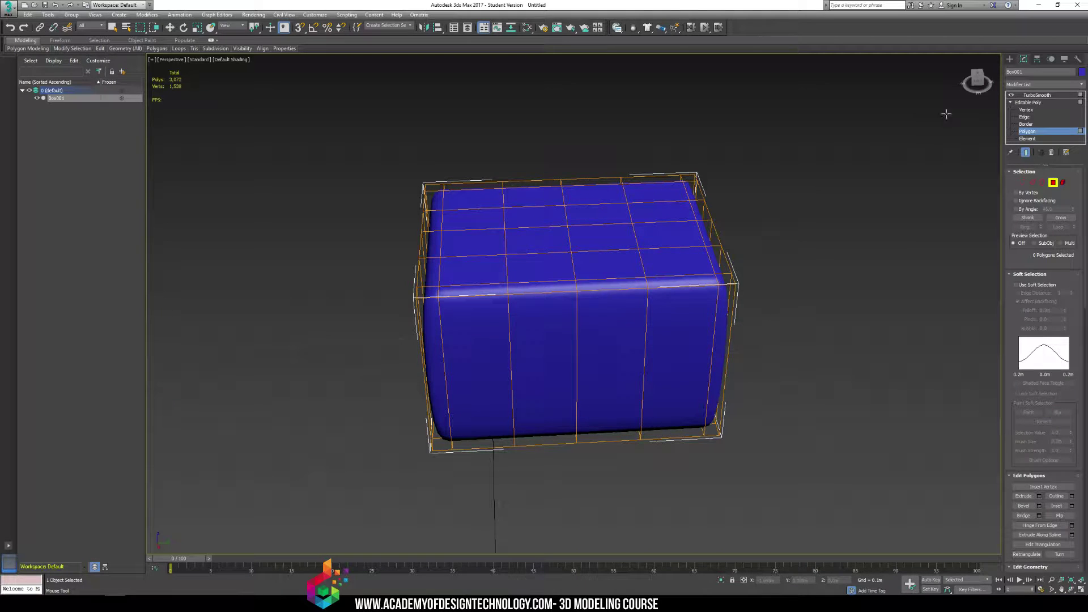
pyautogui.click(1011, 96)
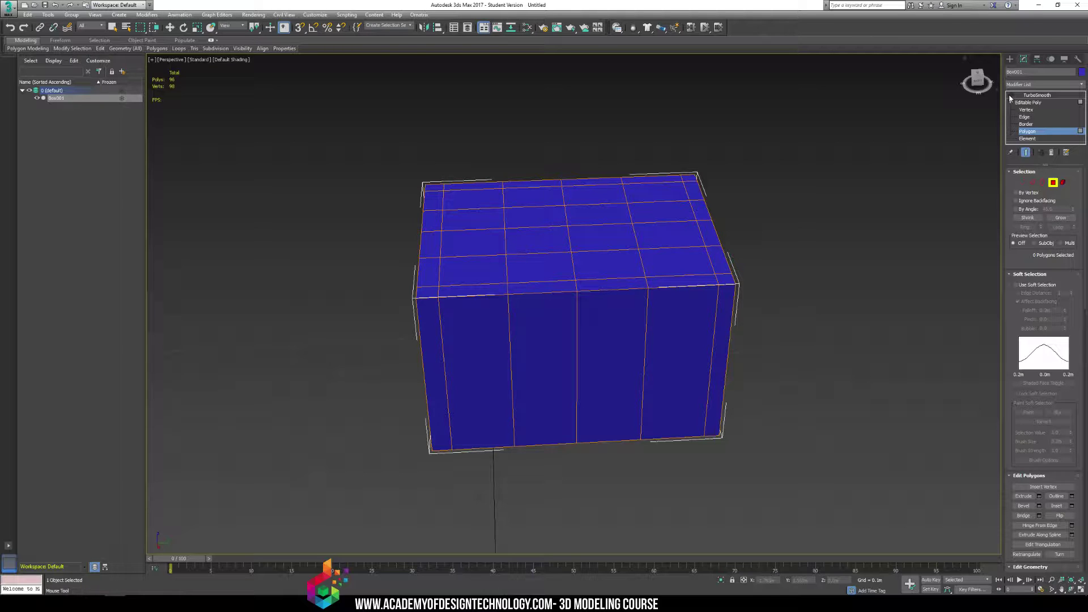
pyautogui.click(1012, 97)
# - Insert additional edge loops very close to the box's sides to tighten the smoothed corners
pyautogui.keyDown('alt'); pyautogui.moveTo(617, 127); pyautogui.dragTo(641, 131, button='middle'); pyautogui.keyUp('alt')
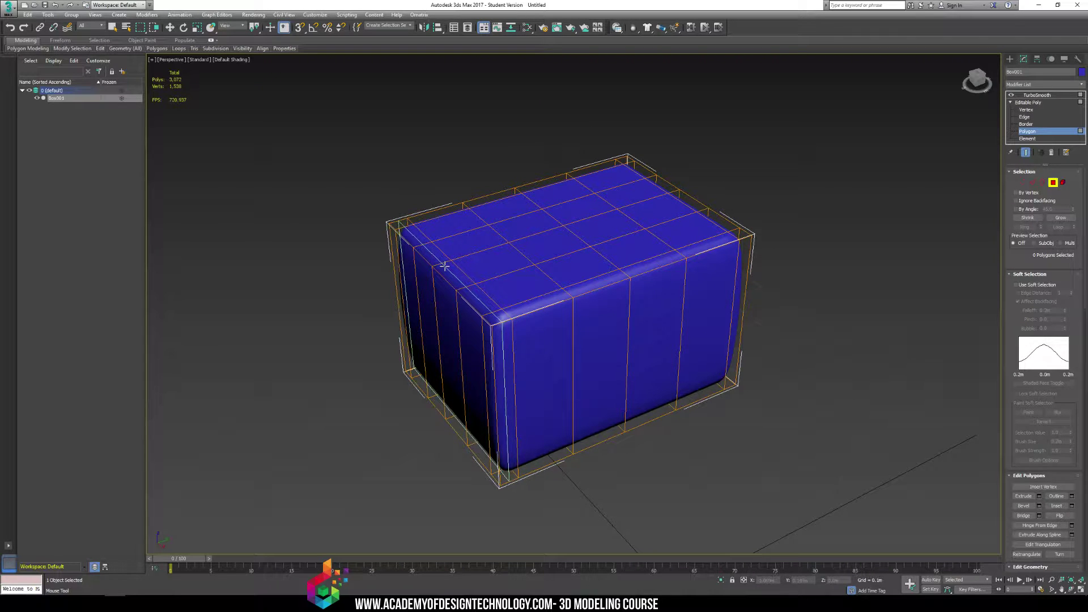
pyautogui.keyDown('alt'); pyautogui.moveTo(641, 233); pyautogui.dragTo(691, 226, button='middle'); pyautogui.keyUp('alt')
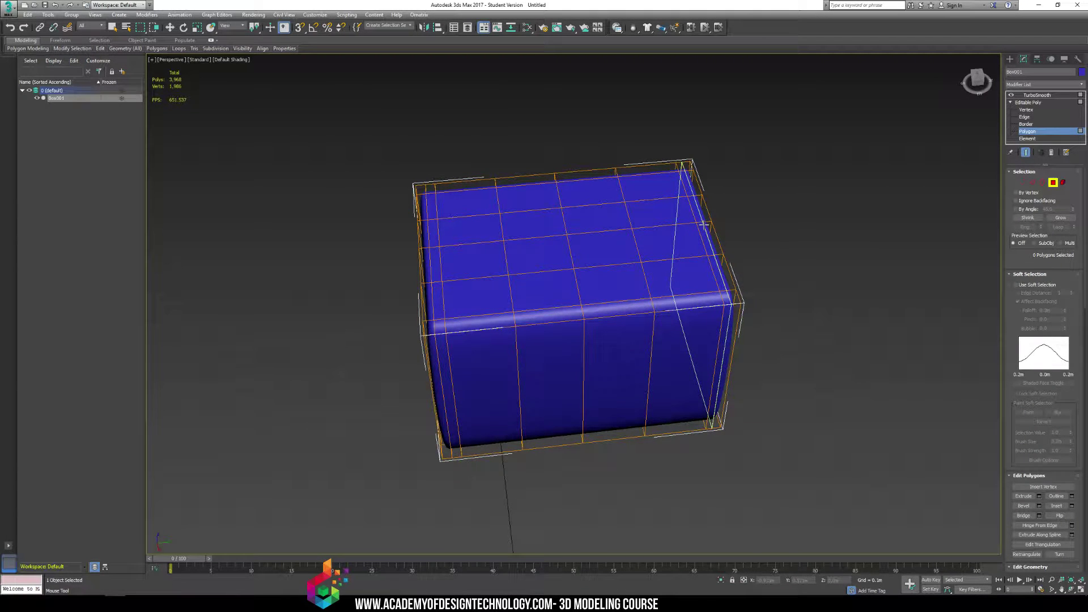
pyautogui.keyDown('alt'); pyautogui.moveTo(578, 267); pyautogui.dragTo(498, 284, button='middle'); pyautogui.keyUp('alt')
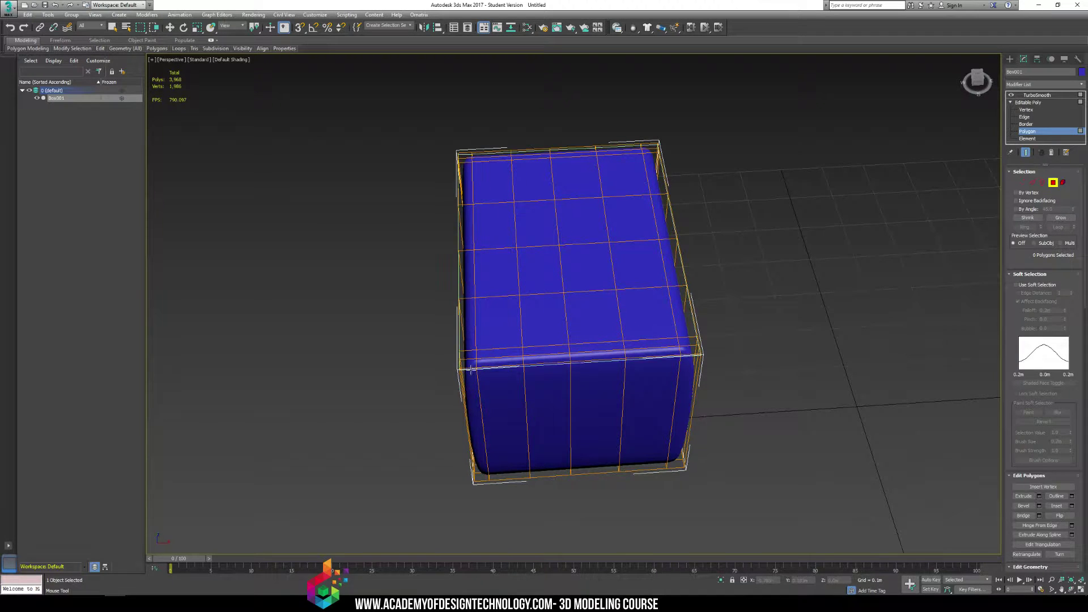
pyautogui.keyDown('alt'); pyautogui.moveTo(463, 348); pyautogui.dragTo(445, 296, button='middle'); pyautogui.keyUp('alt')
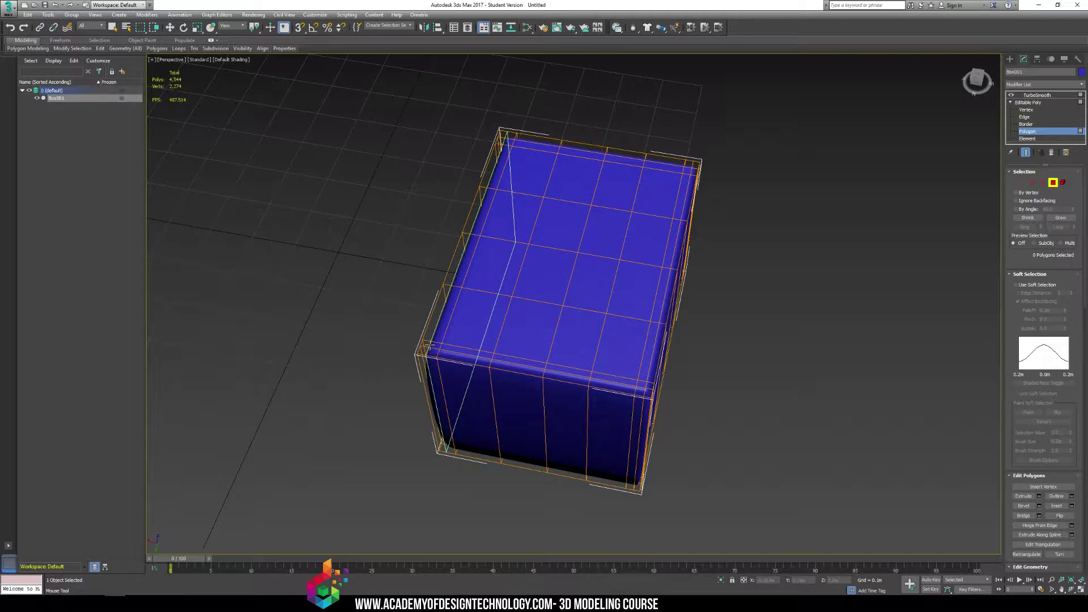
pyautogui.click(430, 345)
pyautogui.keyDown('alt'); pyautogui.moveTo(546, 310); pyautogui.dragTo(471, 277, button='middle'); pyautogui.keyUp('alt')
# - Leave polygon editing, deselect the box, and inspect its smoothed shape with and without edged faces
pyautogui.press('F4')
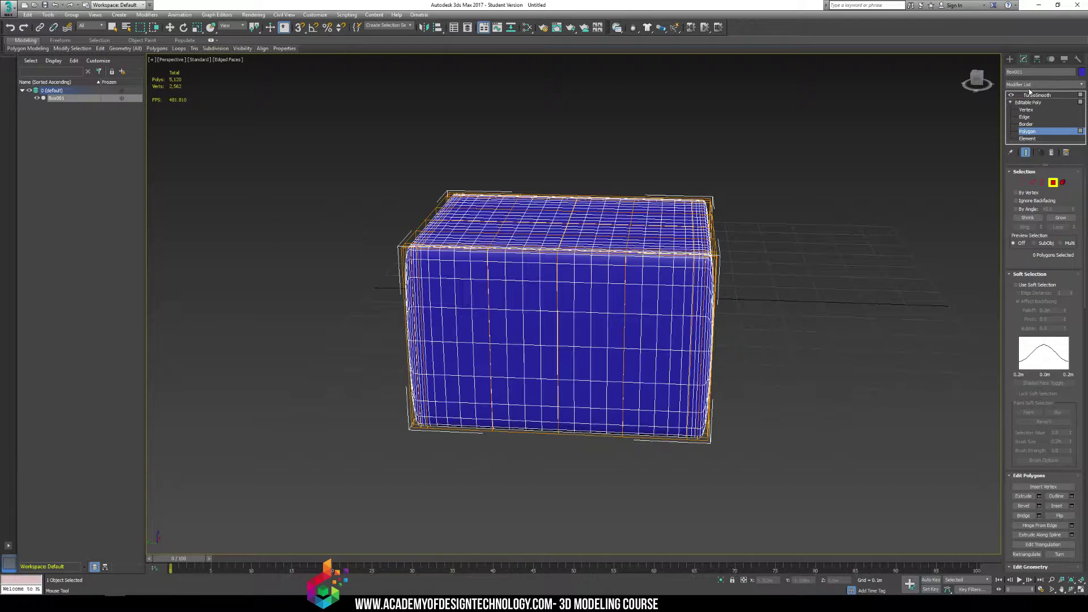
pyautogui.click(1010, 59)
pyautogui.click(797, 157)
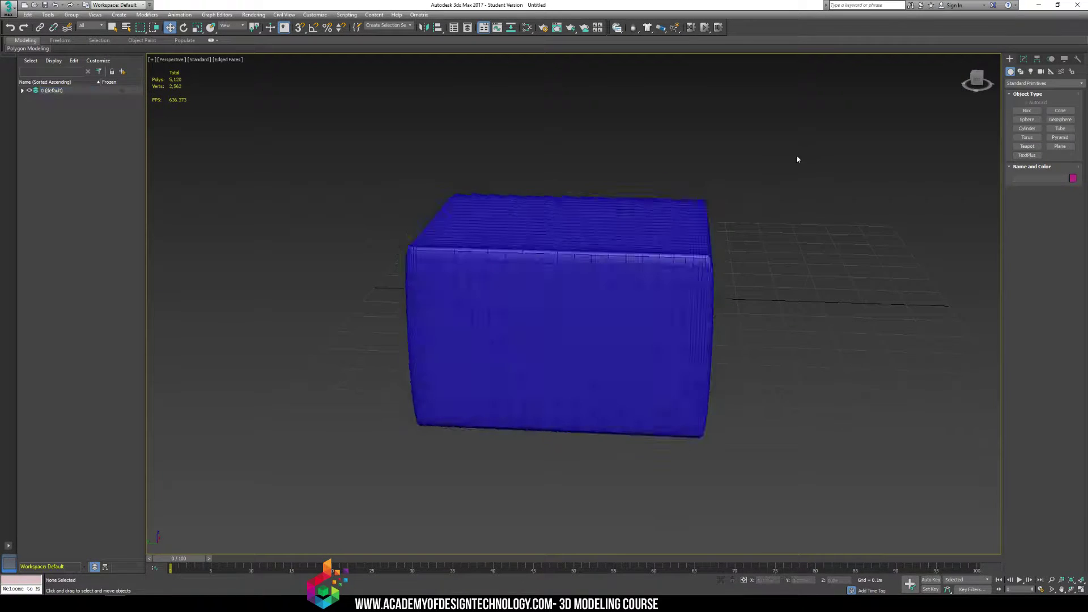
pyautogui.moveTo(797, 156)
pyautogui.keyDown('alt'); pyautogui.mouseDown(button='middle')
pyautogui.moveTo(697, 201)
pyautogui.moveTo(821, 199)
pyautogui.moveTo(789, 182)
pyautogui.moveTo(743, 199)
pyautogui.moveTo(766, 199)
pyautogui.mouseUp(button='middle'); pyautogui.keyUp('alt')
pyautogui.press('F4')
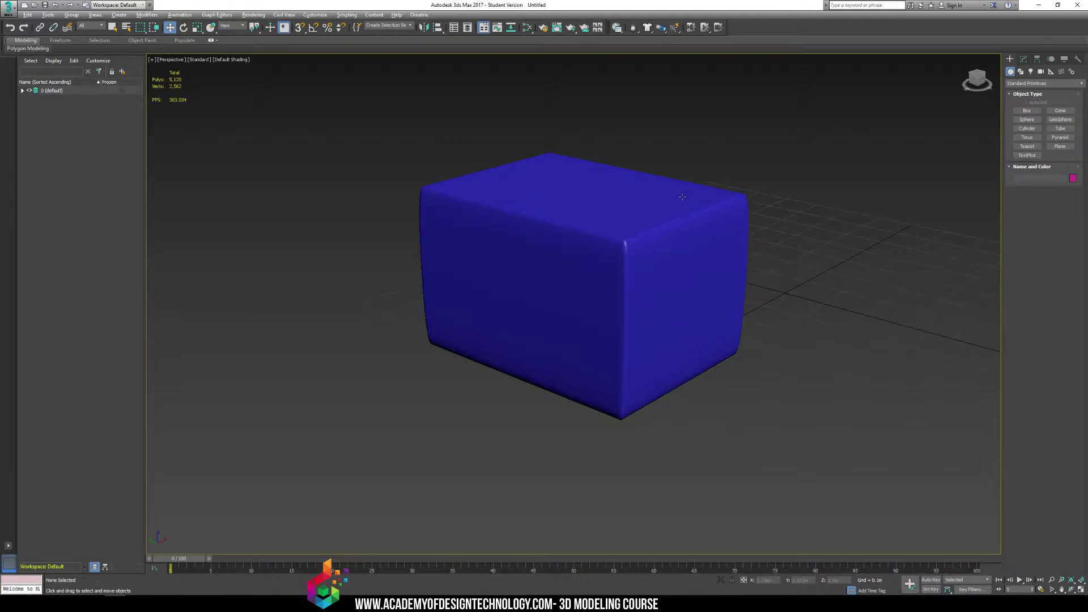
pyautogui.keyDown('alt'); pyautogui.moveTo(677, 282); pyautogui.dragTo(634, 245, button='middle'); pyautogui.keyUp('alt')
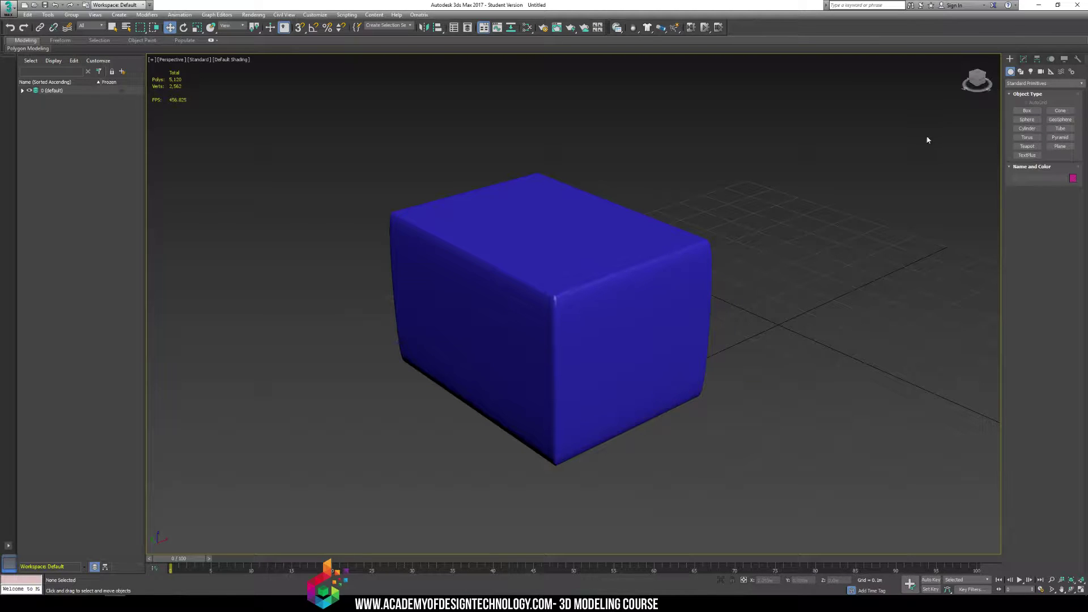
# - Create a second, tall standing box beside the smoothed blue box
pyautogui.click(662, 237)
pyautogui.keyDown('alt'); pyautogui.moveTo(720, 238); pyautogui.dragTo(670, 228, button='middle'); pyautogui.keyUp('alt')
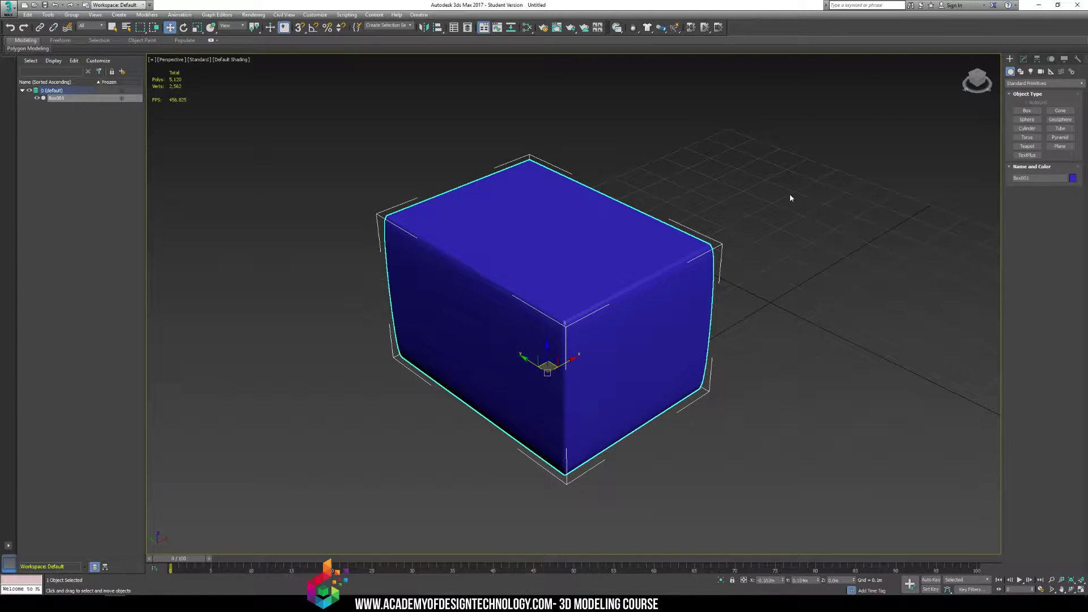
pyautogui.keyDown('alt'); pyautogui.moveTo(789, 199); pyautogui.dragTo(611, 245, button='middle'); pyautogui.keyUp('alt')
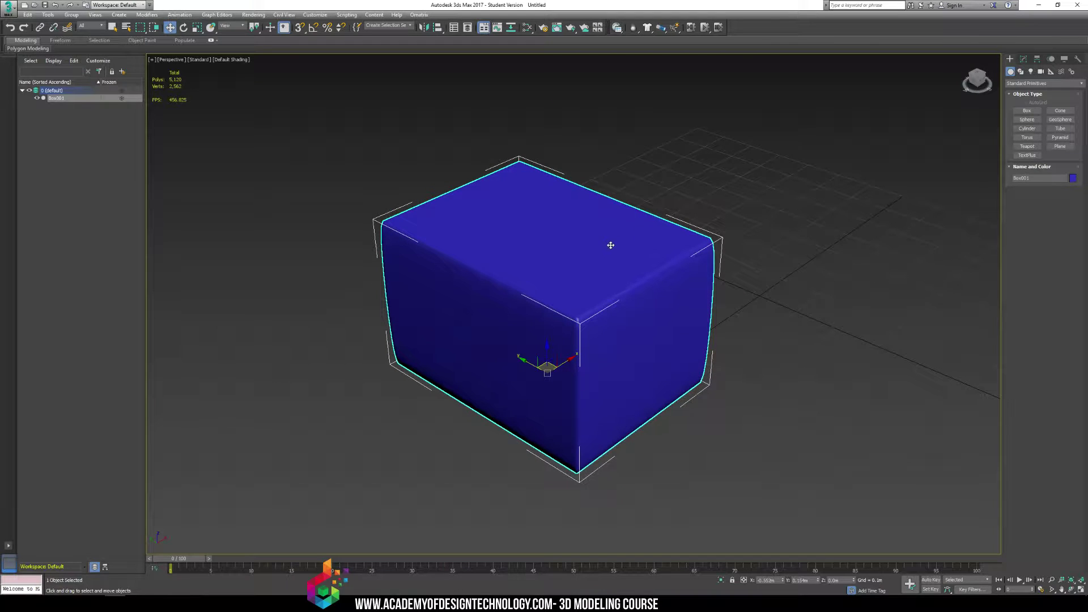
pyautogui.keyDown('alt'); pyautogui.moveTo(752, 242); pyautogui.dragTo(602, 244, button='middle'); pyautogui.keyUp('alt')
pyautogui.click(1027, 111)
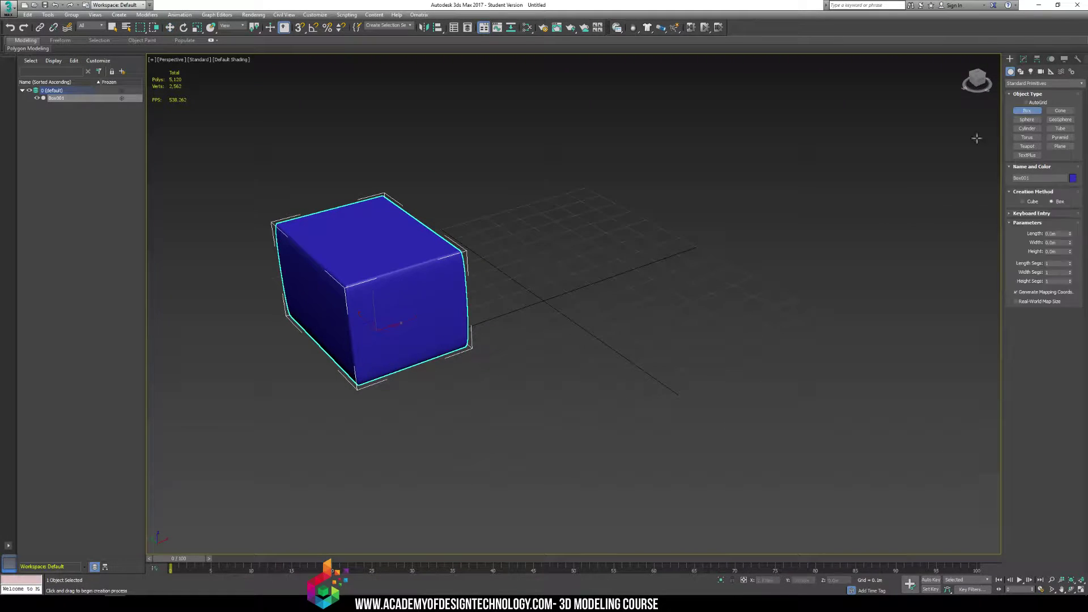
pyautogui.moveTo(703, 324); pyautogui.dragTo(724, 413)
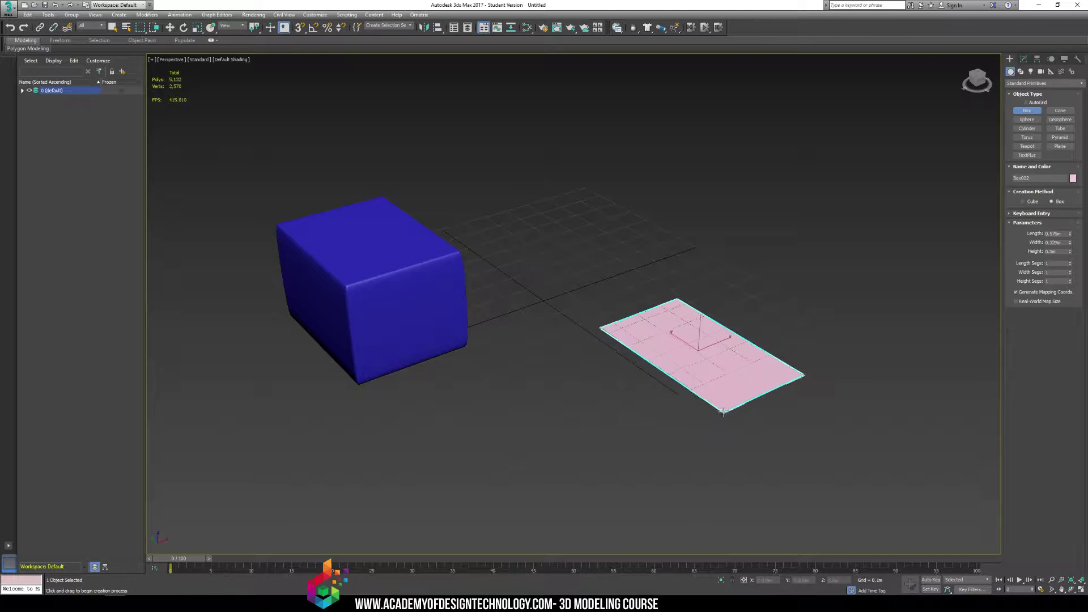
pyautogui.click(703, 251)
pyautogui.click(707, 159)
pyautogui.keyDown('alt'); pyautogui.moveTo(707, 158); pyautogui.dragTo(627, 245, button='middle'); pyautogui.keyUp('alt')
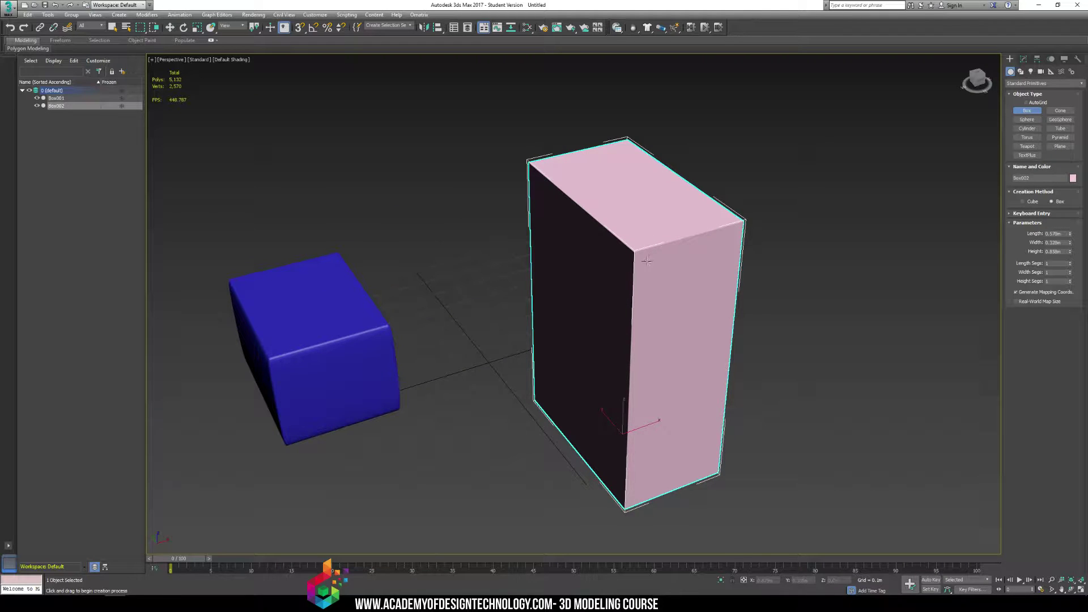
pyautogui.keyDown('alt'); pyautogui.moveTo(554, 256); pyautogui.dragTo(593, 250, button='middle'); pyautogui.keyUp('alt')
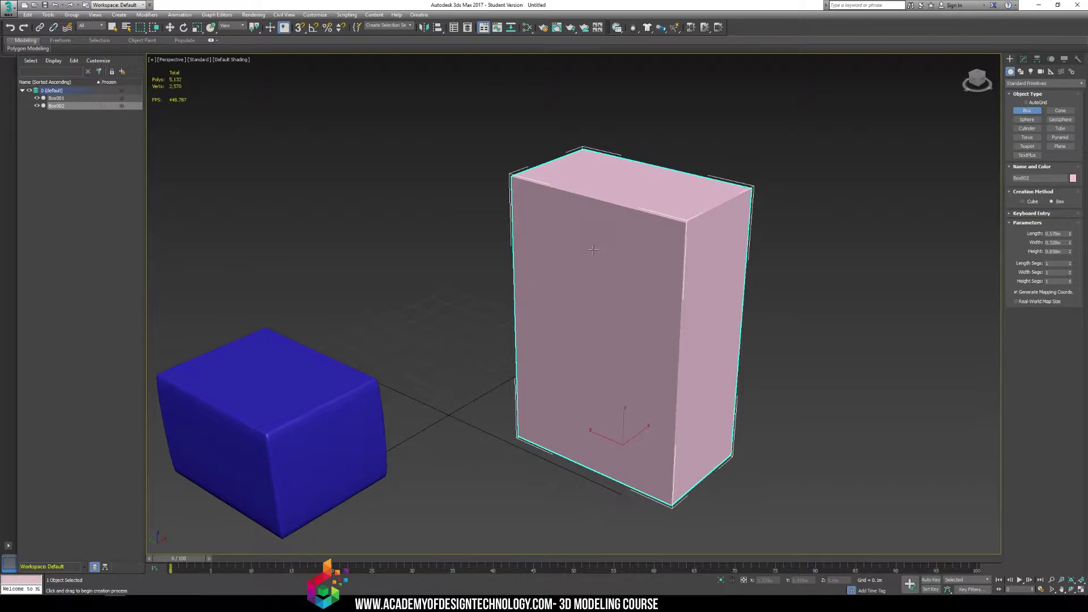
# - Show edged faces and give the tall box two height segments, keeping one length and one width segment
pyautogui.press('w')
pyautogui.press('F4')
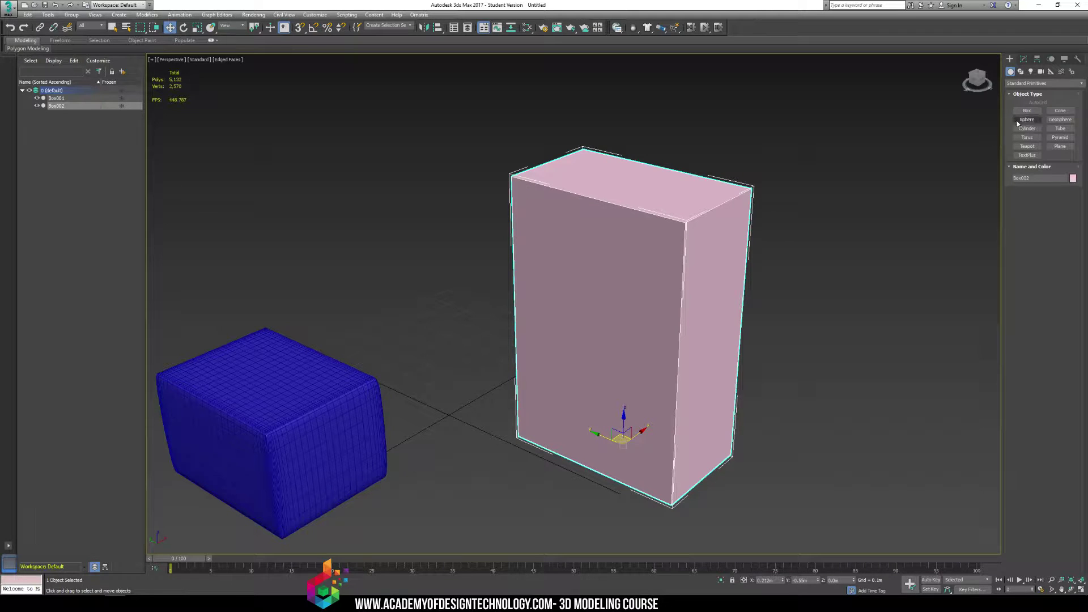
pyautogui.click(1023, 58)
pyautogui.click(1070, 211)
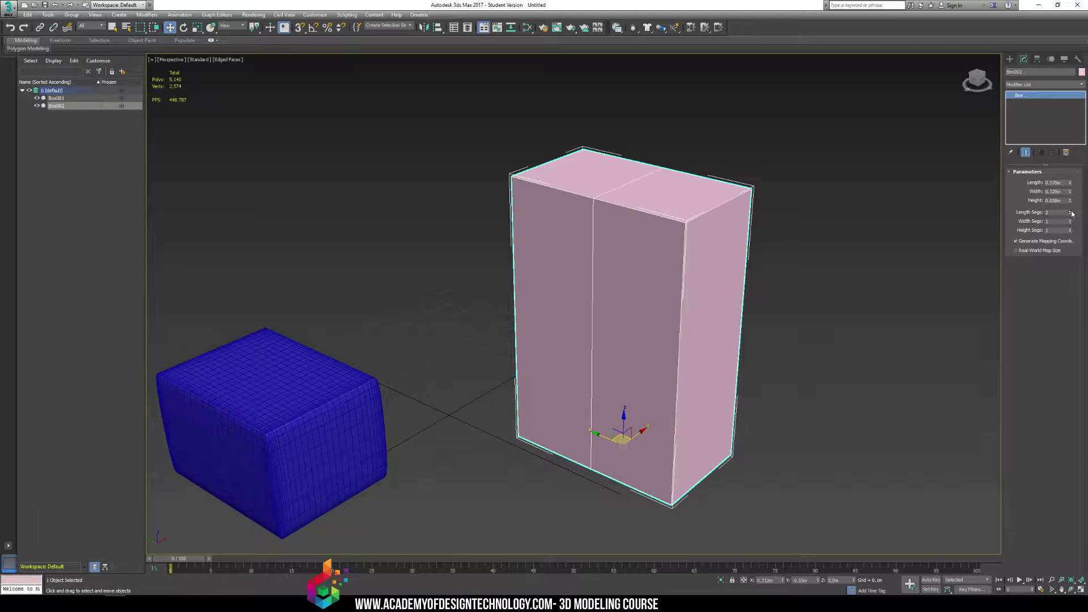
pyautogui.click(1070, 211)
pyautogui.rightClick(1070, 212)
pyautogui.click(1069, 220)
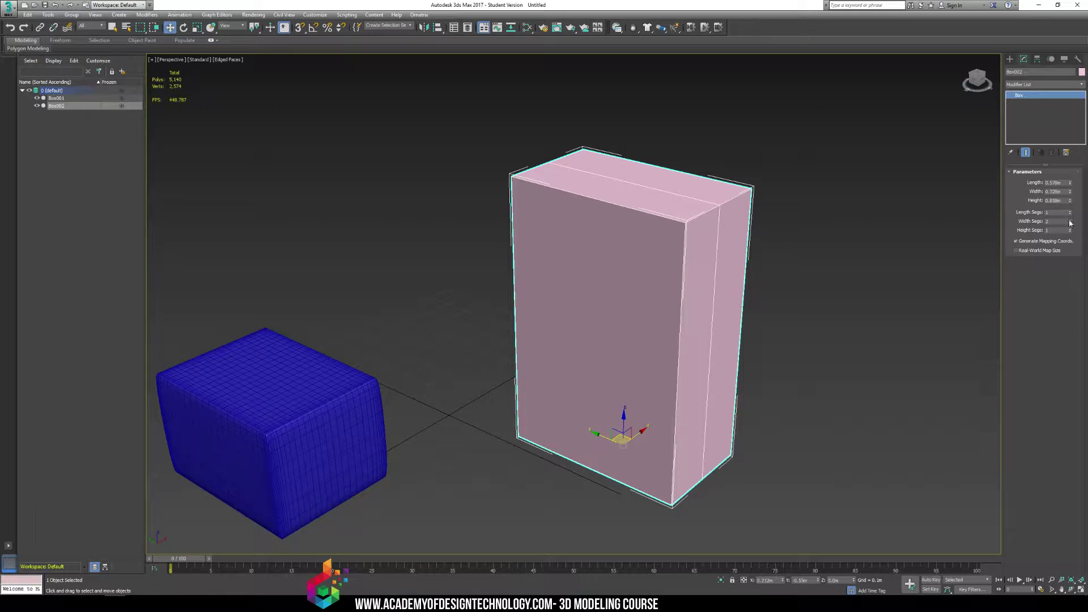
pyautogui.click(1070, 223)
pyautogui.click(1071, 229)
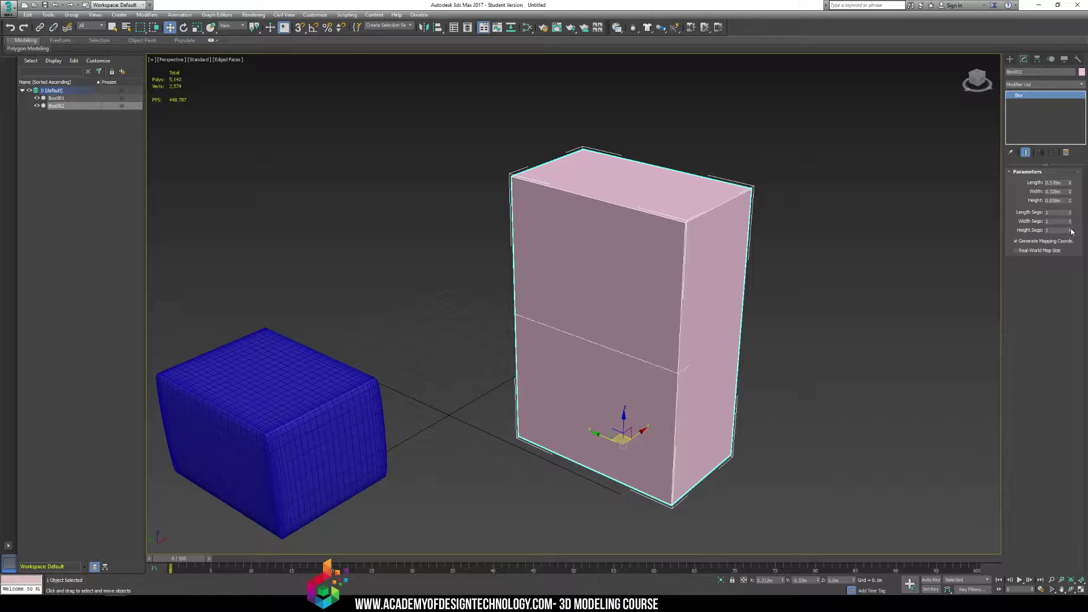
# - Convert the tall box to an Editable Poly
pyautogui.rightClick(720, 261)
pyautogui.moveTo(722, 348)
pyautogui.click(794, 349)
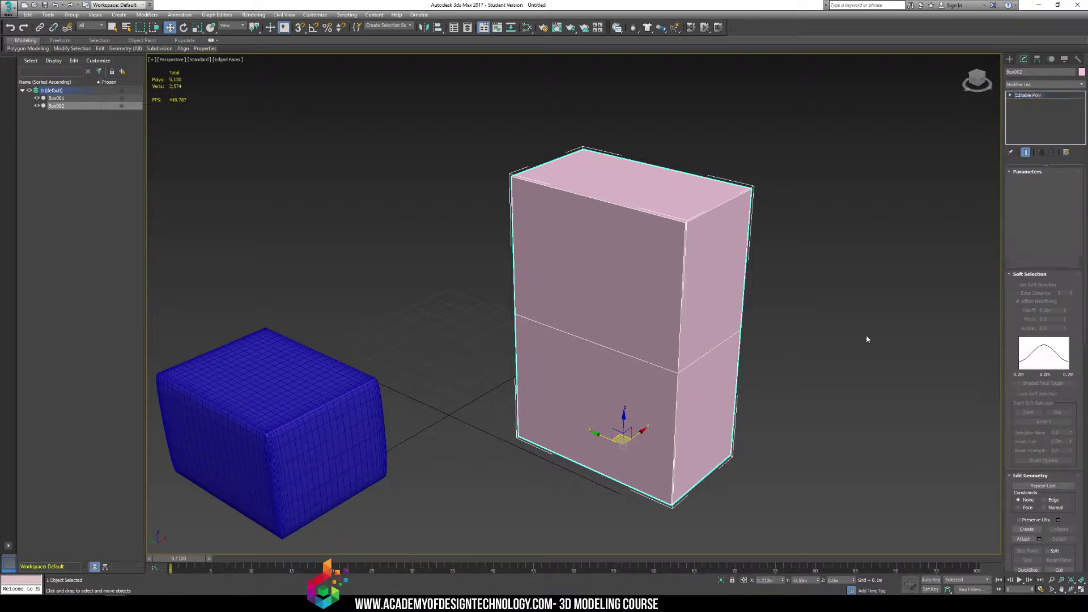
# - Extrude the upper polygon on the tall box's wide front side slightly outward at Polygon level
pyautogui.click(1010, 94)
pyautogui.click(1027, 124)
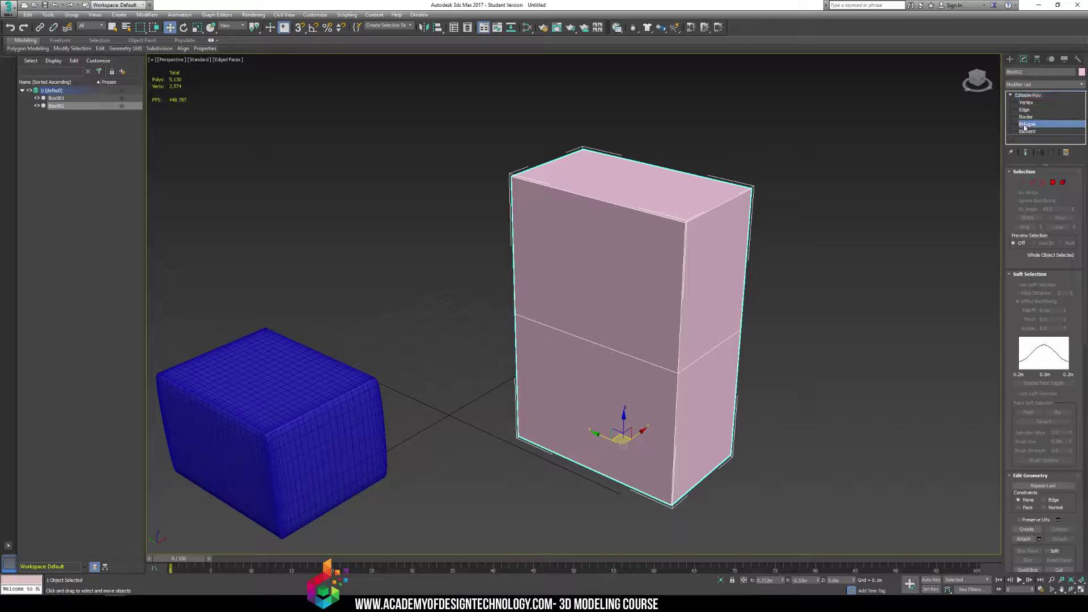
pyautogui.click(621, 261)
pyautogui.click(1024, 496)
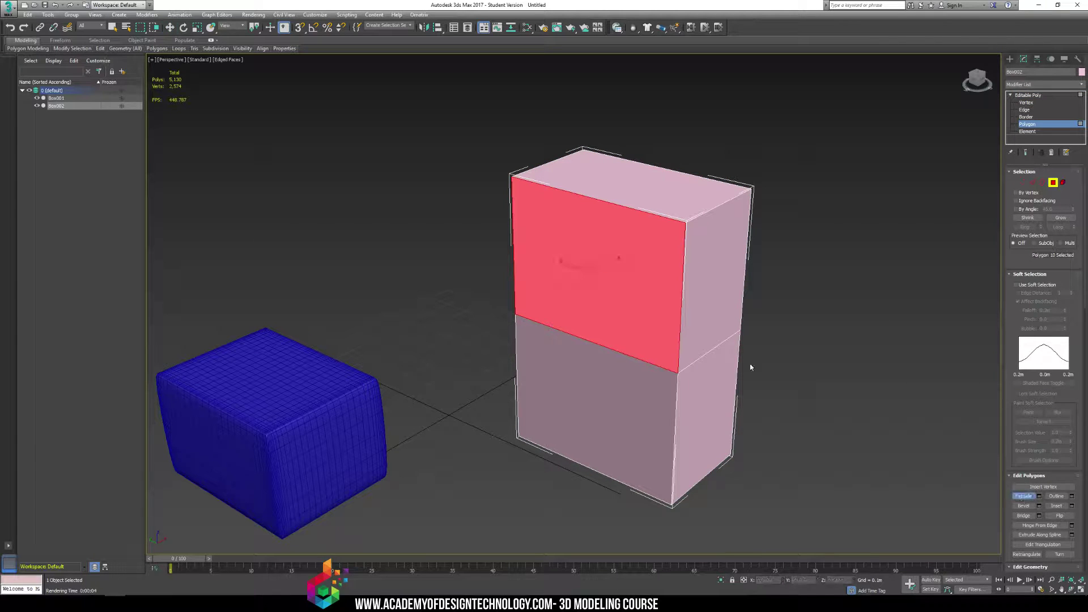
pyautogui.moveTo(643, 280); pyautogui.dragTo(649, 247)
pyautogui.keyDown('alt'); pyautogui.moveTo(649, 247); pyautogui.dragTo(983, 116, button='middle'); pyautogui.keyUp('alt')
# - Move the extruded block's lower vertices upward at Vertex level to slant its underside
pyautogui.click(1029, 102)
pyautogui.moveTo(529, 185)
pyautogui.keyDown('alt'); pyautogui.mouseDown(button='middle')
pyautogui.moveTo(539, 163)
pyautogui.moveTo(549, 181)
pyautogui.mouseUp(button='middle'); pyautogui.keyUp('alt')
pyautogui.press('w')
pyautogui.moveTo(583, 217); pyautogui.dragTo(606, 202)
pyautogui.keyDown('alt'); pyautogui.moveTo(597, 238); pyautogui.dragTo(556, 348, button='middle'); pyautogui.keyUp('alt')
pyautogui.moveTo(589, 386); pyautogui.dragTo(603, 348)
pyautogui.keyDown('alt'); pyautogui.moveTo(603, 348); pyautogui.dragTo(569, 358, button='middle'); pyautogui.keyUp('alt')
# - Inset the two polygons of the tall box's back side as a group and extrude the inset area outward at Polygon level
pyautogui.click(1027, 124)
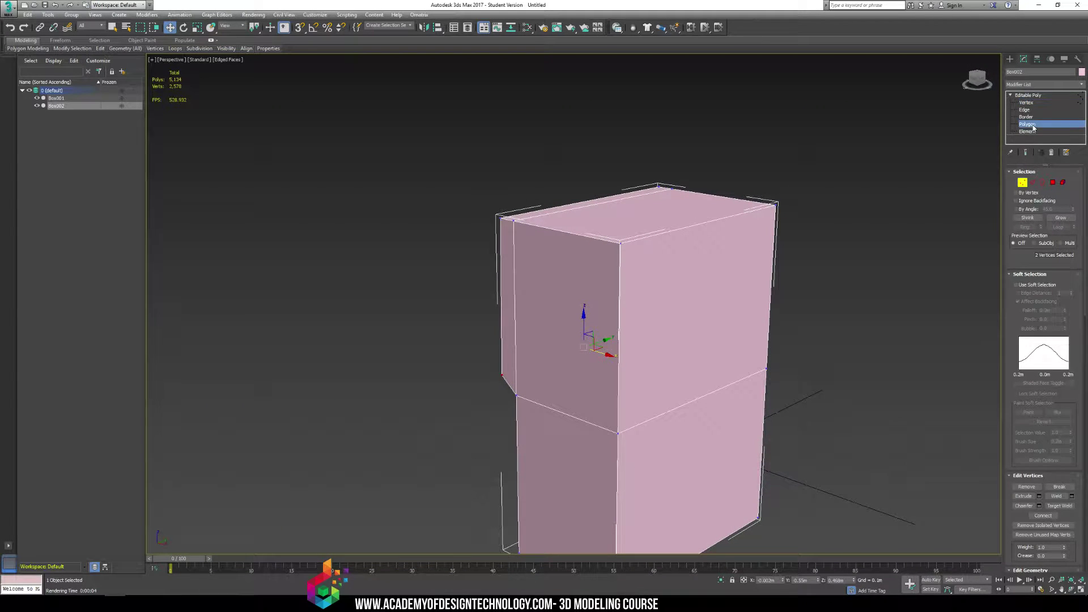
pyautogui.click(710, 315)
pyautogui.keyDown('ctrl'); pyautogui.click(700, 419); pyautogui.keyUp('ctrl')
pyautogui.moveTo(701, 419); pyautogui.dragTo(718, 361, button='middle')
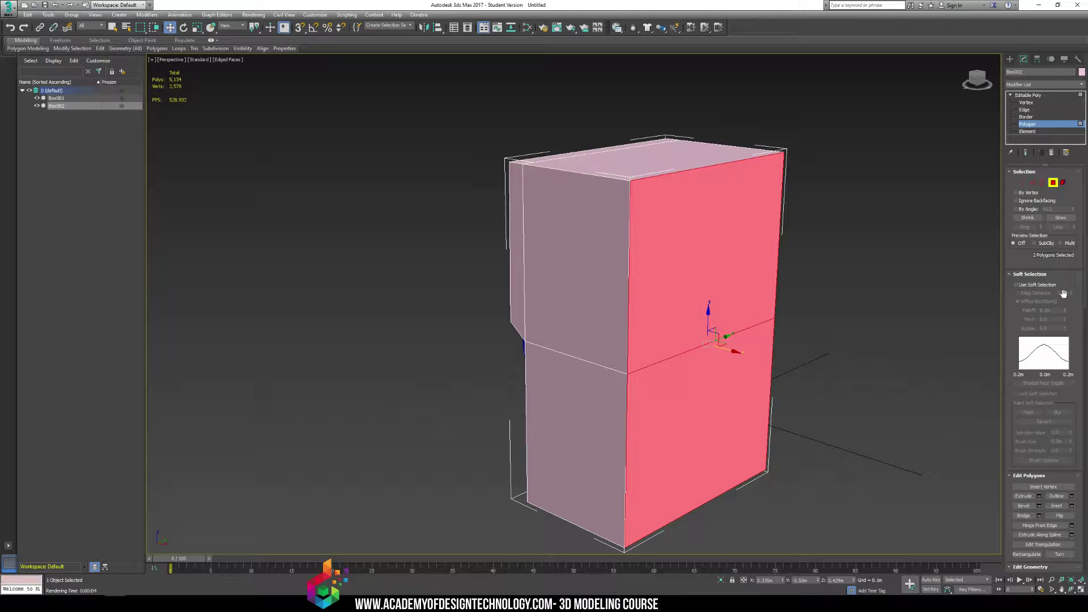
pyautogui.click(1072, 505)
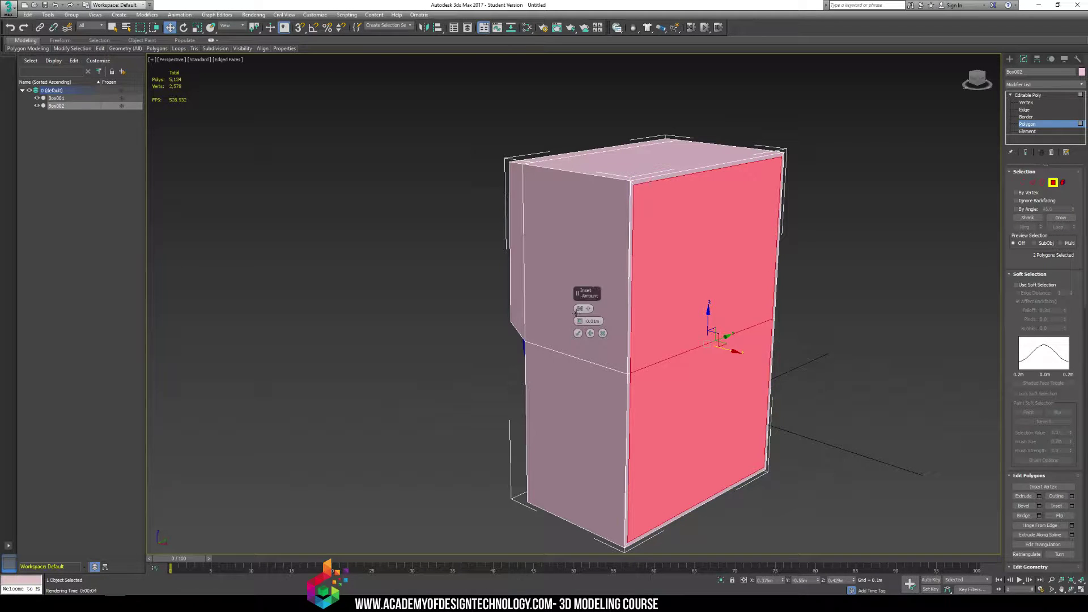
pyautogui.moveTo(579, 321)
pyautogui.mouseDown()
pyautogui.moveTo(584, 298)
pyautogui.moveTo(581, 306)
pyautogui.mouseUp()
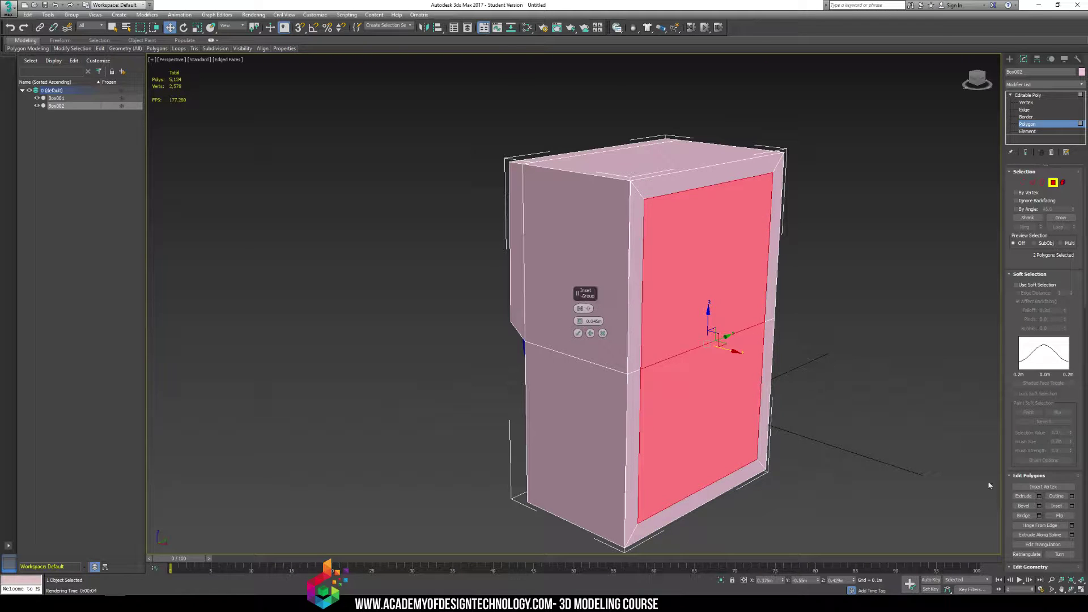
pyautogui.click(1026, 497)
pyautogui.click(1072, 506)
pyautogui.click(577, 335)
pyautogui.click(1025, 497)
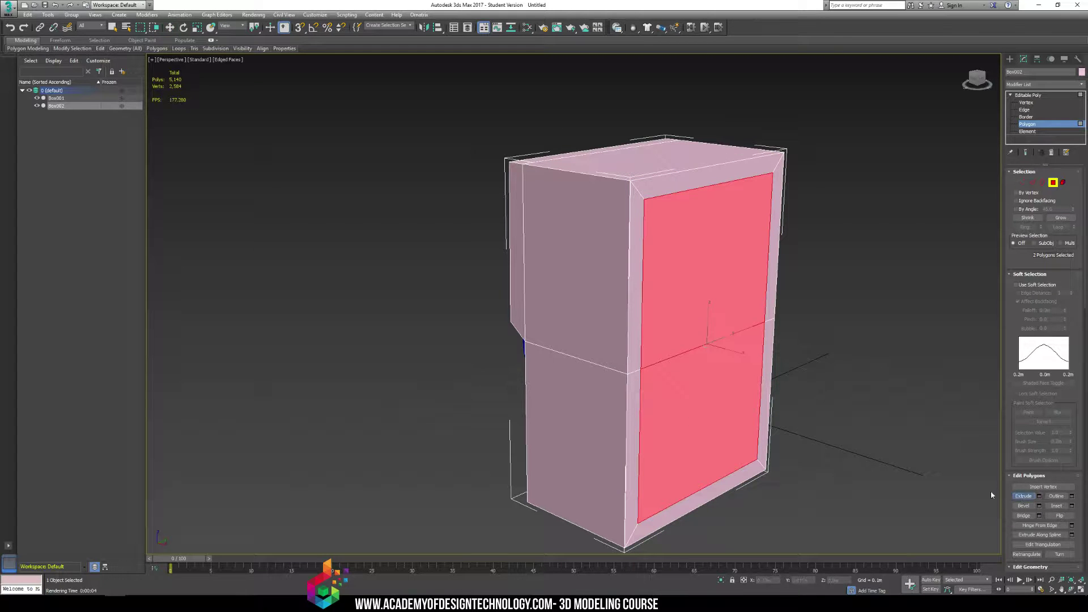
pyautogui.moveTo(692, 312); pyautogui.dragTo(704, 269)
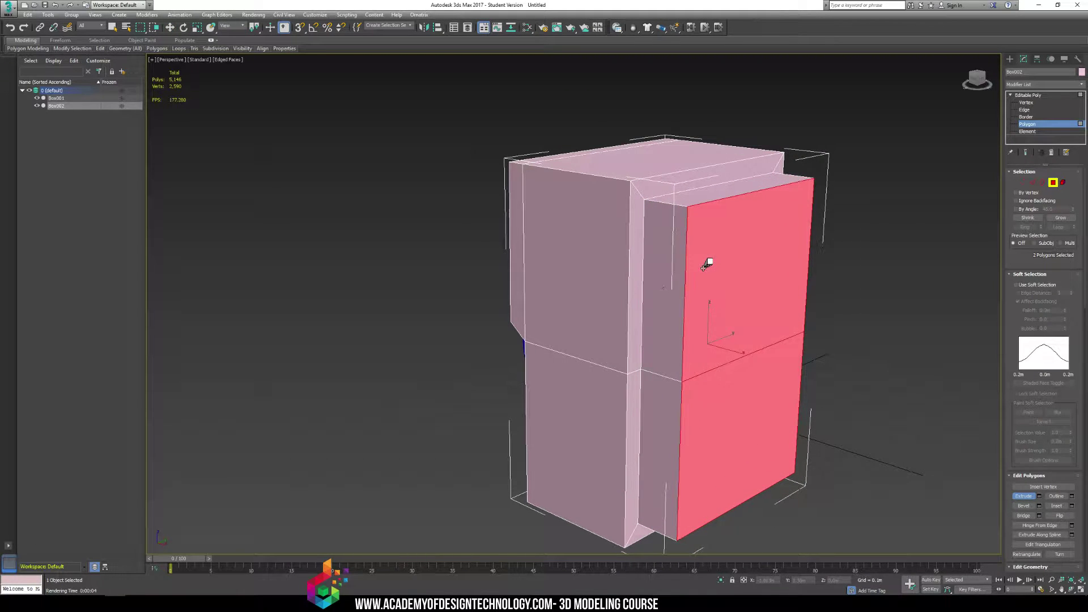
# - Inset the narrow side polygons on both sides of the extruded back block as groups, and delete the inset polygons
pyautogui.click(667, 306)
pyautogui.keyDown('ctrl'); pyautogui.click(669, 412); pyautogui.keyUp('ctrl')
pyautogui.keyDown('alt'); pyautogui.moveTo(669, 411); pyautogui.dragTo(759, 289, button='middle'); pyautogui.keyUp('alt')
pyautogui.keyDown('ctrl'); pyautogui.click(724, 452); pyautogui.keyUp('ctrl')
pyautogui.keyDown('ctrl'); pyautogui.click(730, 326); pyautogui.keyUp('ctrl')
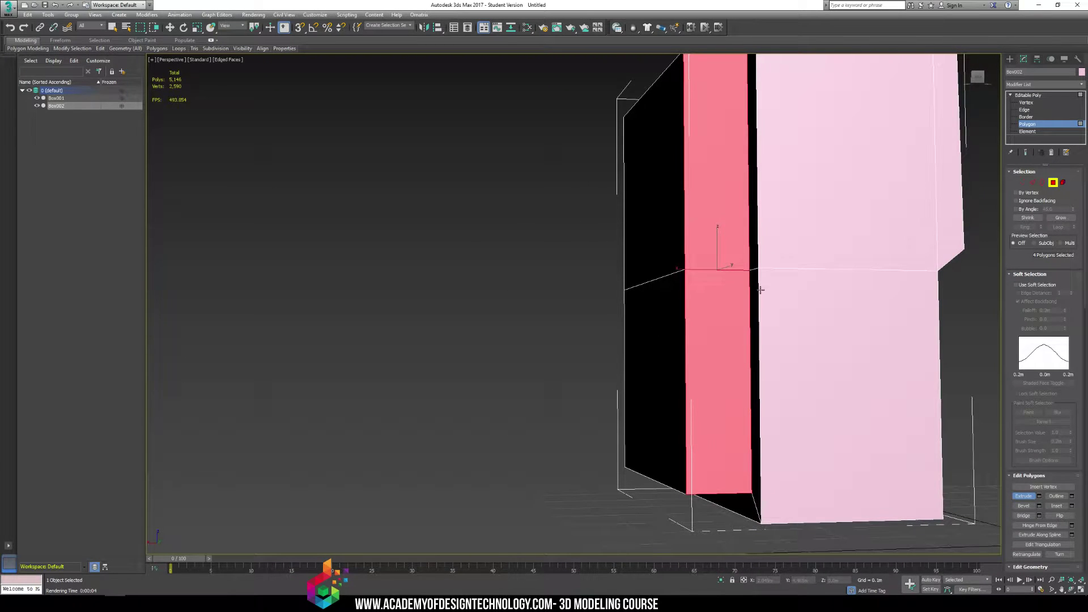
pyautogui.click(1072, 505)
pyautogui.moveTo(579, 321)
pyautogui.mouseDown()
pyautogui.moveTo(578, 302)
pyautogui.moveTo(578, 332)
pyautogui.mouseUp()
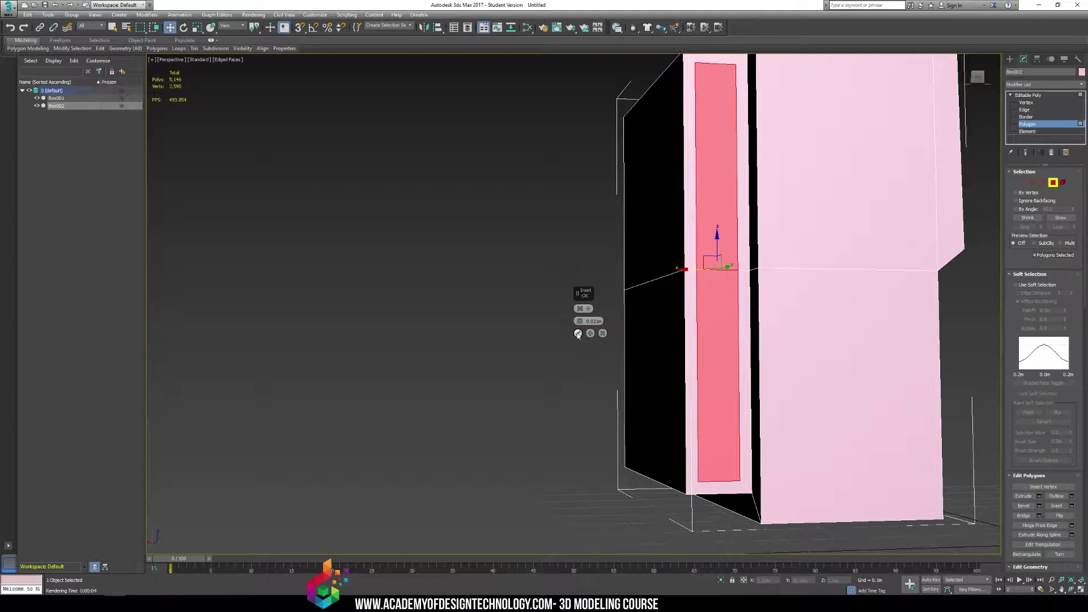
pyautogui.click(577, 333)
pyautogui.keyDown('alt'); pyautogui.moveTo(578, 333); pyautogui.dragTo(663, 331, button='middle'); pyautogui.keyUp('alt')
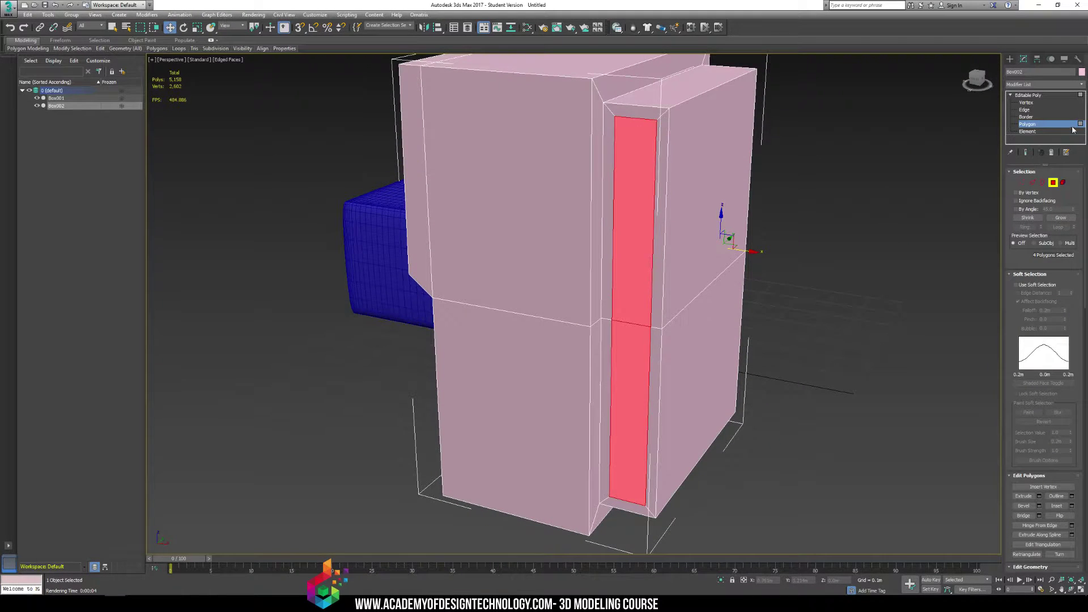
pyautogui.press('Delete')
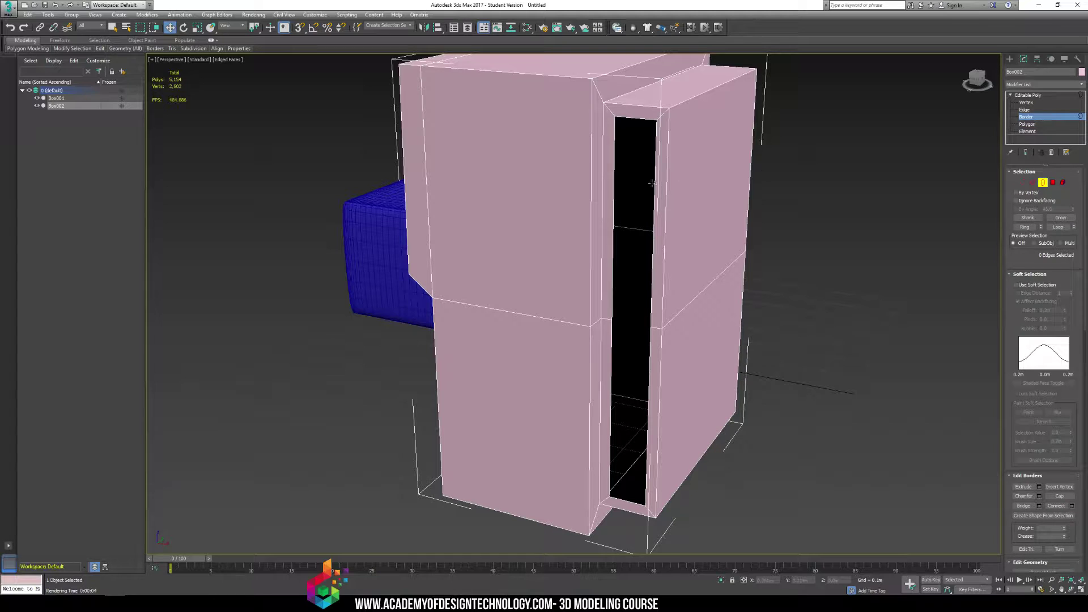
# - Bridge the two open borders on opposite sides of the back block at Border level to line the through-hole
pyautogui.click(615, 179)
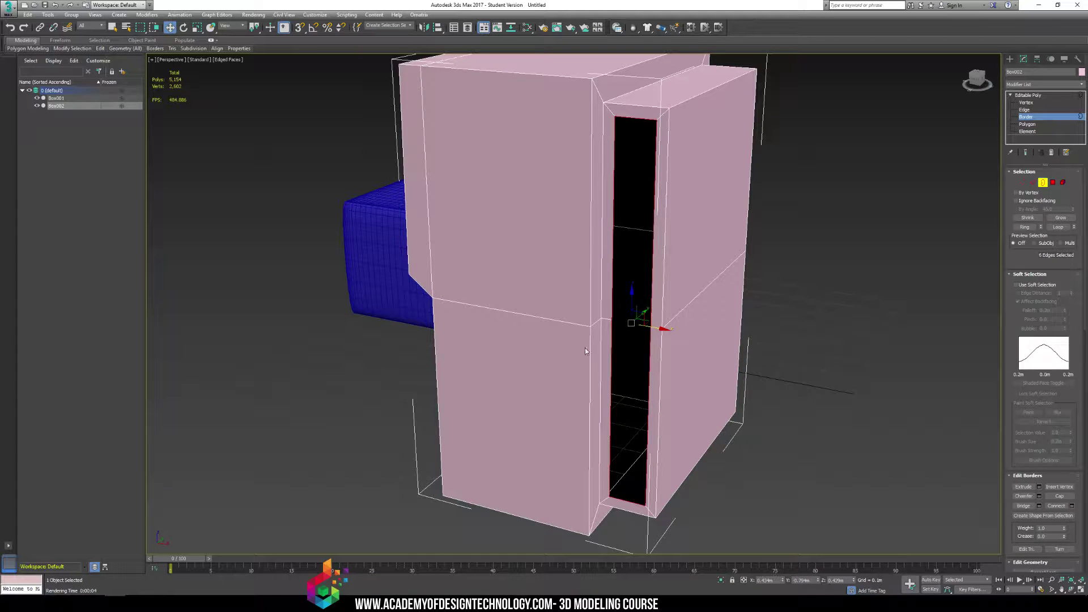
pyautogui.keyDown('alt'); pyautogui.moveTo(692, 304); pyautogui.dragTo(818, 221, button='middle'); pyautogui.keyUp('alt')
pyautogui.keyDown('ctrl'); pyautogui.click(638, 234); pyautogui.keyUp('ctrl')
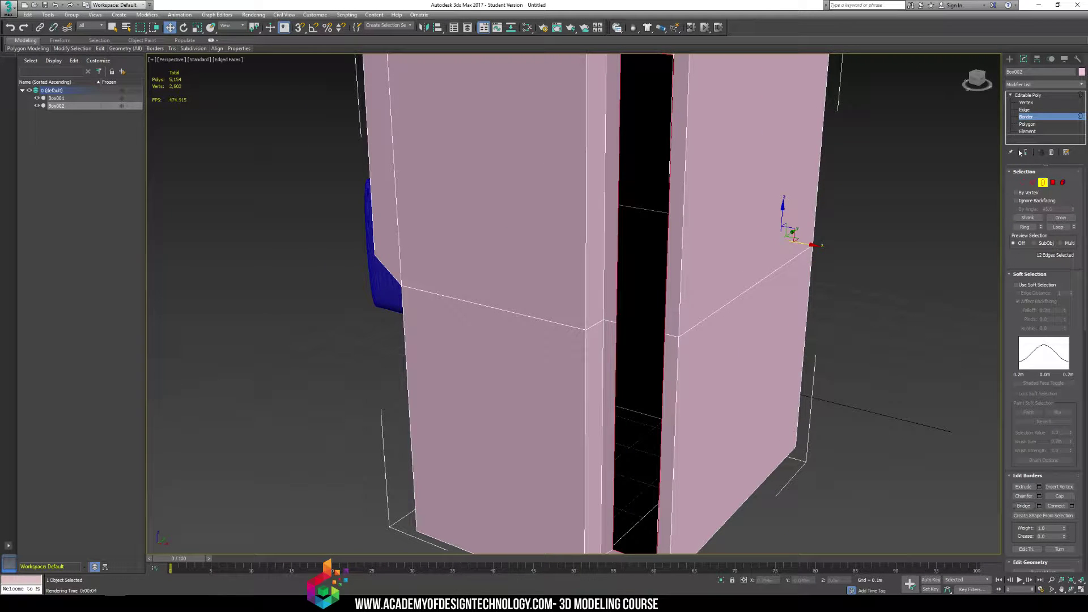
pyautogui.click(1005, 508)
pyautogui.scroll(5, 747, 362)
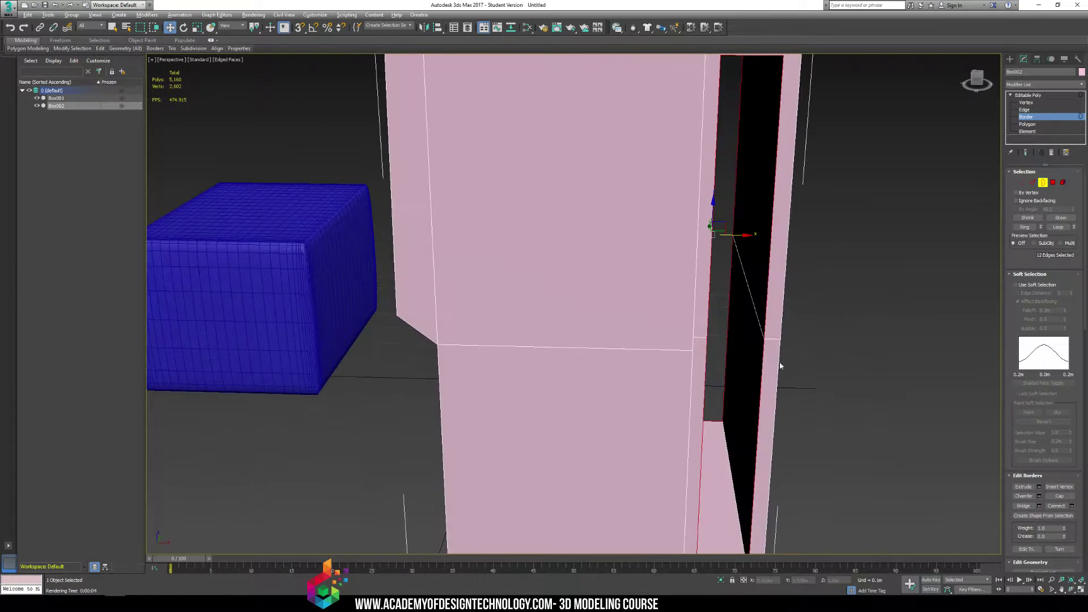
# - Move the two bottom front vertices outward at Vertex level to slant the lower front face
pyautogui.moveTo(780, 361); pyautogui.dragTo(771, 248, button='middle')
pyautogui.scroll(-3, 759, 313)
pyautogui.click(1030, 102)
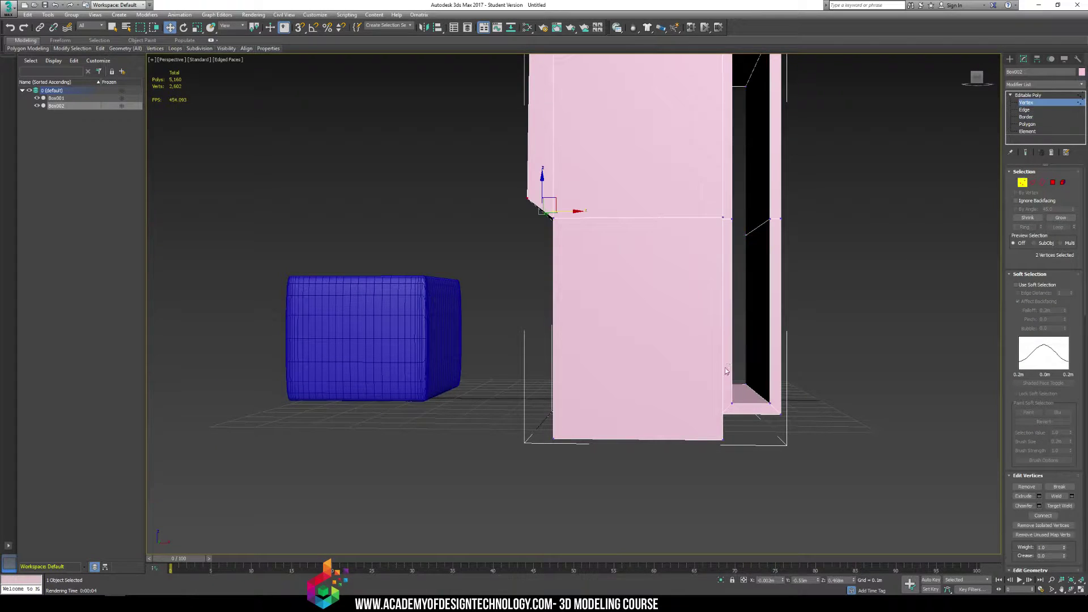
pyautogui.moveTo(726, 319); pyautogui.dragTo(726, 229, button='middle')
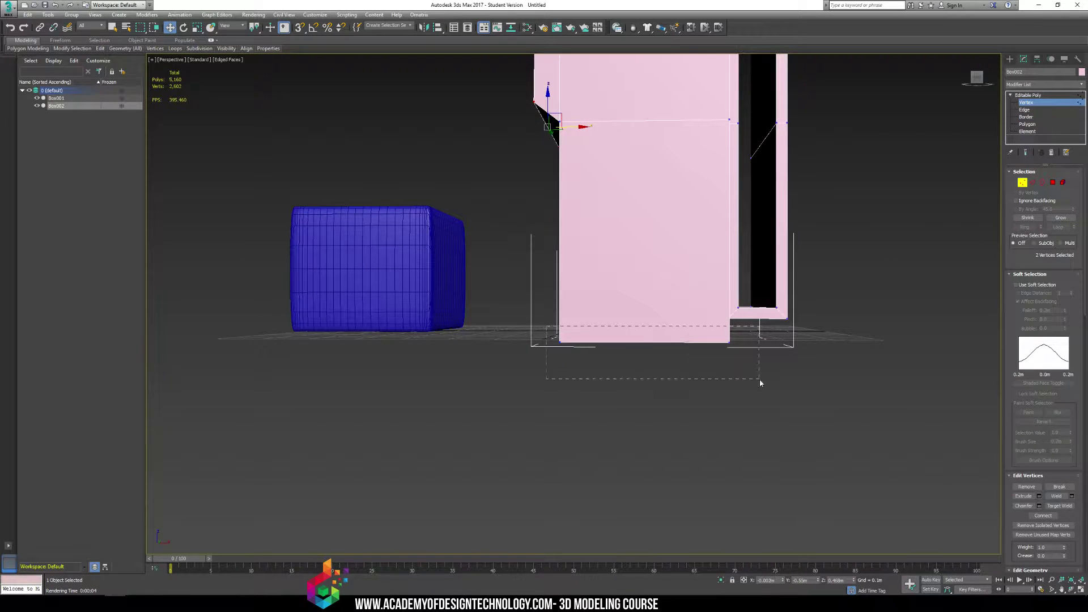
pyautogui.moveTo(760, 380); pyautogui.dragTo(760, 380)
pyautogui.moveTo(531, 337); pyautogui.dragTo(794, 385)
pyautogui.keyDown('alt'); pyautogui.moveTo(794, 385); pyautogui.dragTo(514, 329, button='middle'); pyautogui.keyUp('alt')
pyautogui.moveTo(558, 376); pyautogui.dragTo(550, 336)
pyautogui.keyDown('alt'); pyautogui.moveTo(550, 336); pyautogui.dragTo(688, 286, button='middle'); pyautogui.keyUp('alt')
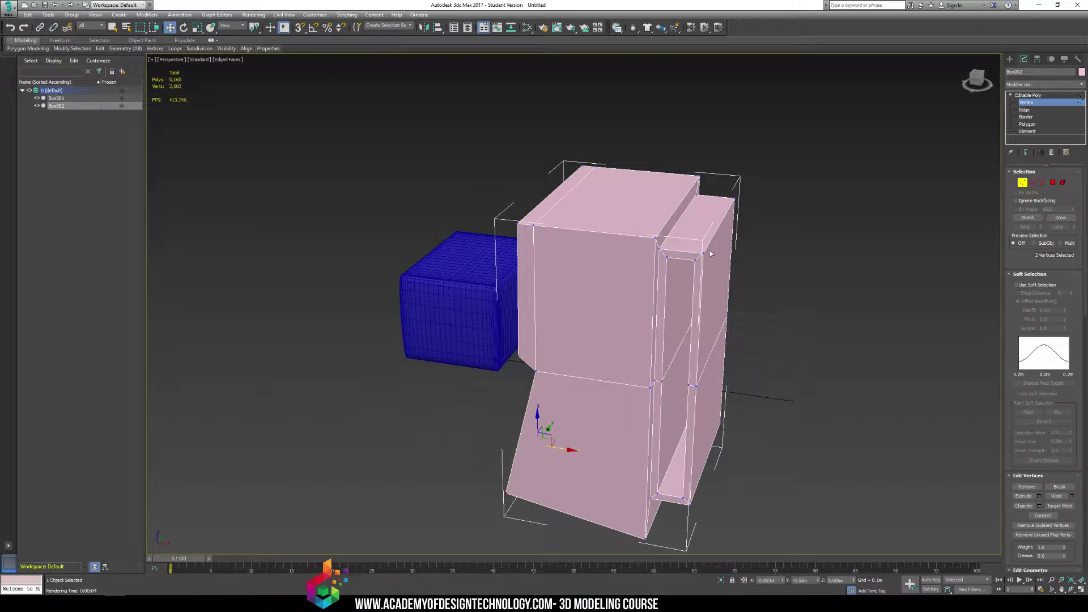
pyautogui.keyDown('alt'); pyautogui.moveTo(614, 307); pyautogui.dragTo(722, 276, button='middle'); pyautogui.keyUp('alt')
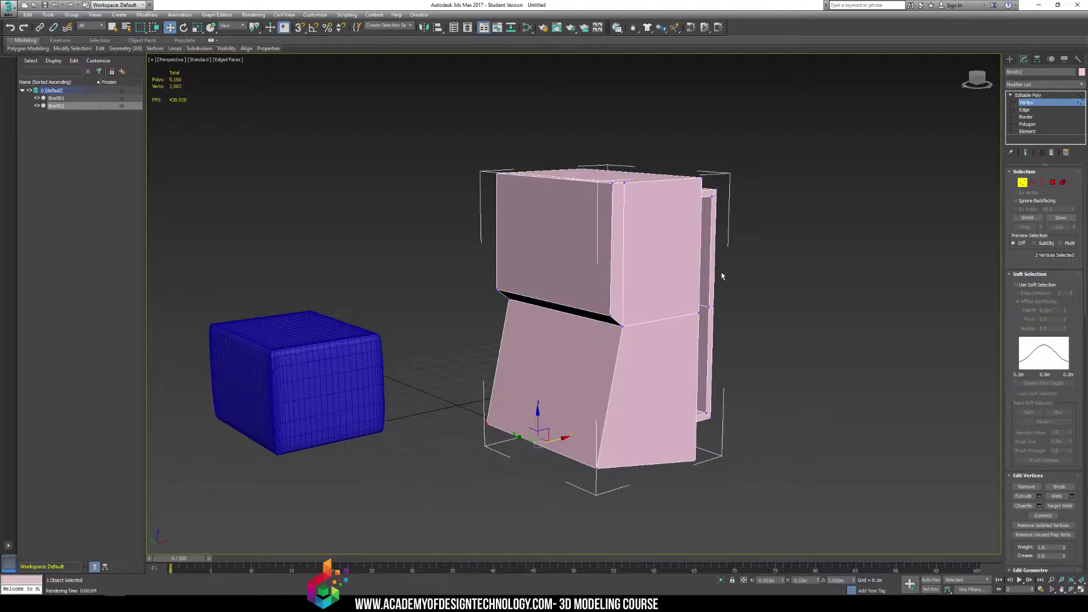
# - Extrude the body's top polygons slightly upward at Polygon level and scale them inward to form a chamfered top
pyautogui.click(1026, 124)
pyautogui.keyDown('alt'); pyautogui.moveTo(648, 287); pyautogui.dragTo(572, 228, button='middle'); pyautogui.keyUp('alt')
pyautogui.click(565, 196)
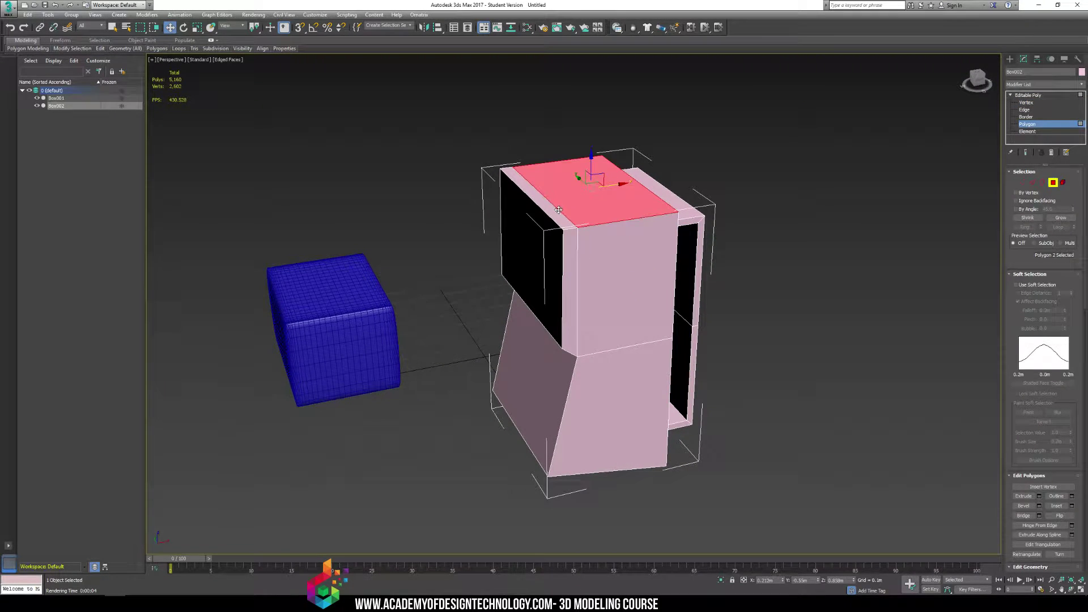
pyautogui.click(1024, 495)
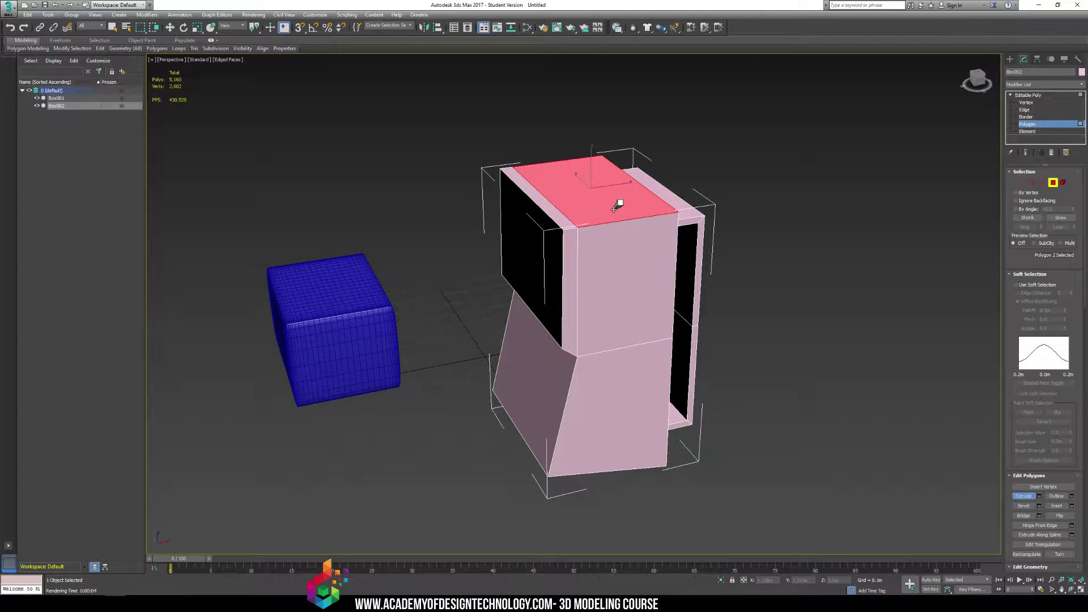
pyautogui.moveTo(578, 214)
pyautogui.mouseDown()
pyautogui.moveTo(580, 189)
pyautogui.moveTo(566, 182)
pyautogui.moveTo(516, 190)
pyautogui.moveTo(588, 204)
pyautogui.moveTo(578, 195)
pyautogui.mouseUp()
pyautogui.press('r')
pyautogui.click(721, 235)
pyautogui.moveTo(721, 235)
pyautogui.keyDown('alt'); pyautogui.mouseDown(button='middle')
pyautogui.moveTo(750, 219)
pyautogui.moveTo(724, 222)
pyautogui.mouseUp(button='middle'); pyautogui.keyUp('alt')
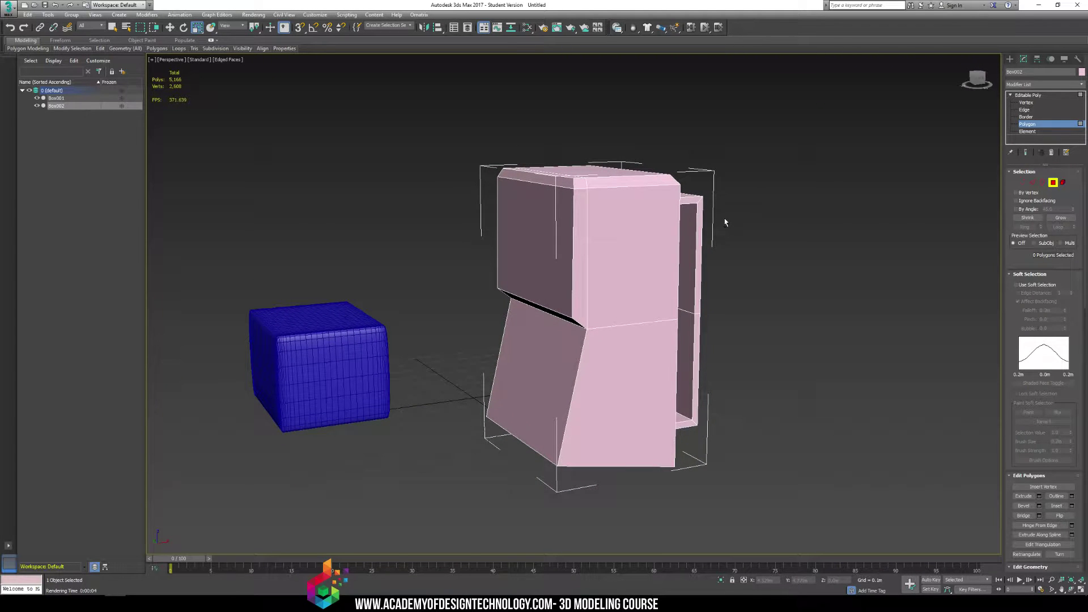
# - Add a TurboSmooth modifier with 2 iterations to the whole object and hide the edged faces to inspect the smoothing
pyautogui.click(1030, 95)
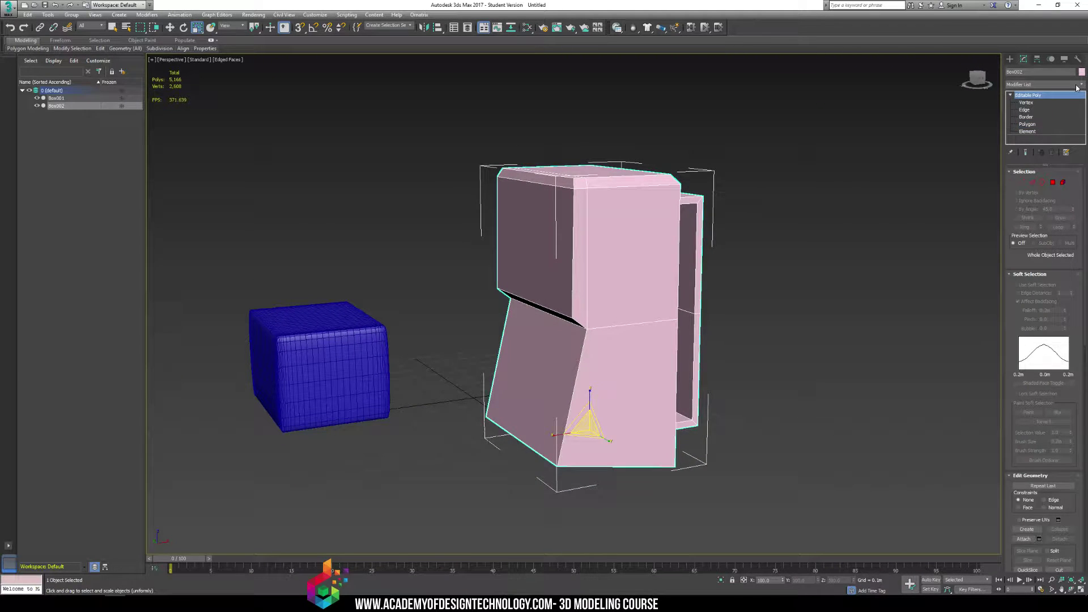
pyautogui.click(1072, 85)
pyautogui.write('tu')
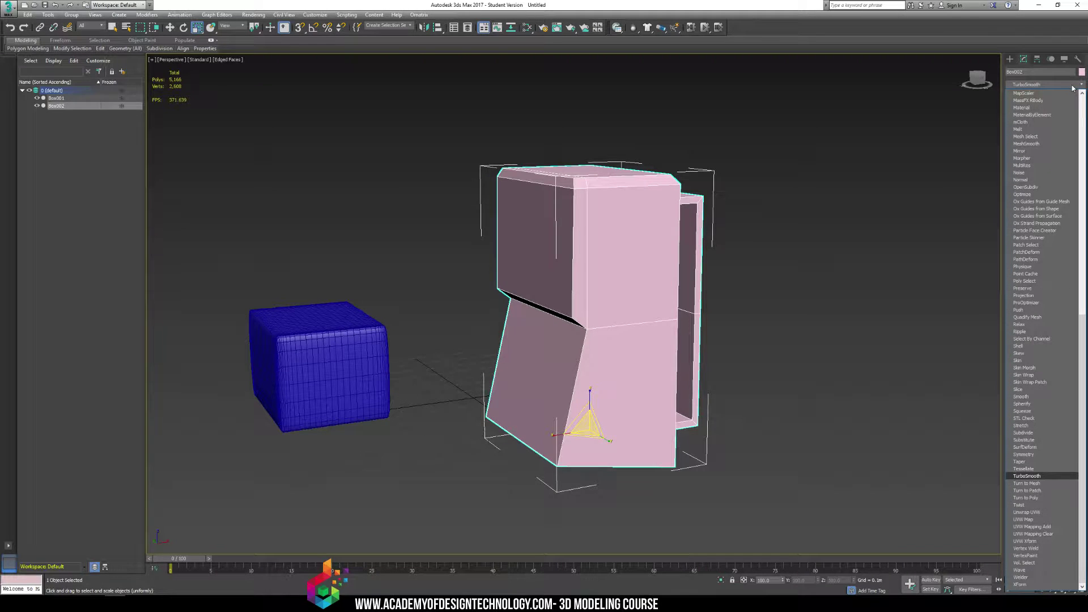
pyautogui.press('Return')
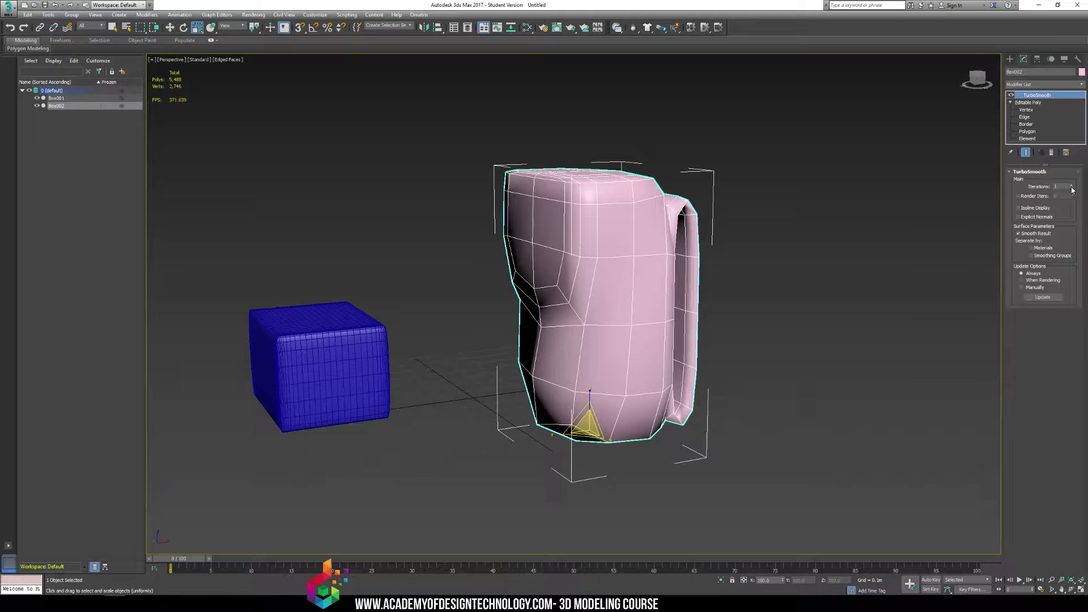
pyautogui.click(1071, 185)
pyautogui.click(902, 207)
pyautogui.press('F4')
pyautogui.moveTo(731, 205)
pyautogui.keyDown('alt'); pyautogui.mouseDown(button='middle')
pyautogui.moveTo(721, 216)
pyautogui.moveTo(644, 214)
pyautogui.mouseUp(button='middle'); pyautogui.keyUp('alt')
pyautogui.click(433, 230)
pyautogui.keyDown('alt'); pyautogui.moveTo(433, 231); pyautogui.dragTo(523, 234, button='middle'); pyautogui.keyUp('alt')
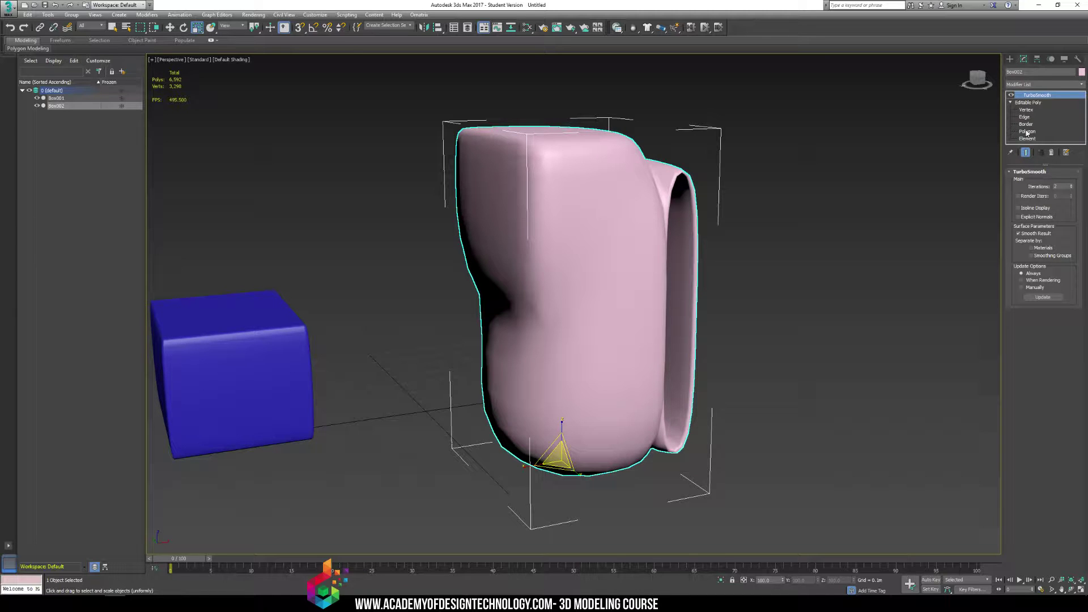
# - Disable the TurboSmooth effect and show edged faces again to examine the unsmoothed model from several sides
pyautogui.click(1010, 96)
pyautogui.keyDown('alt'); pyautogui.moveTo(761, 157); pyautogui.dragTo(780, 160, button='middle'); pyautogui.keyUp('alt')
pyautogui.press('F4')
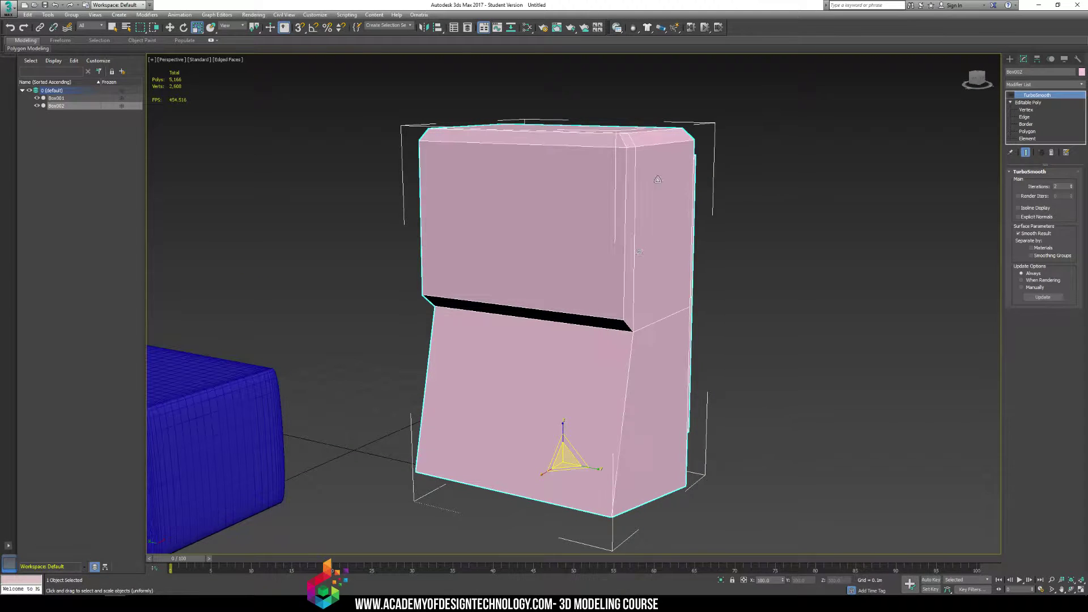
pyautogui.keyDown('alt'); pyautogui.moveTo(624, 279); pyautogui.dragTo(689, 113, button='middle'); pyautogui.keyUp('alt')
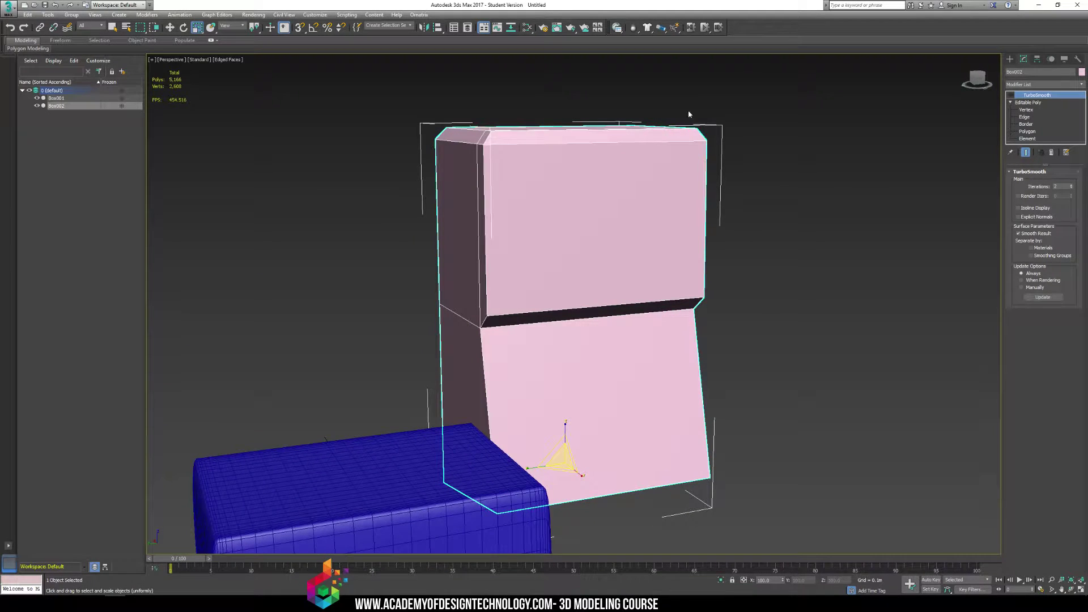
pyautogui.keyDown('alt'); pyautogui.moveTo(485, 229); pyautogui.dragTo(560, 389, button='middle'); pyautogui.keyUp('alt')
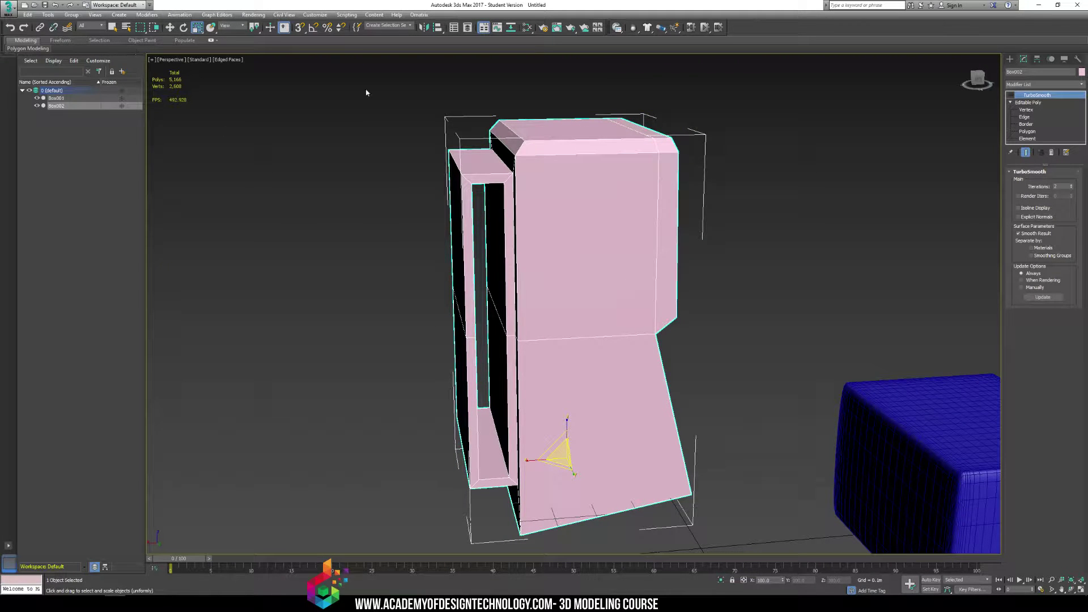
# - Insert supporting vertical edge loops close to both ends of the wide front side with SwiftLoop in the Editable Poly
pyautogui.click(1027, 131)
pyautogui.moveTo(99, 48)
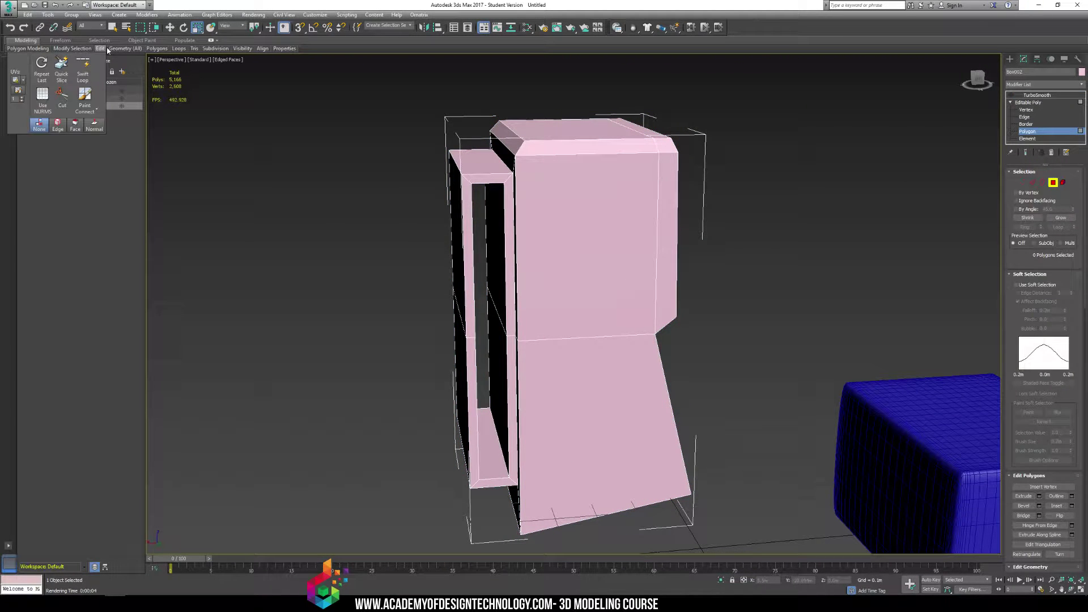
pyautogui.click(88, 68)
pyautogui.keyDown('alt'); pyautogui.moveTo(588, 226); pyautogui.dragTo(650, 239, button='middle'); pyautogui.keyUp('alt')
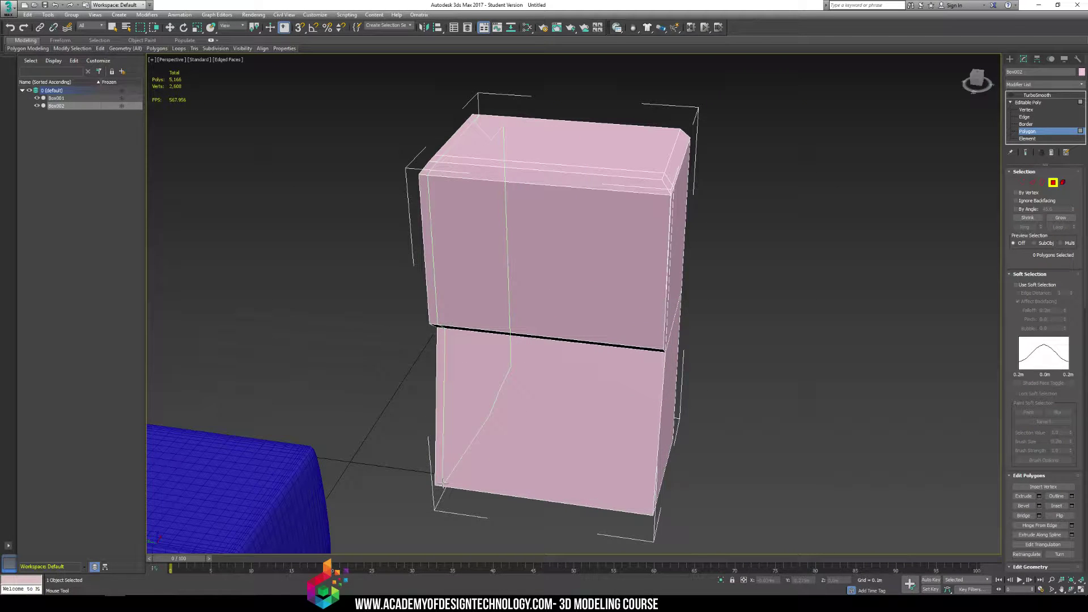
pyautogui.keyDown('alt'); pyautogui.moveTo(494, 452); pyautogui.dragTo(535, 453, button='middle'); pyautogui.keyUp('alt')
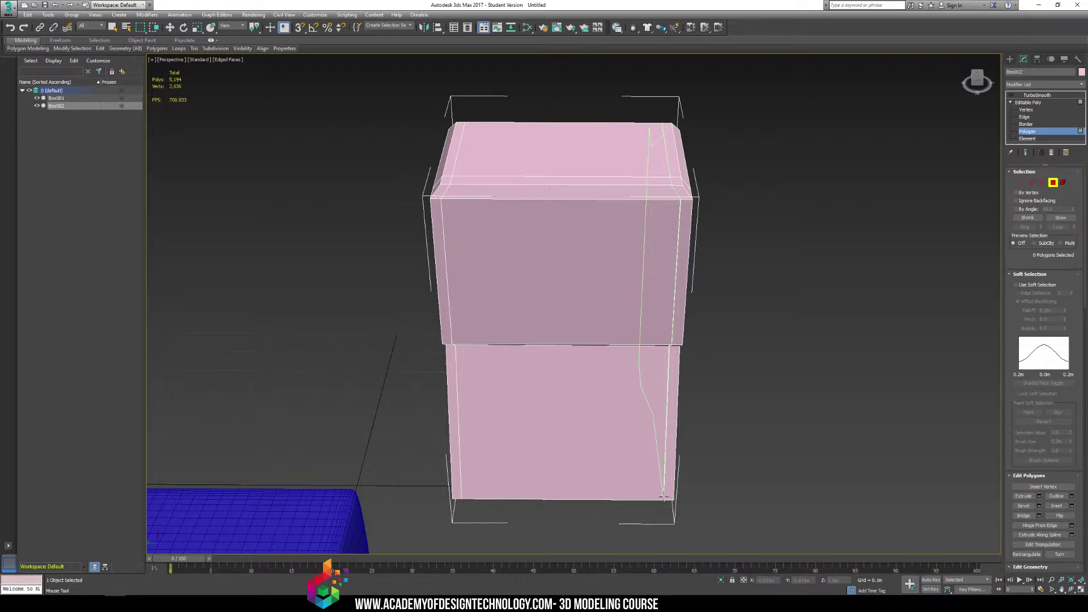
pyautogui.click(657, 451)
pyautogui.keyDown('alt'); pyautogui.moveTo(657, 451); pyautogui.dragTo(692, 422, button='middle'); pyautogui.keyUp('alt')
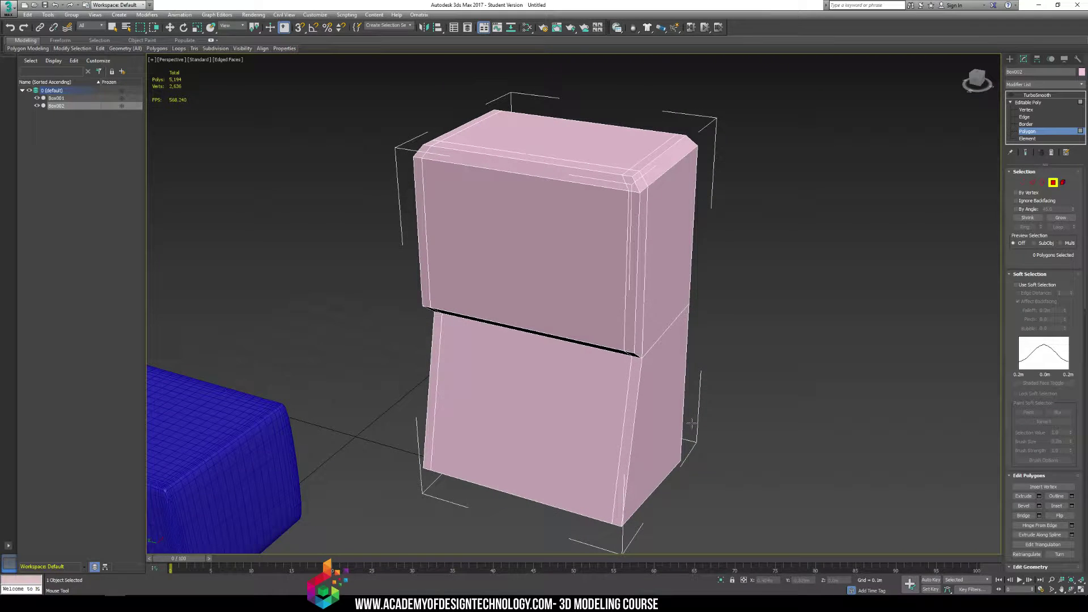
# - Show the end result with TurboSmooth enabled while staying at Polygon level, and hide the edged faces
pyautogui.click(1027, 153)
pyautogui.click(1011, 95)
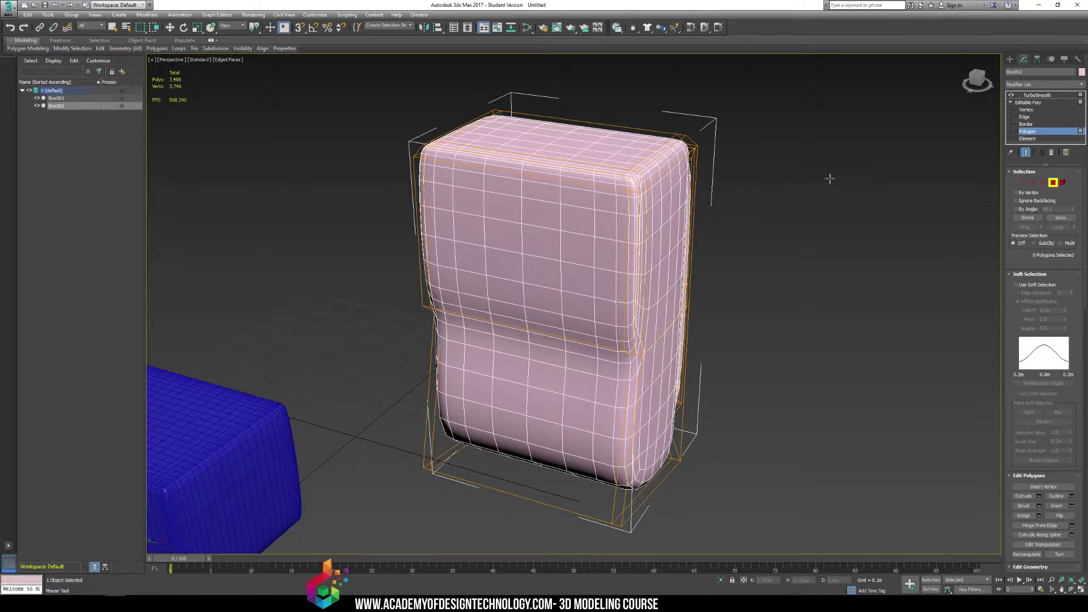
pyautogui.press('F4')
pyautogui.moveTo(829, 178)
pyautogui.keyDown('alt'); pyautogui.mouseDown(button='middle')
pyautogui.moveTo(784, 164)
pyautogui.moveTo(741, 171)
pyautogui.moveTo(809, 165)
pyautogui.moveTo(785, 157)
pyautogui.mouseUp(button='middle'); pyautogui.keyUp('alt')
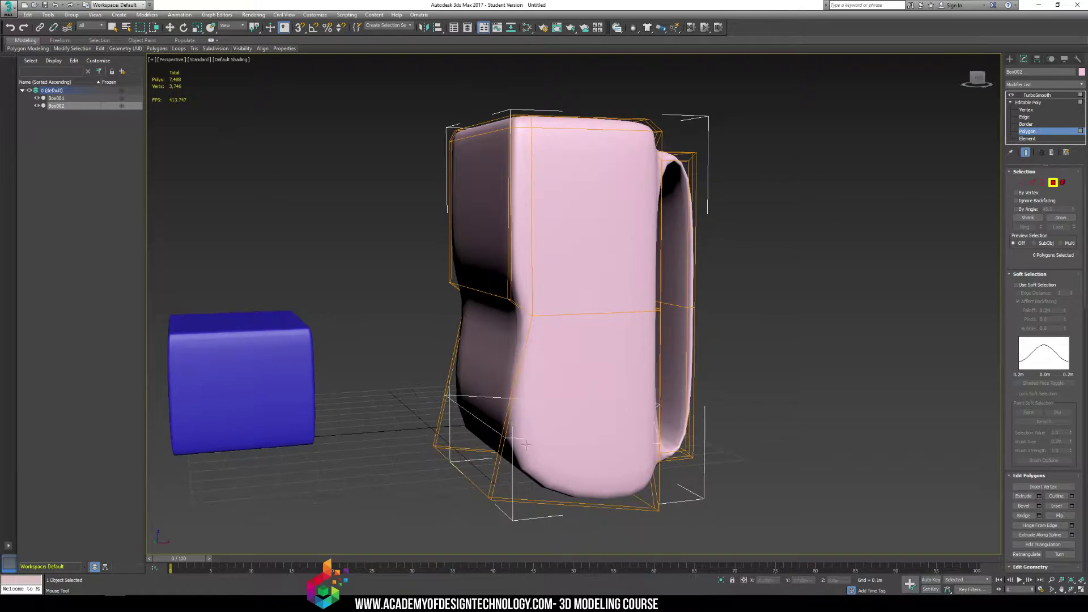
# - Insert supporting edge loops along the bottom of the body and near the rear edge of its narrow side with SwiftLoop
pyautogui.click(498, 488)
pyautogui.keyDown('alt'); pyautogui.moveTo(498, 488); pyautogui.dragTo(584, 448, button='middle'); pyautogui.keyUp('alt')
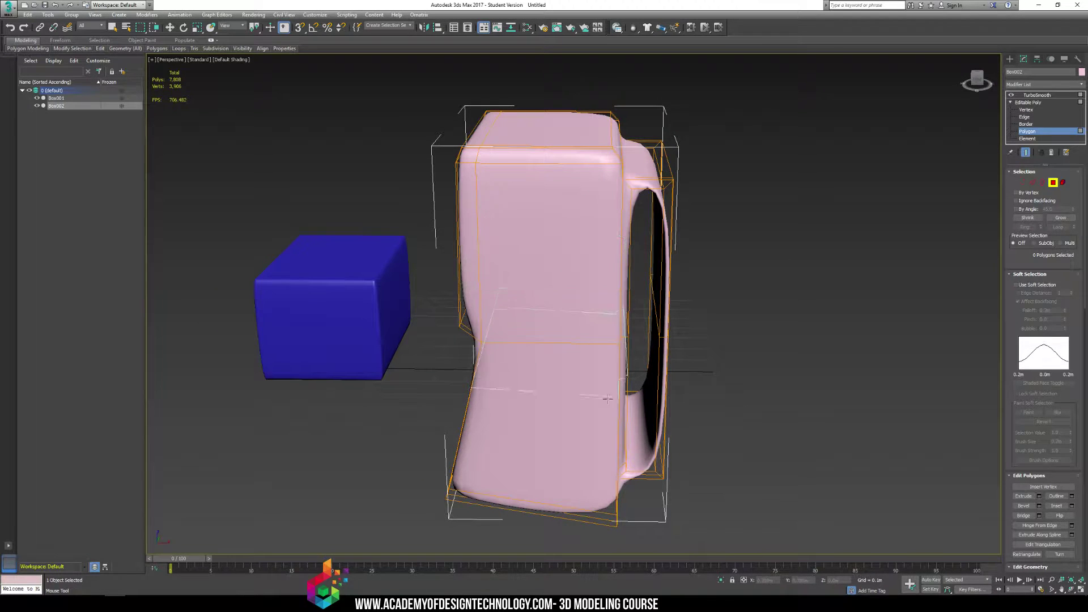
pyautogui.click(605, 513)
pyautogui.keyDown('alt'); pyautogui.moveTo(605, 513); pyautogui.dragTo(529, 238, button='middle'); pyautogui.keyUp('alt')
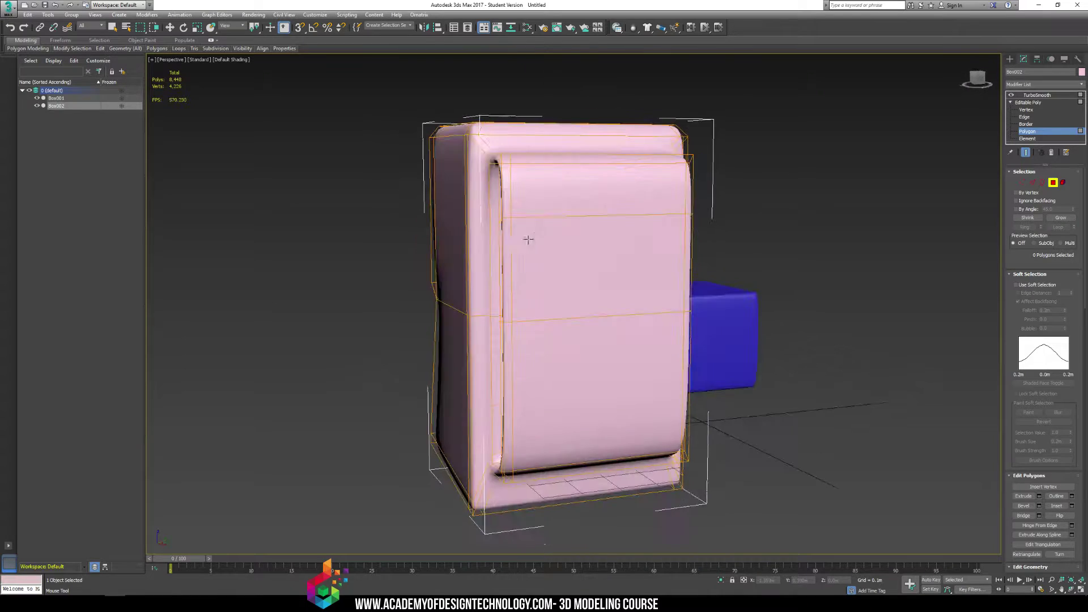
# - Insert supporting loops at the upper and lower ends of the rear handle and horizontal loops across both halves of the body
pyautogui.keyDown('alt'); pyautogui.moveTo(542, 187); pyautogui.dragTo(577, 194, button='middle'); pyautogui.keyUp('alt')
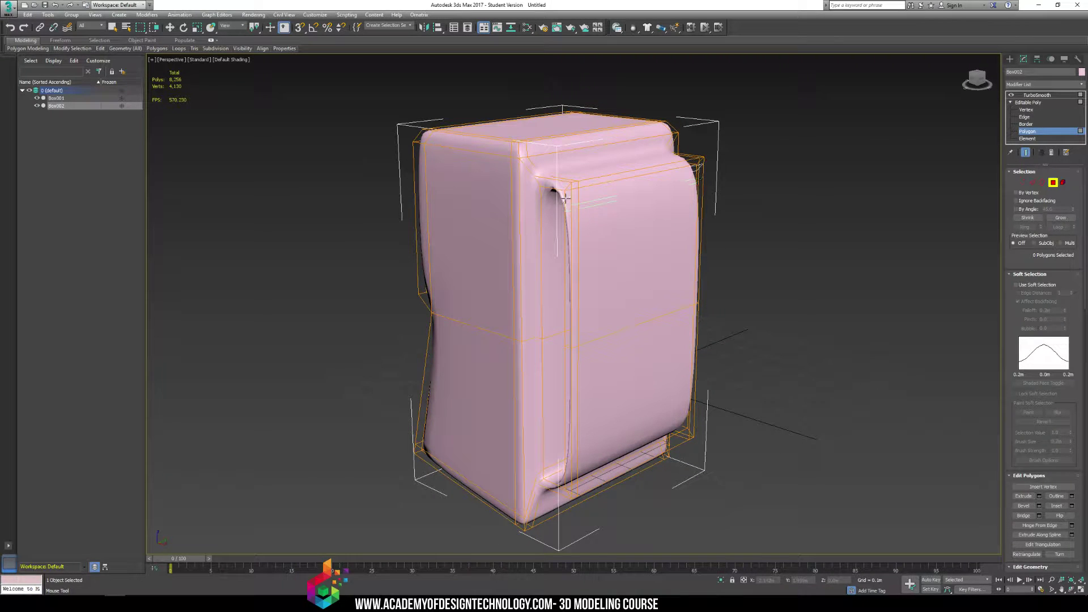
pyautogui.click(565, 201)
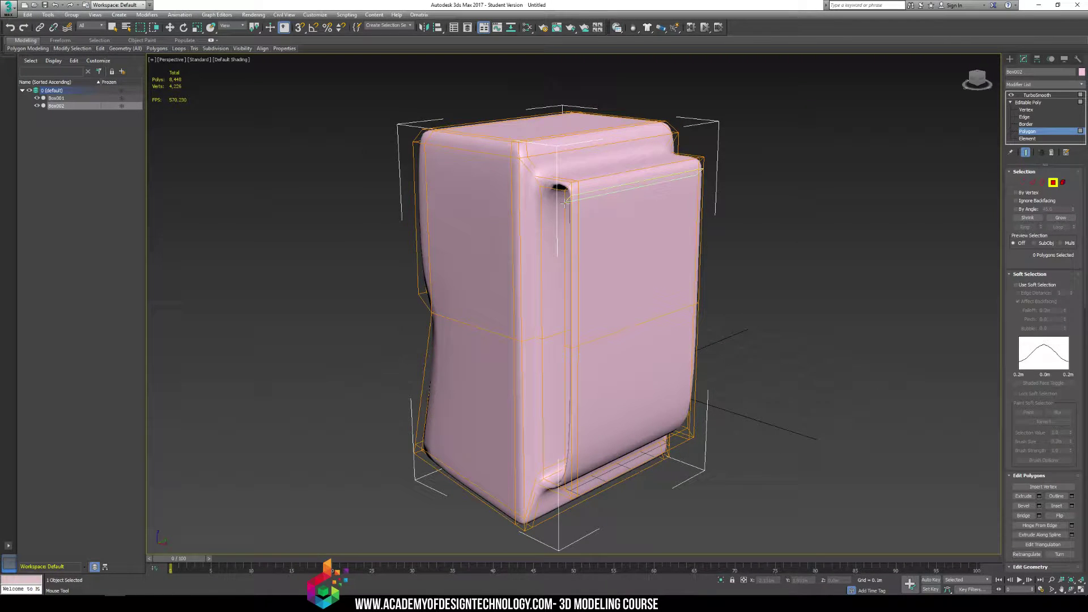
pyautogui.click(568, 479)
pyautogui.keyDown('alt'); pyautogui.moveTo(569, 479); pyautogui.dragTo(632, 408, button='middle'); pyautogui.keyUp('alt')
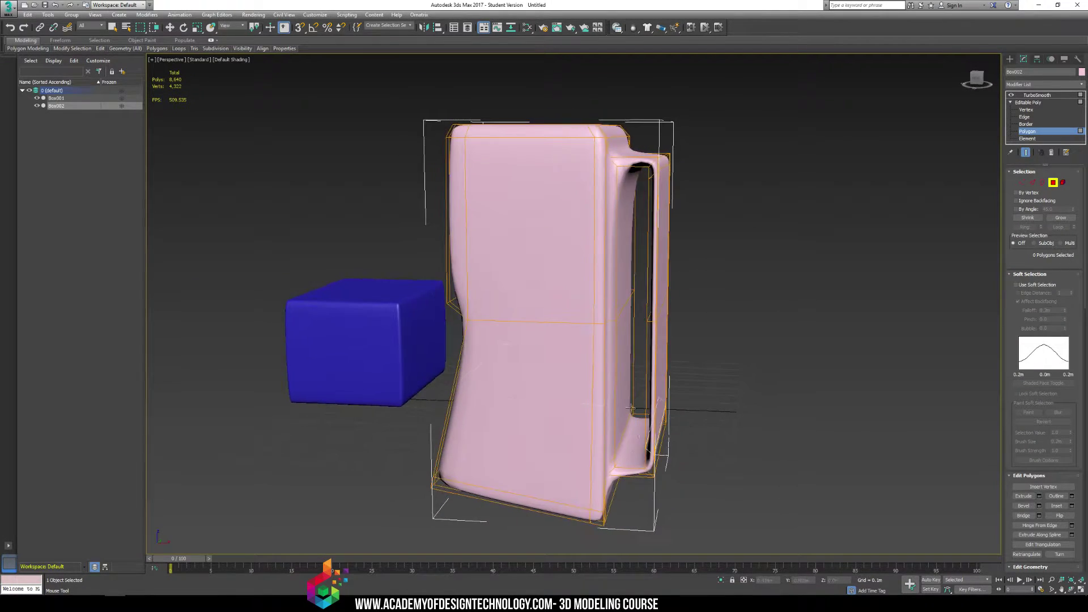
pyautogui.click(539, 249)
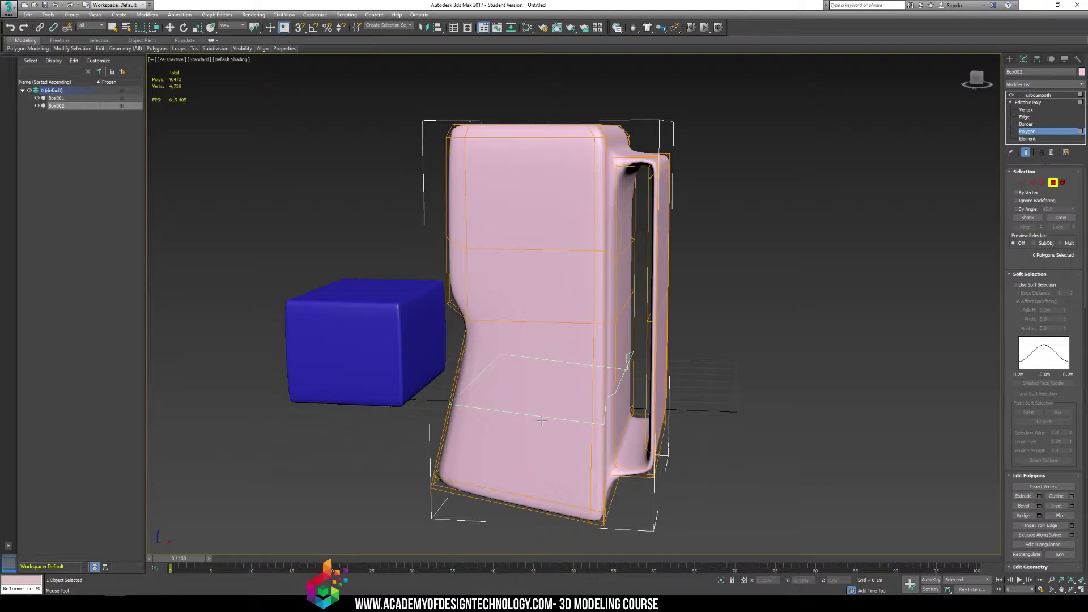
pyautogui.keyDown('alt'); pyautogui.moveTo(541, 420); pyautogui.dragTo(616, 417, button='middle'); pyautogui.keyUp('alt')
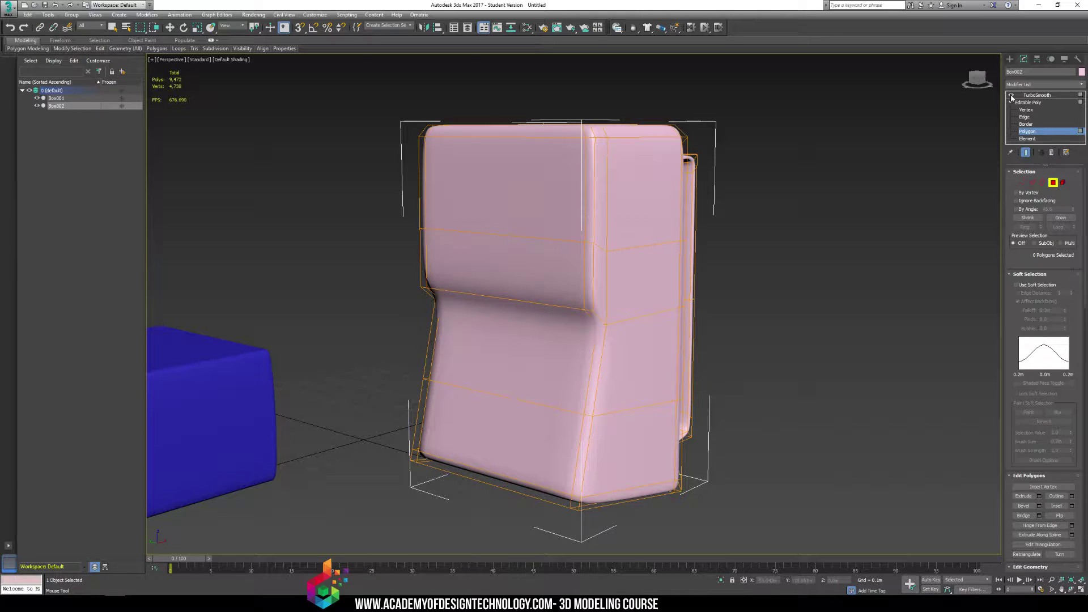
# - Disable the TurboSmooth effect and delete the blue box from the scene
pyautogui.click(1011, 96)
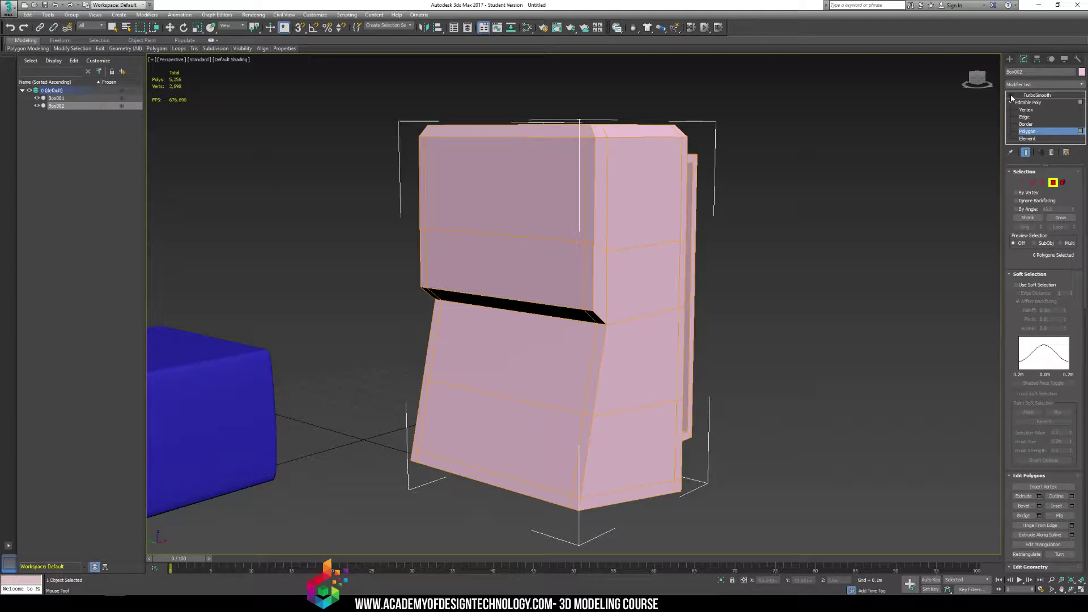
pyautogui.click(1009, 59)
pyautogui.click(215, 425)
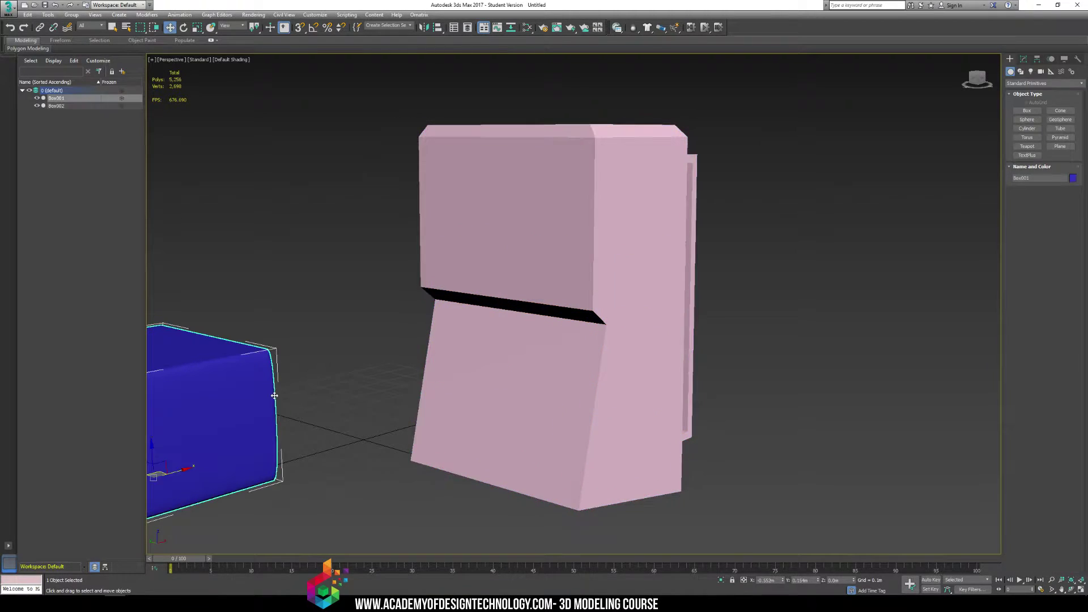
pyautogui.press('Delete')
# - Preview the pink model with TurboSmooth enabled from several angles, and disable the effect again
pyautogui.click(581, 259)
pyautogui.click(1023, 59)
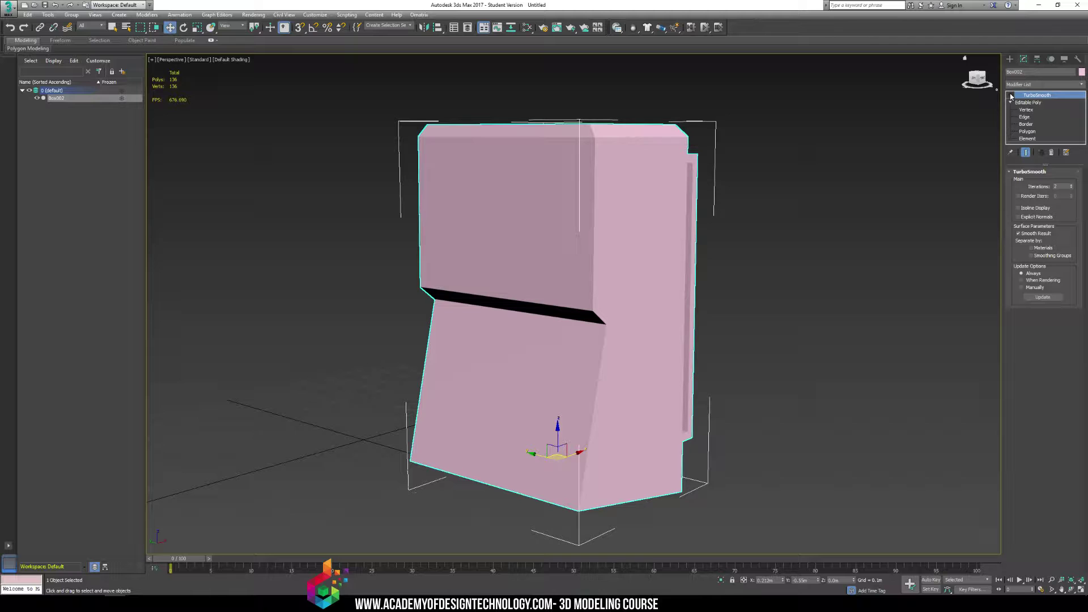
pyautogui.click(1012, 95)
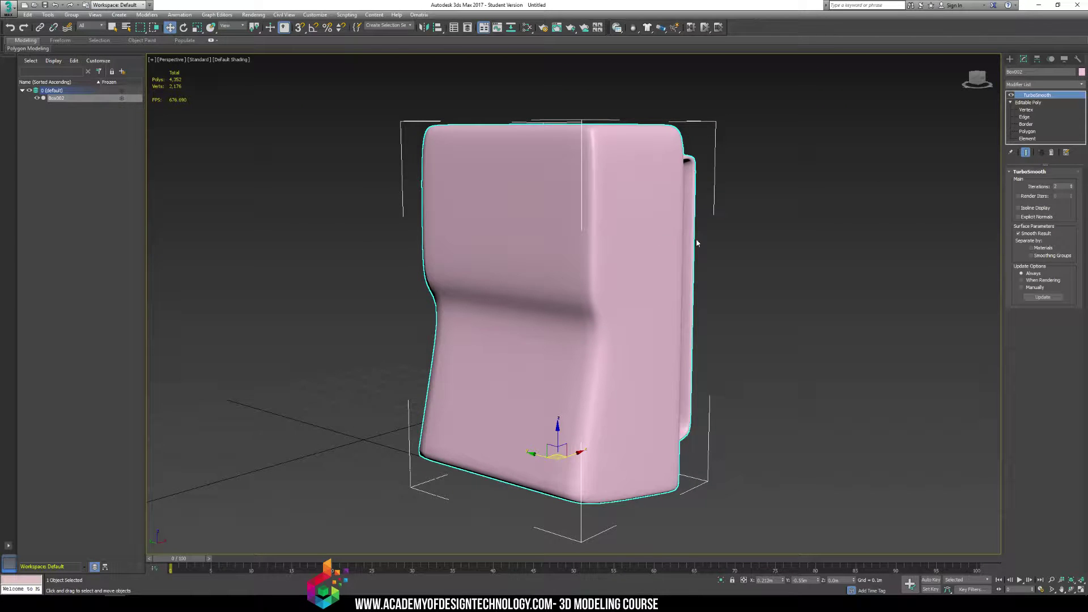
pyautogui.keyDown('alt'); pyautogui.moveTo(689, 253); pyautogui.dragTo(669, 276, button='middle'); pyautogui.keyUp('alt')
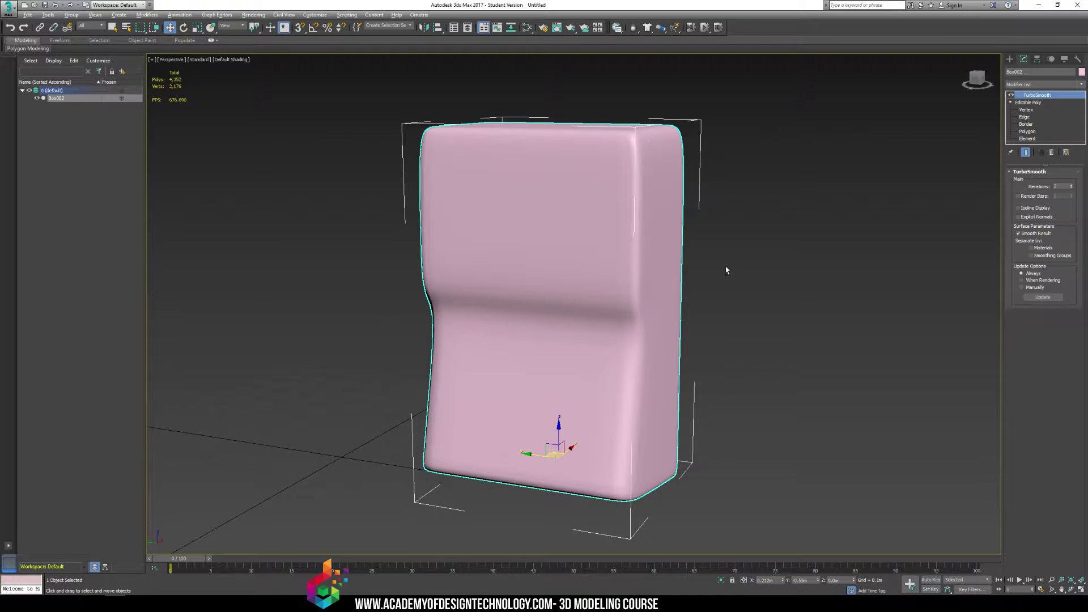
pyautogui.keyDown('alt'); pyautogui.moveTo(739, 276); pyautogui.dragTo(700, 277, button='middle'); pyautogui.keyUp('alt')
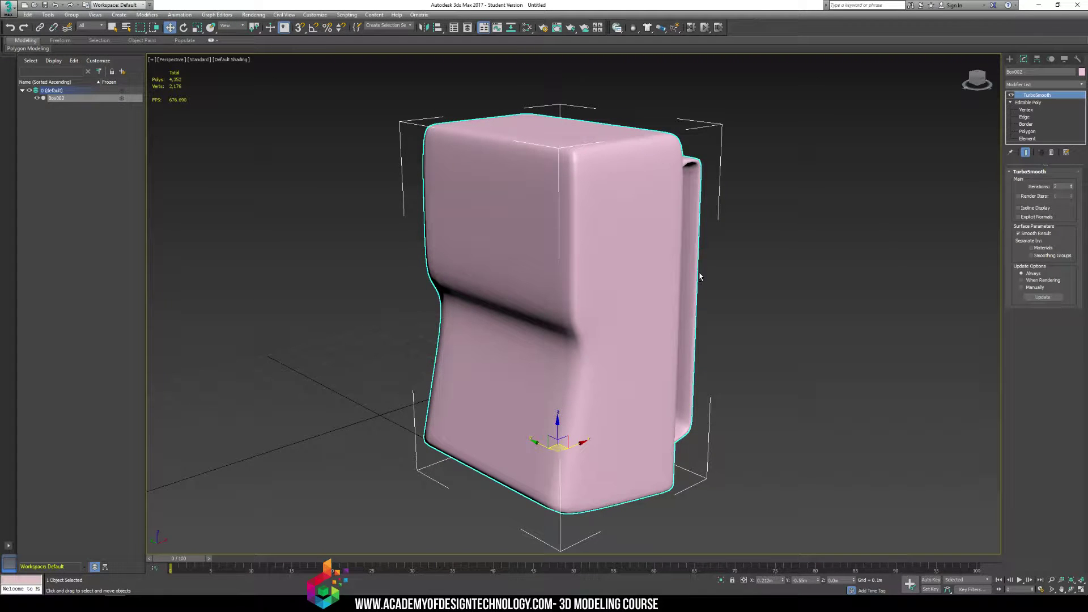
pyautogui.click(1012, 95)
# - Inset the two large polygons on the lower half of the body's narrow side as one group
pyautogui.click(1027, 102)
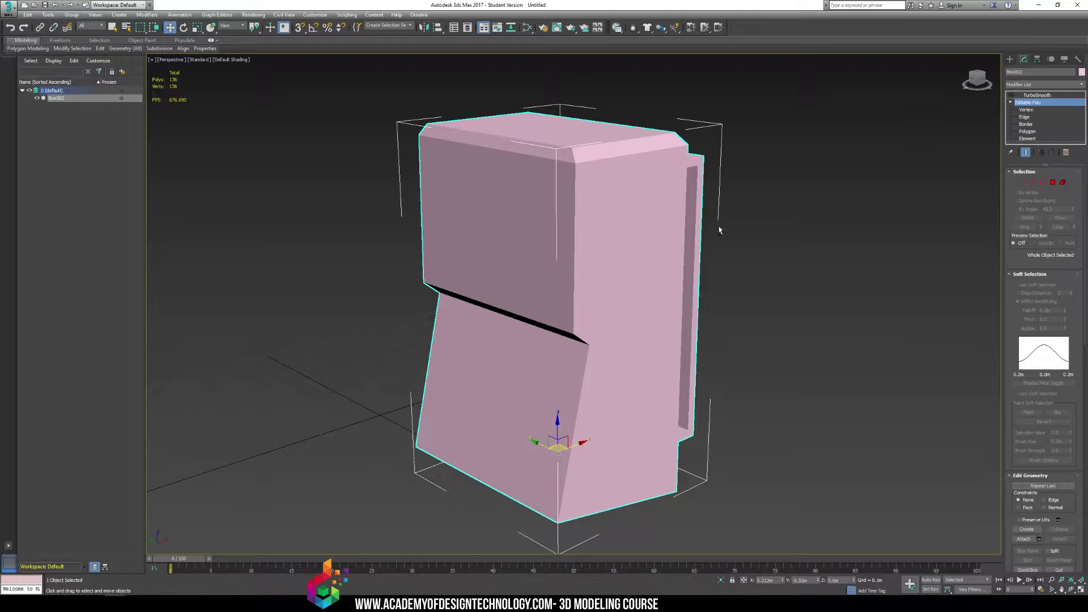
pyautogui.keyDown('alt'); pyautogui.moveTo(718, 228); pyautogui.dragTo(621, 291, button='middle'); pyautogui.keyUp('alt')
pyautogui.click(1037, 96)
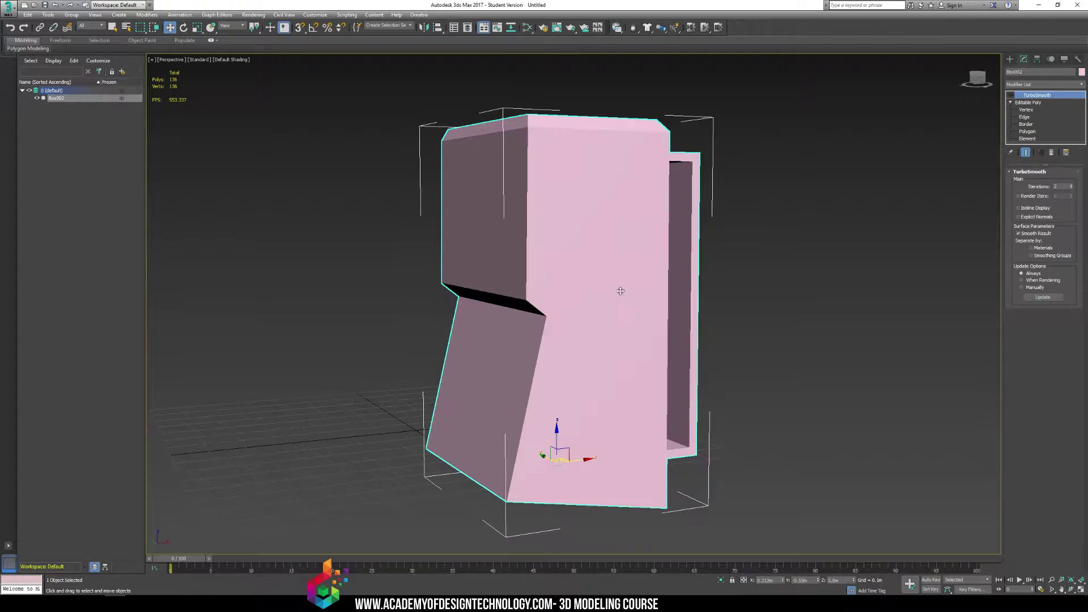
pyautogui.click(1027, 131)
pyautogui.click(573, 395)
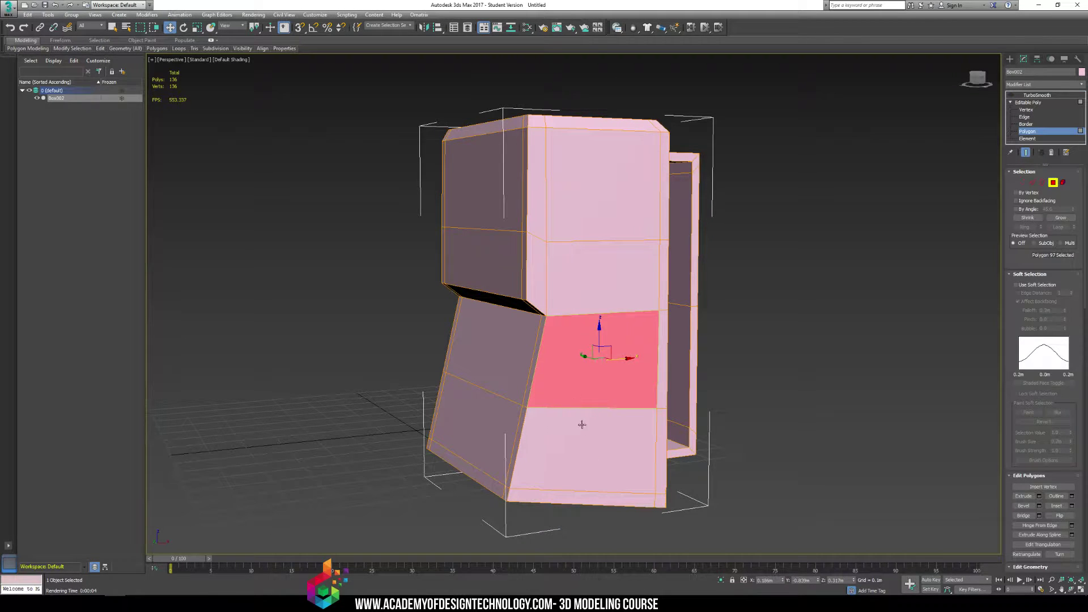
pyautogui.keyDown('ctrl'); pyautogui.click(588, 427); pyautogui.keyUp('ctrl')
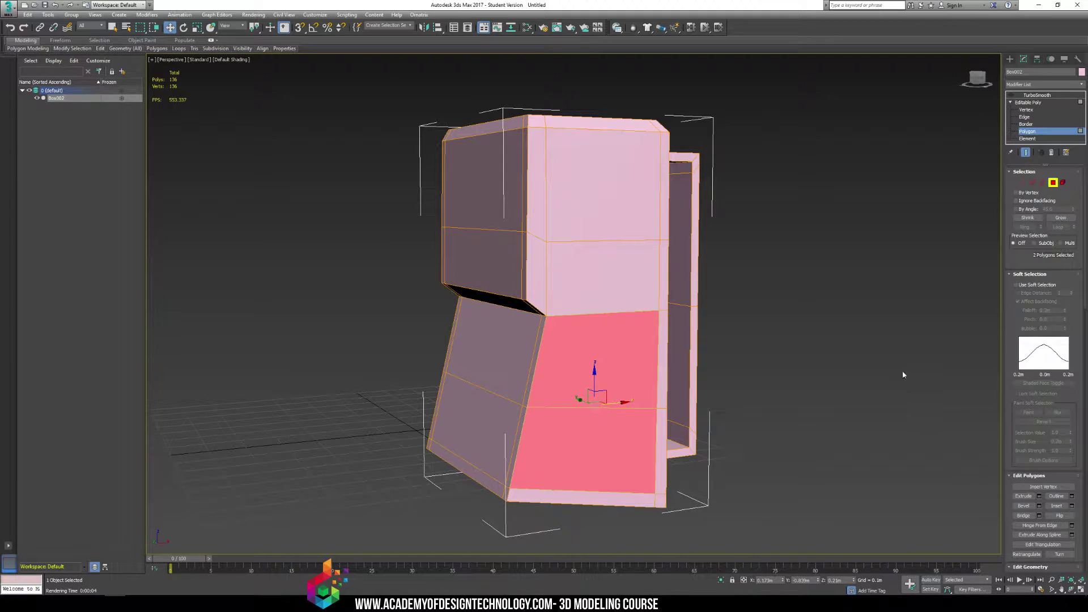
pyautogui.click(1072, 505)
pyautogui.click(577, 333)
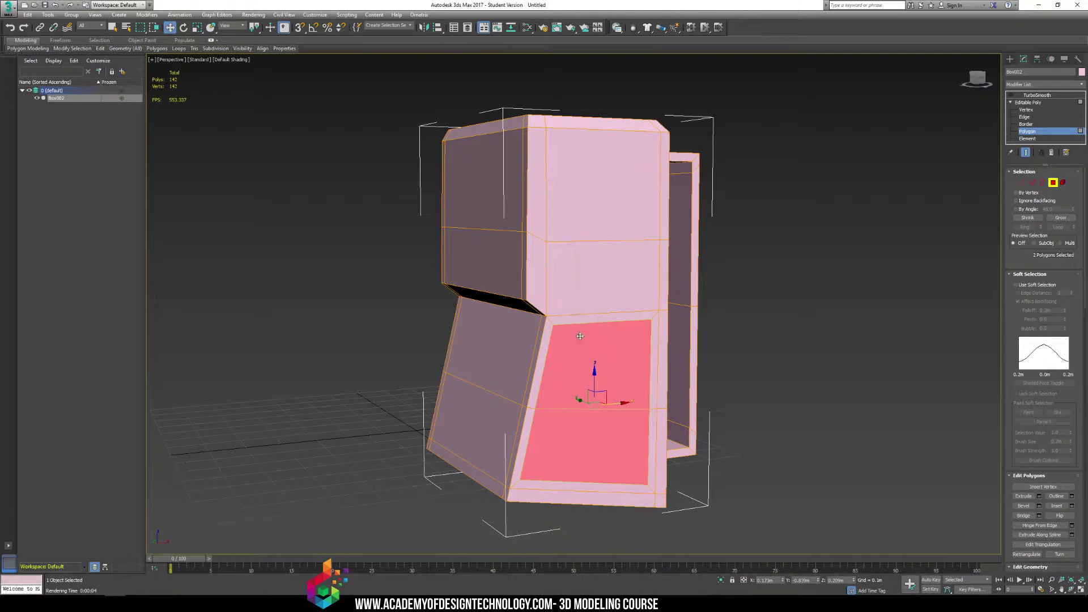
# - Extrude the two inset polygons outward and scale the extruded face down slightly
pyautogui.keyDown('alt'); pyautogui.moveTo(578, 333); pyautogui.dragTo(618, 335, button='middle'); pyautogui.keyUp('alt')
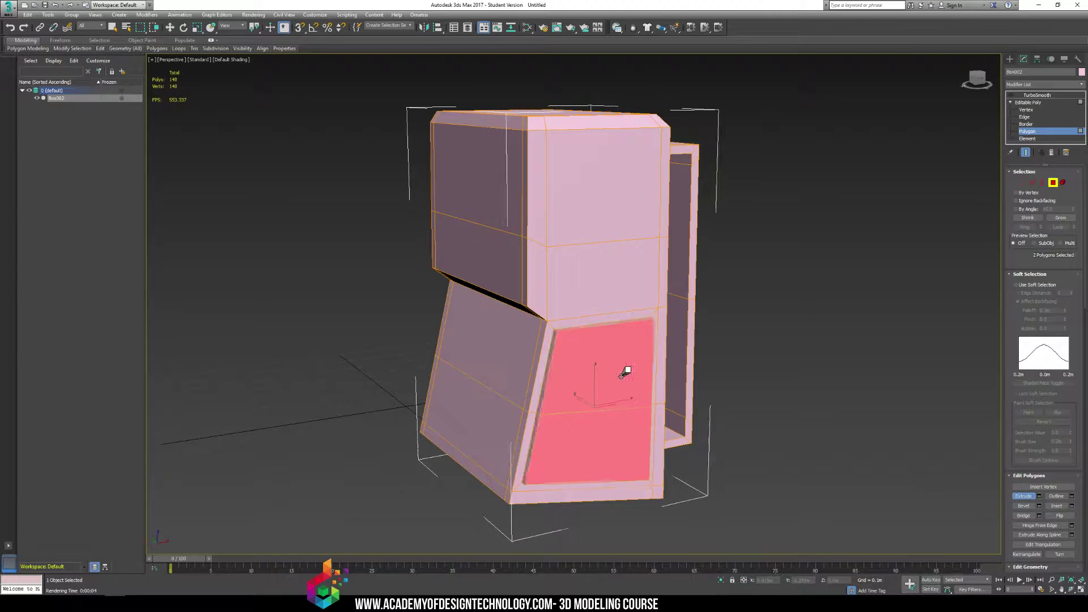
pyautogui.moveTo(626, 371); pyautogui.dragTo(631, 347)
pyautogui.press('r')
pyautogui.moveTo(610, 415); pyautogui.dragTo(607, 418)
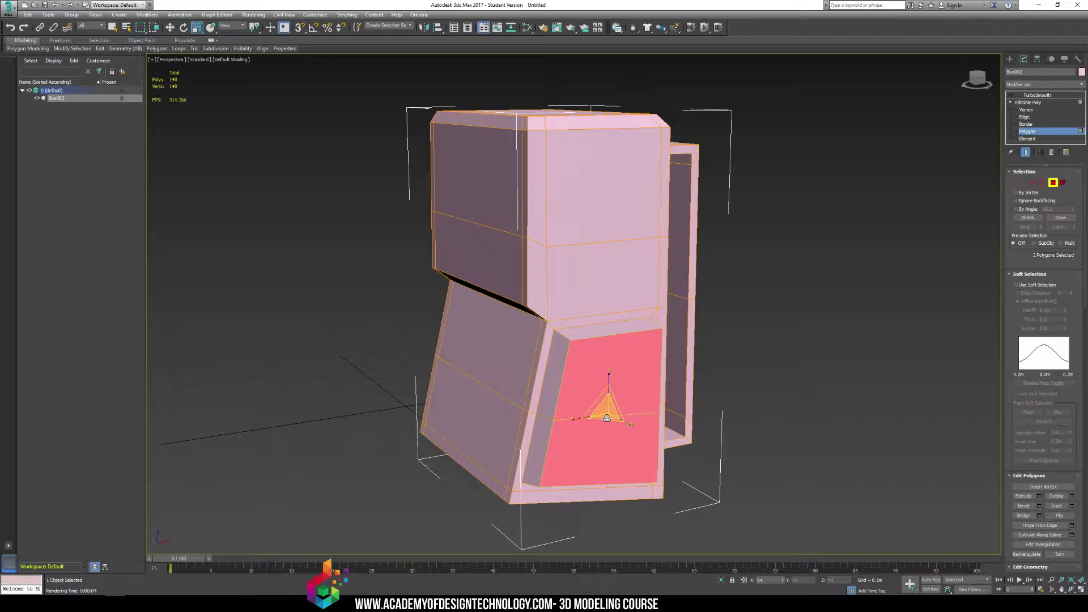
pyautogui.click(627, 323)
# - Select the two large lower polygons on the opposite narrow side and change the object color to dark blue
pyautogui.keyDown('alt'); pyautogui.moveTo(629, 328); pyautogui.dragTo(561, 355, button='middle'); pyautogui.keyUp('alt')
pyautogui.moveTo(561, 355); pyautogui.dragTo(454, 345, button='middle')
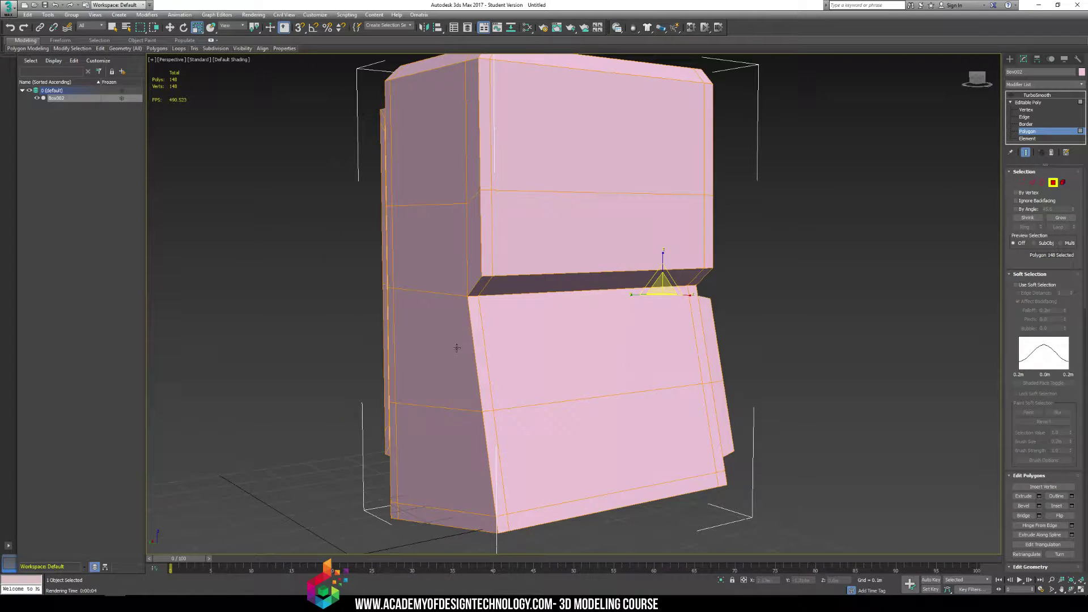
pyautogui.click(454, 345)
pyautogui.keyDown('ctrl'); pyautogui.click(459, 458); pyautogui.keyUp('ctrl')
pyautogui.click(1081, 72)
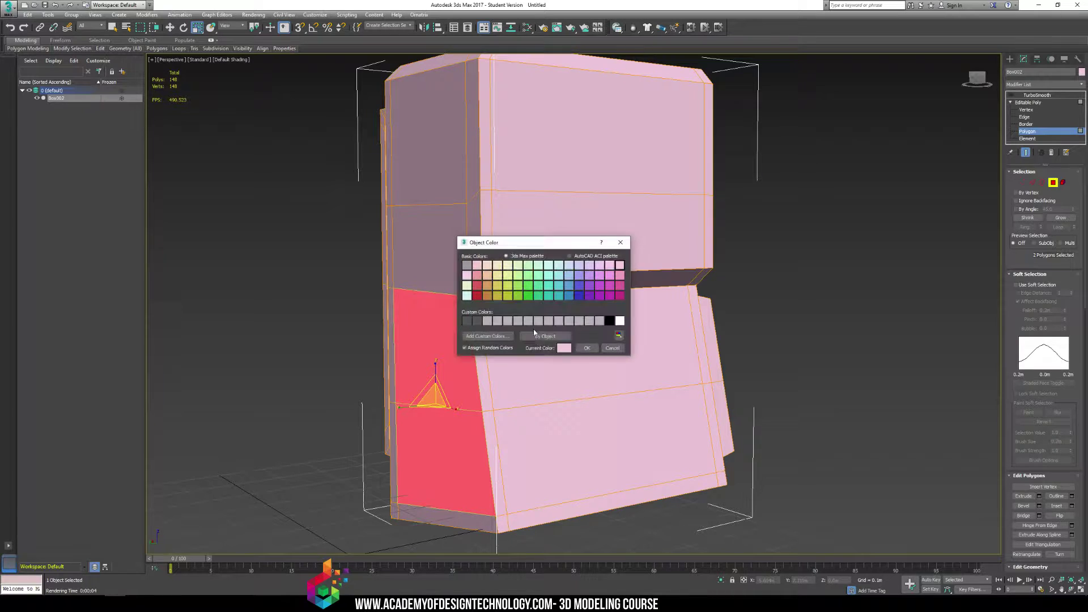
pyautogui.click(583, 296)
pyautogui.click(587, 347)
# - Extrude the two selected polygons on the opposite side outward and scale the extruded face down slightly
pyautogui.keyDown('alt'); pyautogui.moveTo(588, 347); pyautogui.dragTo(639, 349, button='middle'); pyautogui.keyUp('alt')
pyautogui.click(1012, 497)
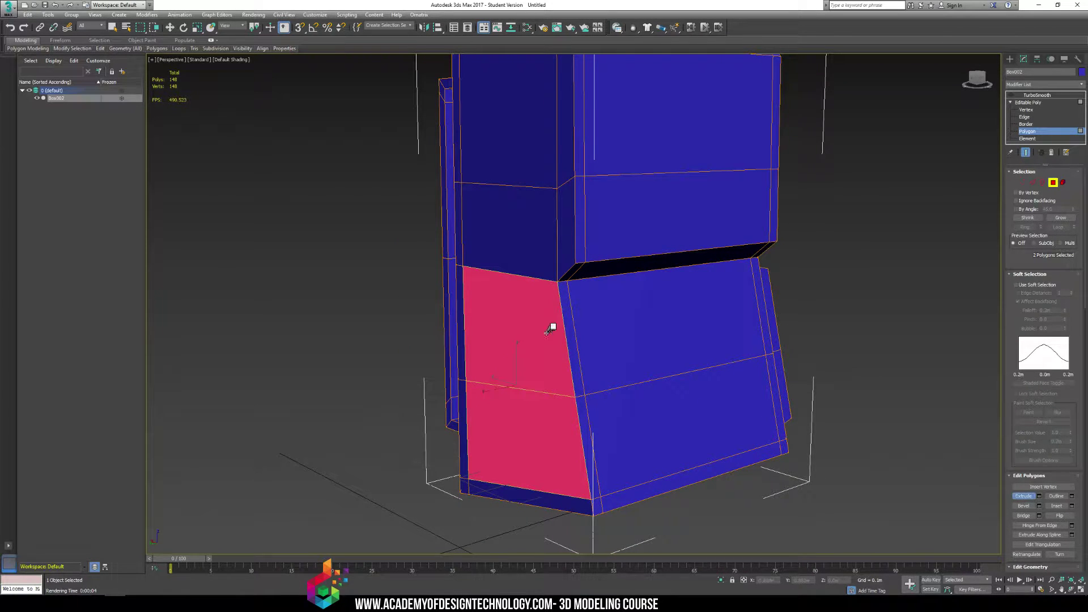
pyautogui.moveTo(553, 323); pyautogui.dragTo(561, 297)
pyautogui.moveTo(495, 378); pyautogui.dragTo(494, 385)
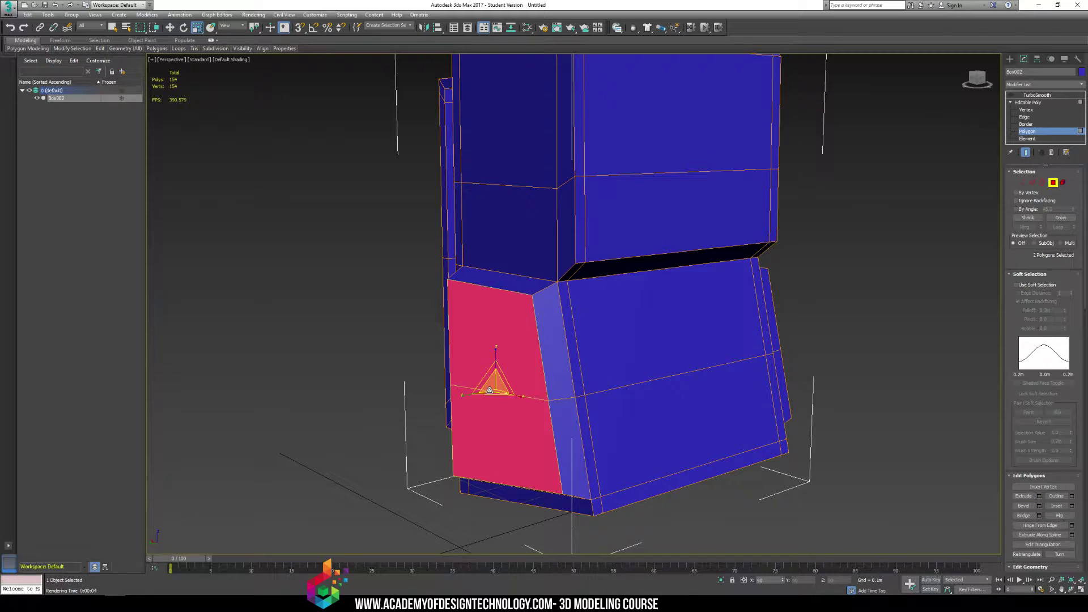
pyautogui.press('w')
# - Inset the narrow upward-facing ledge polygons on both side extrusions
pyautogui.scroll(-2, 741, 305)
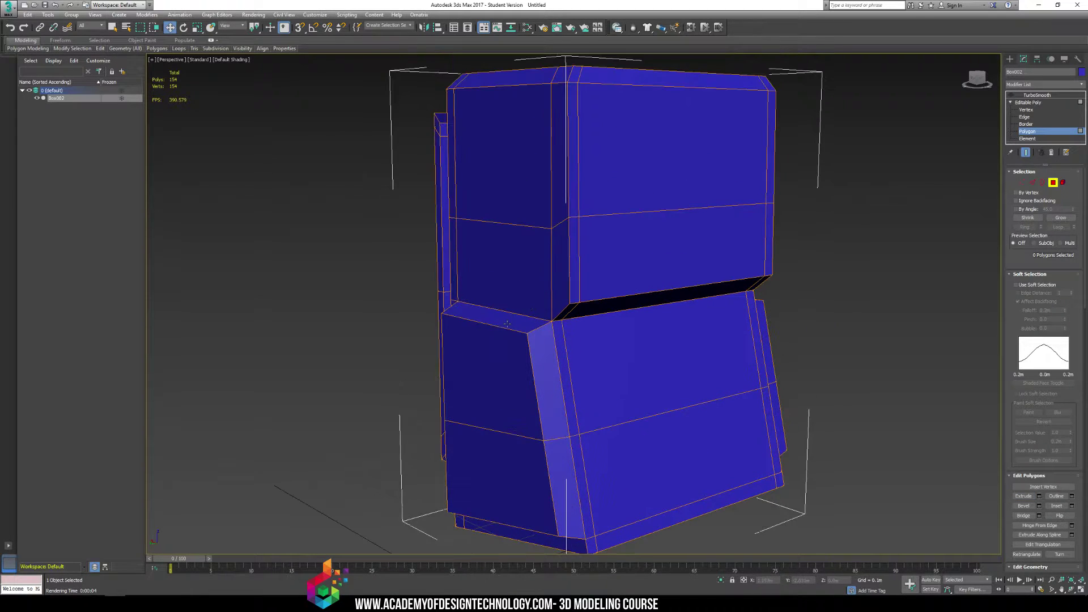
pyautogui.click(494, 319)
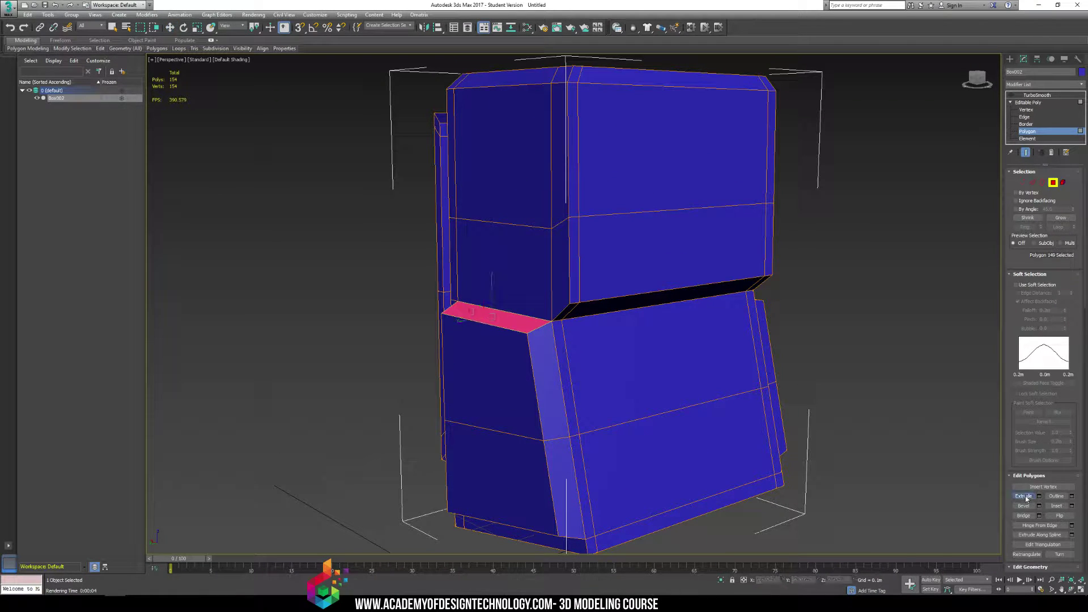
pyautogui.click(1072, 505)
pyautogui.keyDown('alt'); pyautogui.moveTo(839, 346); pyautogui.dragTo(742, 377, button='middle'); pyautogui.keyUp('alt')
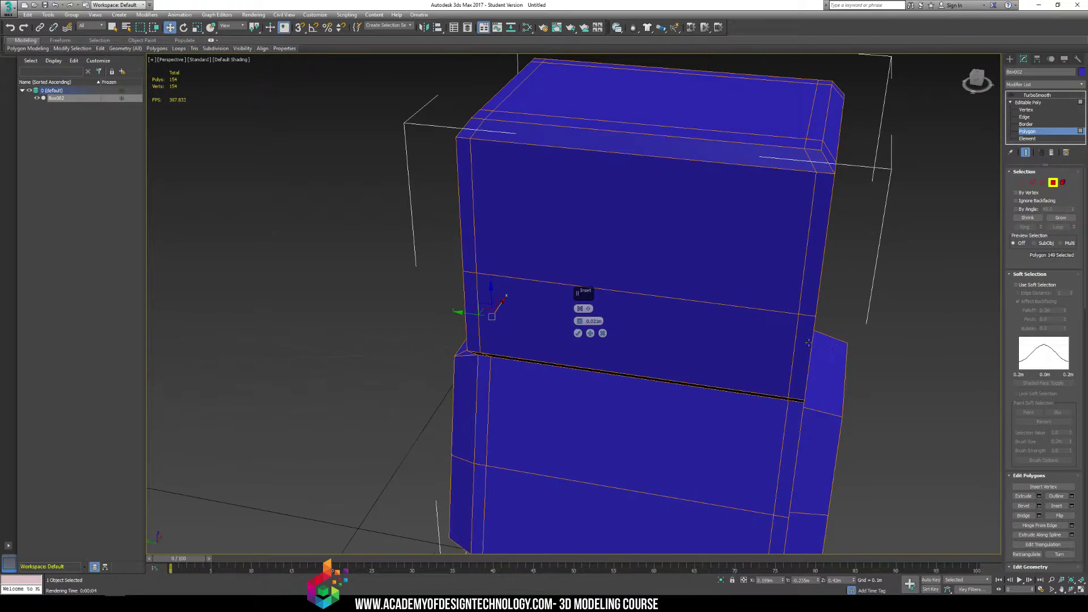
pyautogui.keyDown('ctrl'); pyautogui.click(827, 375); pyautogui.keyUp('ctrl')
pyautogui.keyDown('alt'); pyautogui.moveTo(816, 388); pyautogui.dragTo(849, 404, button='middle'); pyautogui.keyUp('alt')
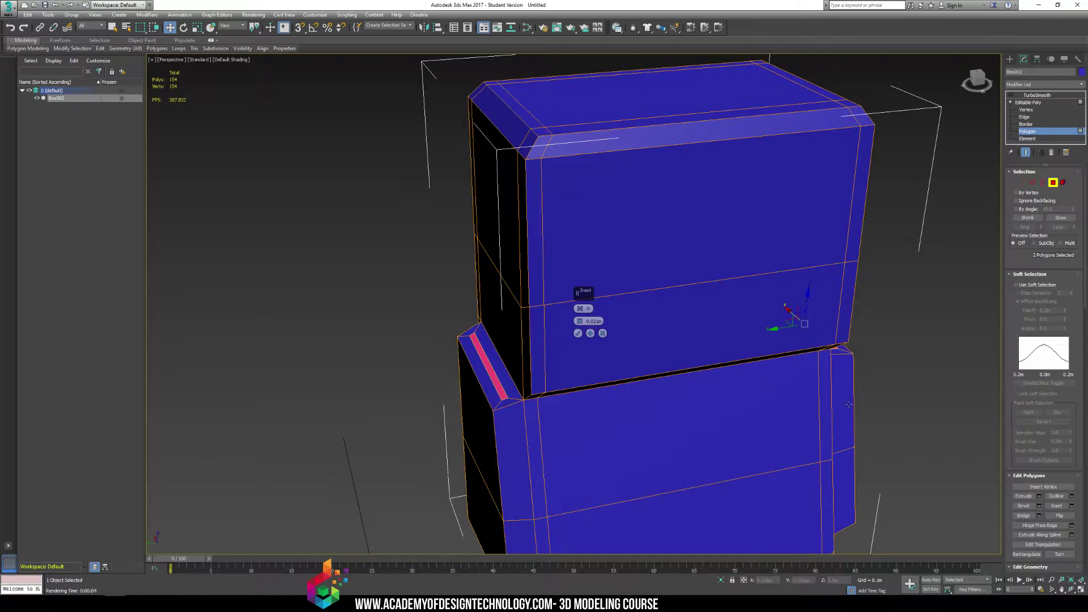
pyautogui.click(578, 333)
# - Extrude both inset ledge polygons downward into the side extrusions to form open pockets
pyautogui.click(1024, 496)
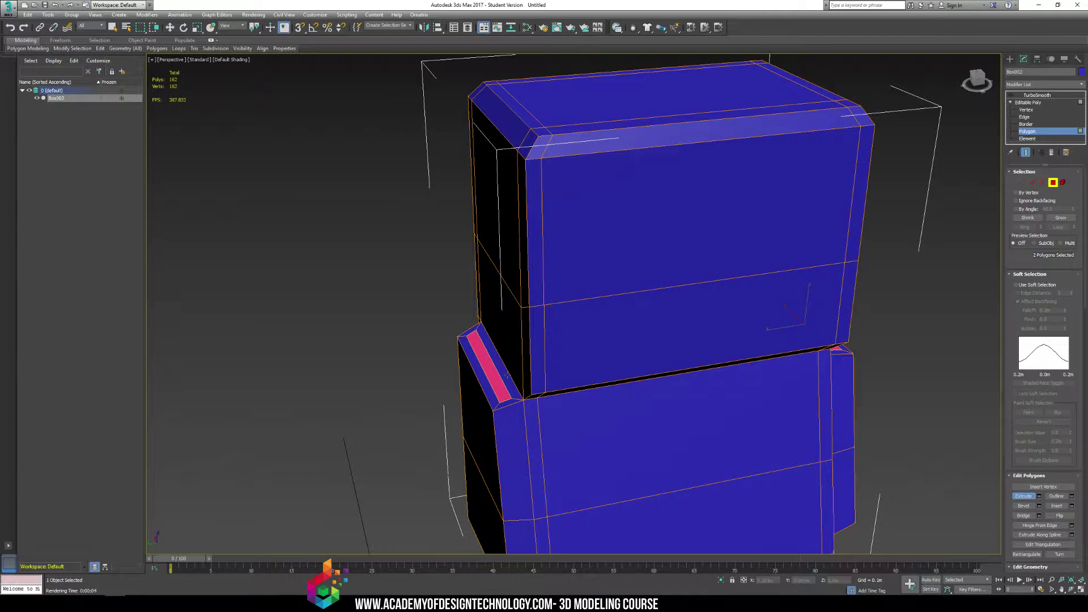
pyautogui.moveTo(505, 384); pyautogui.dragTo(497, 457)
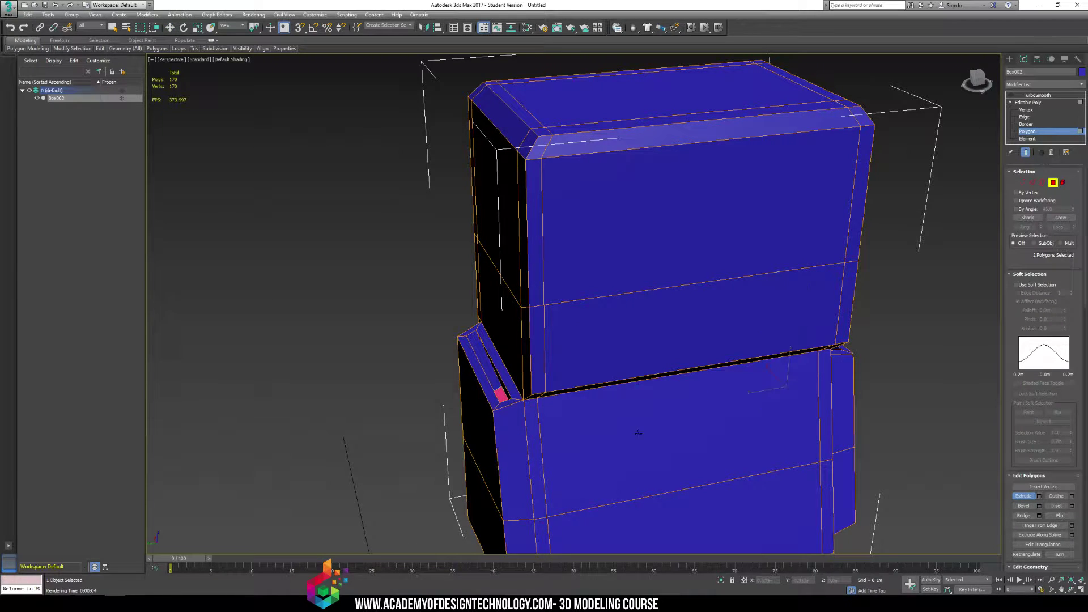
pyautogui.keyDown('alt'); pyautogui.moveTo(639, 434); pyautogui.dragTo(717, 309, button='middle'); pyautogui.keyUp('alt')
pyautogui.scroll(-5, 723, 255)
# - Leave Polygon level, enable TurboSmooth on the model, and show edged faces to examine the smoothed pockets
pyautogui.click(1048, 103)
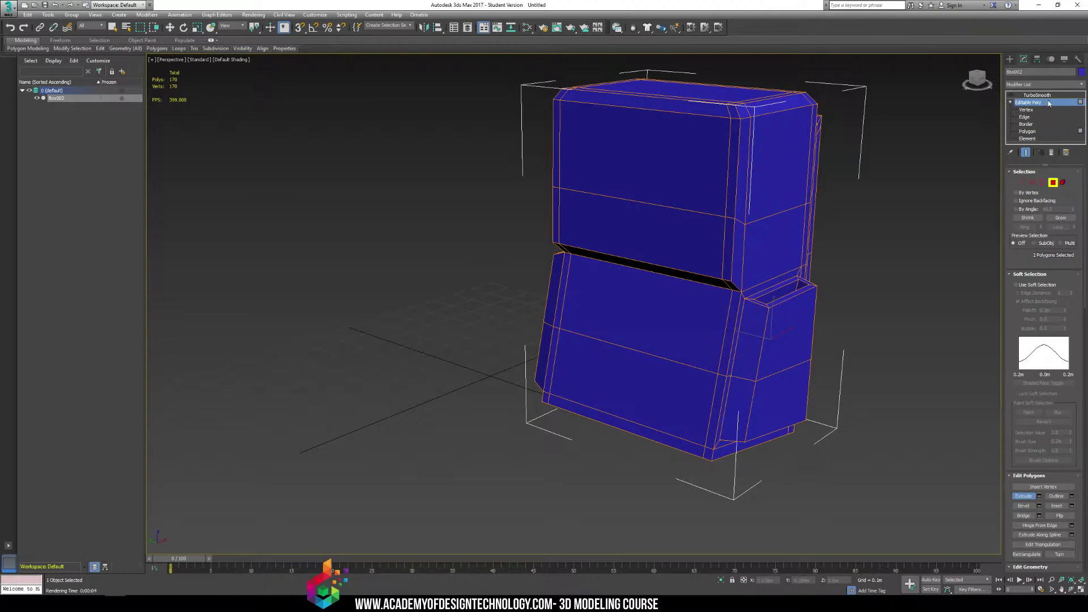
pyautogui.click(1011, 95)
pyautogui.moveTo(882, 222); pyautogui.dragTo(815, 312, button='middle')
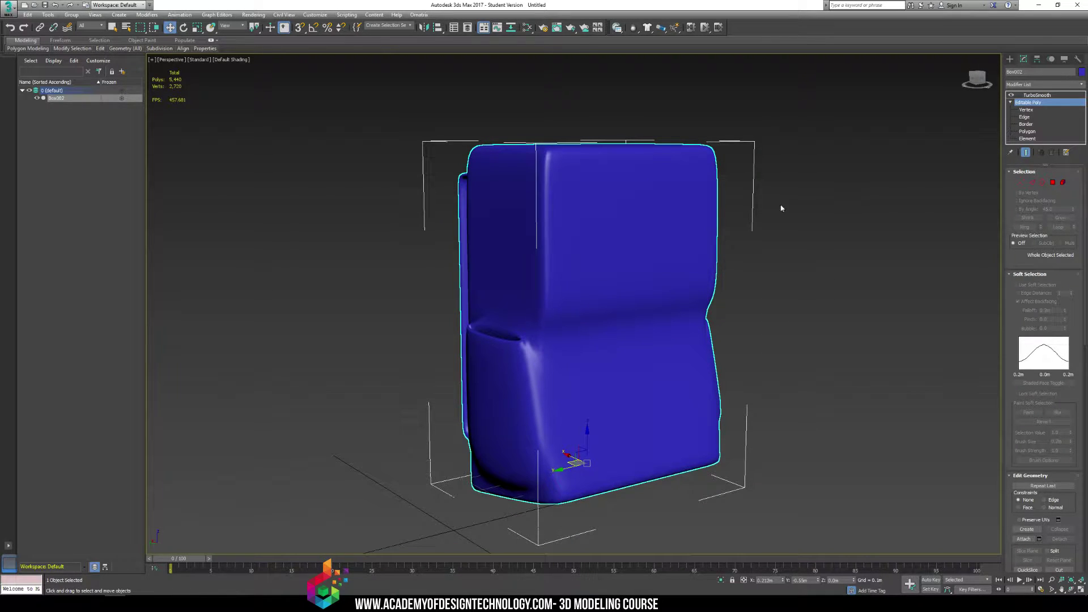
pyautogui.keyDown('alt'); pyautogui.moveTo(781, 208); pyautogui.dragTo(686, 302, button='middle'); pyautogui.keyUp('alt')
pyautogui.press('F4')
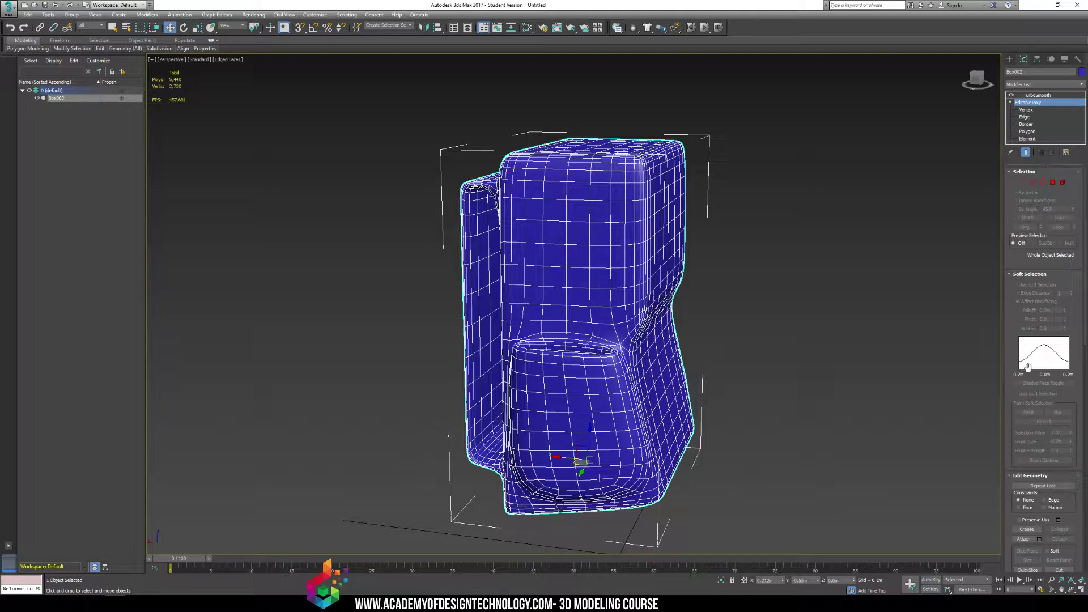
# - Examine the pocket interiors in wireframe at Polygon level, and return the view to default shading
pyautogui.click(1028, 131)
pyautogui.press('F3')
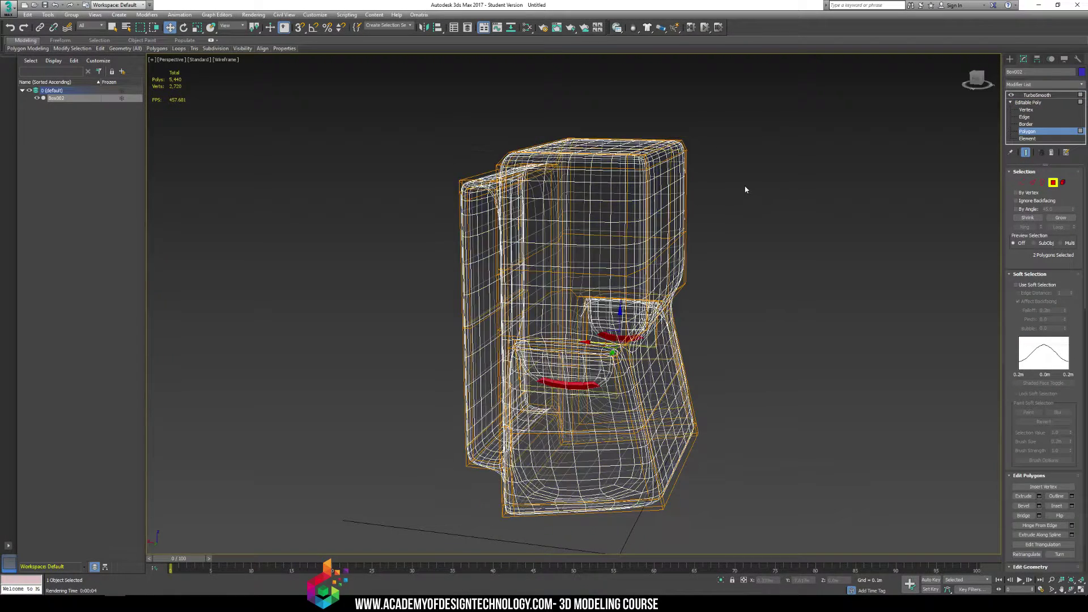
pyautogui.press('F3')
pyautogui.keyDown('alt'); pyautogui.moveTo(862, 268); pyautogui.dragTo(767, 221, button='middle'); pyautogui.keyUp('alt')
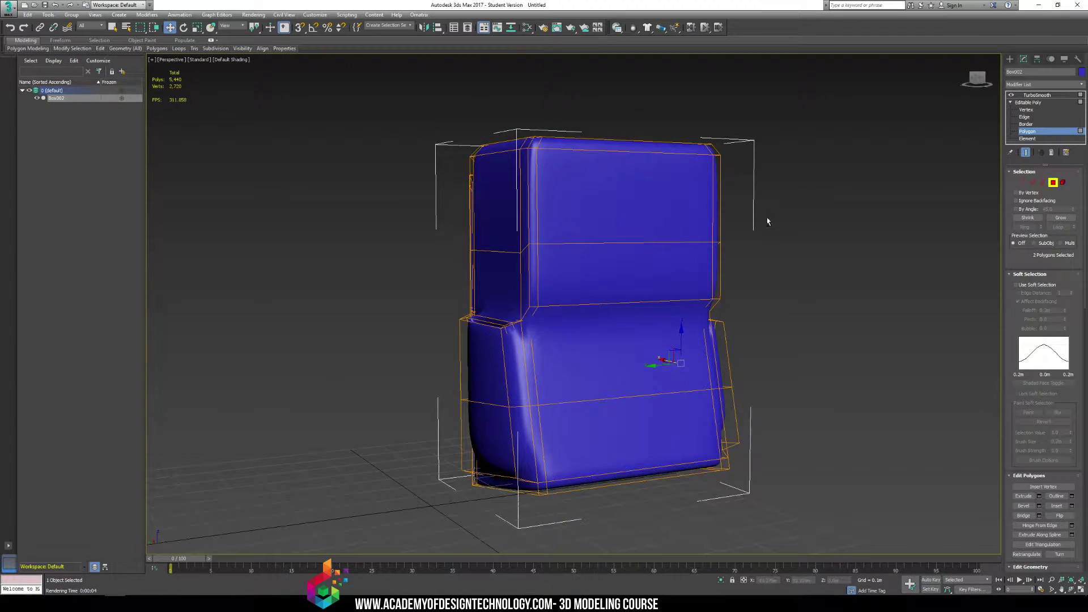
# - Disable TurboSmooth and select the lower front polygons of the upper body, including the underside ledge and corner strips
pyautogui.click(1012, 95)
pyautogui.keyDown('alt'); pyautogui.moveTo(572, 294); pyautogui.dragTo(556, 296, button='middle'); pyautogui.keyUp('alt')
pyautogui.click(553, 295)
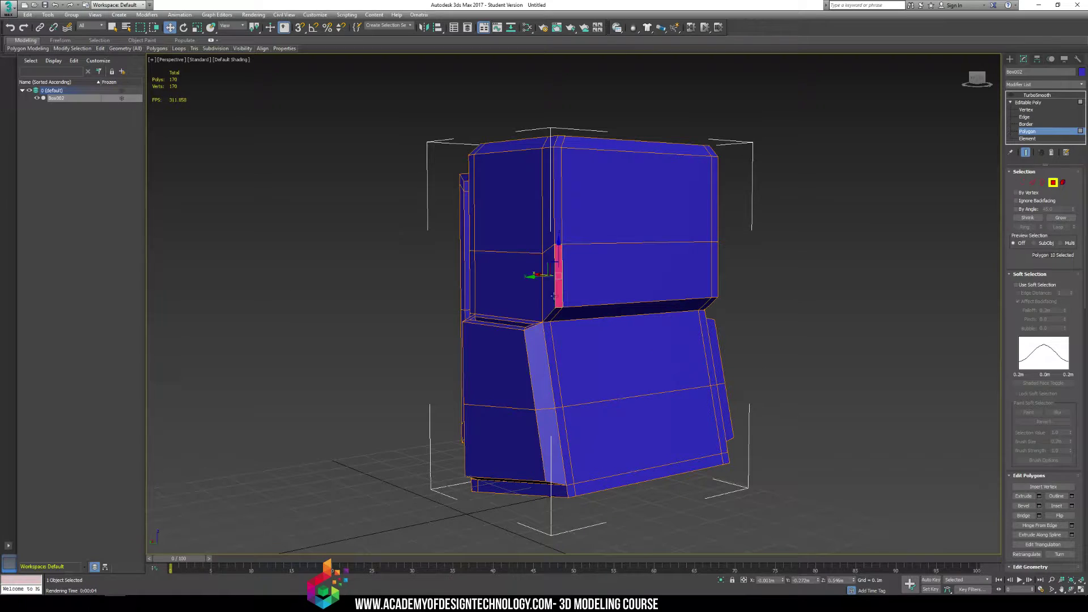
pyautogui.keyDown('ctrl'); pyautogui.click(551, 301); pyautogui.keyUp('ctrl')
pyautogui.keyDown('ctrl'); pyautogui.click(552, 315); pyautogui.keyUp('ctrl')
pyautogui.keyDown('ctrl'); pyautogui.click(619, 315); pyautogui.keyUp('ctrl')
pyautogui.keyDown('alt'); pyautogui.moveTo(772, 297); pyautogui.dragTo(676, 297, button='middle'); pyautogui.keyUp('alt')
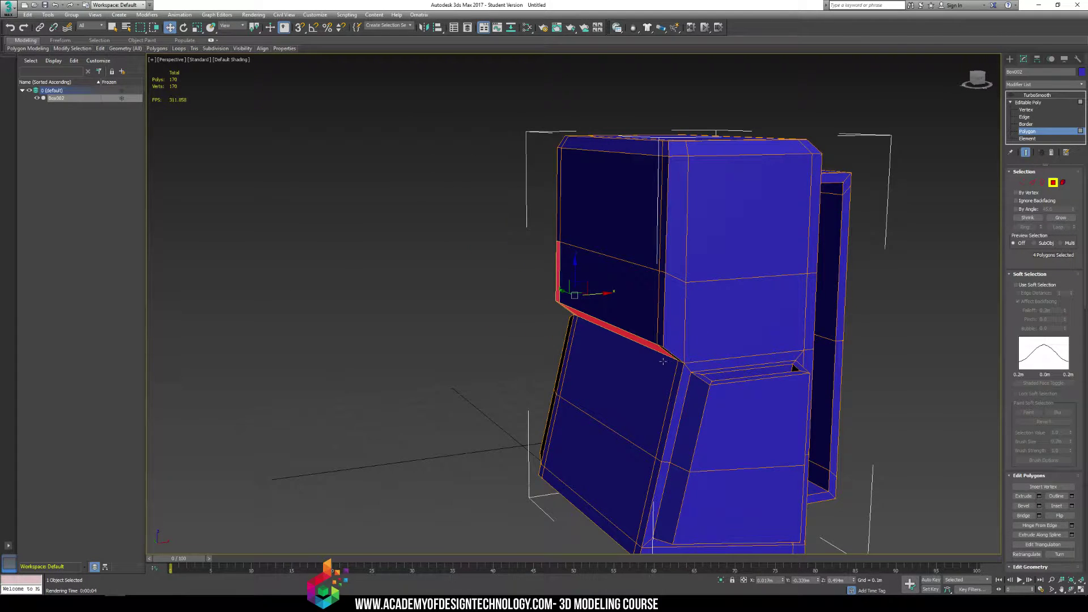
pyautogui.keyDown('ctrl'); pyautogui.click(674, 317); pyautogui.keyUp('ctrl')
pyautogui.keyDown('ctrl'); pyautogui.click(662, 320); pyautogui.keyUp('ctrl')
pyautogui.keyDown('ctrl'); pyautogui.click(609, 292); pyautogui.keyUp('ctrl')
# - Add the upper front face polygons and both vertical corner strips of the upper body to the selection
pyautogui.keyDown('alt'); pyautogui.moveTo(609, 292); pyautogui.dragTo(484, 213, button='middle'); pyautogui.keyUp('alt')
pyautogui.keyDown('ctrl'); pyautogui.click(487, 212); pyautogui.keyUp('ctrl')
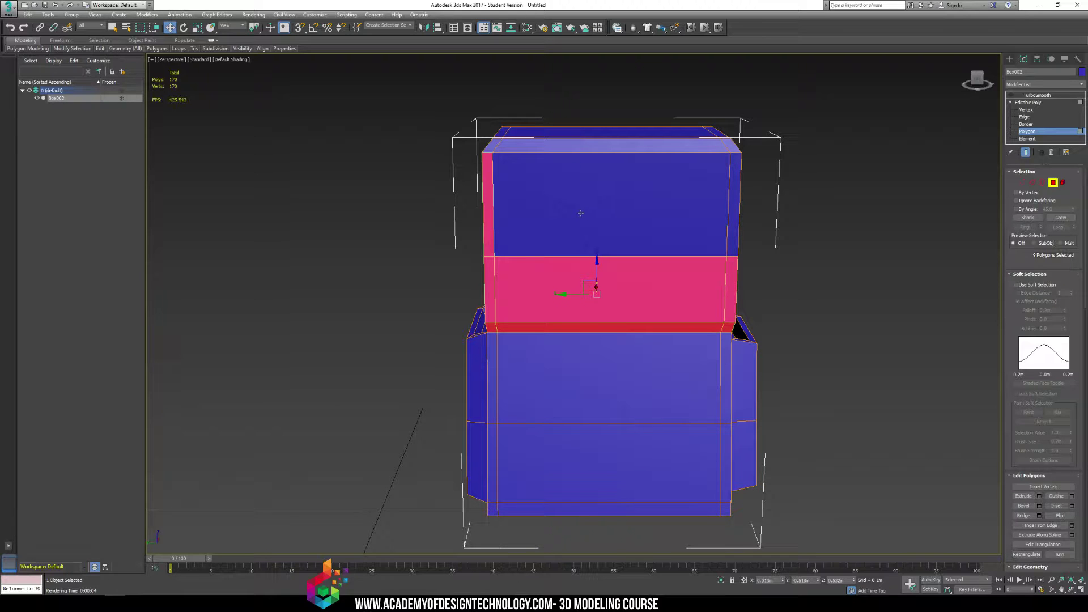
pyautogui.keyDown('ctrl'); pyautogui.click(648, 181); pyautogui.keyUp('ctrl')
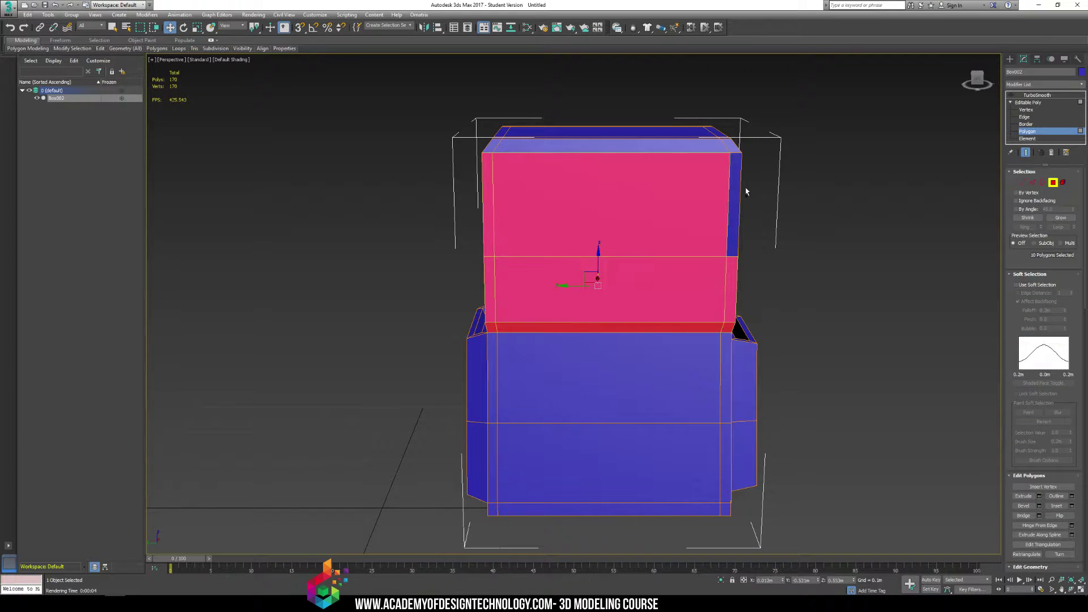
pyautogui.keyDown('ctrl'); pyautogui.click(735, 188); pyautogui.keyUp('ctrl')
pyautogui.keyDown('alt'); pyautogui.moveTo(636, 184); pyautogui.dragTo(549, 204, button='middle'); pyautogui.keyUp('alt')
pyautogui.keyDown('ctrl'); pyautogui.click(551, 155); pyautogui.keyUp('ctrl')
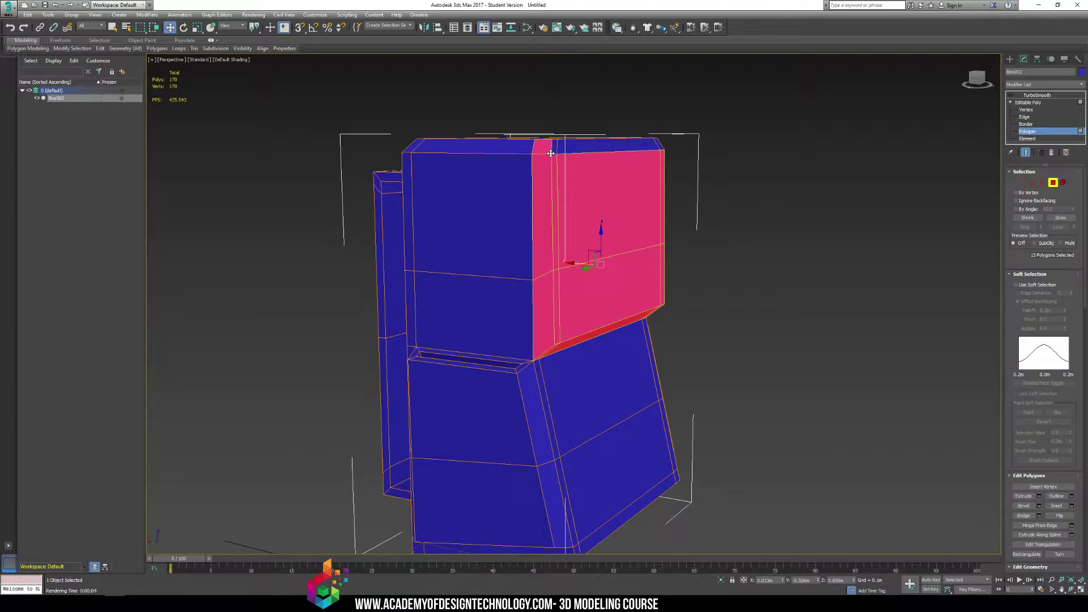
# - Add the top bevel along one side and the large top face of the upper body to the selection
pyautogui.keyDown('alt'); pyautogui.moveTo(550, 152); pyautogui.dragTo(459, 222, button='middle'); pyautogui.keyUp('alt')
pyautogui.keyDown('ctrl'); pyautogui.click(453, 225); pyautogui.keyUp('ctrl')
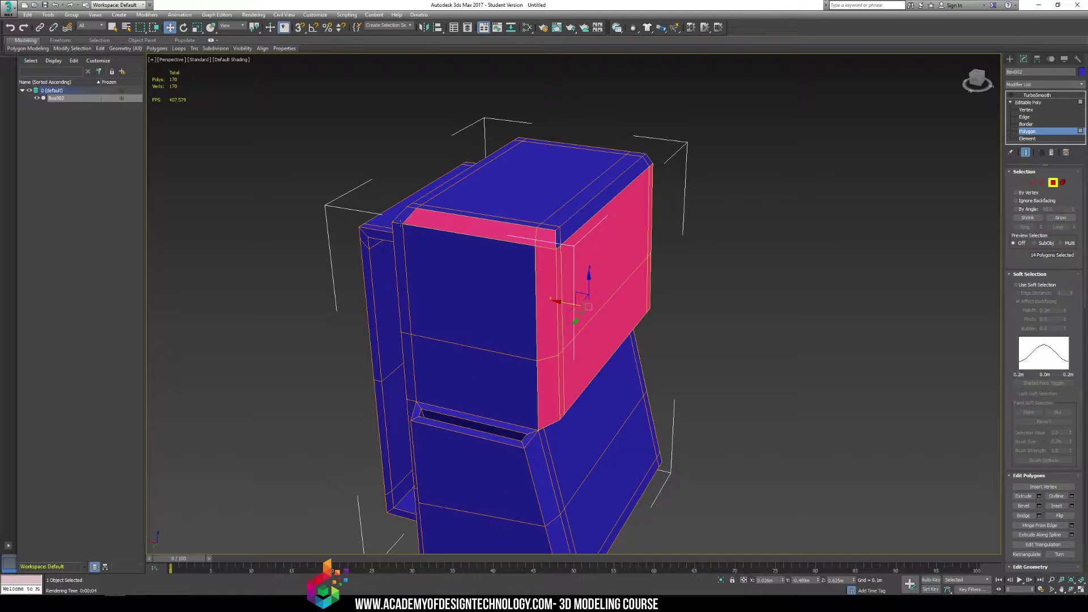
pyautogui.keyDown('ctrl'); pyautogui.click(409, 219); pyautogui.keyUp('ctrl')
pyautogui.keyDown('ctrl'); pyautogui.click(427, 200); pyautogui.keyUp('ctrl')
pyautogui.keyDown('ctrl'); pyautogui.click(454, 215); pyautogui.keyUp('ctrl')
pyautogui.keyDown('ctrl'); pyautogui.click(538, 179); pyautogui.keyUp('ctrl')
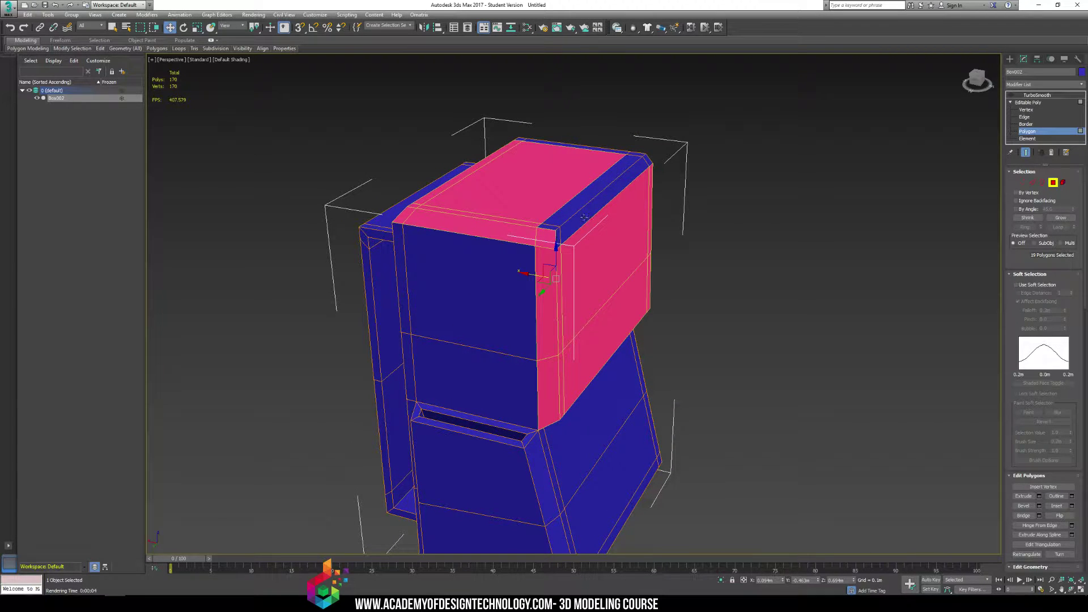
# - Add the top-front bevel strips and their corner polygons to the selection
pyautogui.keyDown('ctrl'); pyautogui.click(584, 217); pyautogui.keyUp('ctrl')
pyautogui.keyDown('ctrl'); pyautogui.click(569, 215); pyautogui.keyUp('ctrl')
pyautogui.keyDown('ctrl'); pyautogui.click(558, 235); pyautogui.keyUp('ctrl')
pyautogui.keyDown('ctrl'); pyautogui.click(555, 229); pyautogui.keyUp('ctrl')
pyautogui.keyDown('alt'); pyautogui.moveTo(708, 212); pyautogui.dragTo(633, 257, button='middle'); pyautogui.keyUp('alt')
pyautogui.keyDown('ctrl'); pyautogui.click(682, 228); pyautogui.keyUp('ctrl')
pyautogui.keyDown('ctrl'); pyautogui.click(694, 227); pyautogui.keyUp('ctrl')
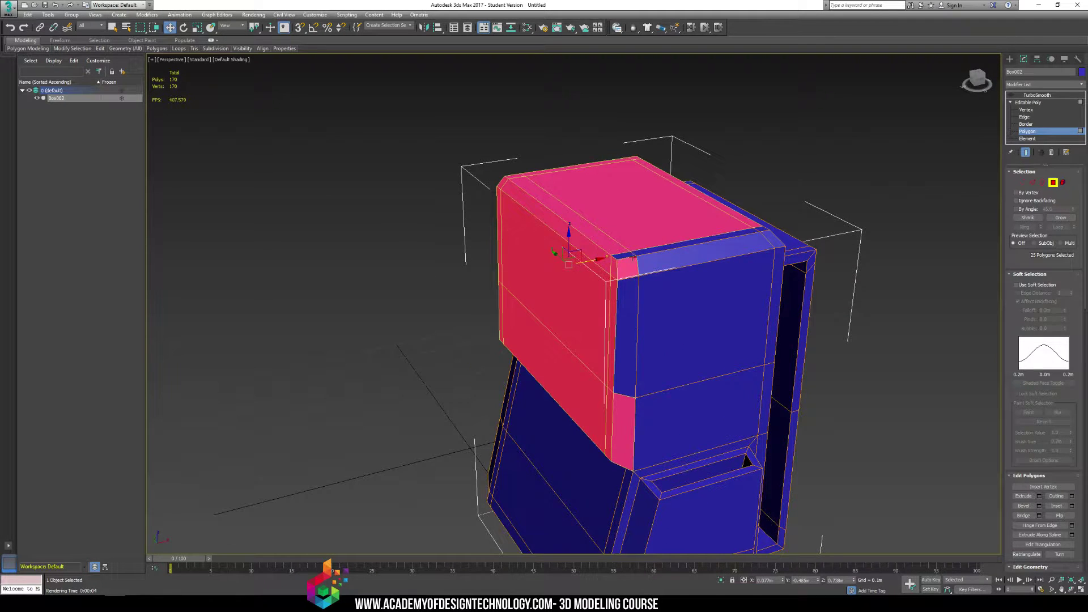
# - Add the opposite side's top bevel, corner strip and rear corner polygons to complete the upper-body selection
pyautogui.keyDown('ctrl'); pyautogui.click(633, 257); pyautogui.keyUp('ctrl')
pyautogui.keyDown('ctrl'); pyautogui.click(652, 253); pyautogui.keyUp('ctrl')
pyautogui.keyDown('ctrl'); pyautogui.click(674, 266); pyautogui.keyUp('ctrl')
pyautogui.keyDown('ctrl'); pyautogui.click(627, 340); pyautogui.keyUp('ctrl')
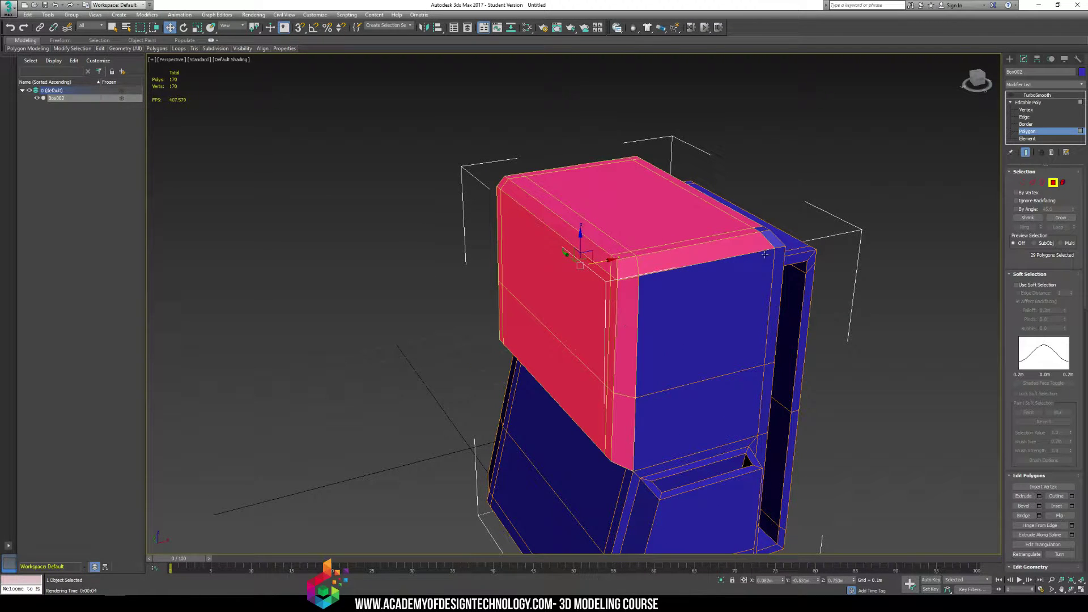
pyautogui.keyDown('ctrl'); pyautogui.click(766, 239); pyautogui.keyUp('ctrl')
pyautogui.keyDown('ctrl'); pyautogui.click(762, 231); pyautogui.keyUp('ctrl')
pyautogui.keyDown('alt'); pyautogui.moveTo(762, 231); pyautogui.dragTo(664, 192, button='middle'); pyautogui.keyUp('alt')
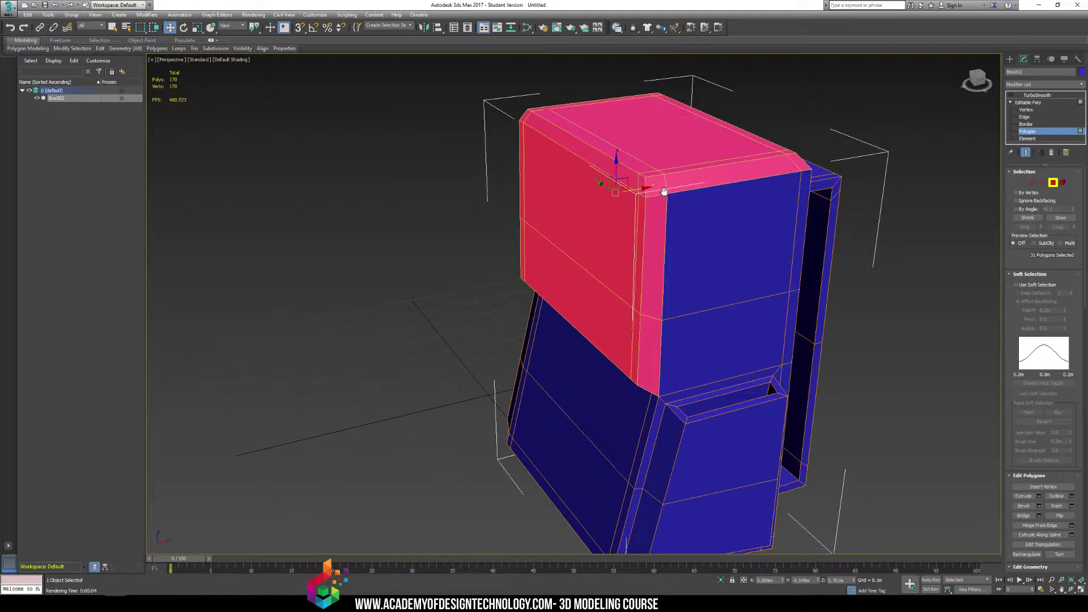
# - Try smoothing group 3 on the selected upper-body polygons, and assign them to group 23 instead
pyautogui.press('F3')
pyautogui.press('F3')
pyautogui.scroll(-5, 1009, 356)
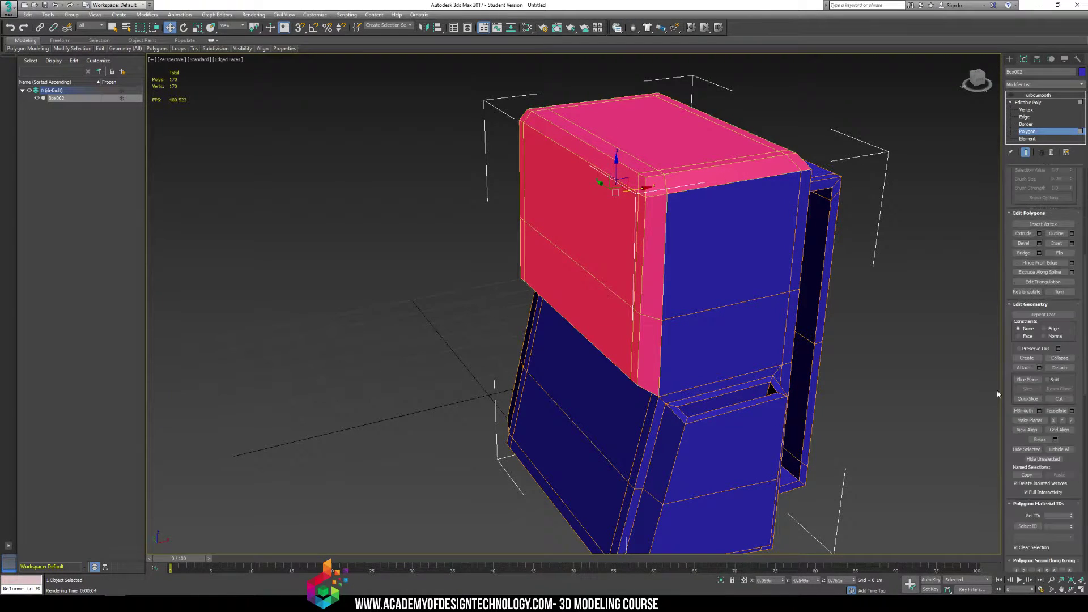
pyautogui.scroll(-3, 1009, 444)
pyautogui.click(1033, 416)
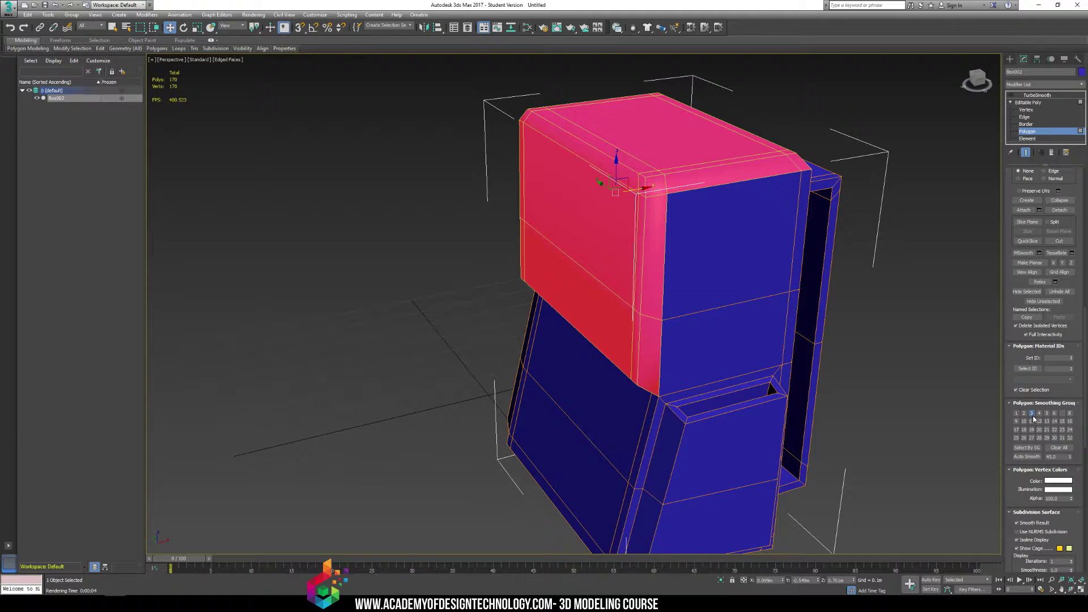
pyautogui.click(1033, 415)
pyautogui.click(1063, 415)
pyautogui.click(1063, 415)
pyautogui.click(1063, 430)
# - Leave Polygon level, enable TurboSmooth and make it separate the surface by Smoothing Groups
pyautogui.keyDown('alt'); pyautogui.moveTo(566, 317); pyautogui.dragTo(833, 306, button='middle'); pyautogui.keyUp('alt')
pyautogui.click(833, 305)
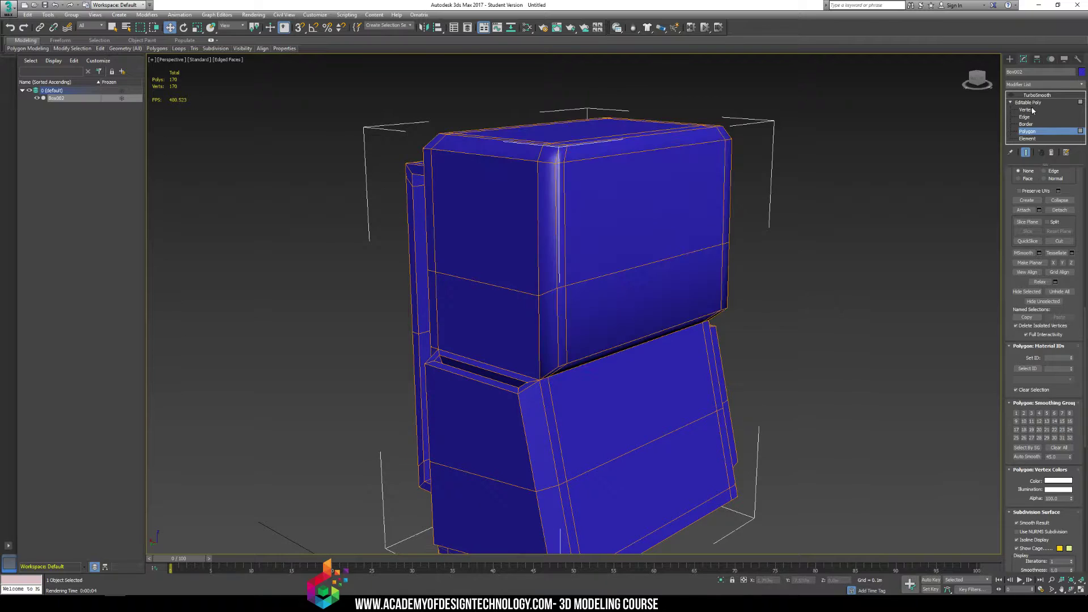
pyautogui.click(1028, 131)
pyautogui.click(1028, 95)
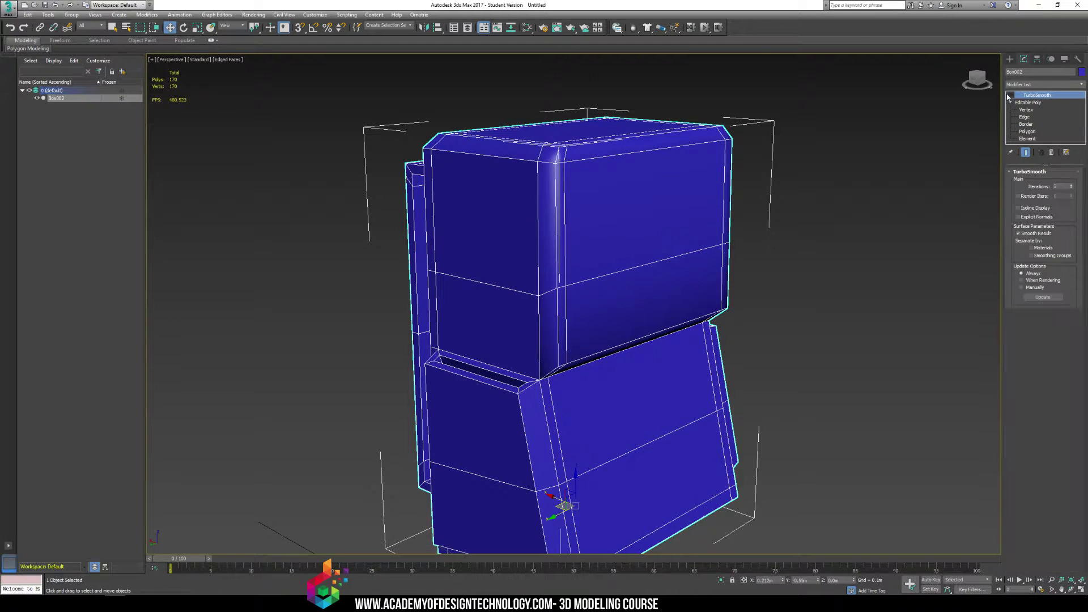
pyautogui.click(1012, 96)
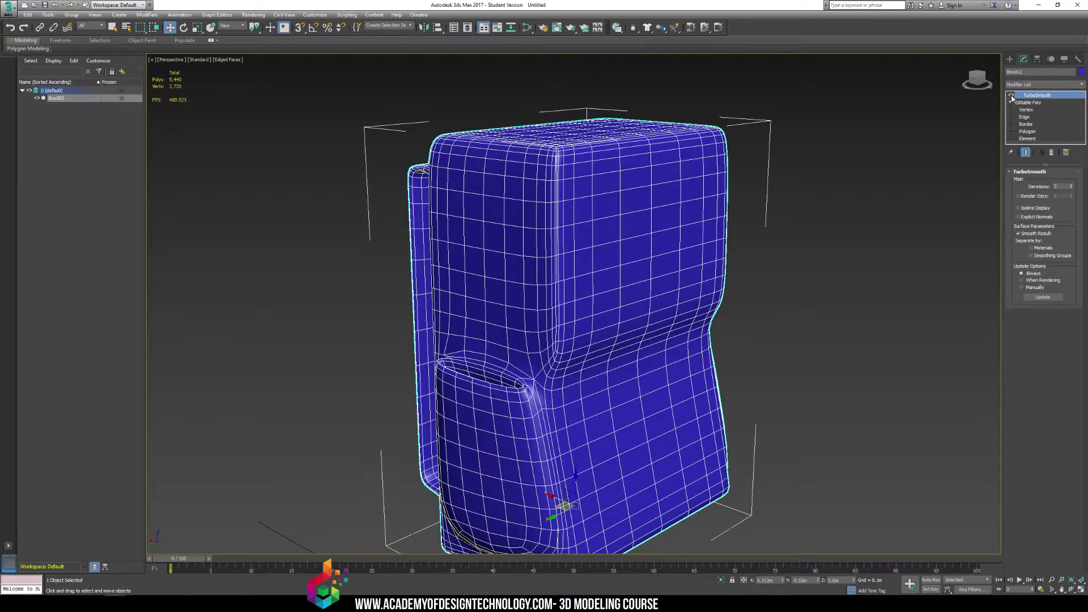
pyautogui.click(1031, 256)
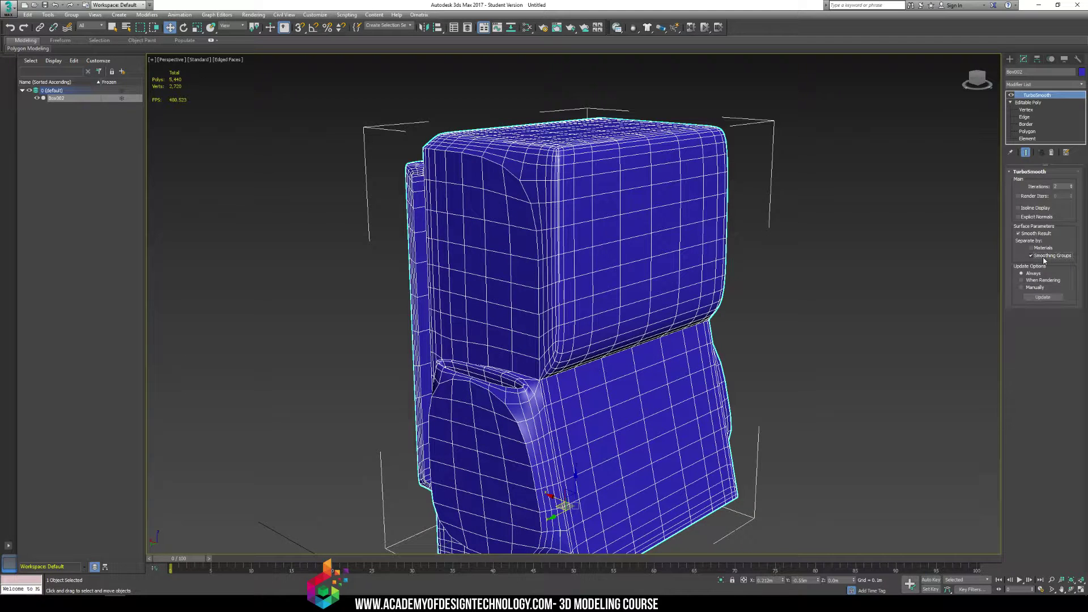
# - Hide the edged faces and examine the seams that the smoothing groups create around the model
pyautogui.press('F4')
pyautogui.click(789, 270)
pyautogui.moveTo(722, 294); pyautogui.dragTo(774, 257, button='middle')
pyautogui.scroll(-4, 739, 169)
pyautogui.keyDown('alt'); pyautogui.moveTo(774, 257); pyautogui.dragTo(709, 265, button='middle'); pyautogui.keyUp('alt')
pyautogui.click(404, 272)
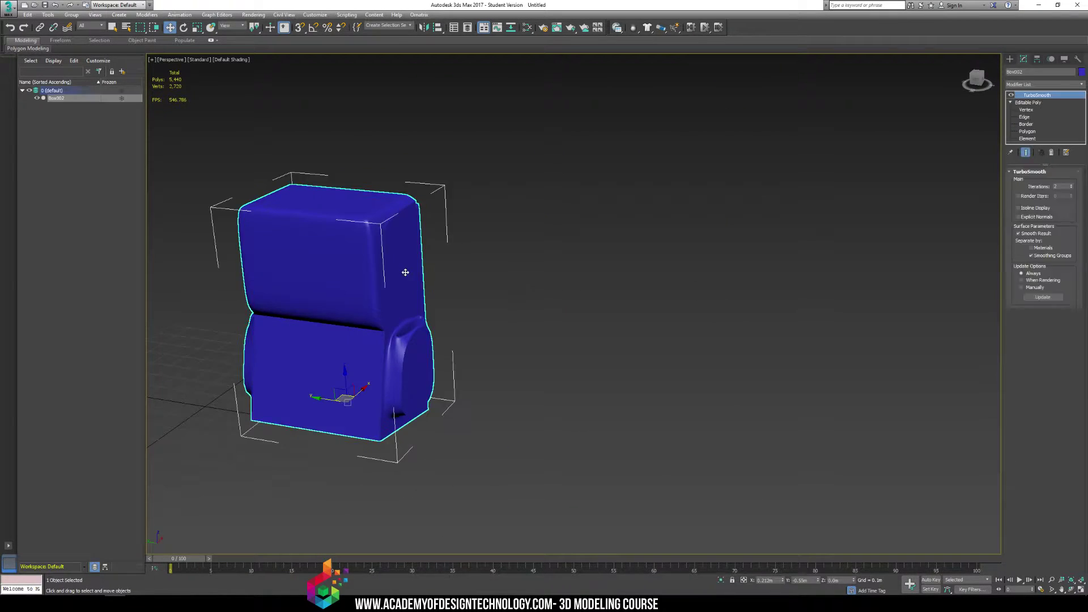
pyautogui.press('z')
pyautogui.keyDown('alt'); pyautogui.moveTo(612, 263); pyautogui.dragTo(568, 241, button='middle'); pyautogui.keyUp('alt')
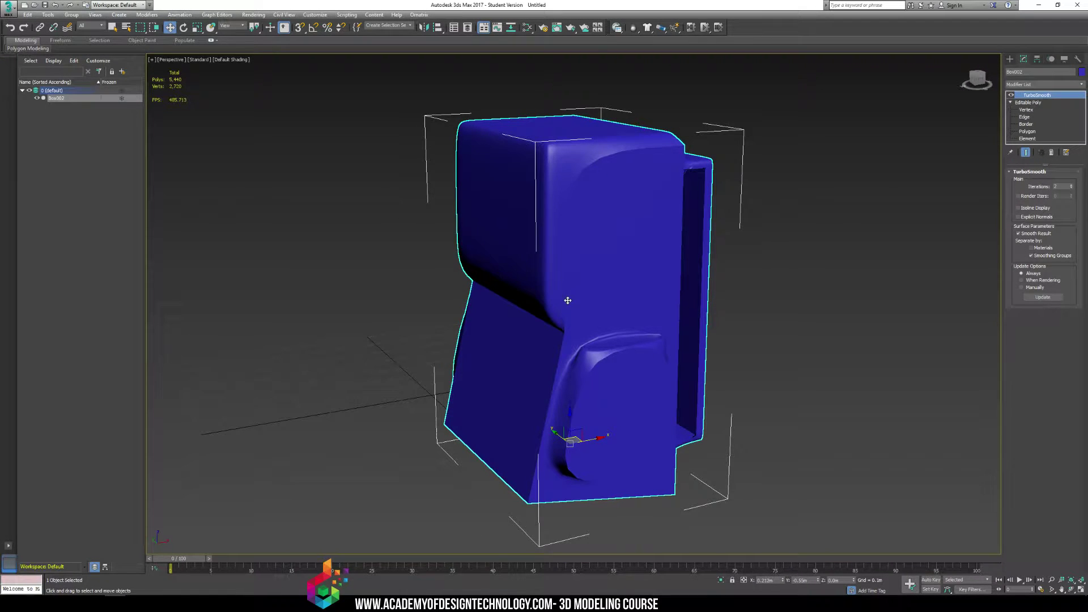
# - Set the TurboSmooth iterations to 3 and check the side and back of the model
pyautogui.click(1071, 185)
pyautogui.keyDown('alt'); pyautogui.moveTo(811, 195); pyautogui.dragTo(828, 191, button='middle'); pyautogui.keyUp('alt')
pyautogui.keyDown('alt'); pyautogui.moveTo(613, 384); pyautogui.dragTo(718, 255, button='middle'); pyautogui.keyUp('alt')
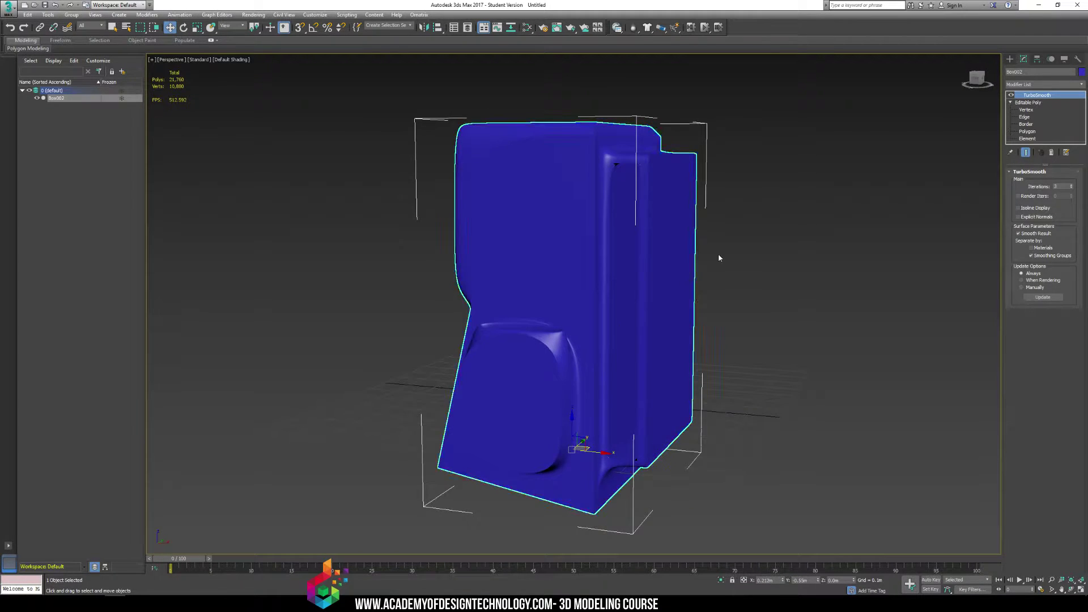
# - Select all polygons of the model at Polygon level and clear all their smoothing groups
pyautogui.click(1027, 131)
pyautogui.keyDown('alt'); pyautogui.moveTo(737, 204); pyautogui.dragTo(670, 171, button='middle'); pyautogui.keyUp('alt')
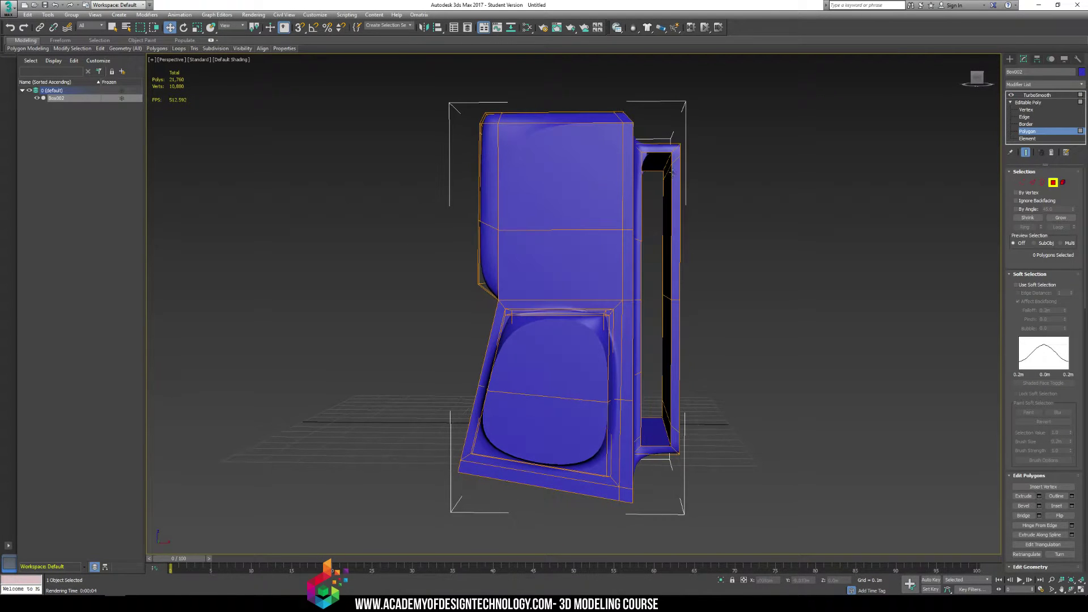
pyautogui.moveTo(705, 374); pyautogui.dragTo(737, 482)
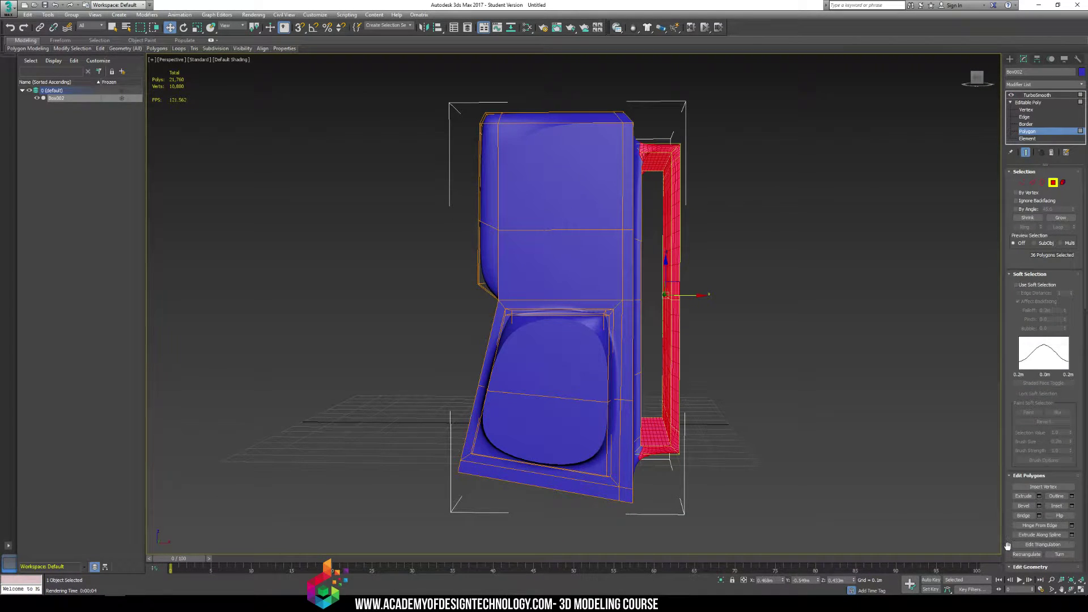
pyautogui.moveTo(1008, 547); pyautogui.dragTo(1010, 480)
pyautogui.scroll(-5, 1017, 461)
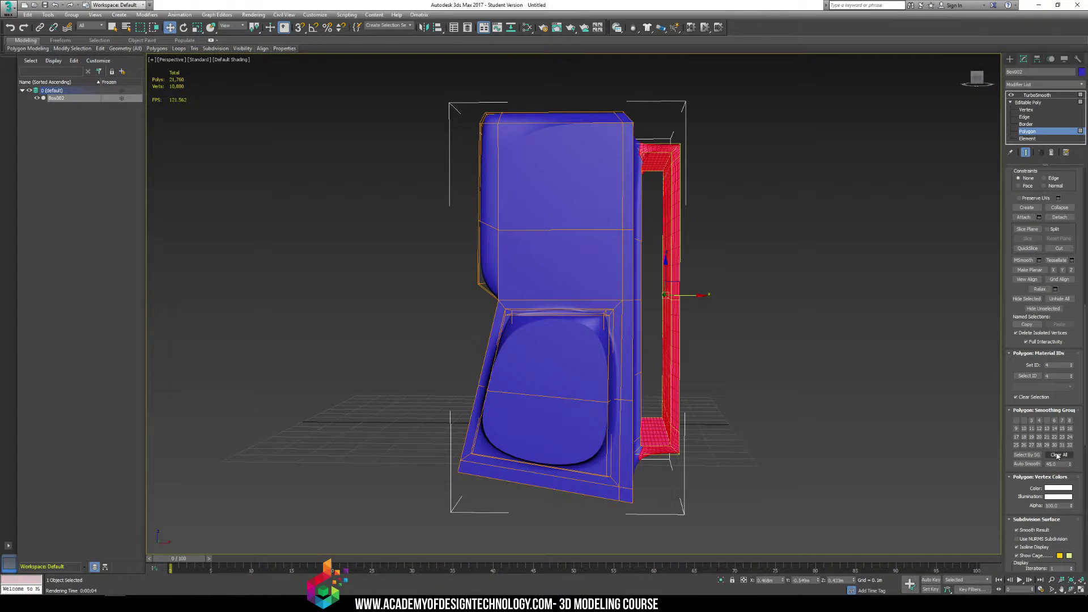
pyautogui.scroll(-5, 726, 280)
pyautogui.moveTo(590, 192); pyautogui.dragTo(856, 523)
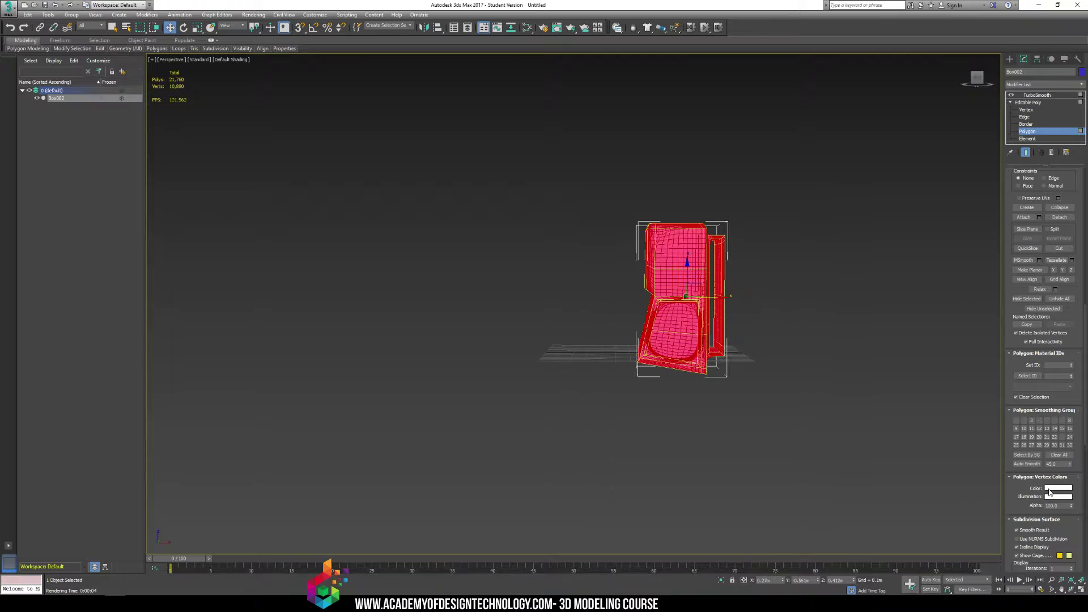
pyautogui.click(1064, 455)
pyautogui.click(731, 304)
pyautogui.scroll(6, 737, 309)
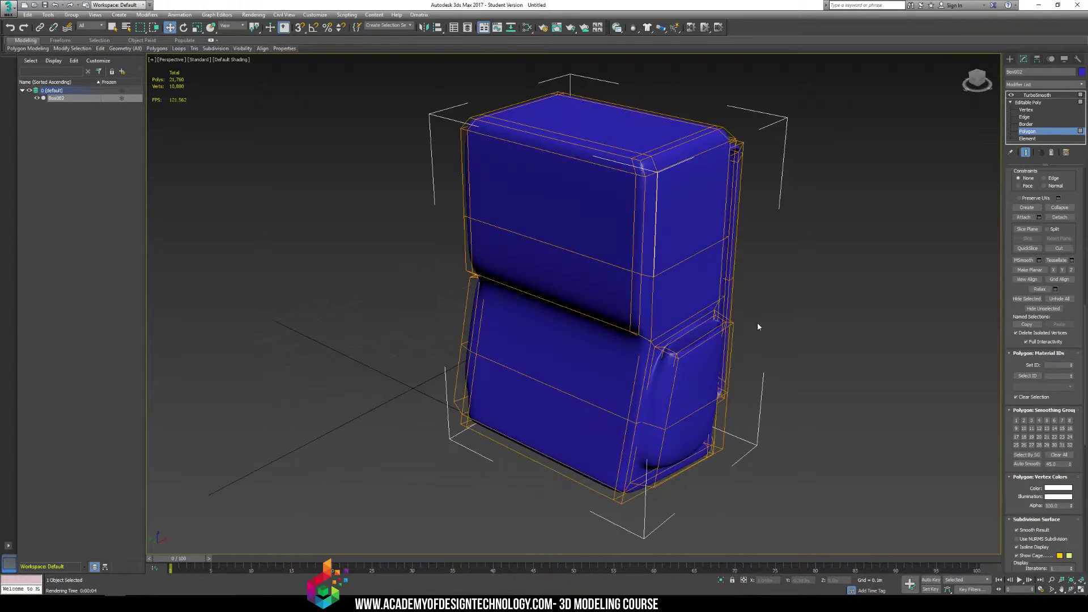
# - Leave Polygon level and examine the evenly smoothed model from several sides
pyautogui.press('F4')
pyautogui.press('F4')
pyautogui.keyDown('alt'); pyautogui.moveTo(680, 255); pyautogui.dragTo(794, 217, button='middle'); pyautogui.keyUp('alt')
pyautogui.click(1010, 59)
pyautogui.click(921, 125)
pyautogui.keyDown('alt'); pyautogui.moveTo(921, 125); pyautogui.dragTo(711, 235, button='middle'); pyautogui.keyUp('alt')
pyautogui.click(590, 298)
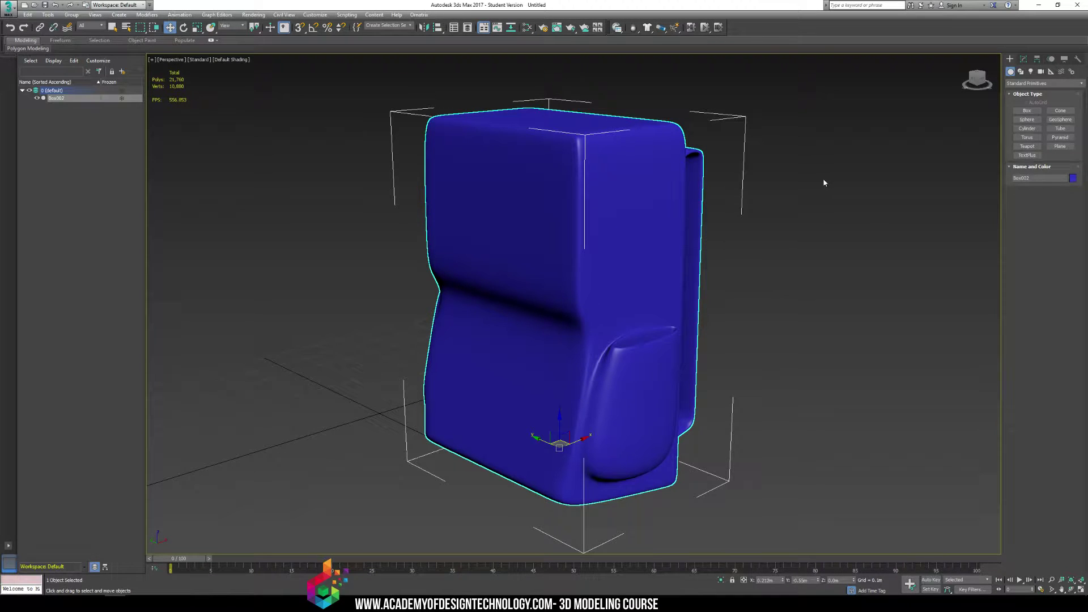
# - Select all polygons of the rear strap at Polygon level and assign them to smoothing group 2
pyautogui.click(1024, 59)
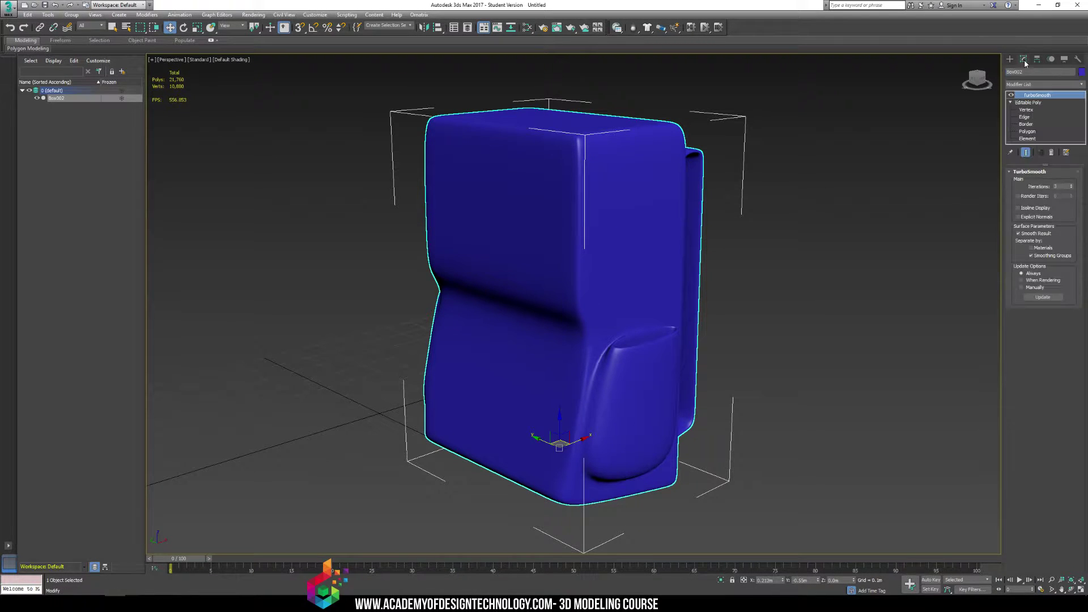
pyautogui.click(1029, 131)
pyautogui.keyDown('alt'); pyautogui.moveTo(822, 181); pyautogui.dragTo(712, 171, button='middle'); pyautogui.keyUp('alt')
pyautogui.click(664, 205)
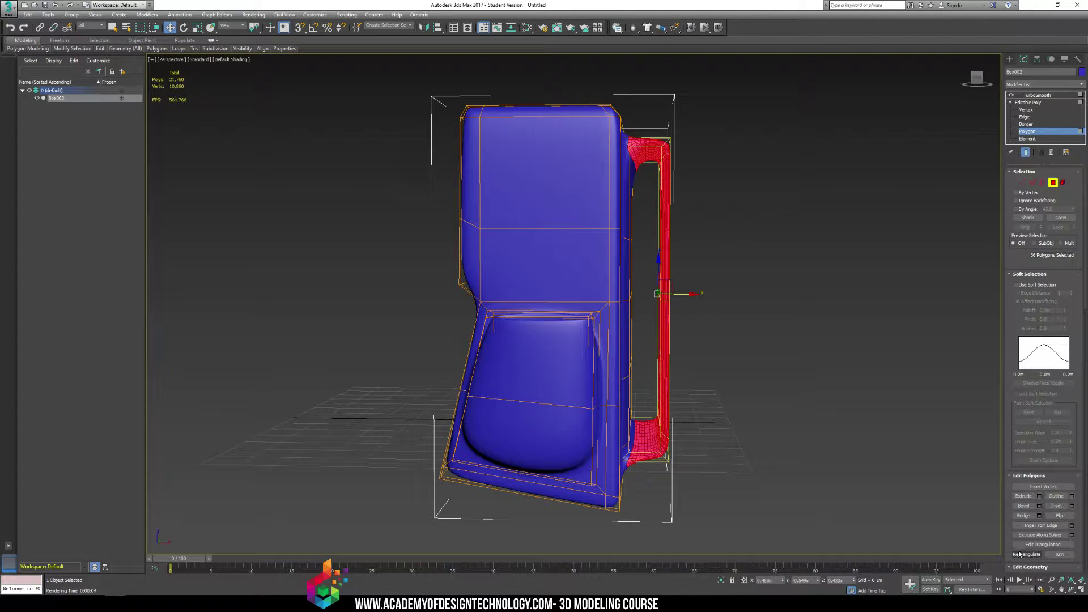
pyautogui.scroll(-5, 1015, 259)
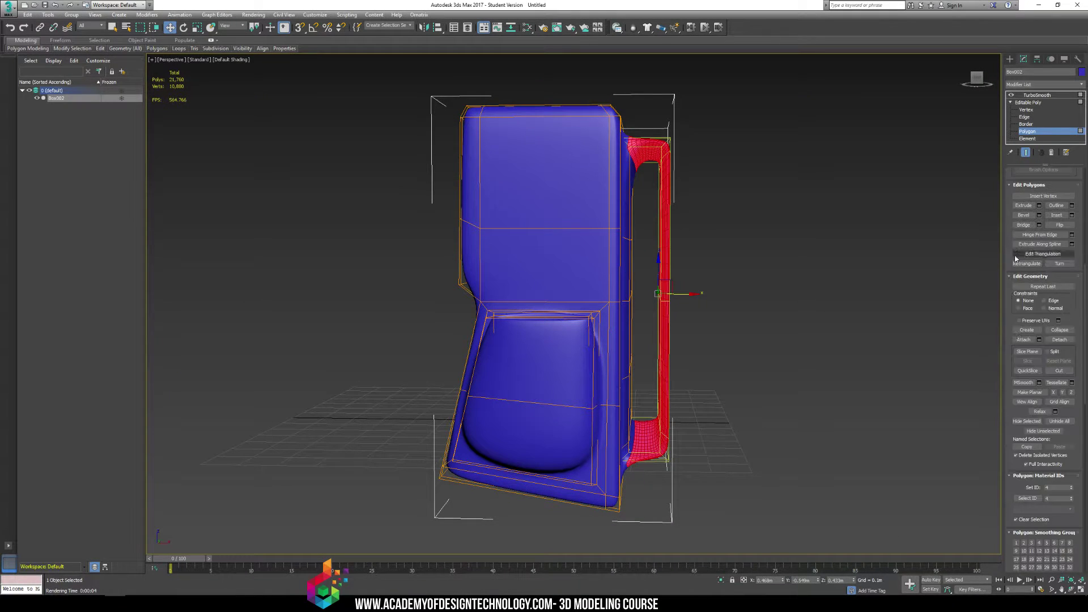
pyautogui.click(1023, 543)
pyautogui.click(798, 370)
pyautogui.keyDown('alt'); pyautogui.moveTo(798, 370); pyautogui.dragTo(747, 301, button='middle'); pyautogui.keyUp('alt')
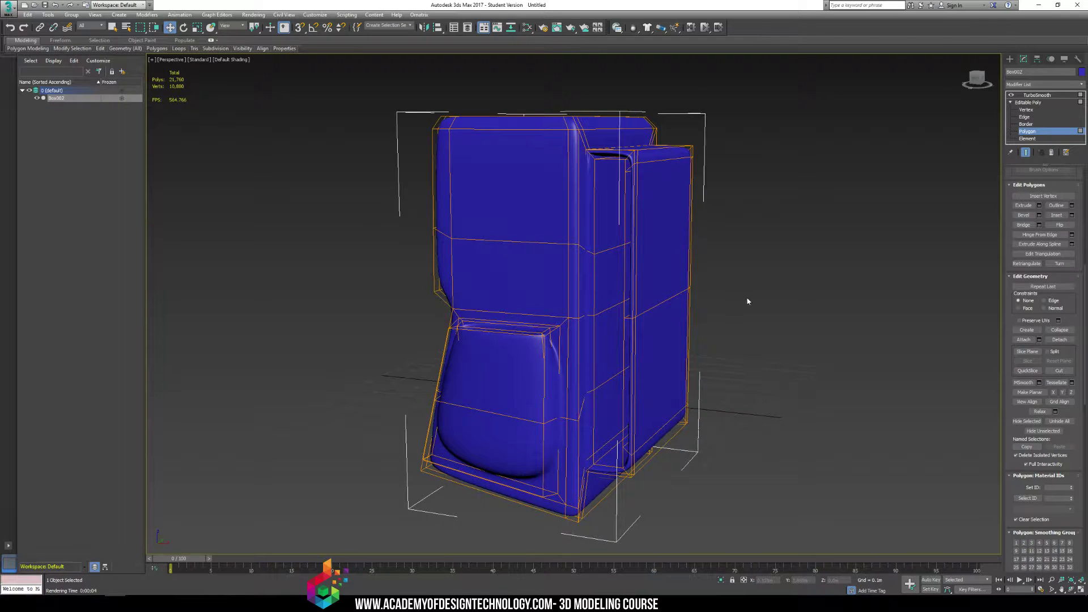
# - Leave Polygon level and examine the crease where the rear strap meets the body
pyautogui.click(1011, 59)
pyautogui.click(941, 145)
pyautogui.keyDown('alt'); pyautogui.moveTo(595, 156); pyautogui.dragTo(688, 347, button='middle'); pyautogui.keyUp('alt')
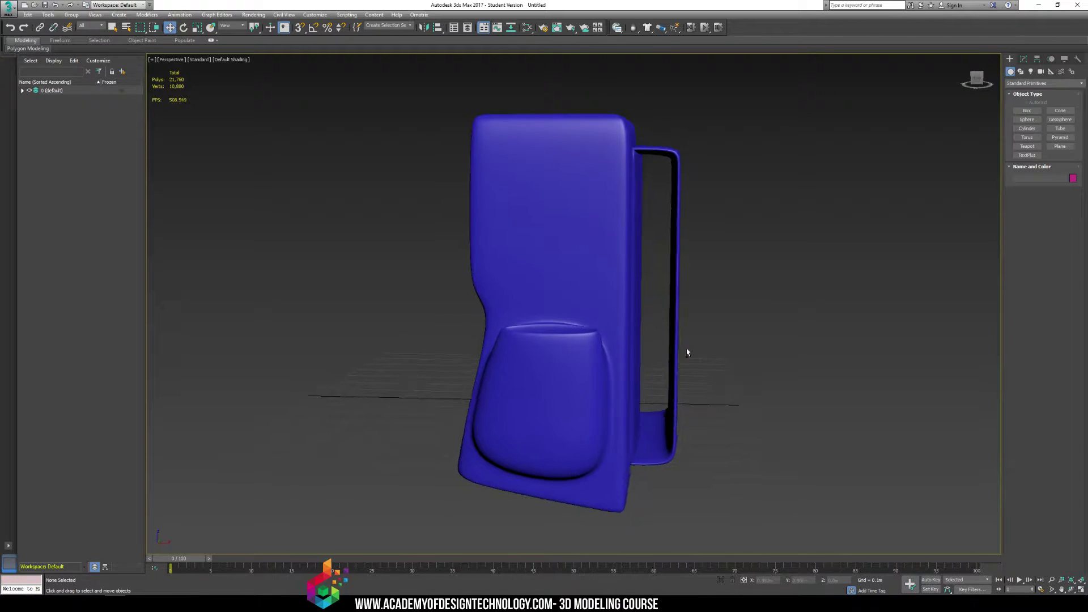
pyautogui.click(683, 251)
pyautogui.keyDown('alt'); pyautogui.moveTo(630, 267); pyautogui.dragTo(575, 288, button='middle'); pyautogui.keyUp('alt')
# - Disable TurboSmooth and select the outer and front-facing polygons of one side pocket at Polygon level
pyautogui.click(1024, 58)
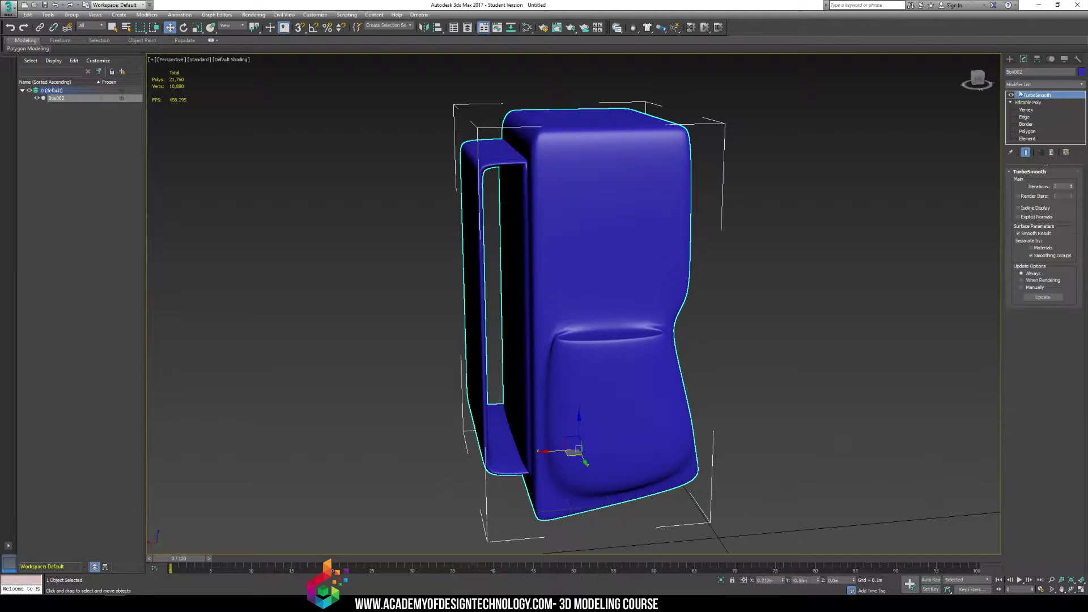
pyautogui.click(1027, 131)
pyautogui.click(640, 392)
pyautogui.keyDown('alt'); pyautogui.moveTo(640, 392); pyautogui.dragTo(602, 388, button='middle'); pyautogui.keyUp('alt')
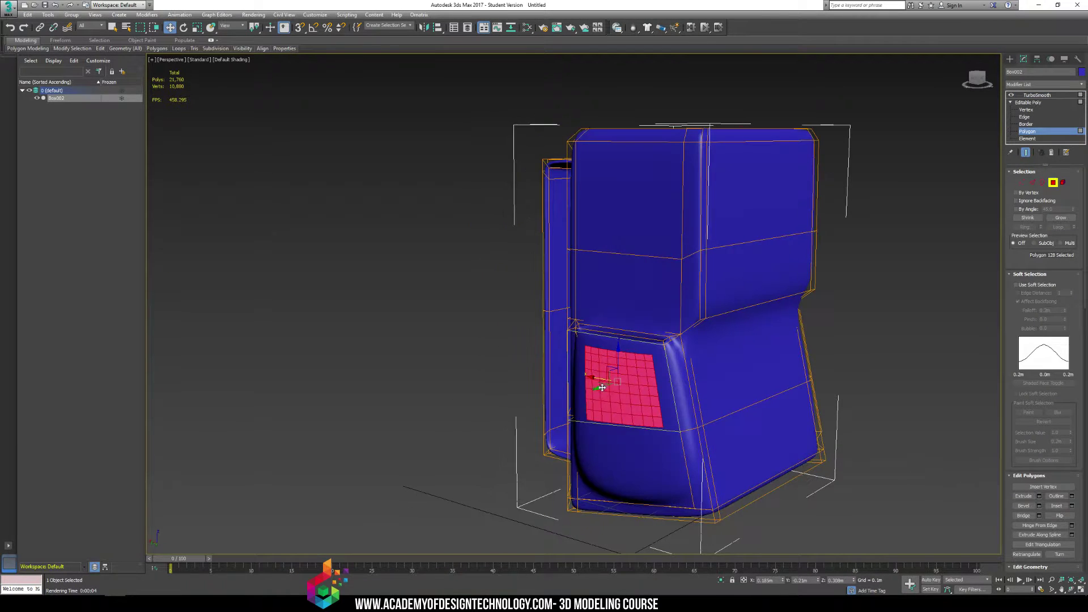
pyautogui.click(1011, 95)
pyautogui.keyDown('ctrl'); pyautogui.click(665, 483); pyautogui.keyUp('ctrl')
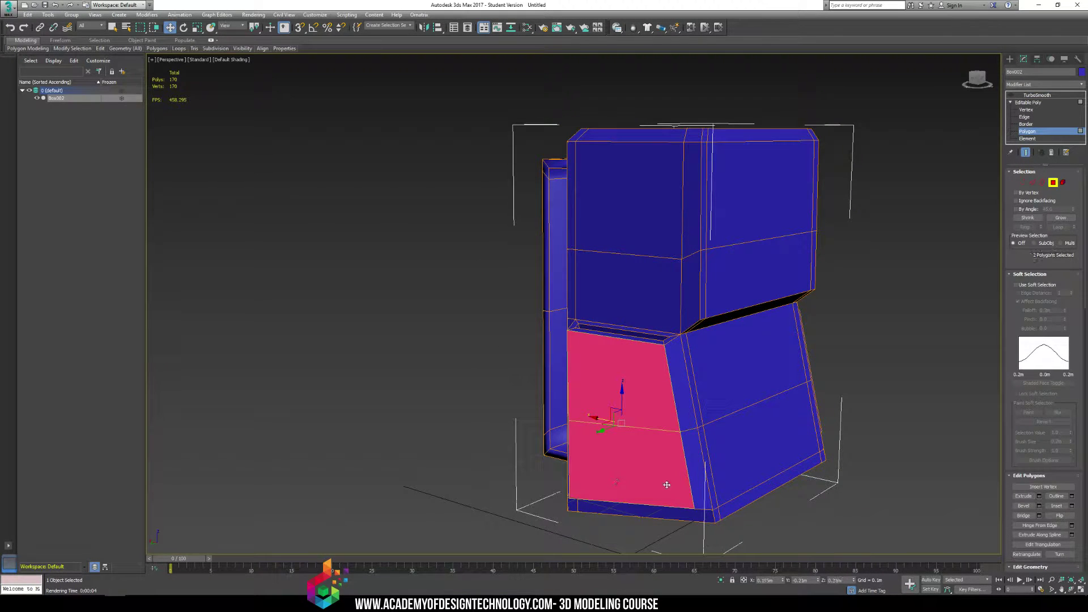
pyautogui.keyDown('ctrl'); pyautogui.click(697, 474); pyautogui.keyUp('ctrl')
pyautogui.keyDown('ctrl'); pyautogui.click(684, 377); pyautogui.keyUp('ctrl')
# - Add the two rear-side polygons and the bottom polygon of the same side pocket to the selection
pyautogui.keyDown('alt'); pyautogui.moveTo(684, 377); pyautogui.dragTo(716, 338, button='middle'); pyautogui.keyUp('alt')
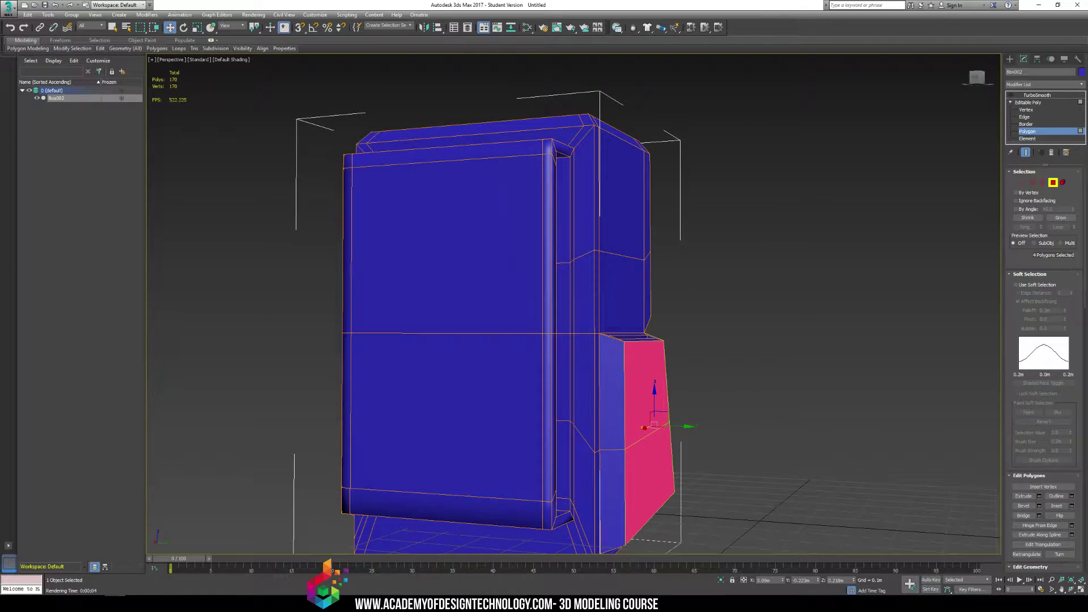
pyautogui.keyDown('ctrl'); pyautogui.click(609, 385); pyautogui.keyUp('ctrl')
pyautogui.keyDown('ctrl'); pyautogui.click(621, 472); pyautogui.keyUp('ctrl')
pyautogui.keyDown('alt'); pyautogui.moveTo(621, 472); pyautogui.dragTo(636, 410, button='middle'); pyautogui.keyUp('alt')
pyautogui.keyDown('ctrl'); pyautogui.click(637, 412); pyautogui.keyUp('ctrl')
pyautogui.keyDown('alt'); pyautogui.moveTo(715, 336); pyautogui.dragTo(709, 376, button='middle'); pyautogui.keyUp('alt')
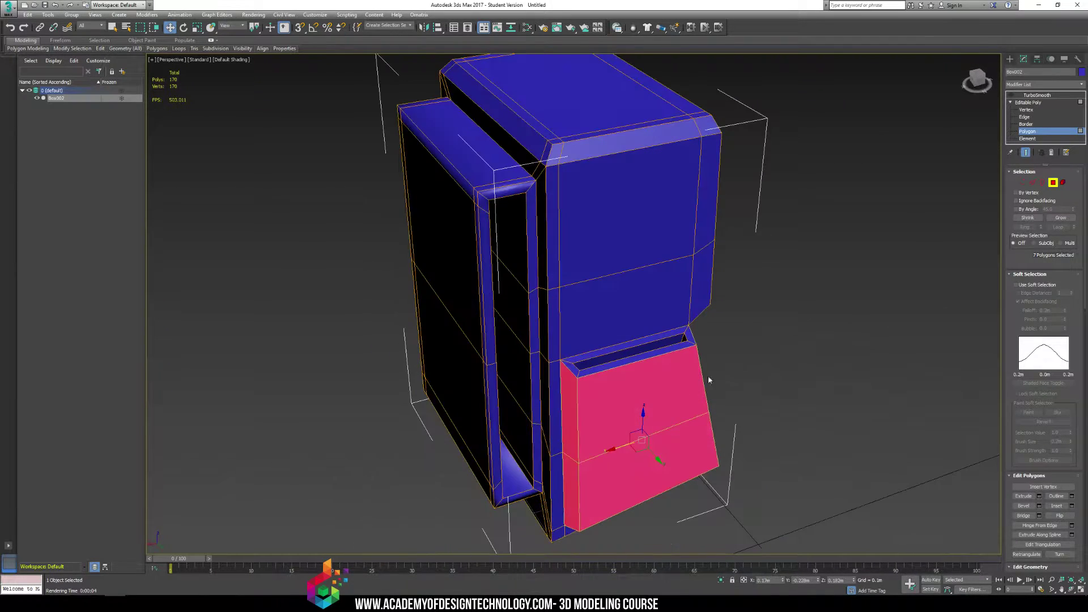
# - Enable TurboSmooth, assign the selected pocket polygons to smoothing group 28, and deselect them
pyautogui.click(1011, 95)
pyautogui.scroll(-6, 1009, 527)
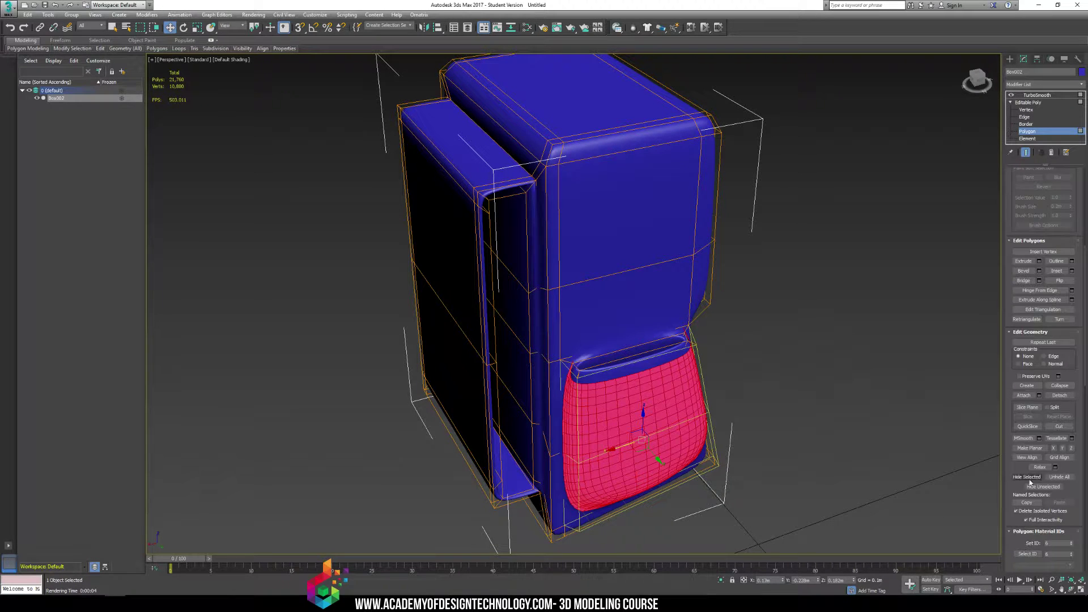
pyautogui.scroll(-4, 1012, 496)
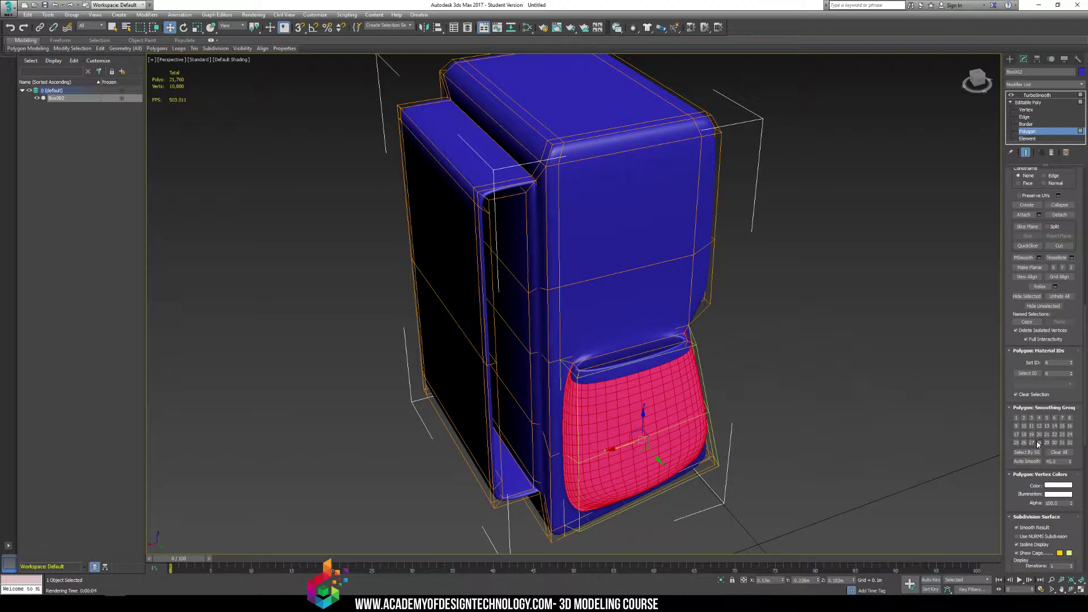
pyautogui.click(1039, 443)
pyautogui.click(855, 333)
pyautogui.keyDown('alt'); pyautogui.moveTo(854, 333); pyautogui.dragTo(797, 310, button='middle'); pyautogui.keyUp('alt')
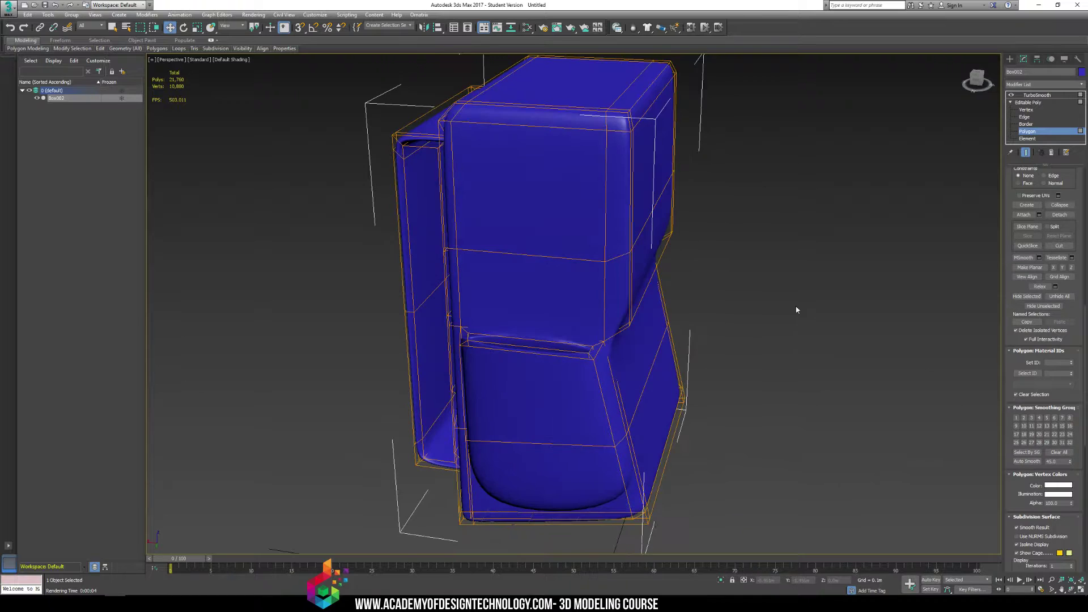
# - Leave Polygon level, deselect the model, and examine the pocket's seam and front corner with edged faces shown
pyautogui.click(1010, 59)
pyautogui.click(838, 231)
pyautogui.keyDown('alt'); pyautogui.moveTo(816, 244); pyautogui.dragTo(706, 264, button='middle'); pyautogui.keyUp('alt')
pyautogui.keyDown('alt'); pyautogui.moveTo(349, 377); pyautogui.dragTo(548, 370, button='middle'); pyautogui.keyUp('alt')
pyautogui.press('F4')
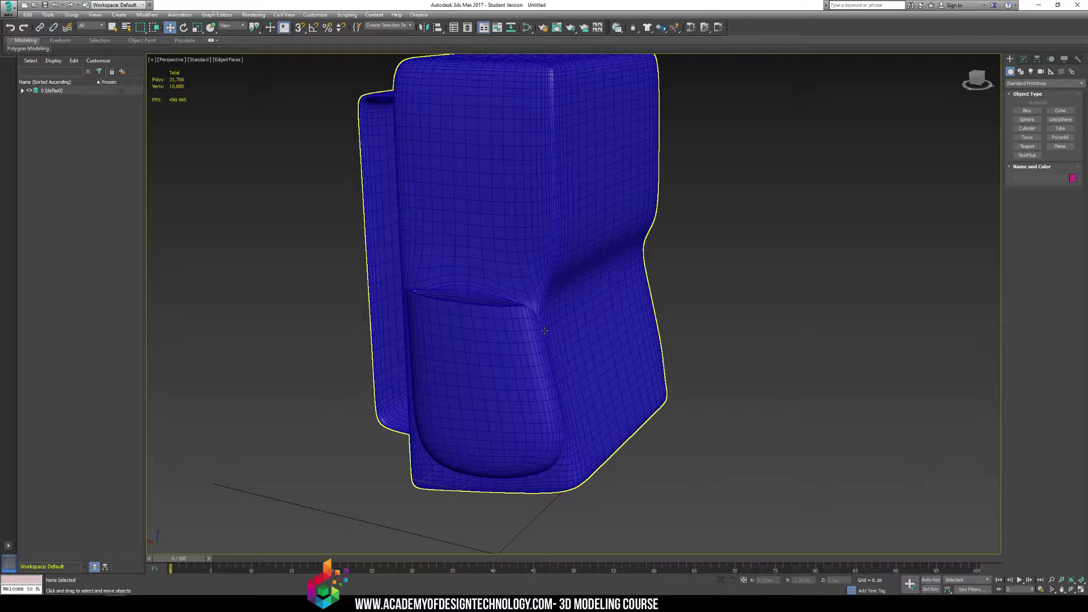
pyautogui.keyDown('alt'); pyautogui.moveTo(545, 331); pyautogui.dragTo(488, 318, button='middle'); pyautogui.keyUp('alt')
pyautogui.scroll(4, 465, 297)
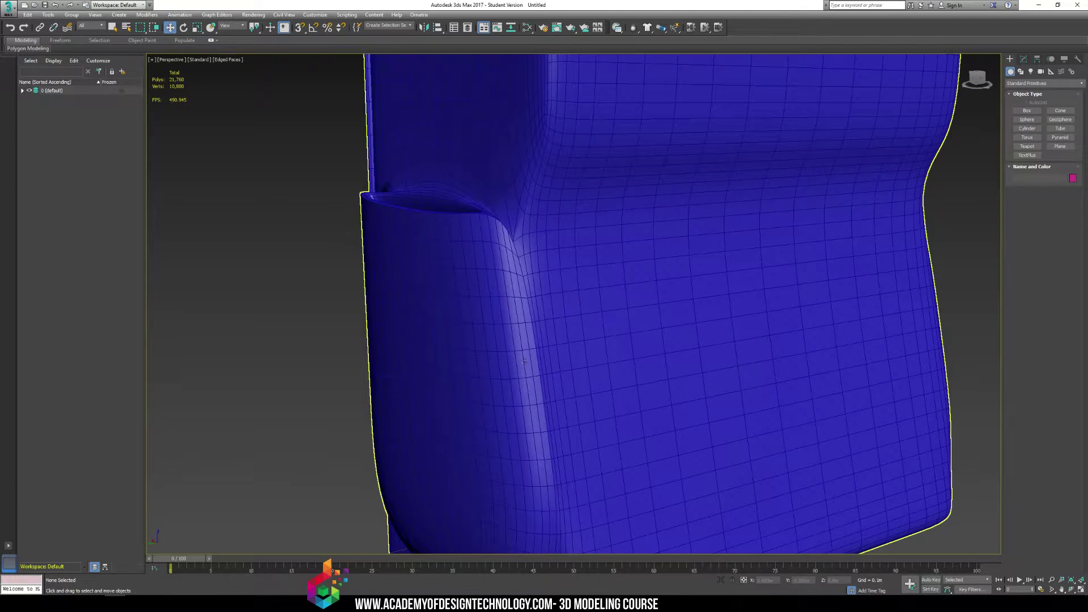
pyautogui.scroll(-4, 534, 294)
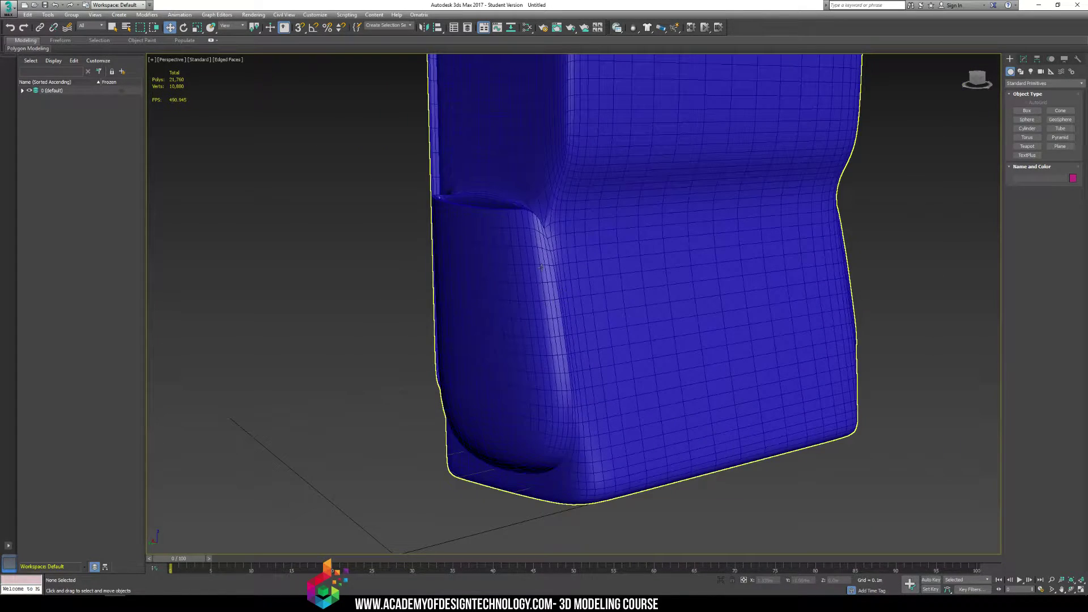
# - Reselect the model with TurboSmooth disabled and examine the base mesh around the pocket's front corner and opening
pyautogui.click(551, 255)
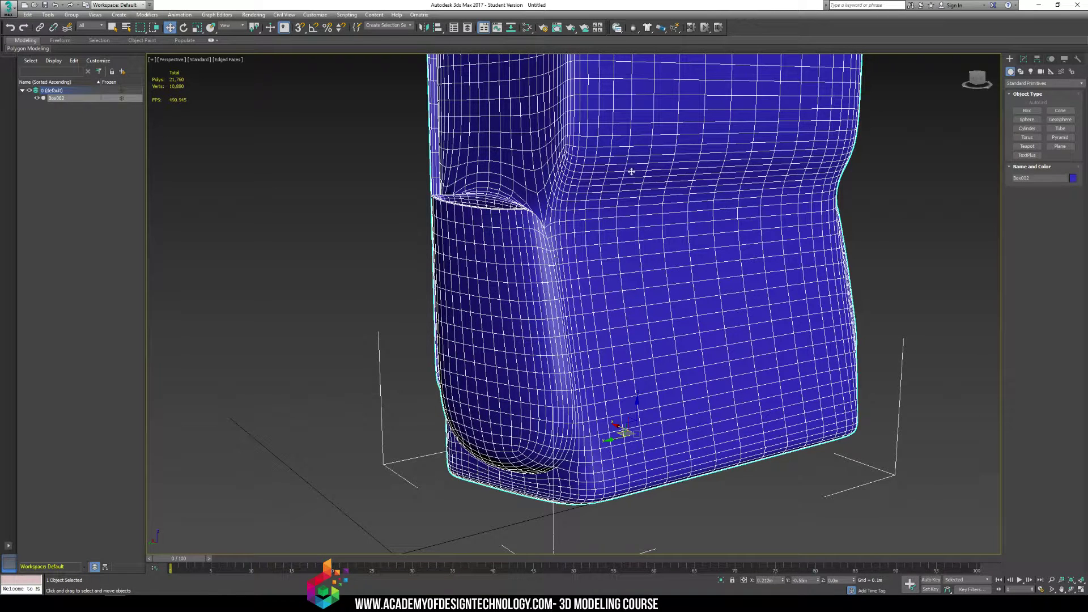
pyautogui.click(1024, 59)
pyautogui.click(1010, 95)
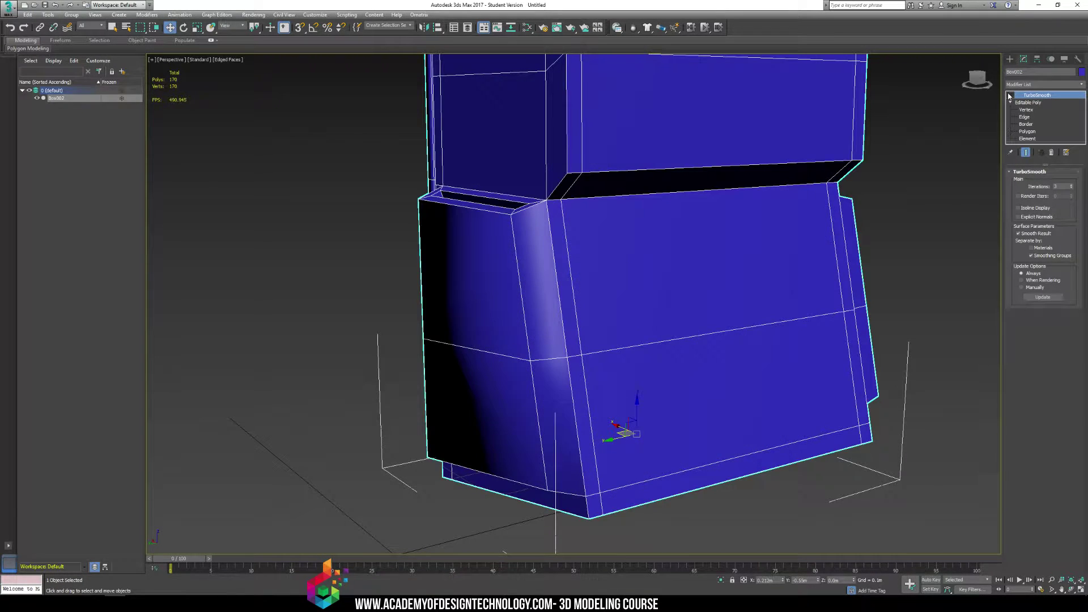
pyautogui.keyDown('alt'); pyautogui.moveTo(523, 240); pyautogui.dragTo(545, 251, button='middle'); pyautogui.keyUp('alt')
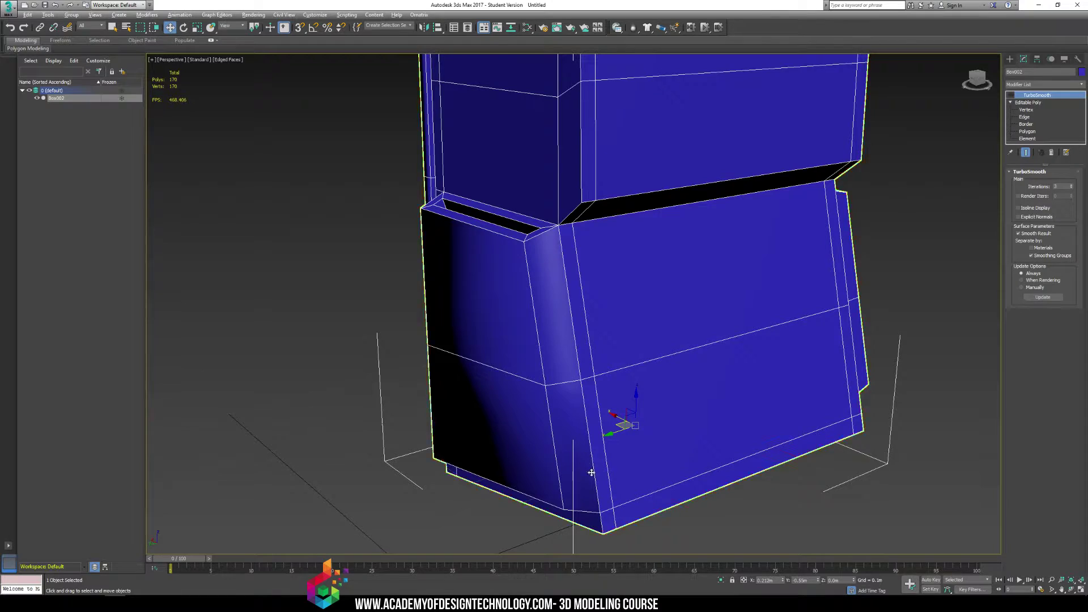
pyautogui.keyDown('alt'); pyautogui.moveTo(591, 472); pyautogui.dragTo(603, 303, button='middle'); pyautogui.keyUp('alt')
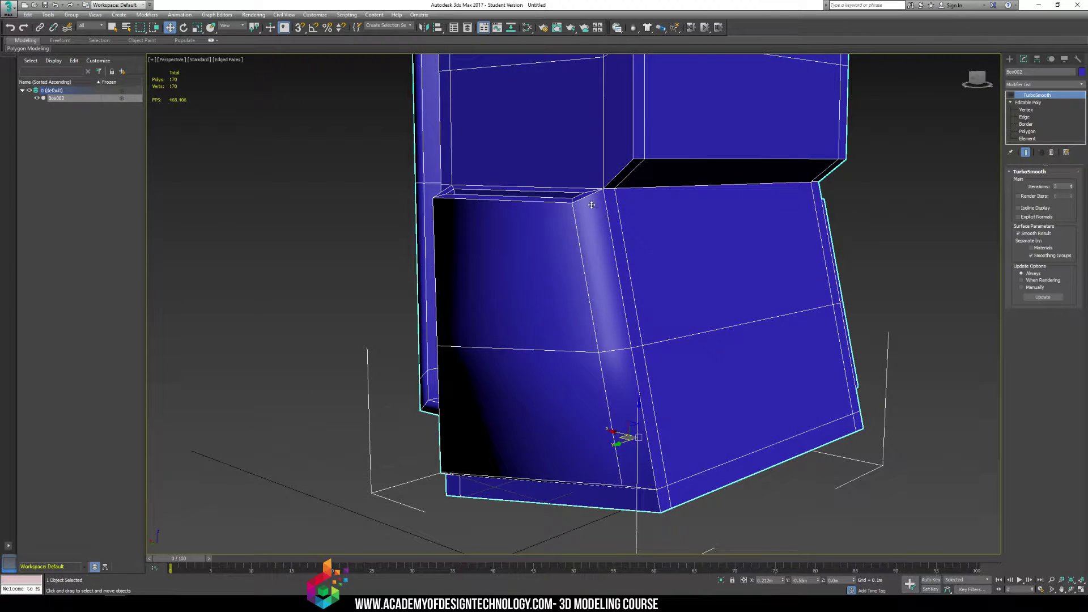
pyautogui.keyDown('alt'); pyautogui.moveTo(591, 201); pyautogui.dragTo(639, 236, button='middle'); pyautogui.keyUp('alt')
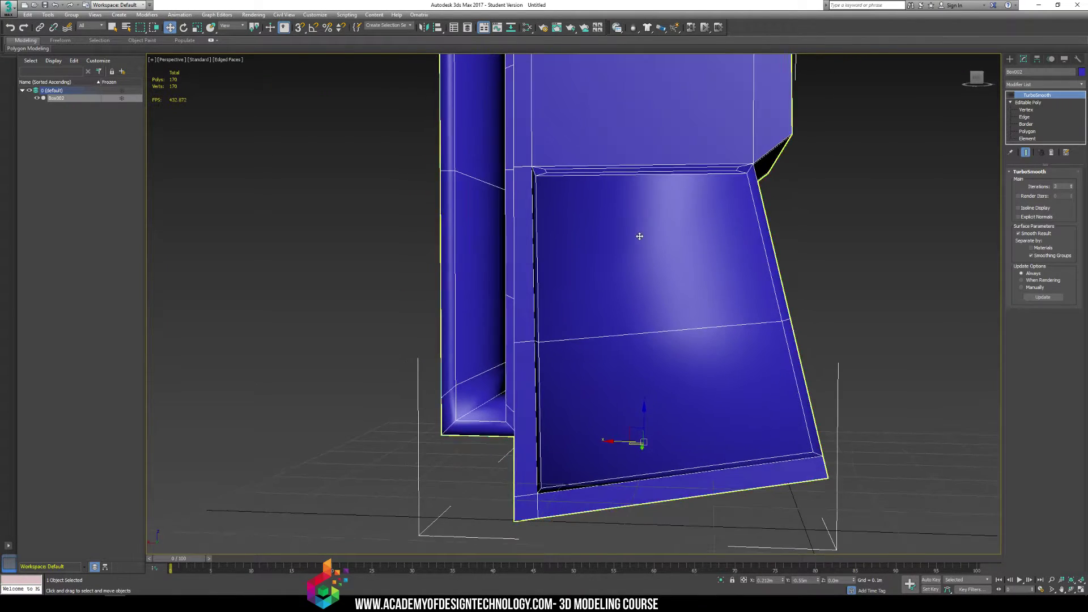
pyautogui.keyDown('alt'); pyautogui.moveTo(644, 408); pyautogui.dragTo(753, 263, button='middle'); pyautogui.keyUp('alt')
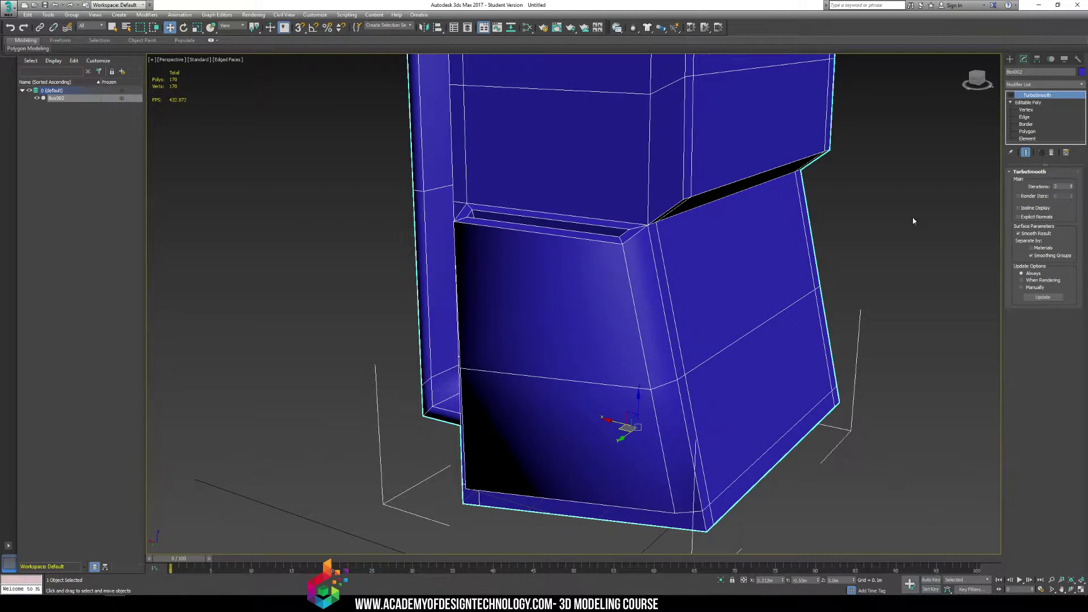
# - Try shifting the two narrow polygons along the pocket's front corner slightly towards the rear at Polygon level
pyautogui.click(1012, 95)
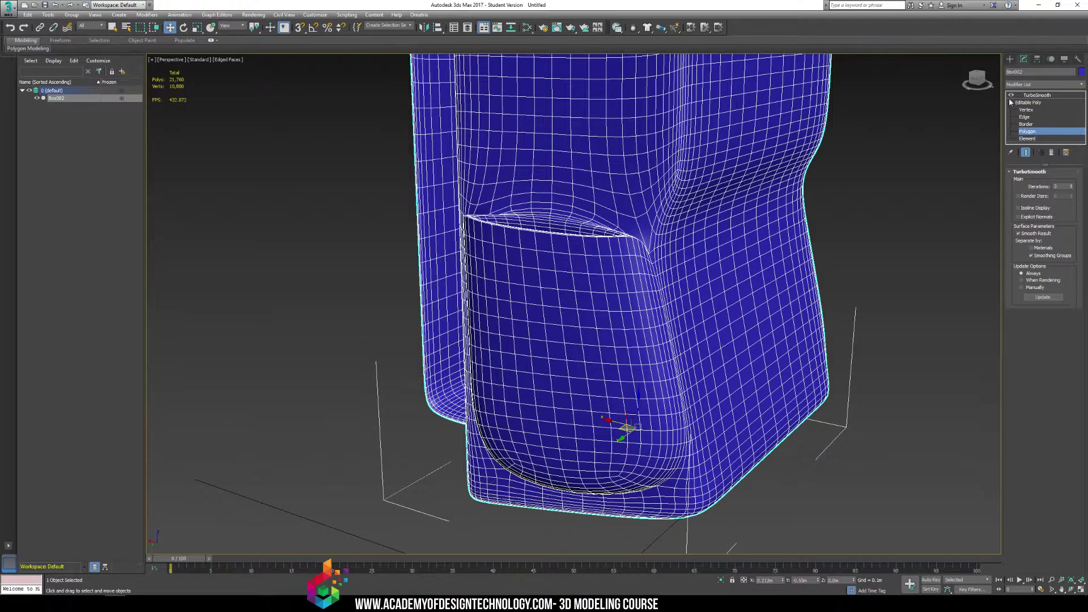
pyautogui.click(1026, 131)
pyautogui.click(634, 326)
pyautogui.click(641, 317)
pyautogui.keyDown('ctrl'); pyautogui.click(669, 419); pyautogui.keyUp('ctrl')
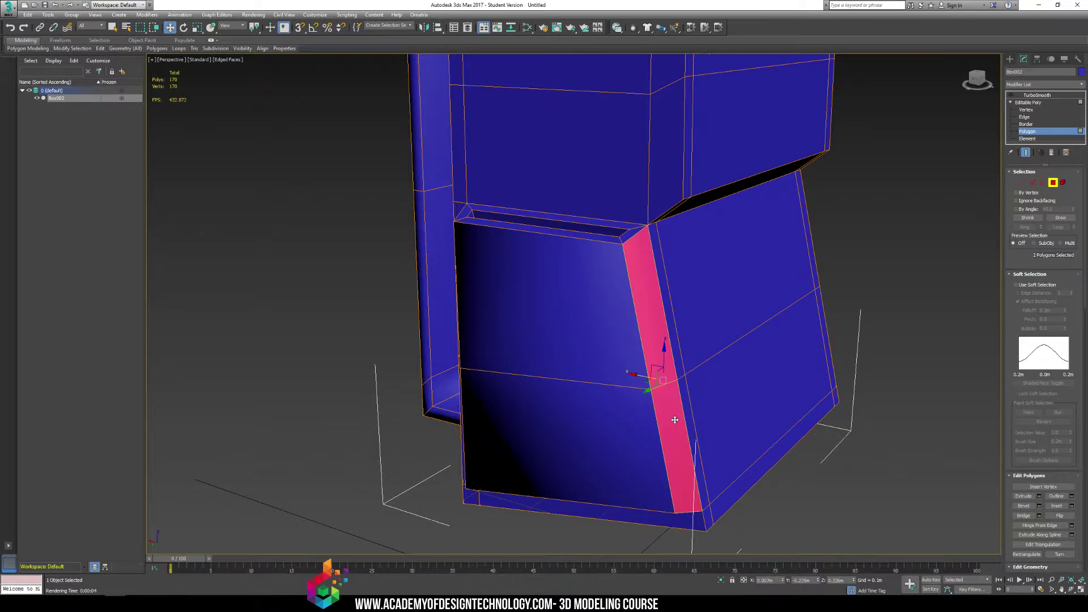
pyautogui.keyDown('alt'); pyautogui.moveTo(669, 419); pyautogui.dragTo(642, 384, button='middle'); pyautogui.keyUp('alt')
pyautogui.moveTo(642, 384); pyautogui.dragTo(636, 380)
pyautogui.keyDown('alt'); pyautogui.moveTo(644, 376); pyautogui.dragTo(668, 351, button='middle'); pyautogui.keyUp('alt')
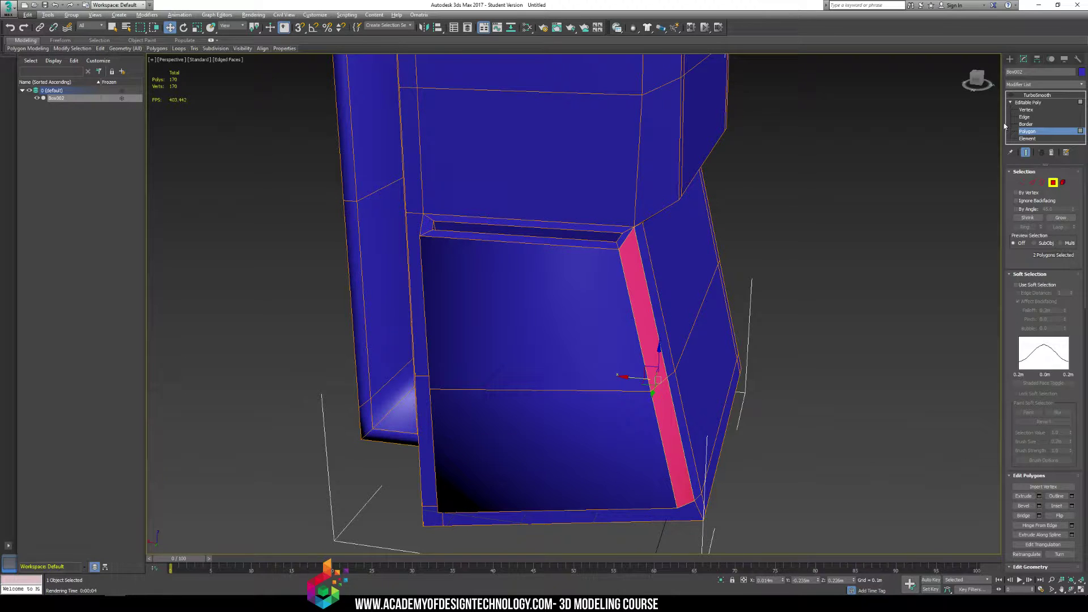
# - Enable TurboSmooth, hide the edged faces, and examine how the pocket's front corner blends into the body
pyautogui.press('1')
pyautogui.click(1014, 96)
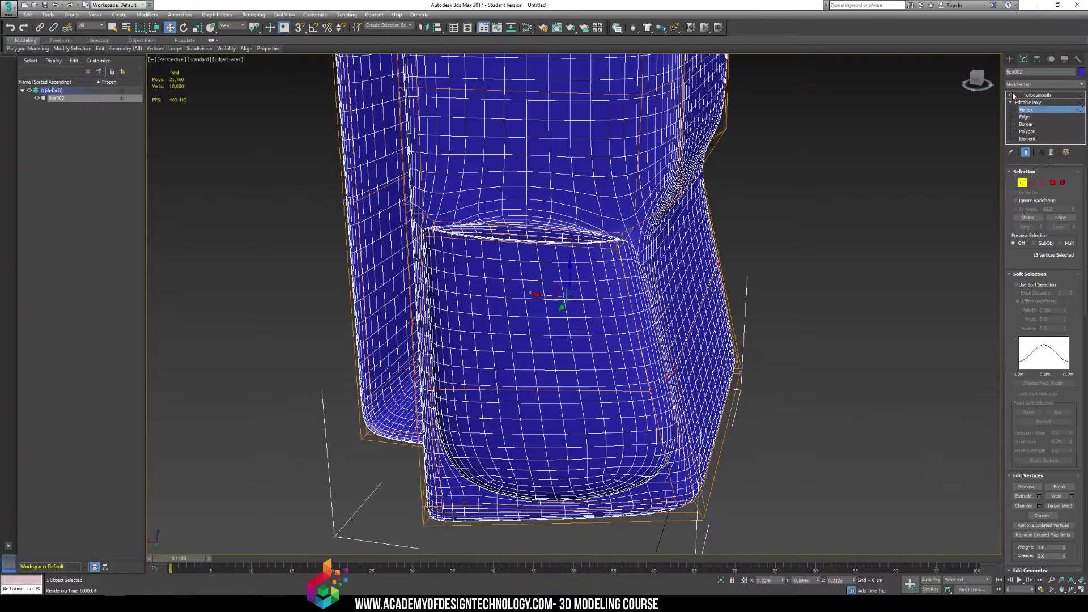
pyautogui.press('F4')
pyautogui.click(767, 226)
pyautogui.keyDown('alt'); pyautogui.moveTo(767, 226); pyautogui.dragTo(547, 248, button='middle'); pyautogui.keyUp('alt')
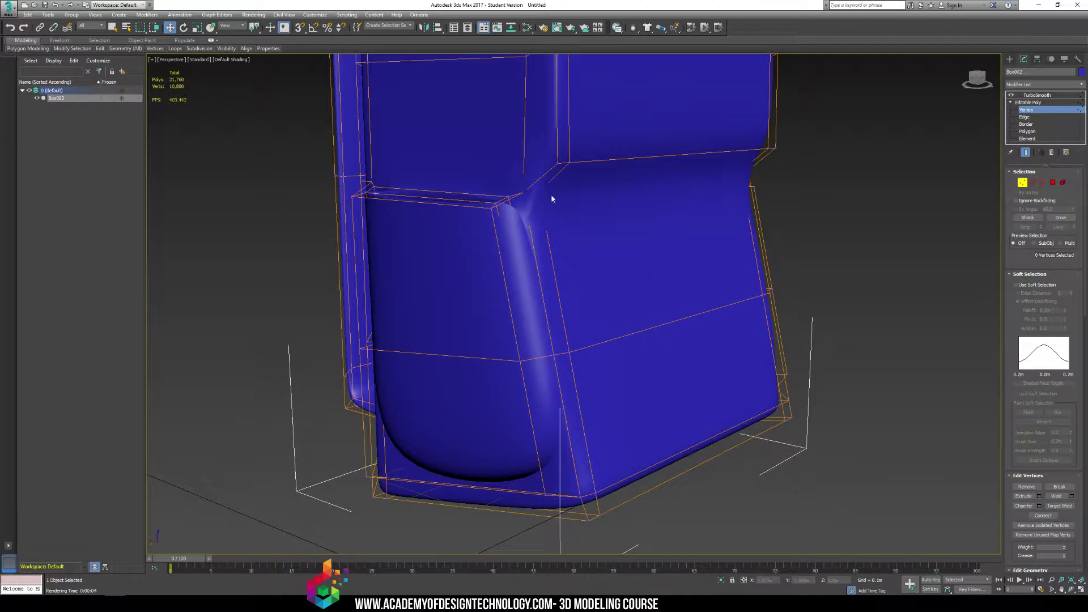
pyautogui.keyDown('alt'); pyautogui.moveTo(566, 291); pyautogui.dragTo(552, 248, button='middle'); pyautogui.keyUp('alt')
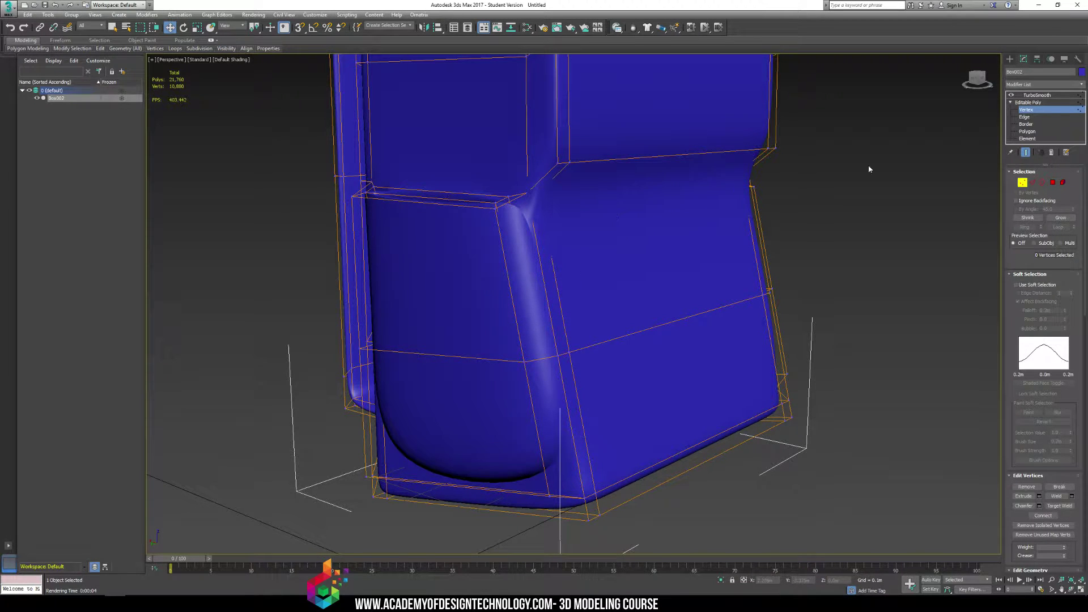
# - Return to Polygon level with TurboSmooth disabled and examine the pocket's unsmoothed side and rear edge
pyautogui.click(1031, 131)
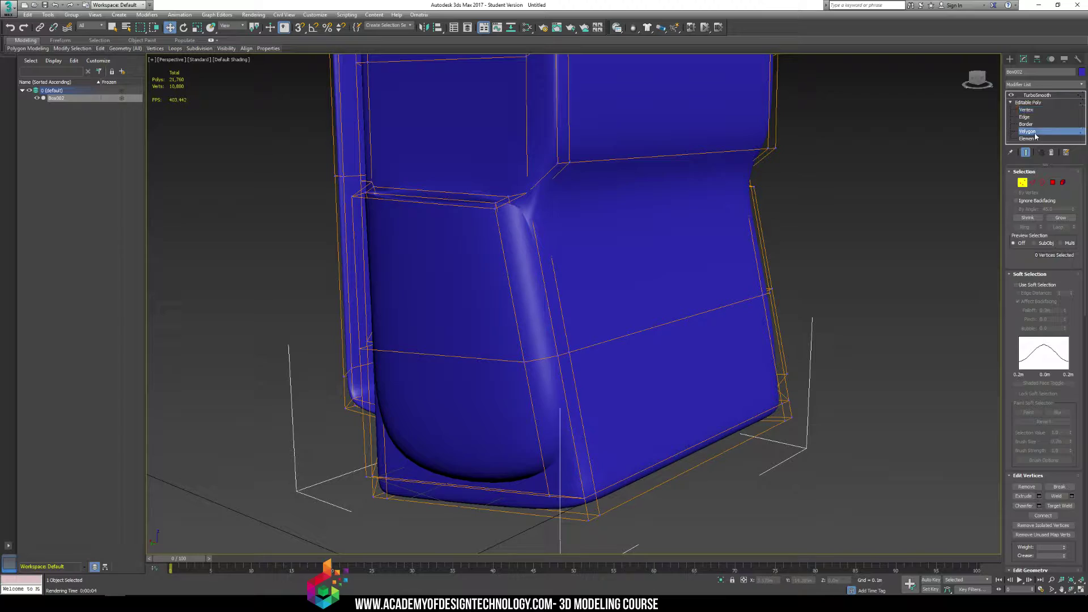
pyautogui.press('F3')
pyautogui.press('F3')
pyautogui.click(1012, 96)
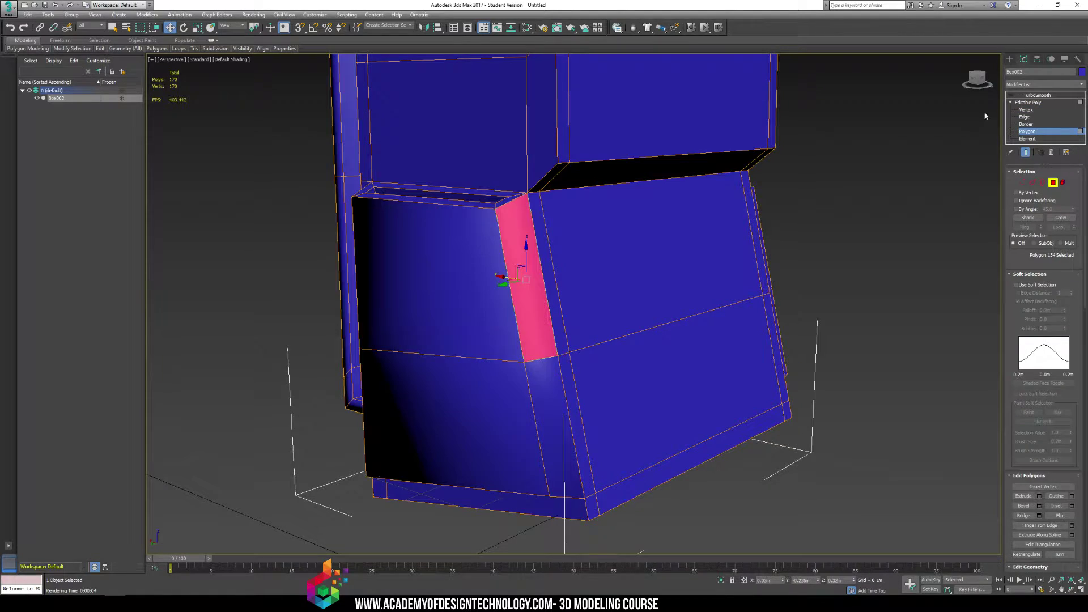
pyautogui.click(867, 140)
pyautogui.keyDown('alt'); pyautogui.moveTo(532, 273); pyautogui.dragTo(580, 243, button='middle'); pyautogui.keyUp('alt')
pyautogui.click(594, 262)
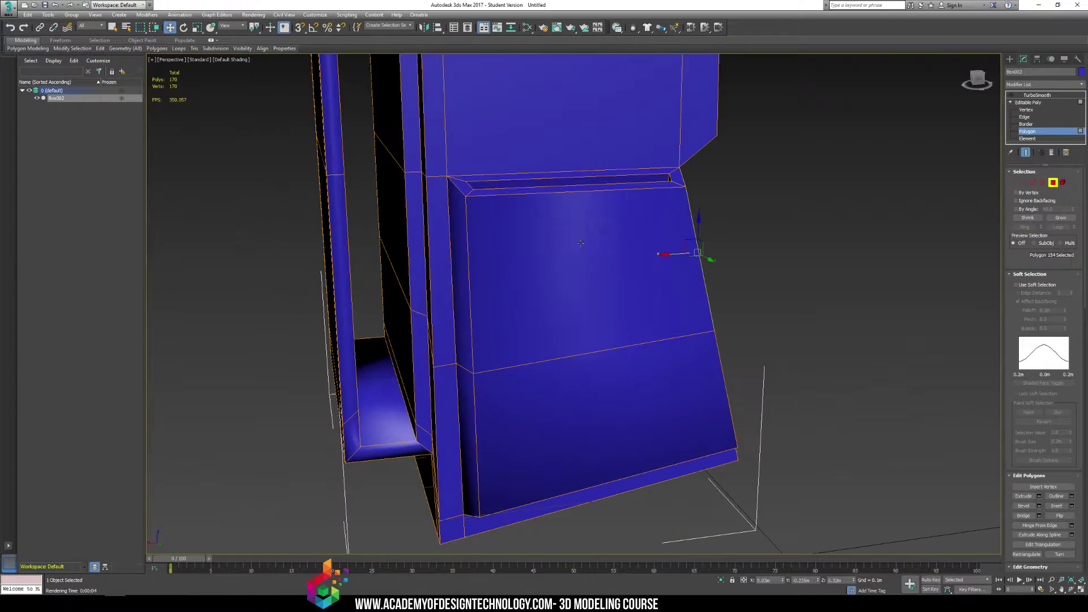
# - Enable TurboSmooth, deselect the model, and examine the smoothed pocket from the strap side
pyautogui.click(1011, 96)
pyautogui.click(1010, 59)
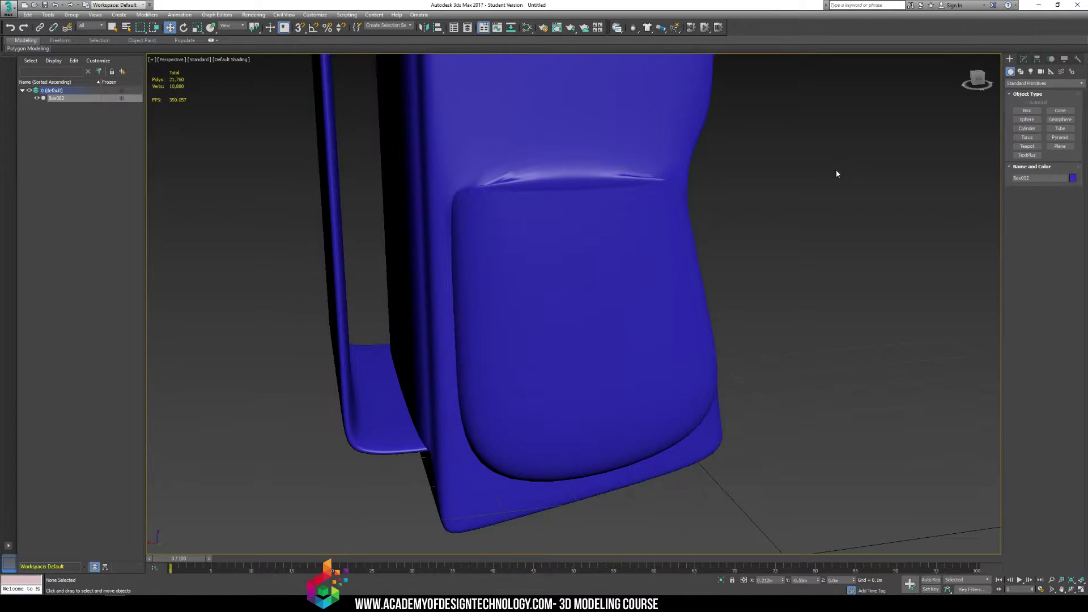
pyautogui.click(838, 172)
pyautogui.keyDown('alt'); pyautogui.moveTo(377, 278); pyautogui.dragTo(457, 280, button='middle'); pyautogui.keyUp('alt')
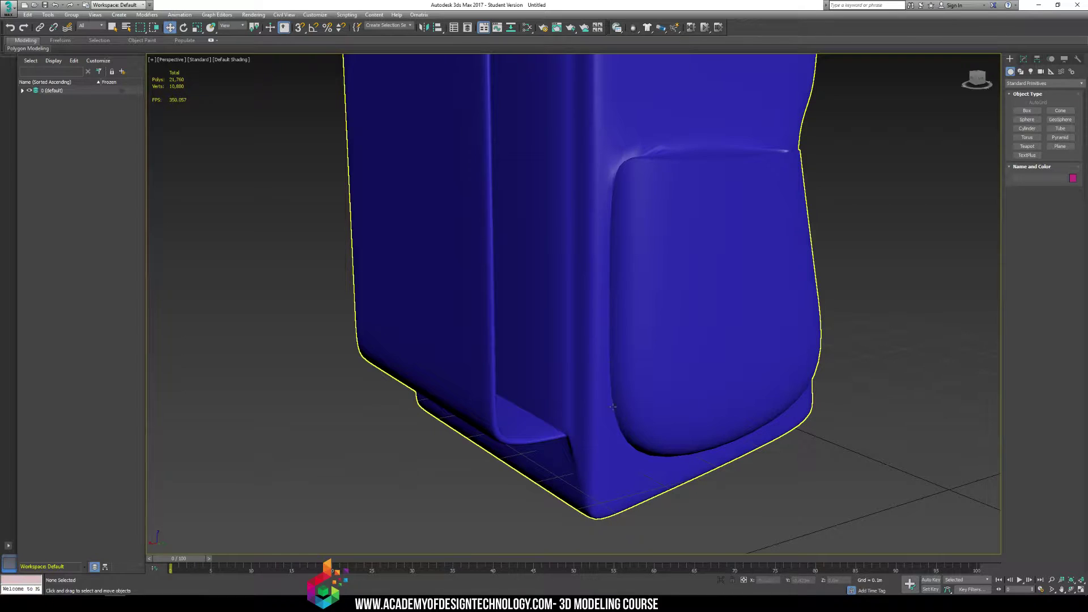
# - Reselect the model and disable TurboSmooth at Polygon level to inspect the narrow body polygons between the pocket and the rear strap
pyautogui.click(603, 226)
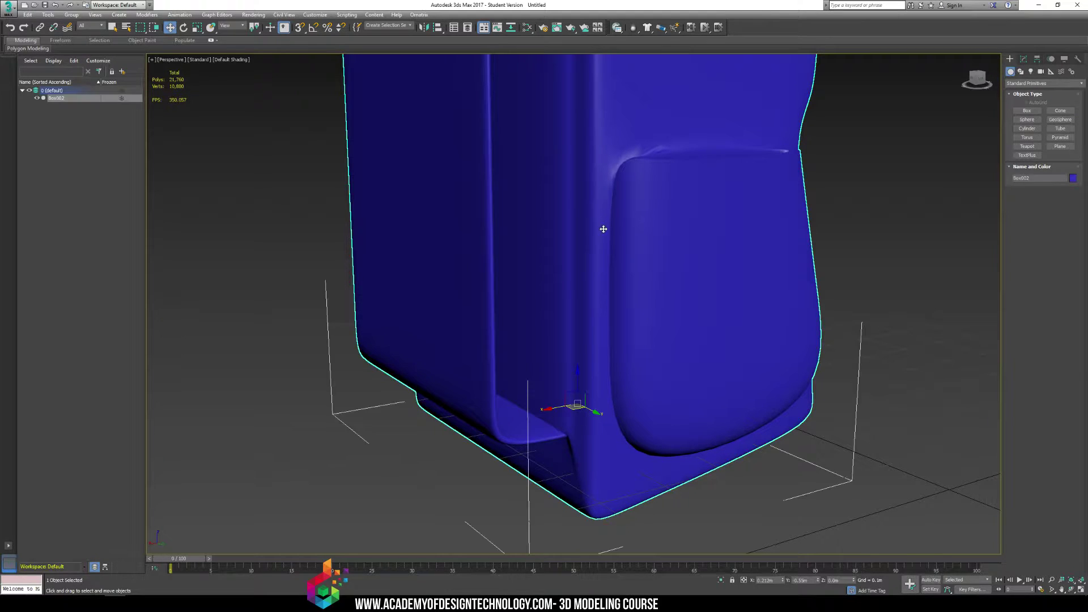
pyautogui.click(1023, 59)
pyautogui.click(1027, 131)
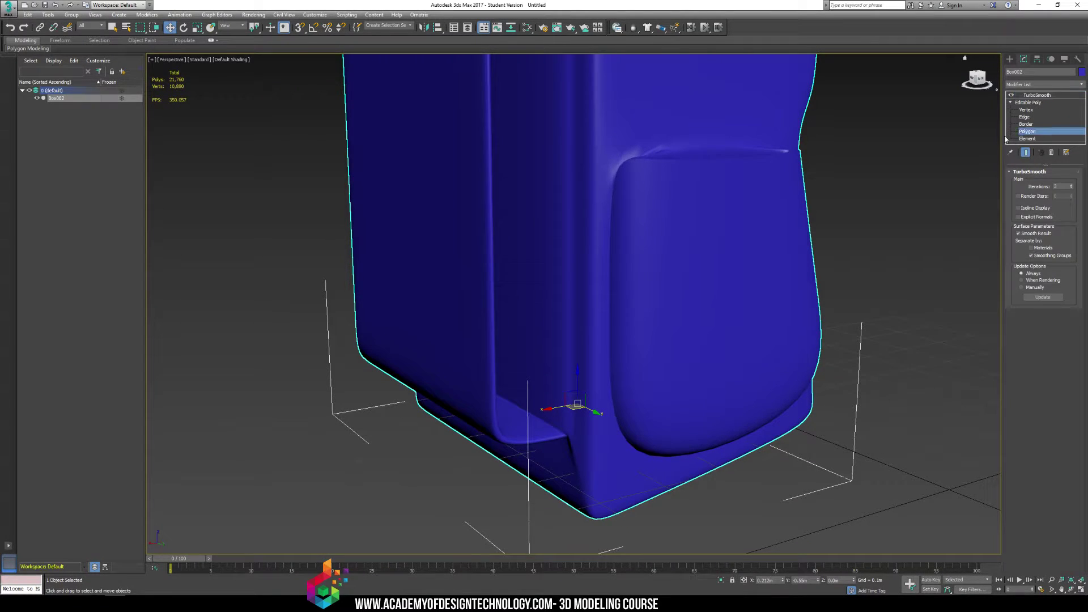
pyautogui.click(592, 238)
pyautogui.click(594, 391)
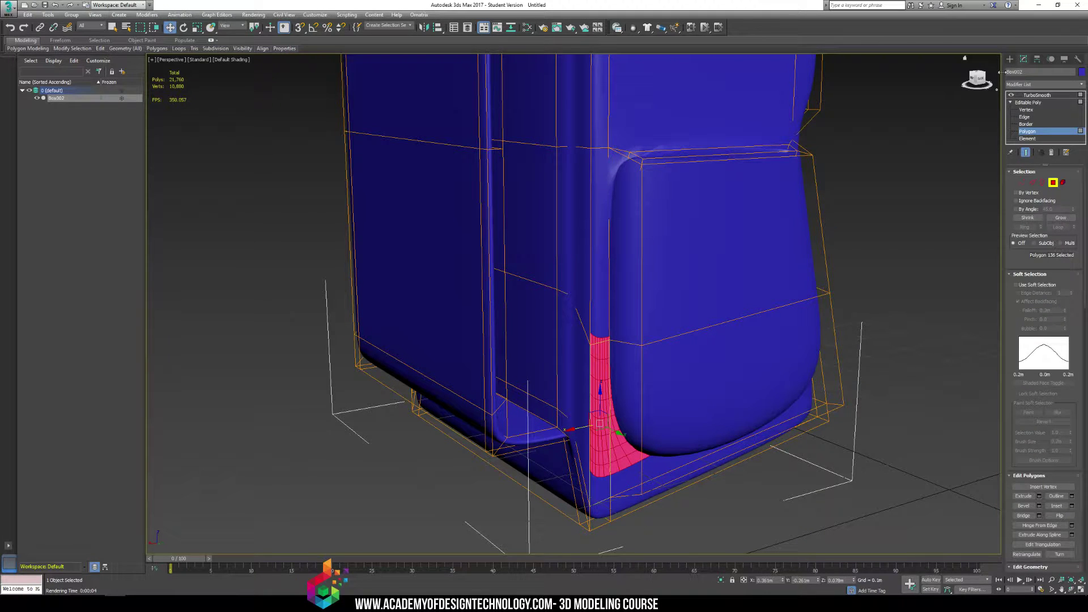
pyautogui.click(1011, 96)
pyautogui.click(588, 246)
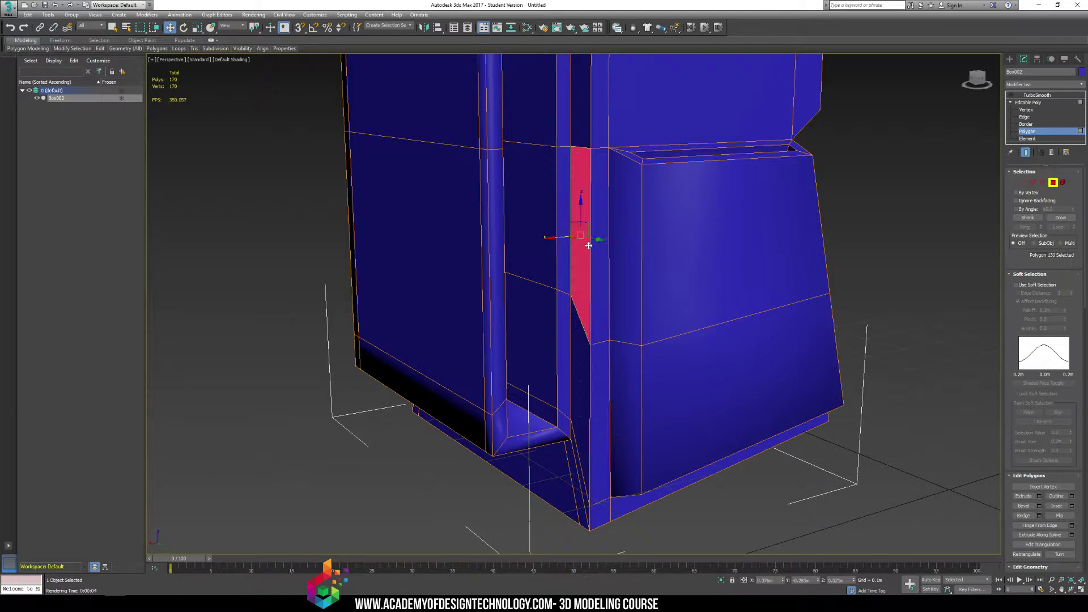
pyautogui.click(602, 290)
pyautogui.click(600, 425)
pyautogui.keyDown('alt'); pyautogui.moveTo(599, 425); pyautogui.dragTo(603, 371, button='middle'); pyautogui.keyUp('alt')
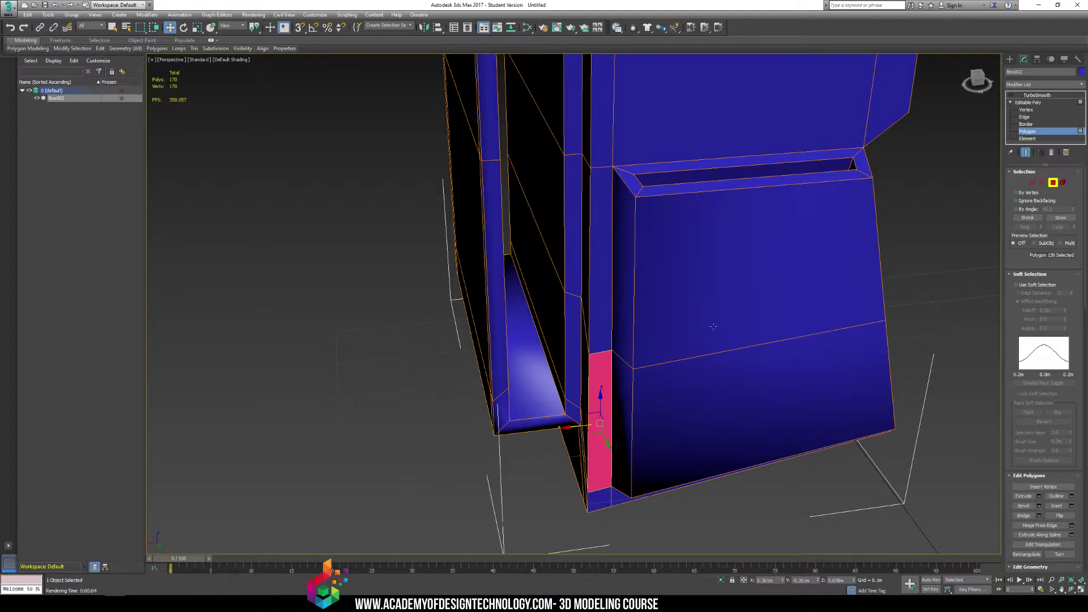
# - Select the two front-facing polygons and the bottom polygon of the opposite side pocket
pyautogui.keyDown('alt'); pyautogui.moveTo(713, 327); pyautogui.dragTo(701, 219, button='middle'); pyautogui.keyUp('alt')
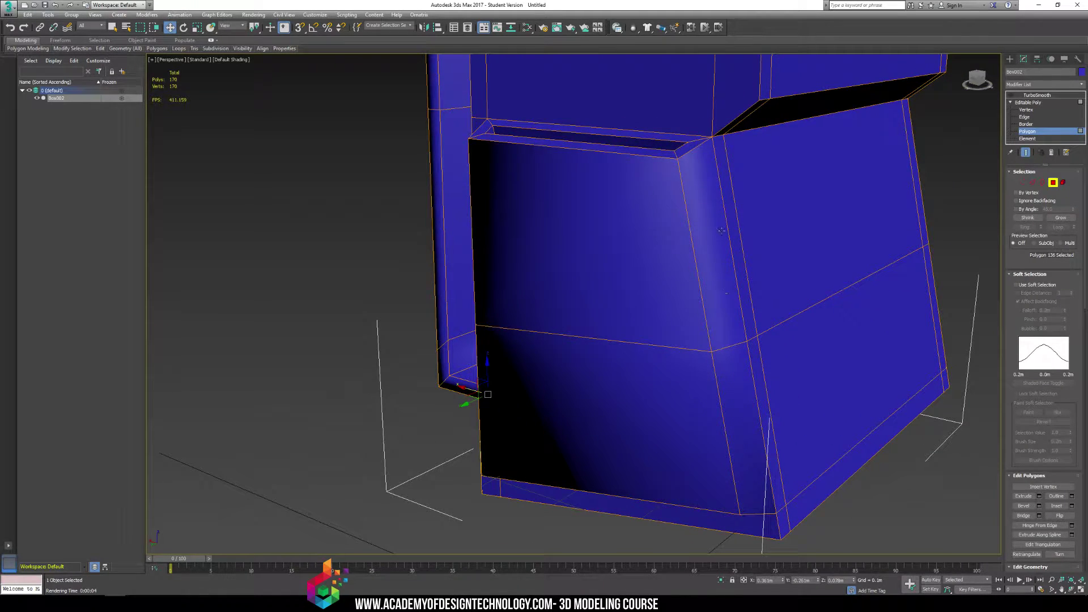
pyautogui.keyDown('alt'); pyautogui.moveTo(729, 426); pyautogui.dragTo(544, 346, button='middle'); pyautogui.keyUp('alt')
pyautogui.moveTo(668, 315); pyautogui.dragTo(790, 199, button='middle')
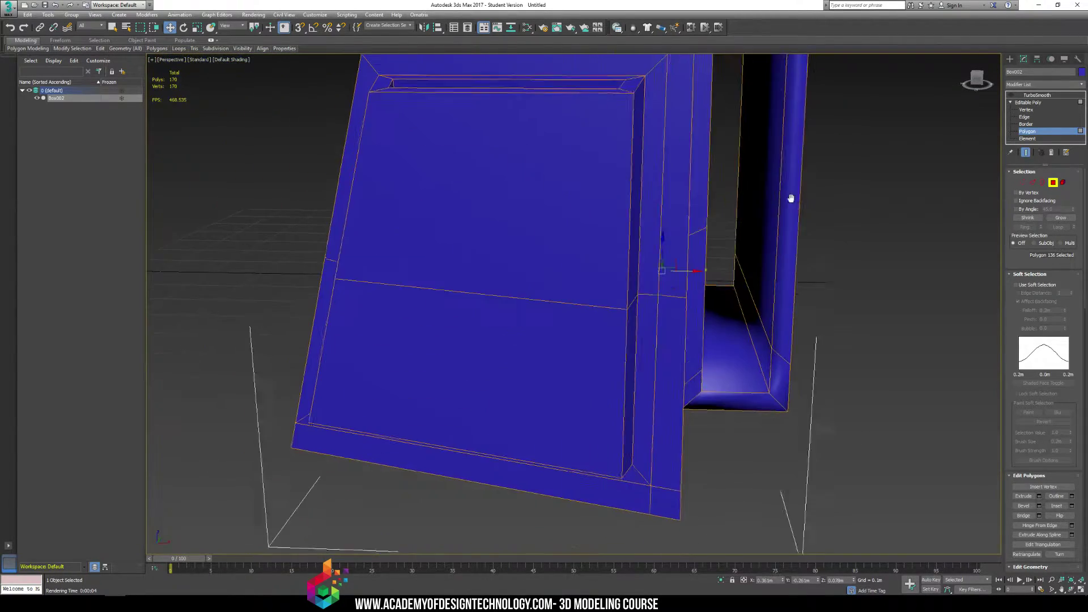
pyautogui.click(582, 215)
pyautogui.scroll(-4, 582, 215)
pyautogui.keyDown('alt'); pyautogui.moveTo(583, 216); pyautogui.dragTo(518, 306, button='middle'); pyautogui.keyUp('alt')
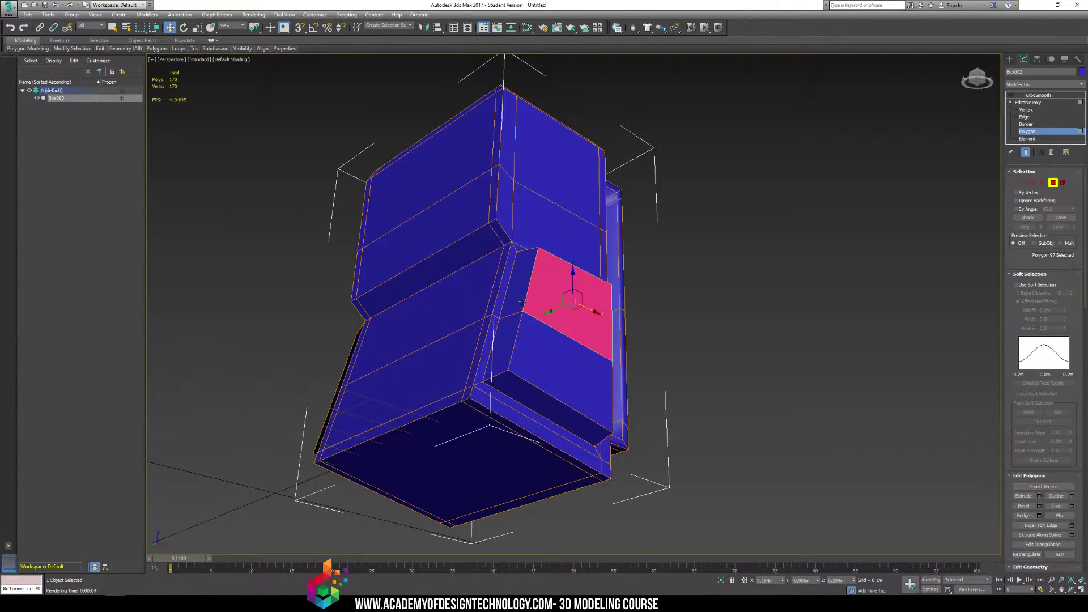
pyautogui.click(516, 310)
pyautogui.keyDown('ctrl'); pyautogui.click(504, 346); pyautogui.keyUp('ctrl')
pyautogui.keyDown('ctrl'); pyautogui.click(508, 387); pyautogui.keyUp('ctrl')
# - Add the two rear-side and two outer polygons of the opposite pocket to the selection
pyautogui.keyDown('alt'); pyautogui.moveTo(508, 387); pyautogui.dragTo(396, 422, button='middle'); pyautogui.keyUp('alt')
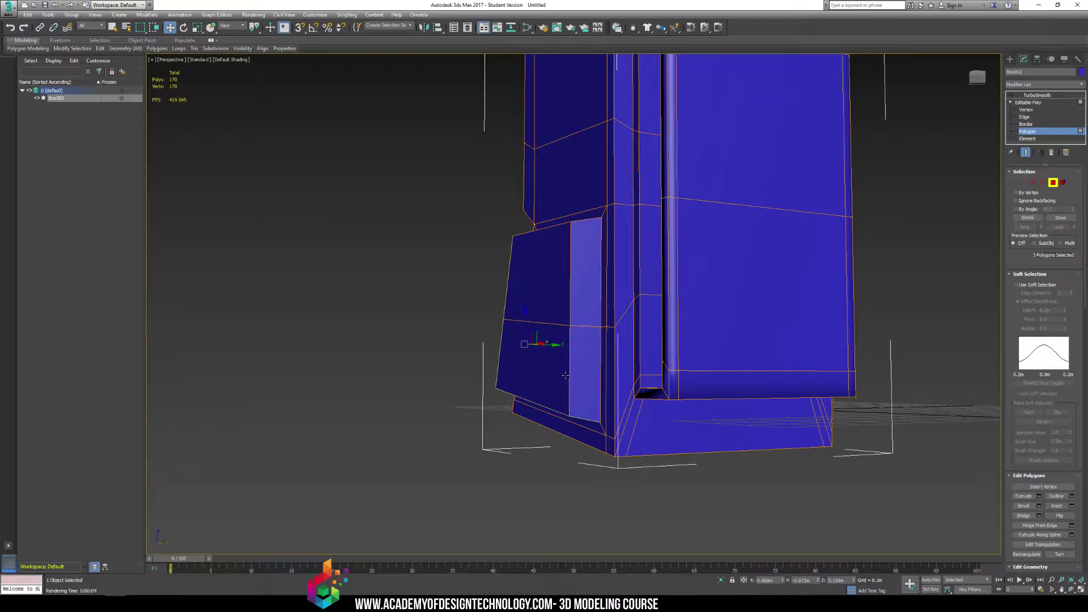
pyautogui.keyDown('ctrl'); pyautogui.click(587, 360); pyautogui.keyUp('ctrl')
pyautogui.keyDown('ctrl'); pyautogui.click(587, 293); pyautogui.keyUp('ctrl')
pyautogui.keyDown('ctrl'); pyautogui.click(552, 290); pyautogui.keyUp('ctrl')
pyautogui.keyDown('ctrl'); pyautogui.click(537, 360); pyautogui.keyUp('ctrl')
pyautogui.keyDown('alt'); pyautogui.moveTo(537, 359); pyautogui.dragTo(959, 547, button='middle'); pyautogui.keyUp('alt')
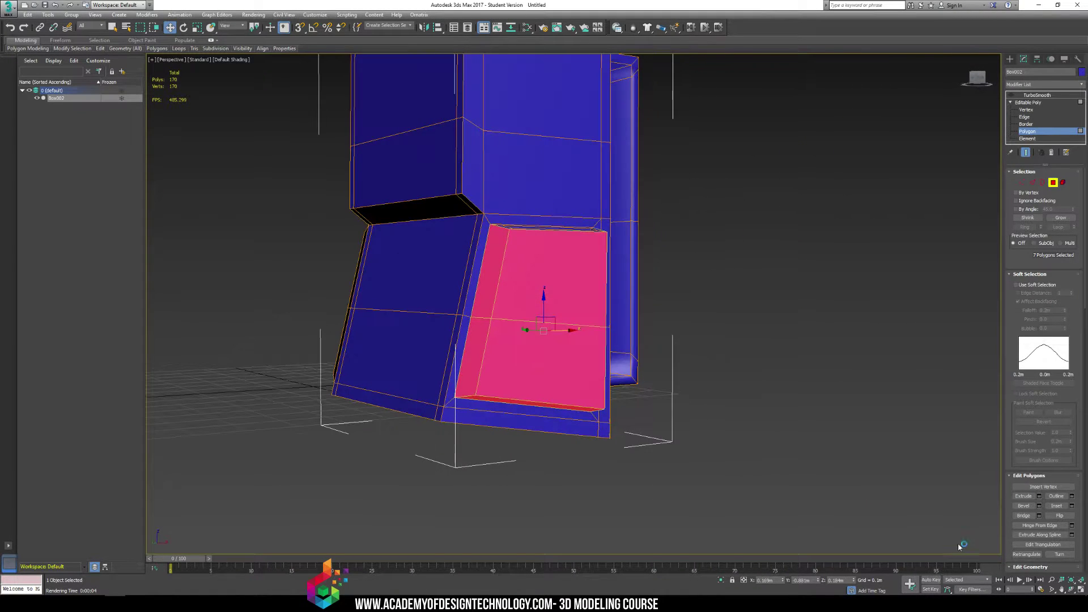
# - Assign smoothing group 21 to the selected side pocket polygons, enable TurboSmooth, and deselect the model
pyautogui.scroll(-5, 1038, 496)
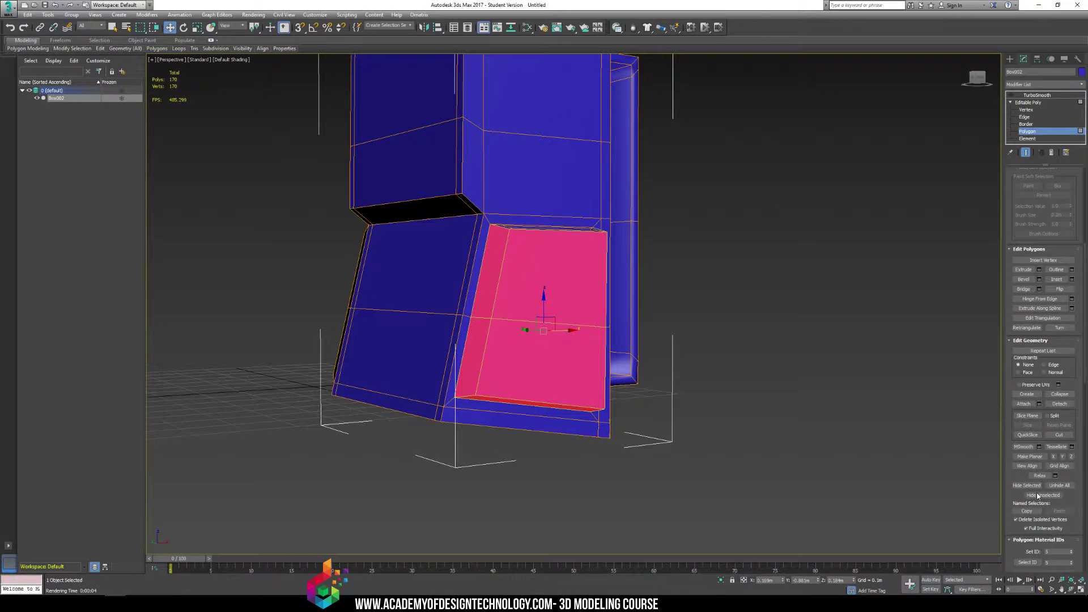
pyautogui.scroll(-4, 1011, 527)
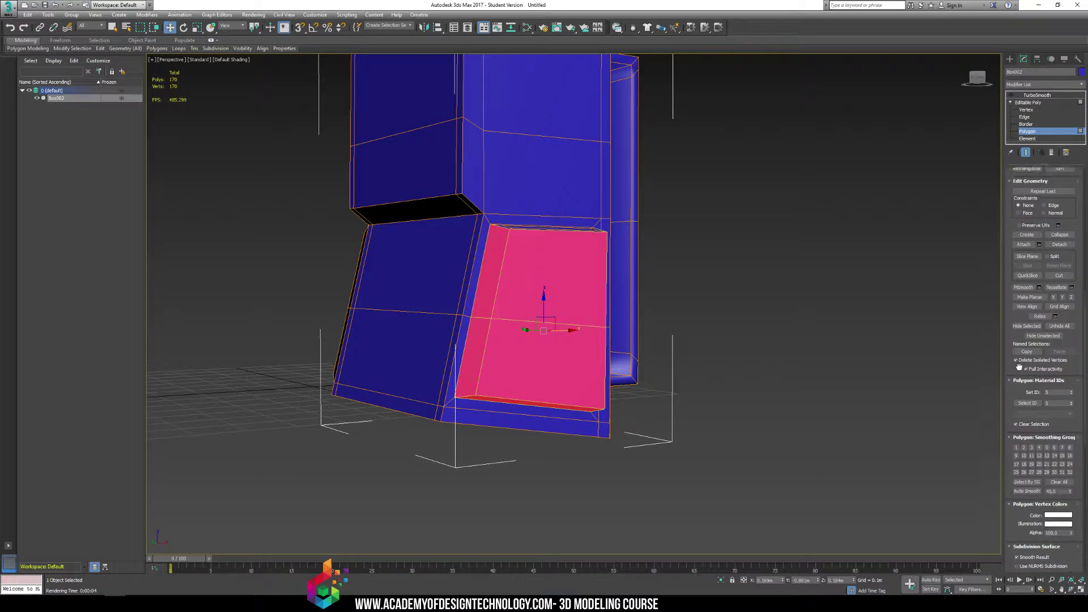
pyautogui.click(1047, 456)
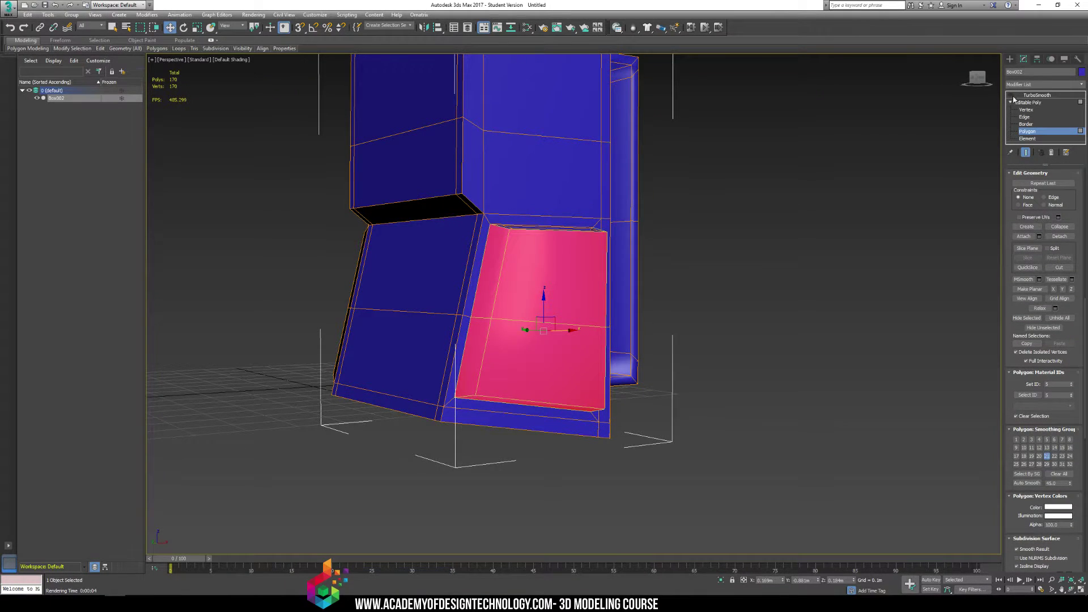
pyautogui.click(1011, 95)
pyautogui.click(1010, 59)
pyautogui.click(772, 189)
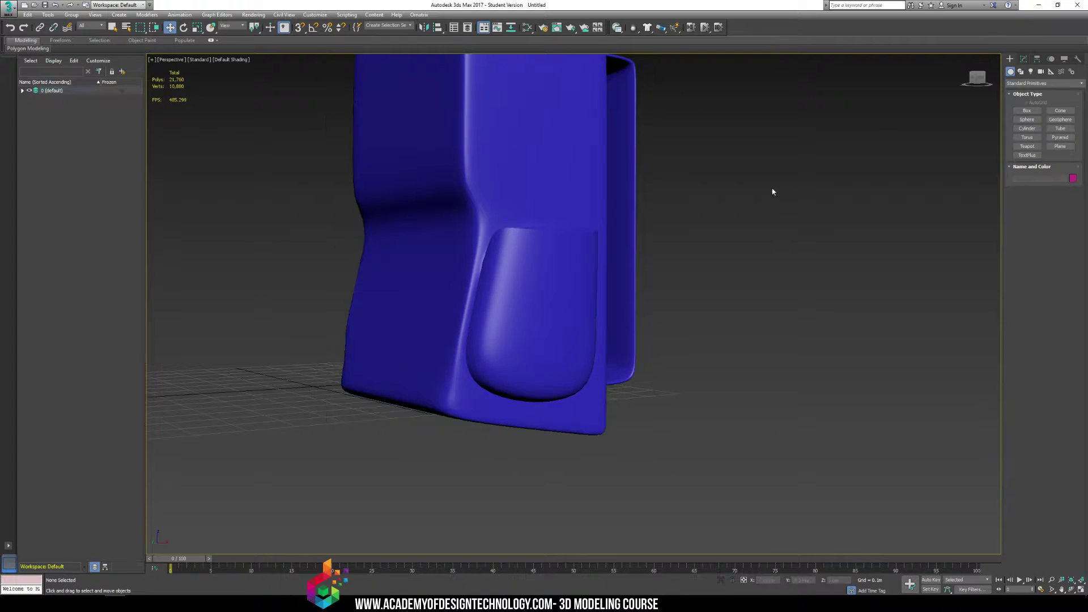
# - Examine the smoothed bag from both sides, checking the side pockets and their edges up close
pyautogui.keyDown('alt'); pyautogui.moveTo(773, 189); pyautogui.dragTo(680, 244, button='middle'); pyautogui.keyUp('alt')
pyautogui.keyDown('alt'); pyautogui.moveTo(458, 361); pyautogui.dragTo(517, 297, button='middle'); pyautogui.keyUp('alt')
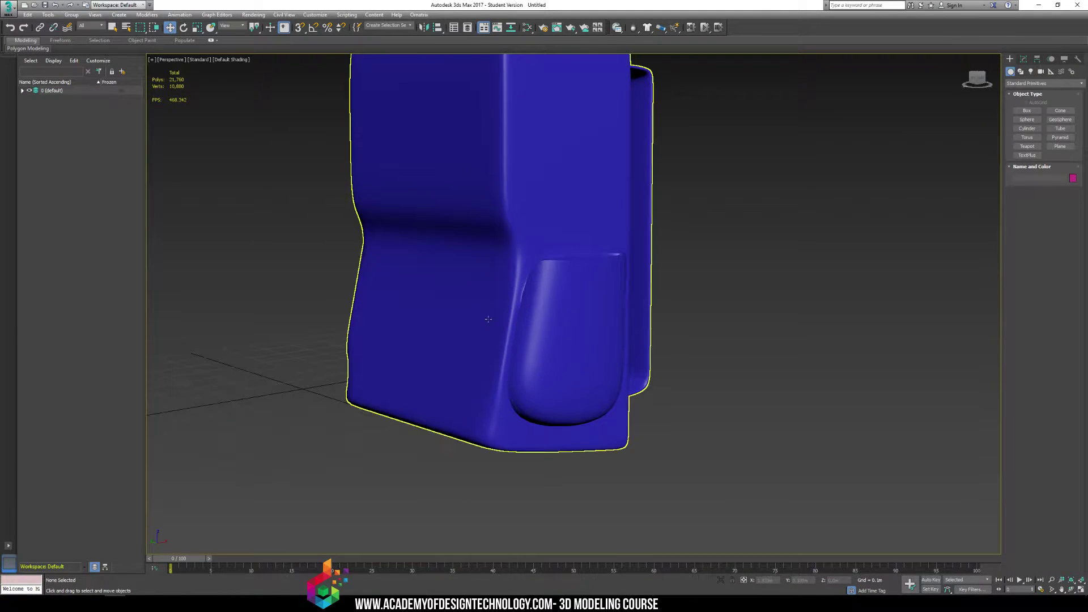
pyautogui.click(517, 297)
pyautogui.scroll(5, 513, 294)
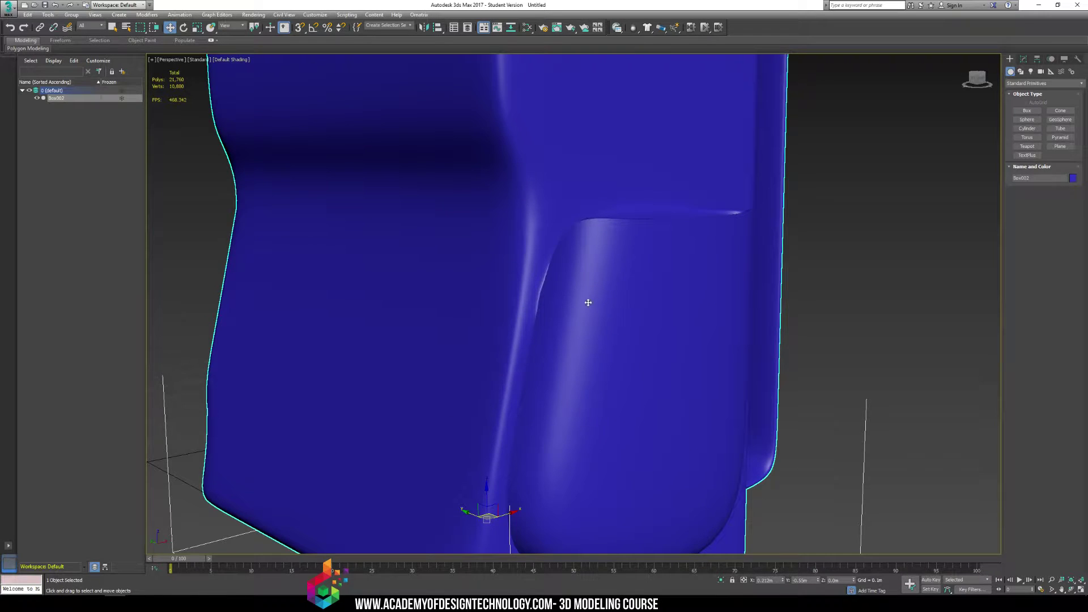
pyautogui.scroll(-8, 486, 314)
pyautogui.keyDown('alt'); pyautogui.moveTo(454, 335); pyautogui.dragTo(439, 315, button='middle'); pyautogui.keyUp('alt')
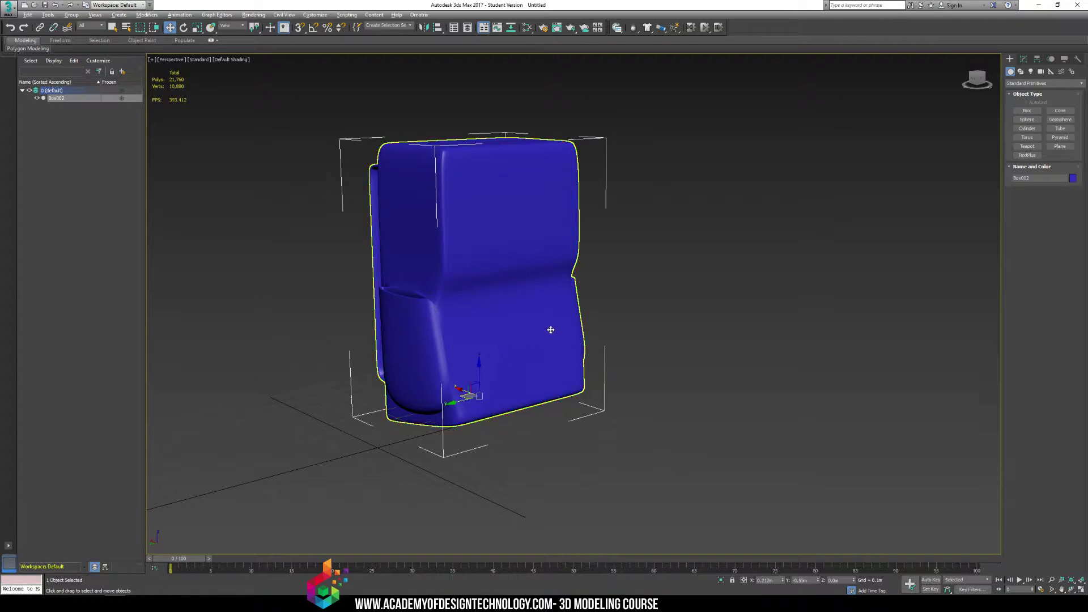
pyautogui.keyDown('alt'); pyautogui.moveTo(554, 325); pyautogui.dragTo(469, 257, button='middle'); pyautogui.keyUp('alt')
pyautogui.scroll(4, 469, 257)
pyautogui.scroll(-4, 516, 315)
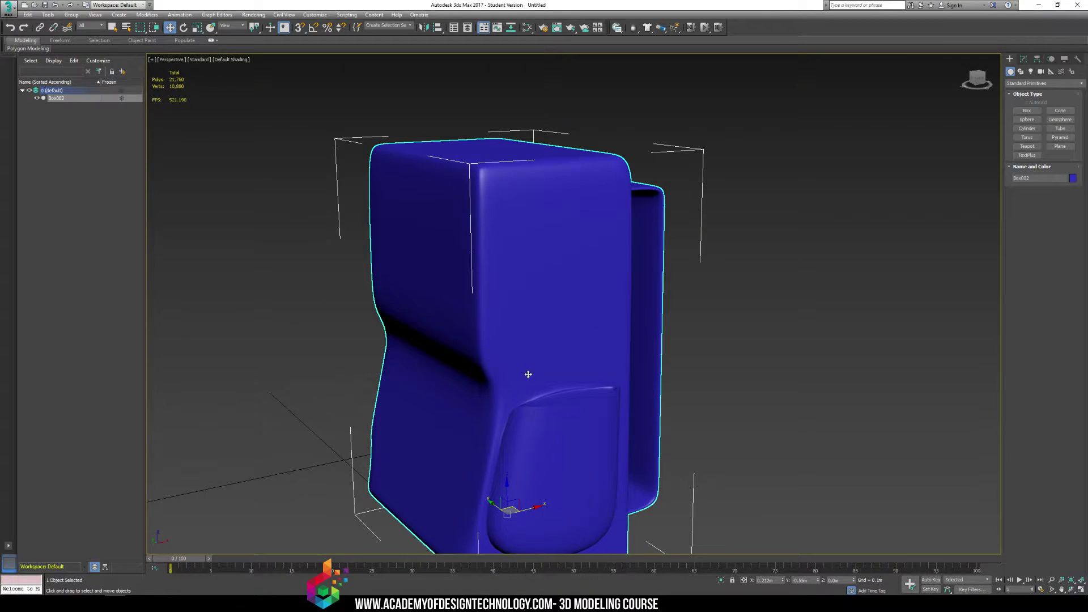
pyautogui.moveTo(528, 374); pyautogui.dragTo(510, 321, button='middle')
# - Return to Polygon level and pick the narrow body polygons around the side pocket one at a time to inspect their layout
pyautogui.click(1023, 59)
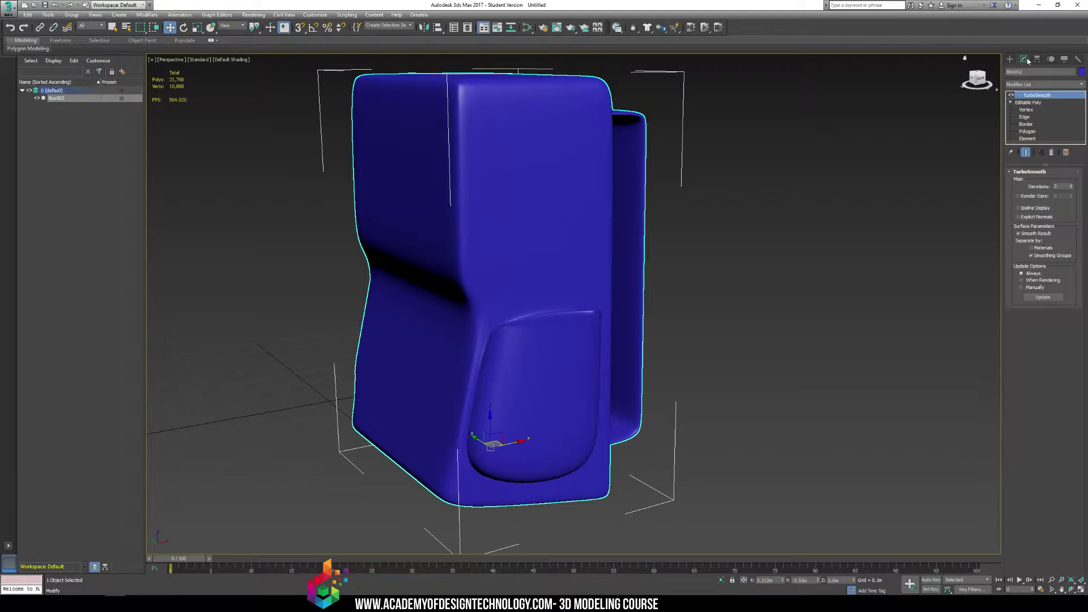
pyautogui.press('4')
pyautogui.scroll(5, 501, 225)
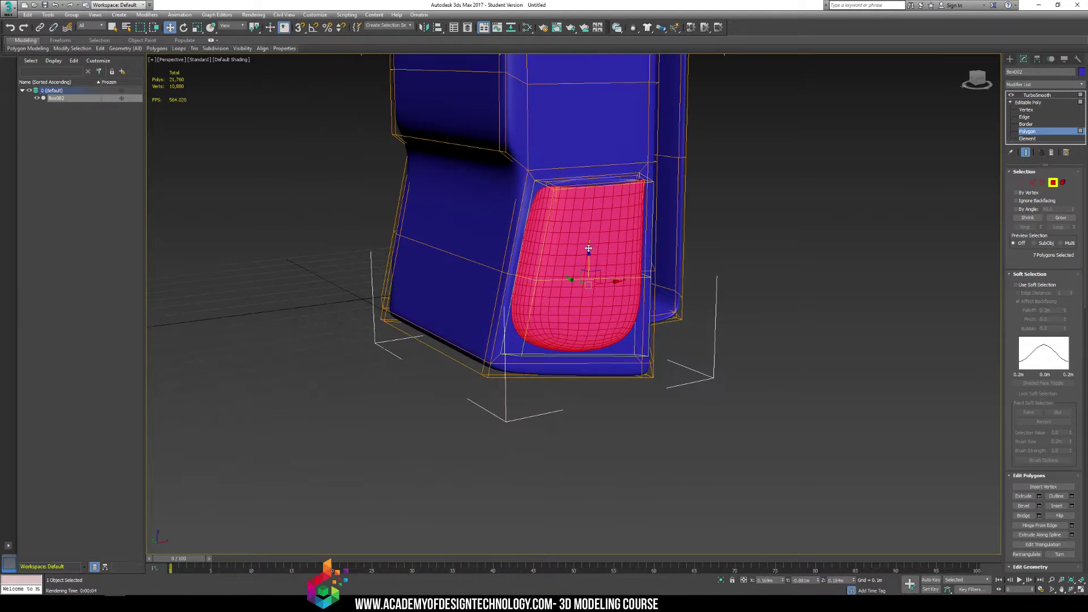
pyautogui.click(481, 259)
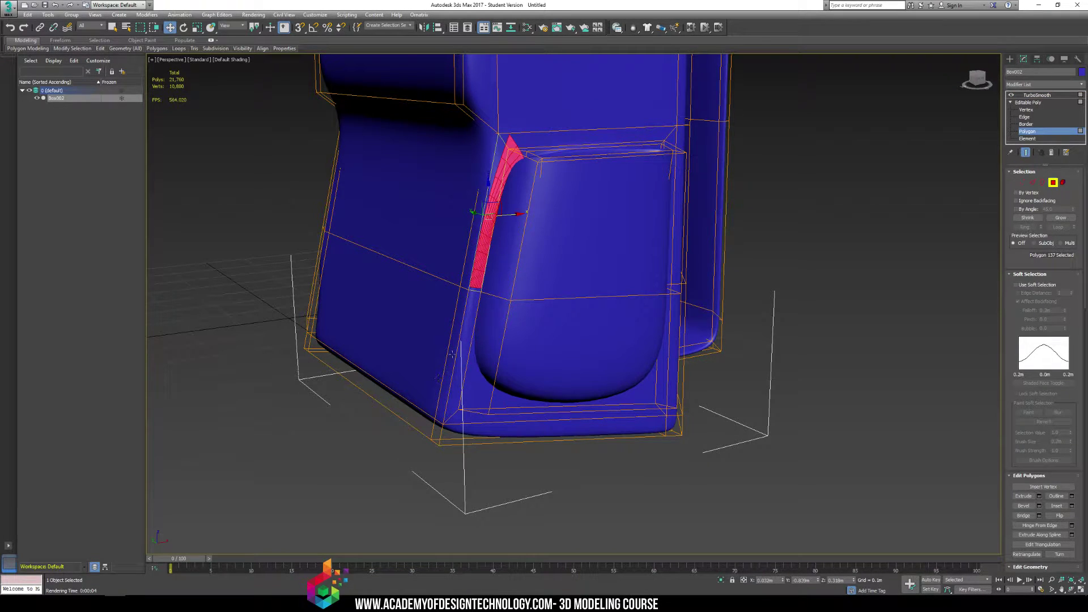
pyautogui.keyDown('alt'); pyautogui.moveTo(481, 266); pyautogui.dragTo(481, 258, button='middle'); pyautogui.keyUp('alt')
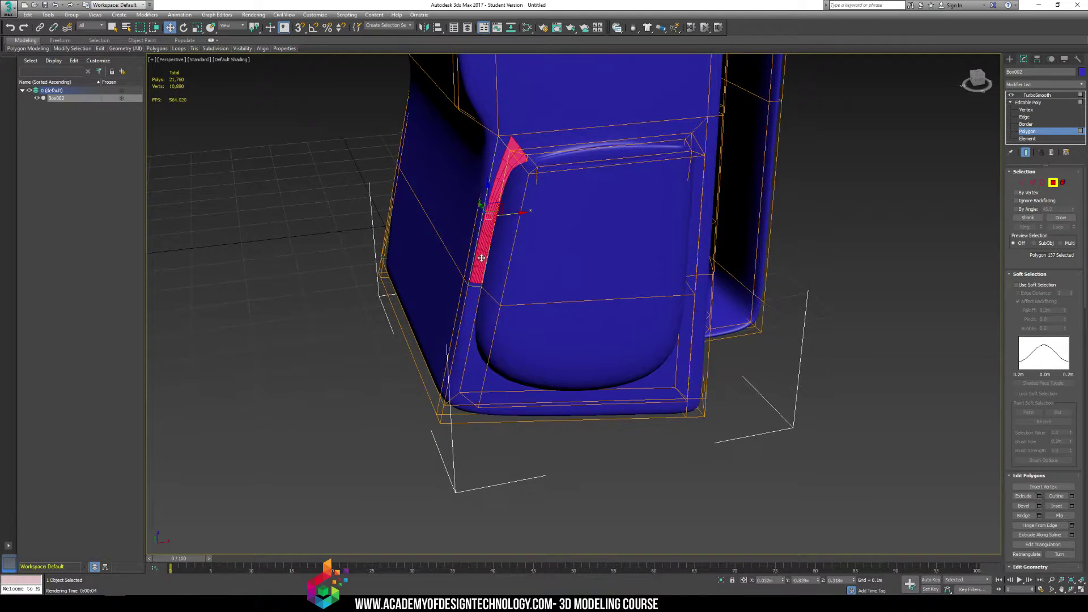
pyautogui.click(461, 362)
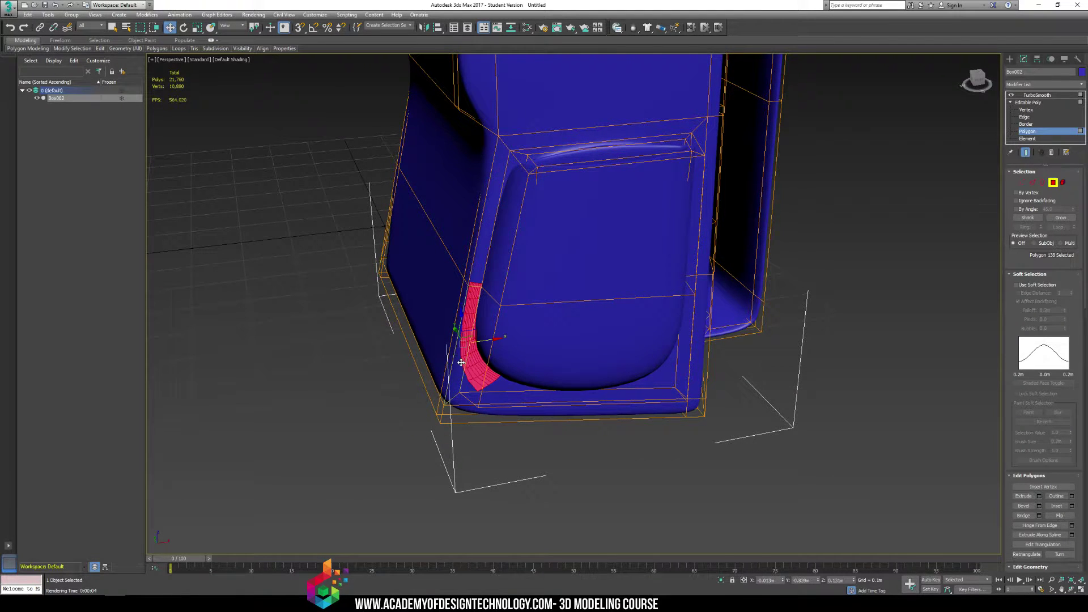
pyautogui.click(525, 377)
pyautogui.click(481, 364)
pyautogui.keyDown('alt'); pyautogui.moveTo(481, 363); pyautogui.dragTo(471, 340, button='middle'); pyautogui.keyUp('alt')
pyautogui.click(474, 364)
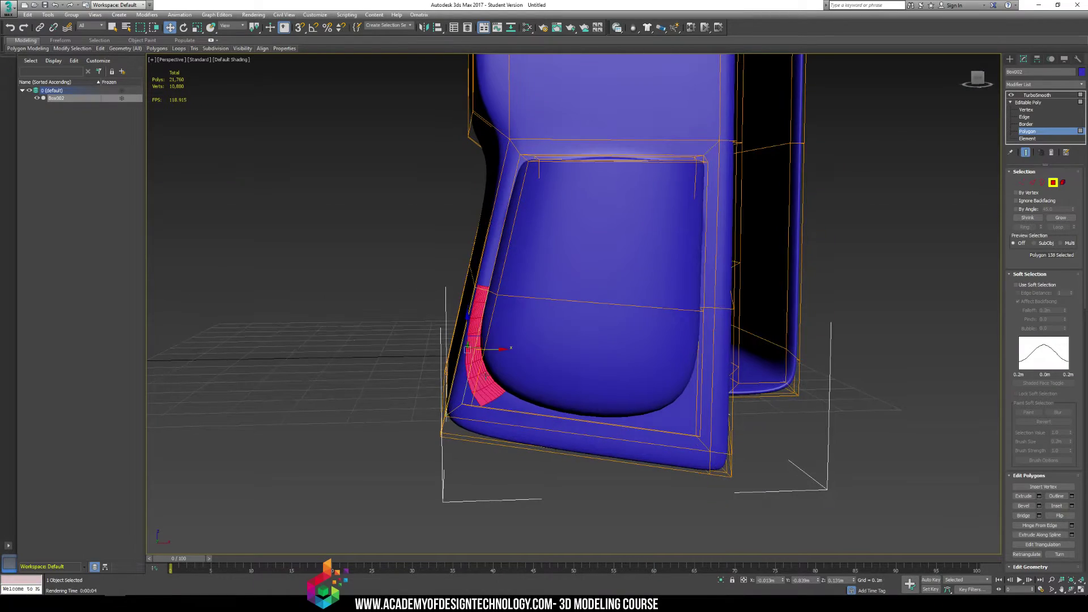
pyautogui.click(518, 415)
pyautogui.click(701, 408)
pyautogui.click(701, 152)
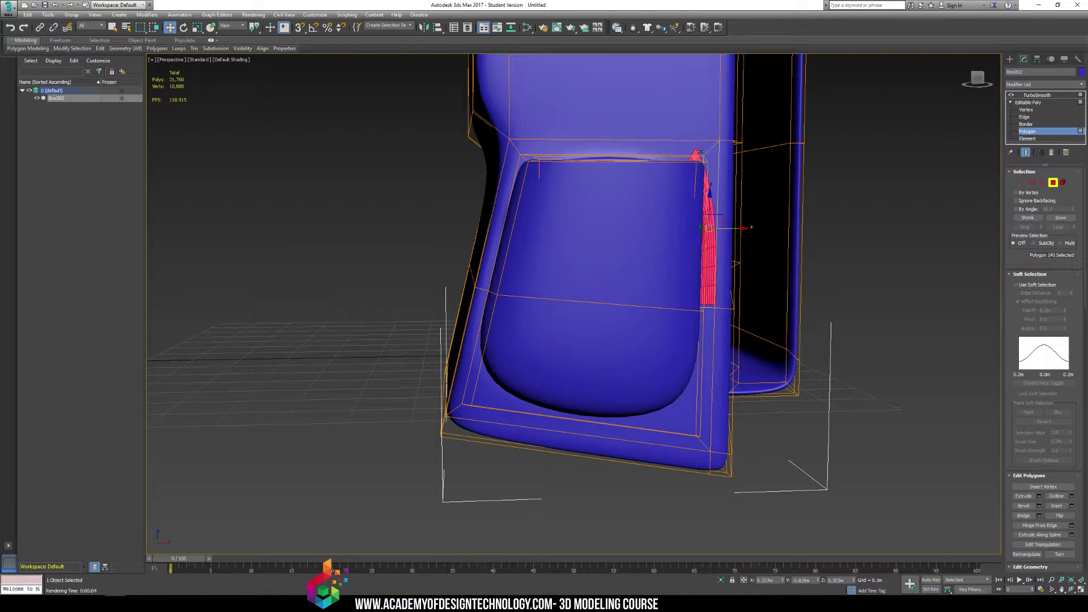
pyautogui.moveTo(688, 152)
pyautogui.keyDown('alt'); pyautogui.mouseDown(button='middle')
pyautogui.moveTo(692, 194)
pyautogui.moveTo(682, 161)
pyautogui.moveTo(630, 182)
pyautogui.moveTo(671, 147)
pyautogui.mouseUp(button='middle'); pyautogui.keyUp('alt')
# - Disable TurboSmooth and select the four narrow rim polygons around the side pocket's top opening
pyautogui.click(1011, 95)
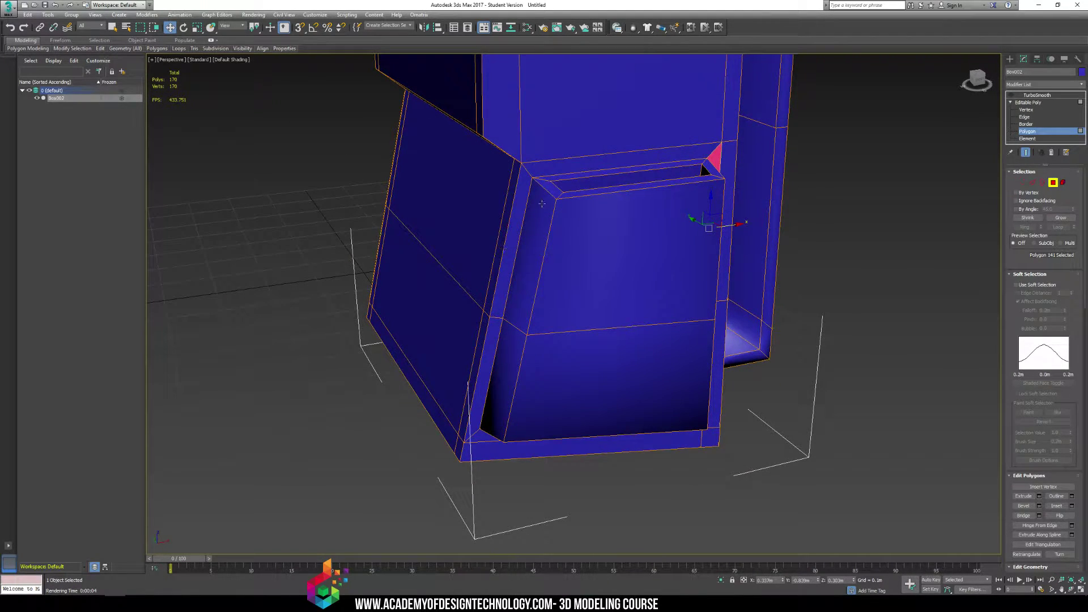
pyautogui.click(574, 171)
pyautogui.click(567, 179)
pyautogui.keyDown('ctrl'); pyautogui.click(548, 185); pyautogui.keyUp('ctrl')
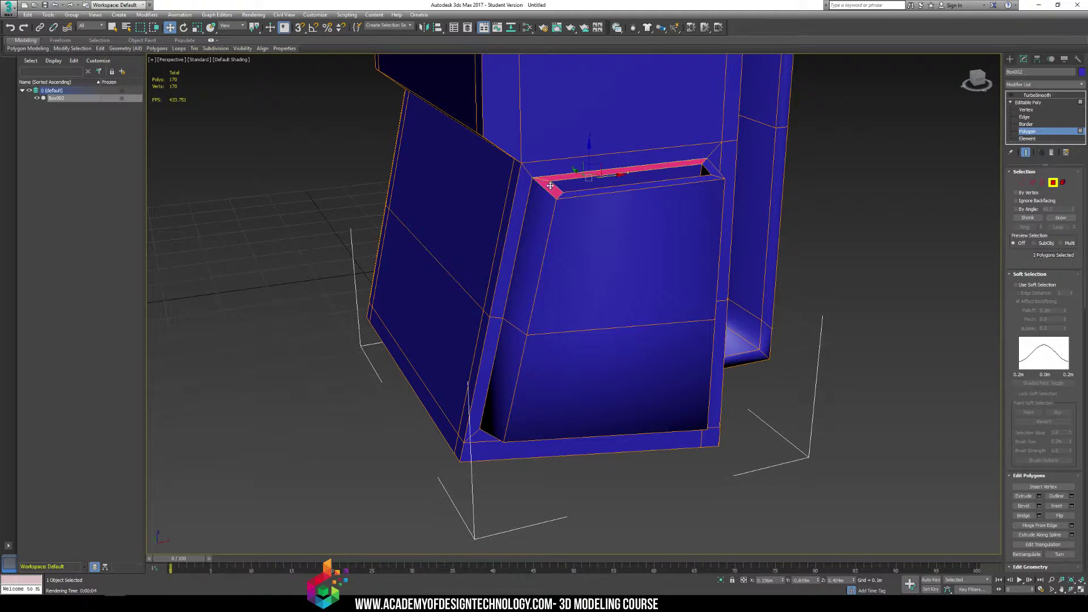
pyautogui.keyDown('ctrl'); pyautogui.click(608, 193); pyautogui.keyUp('ctrl')
pyautogui.keyDown('ctrl'); pyautogui.click(706, 170); pyautogui.keyUp('ctrl')
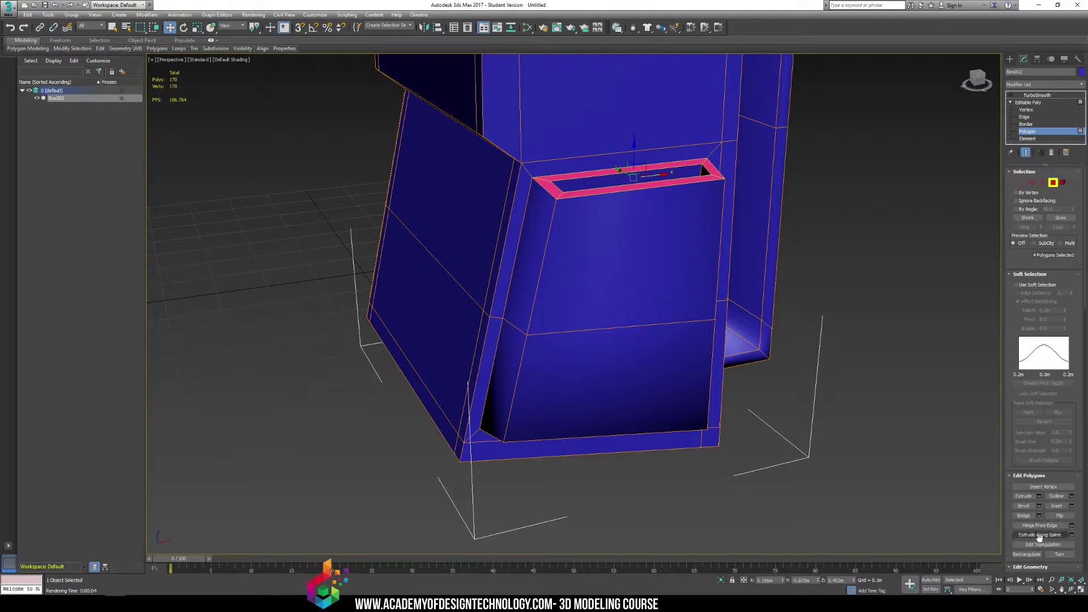
# - Assign smoothing group 21 to the pocket's rim polygons, clear the selection, and enable TurboSmooth
pyautogui.scroll(-5, 1048, 409)
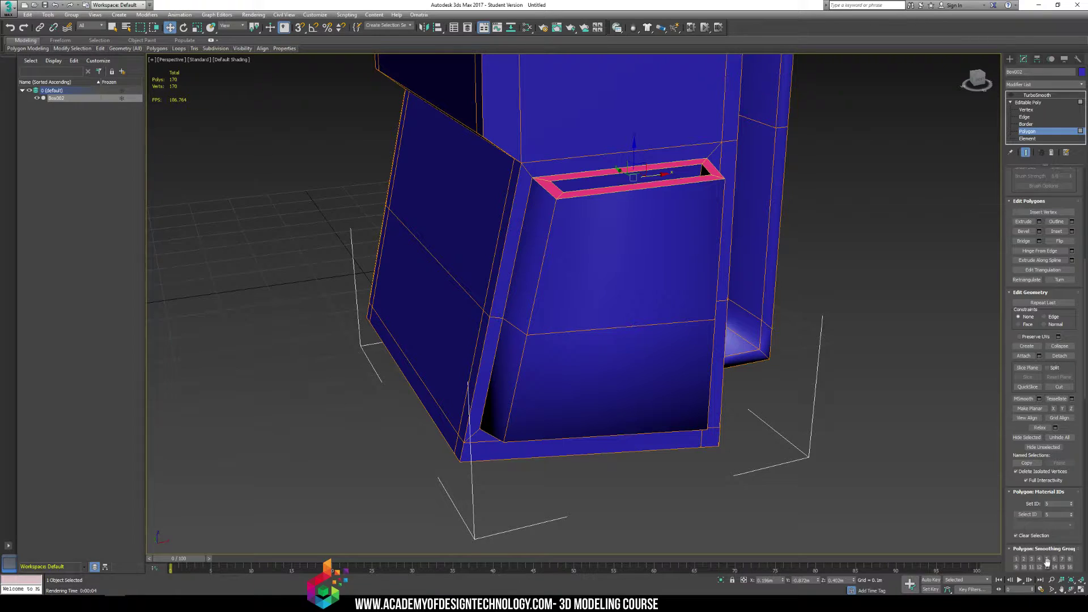
pyautogui.scroll(-3, 1008, 542)
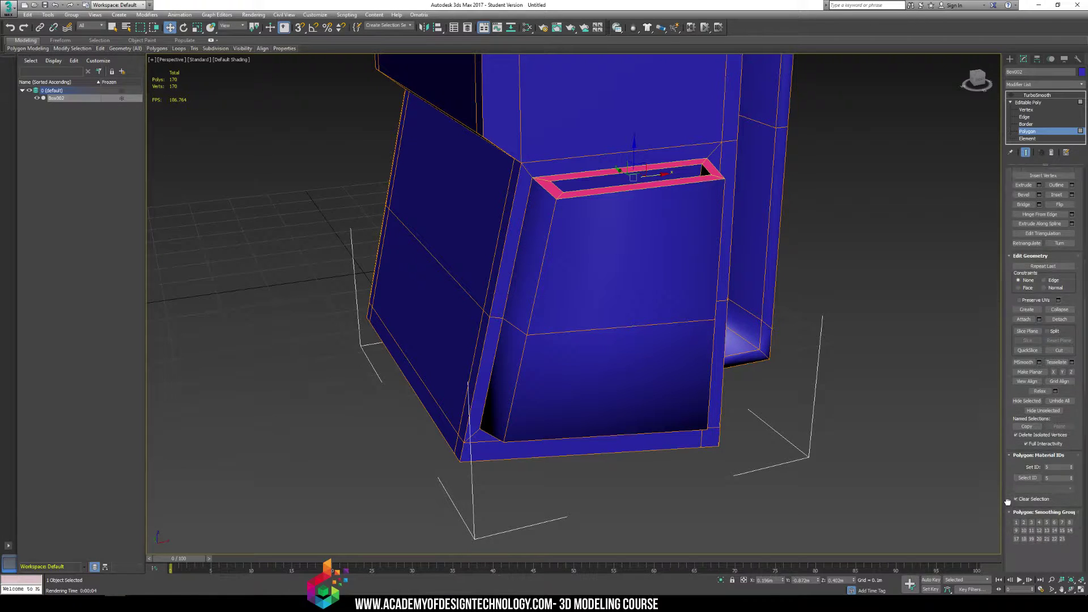
pyautogui.keyDown('ctrl'); pyautogui.click(626, 338); pyautogui.keyUp('ctrl')
pyautogui.click(1046, 517)
pyautogui.click(865, 262)
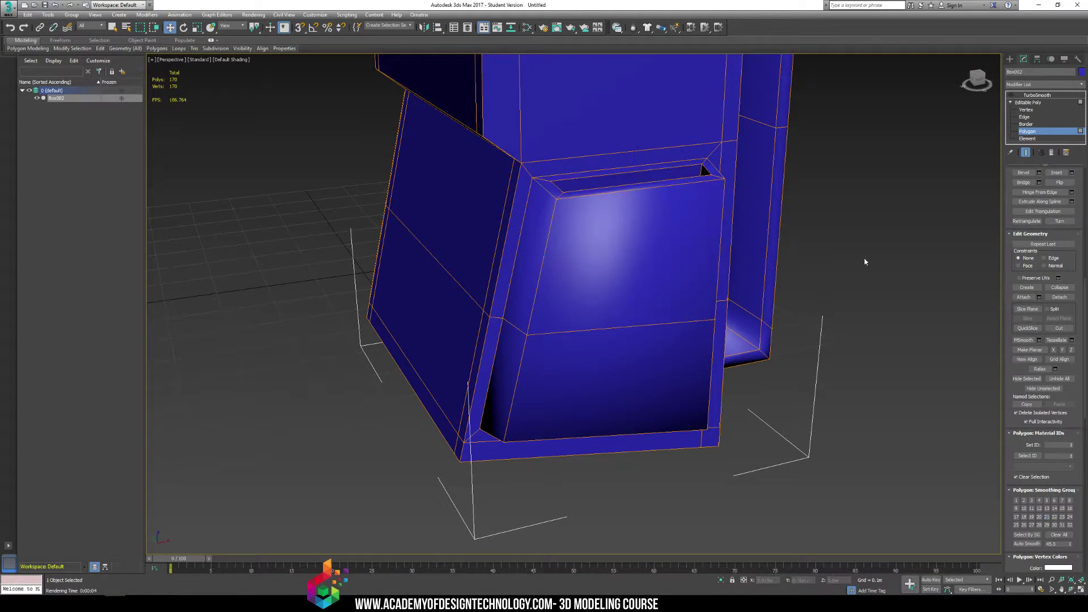
pyautogui.click(1012, 95)
# - Select the front corner polygon of the smoothed pocket rim and rotate it slightly
pyautogui.keyDown('alt'); pyautogui.moveTo(970, 122); pyautogui.dragTo(838, 187, button='middle'); pyautogui.keyUp('alt')
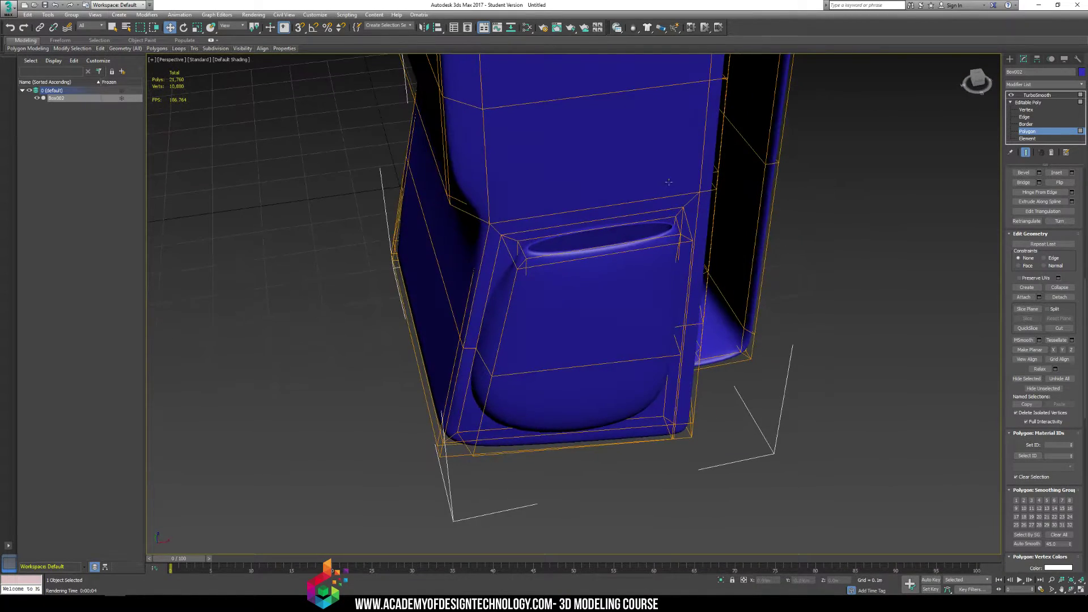
pyautogui.click(517, 249)
pyautogui.click(515, 250)
pyautogui.click(528, 249)
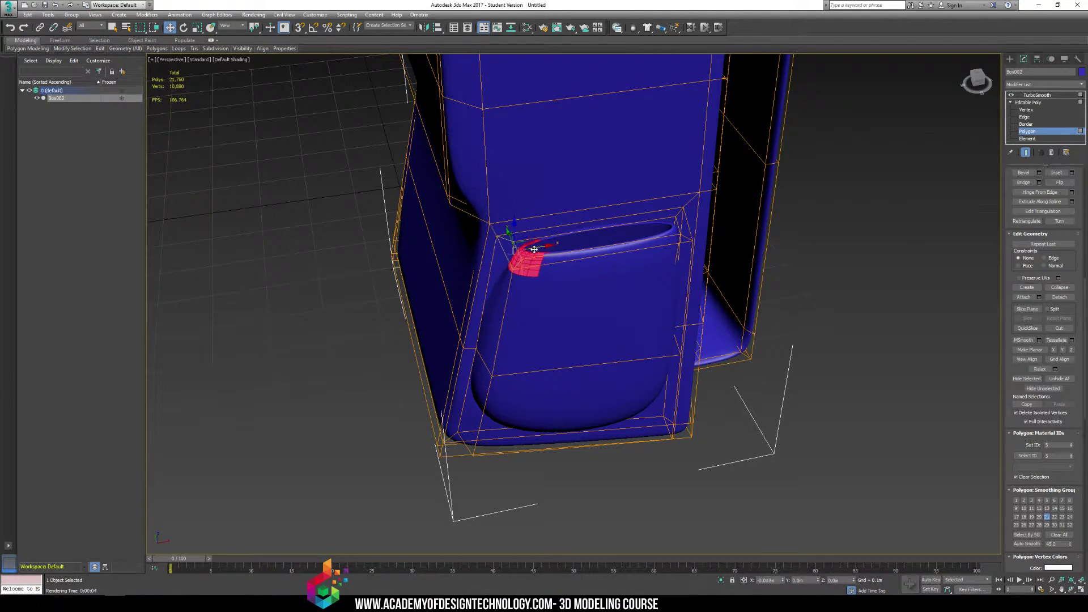
pyautogui.press('e')
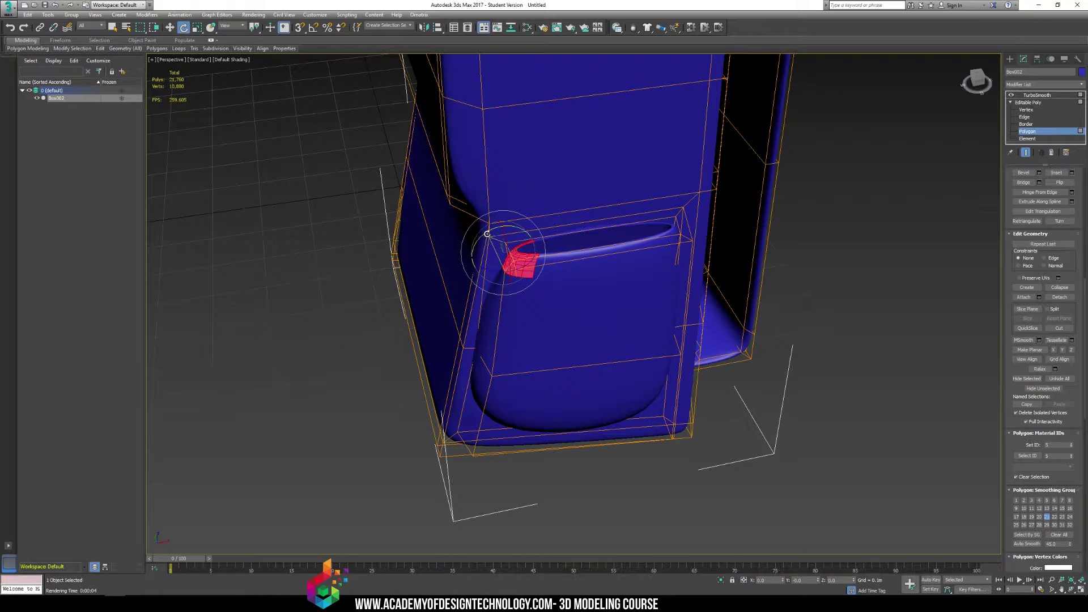
pyautogui.moveTo(487, 234); pyautogui.dragTo(547, 238)
pyautogui.keyDown('alt'); pyautogui.moveTo(572, 266); pyautogui.dragTo(628, 226, button='middle'); pyautogui.keyUp('alt')
# - Move the pocket's upper front-side polygon slightly toward the bag's front, then deselect the model and check the smoothed shape
pyautogui.click(644, 254)
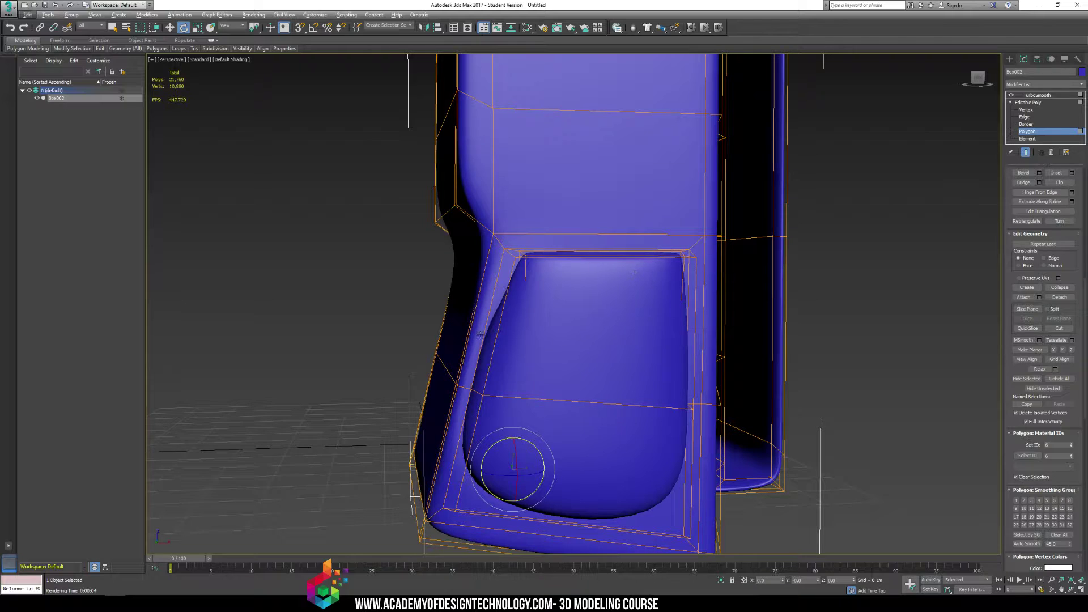
pyautogui.click(510, 335)
pyautogui.press('w')
pyautogui.moveTo(523, 324); pyautogui.dragTo(471, 322)
pyautogui.press('r')
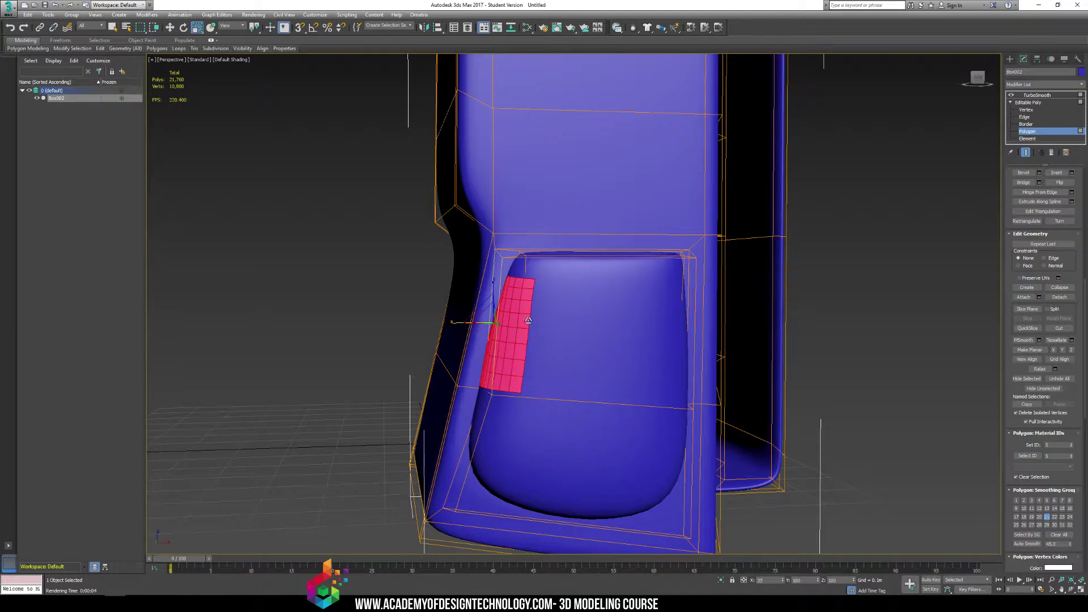
pyautogui.click(730, 298)
pyautogui.keyDown('alt'); pyautogui.moveTo(729, 298); pyautogui.dragTo(703, 300, button='middle'); pyautogui.keyUp('alt')
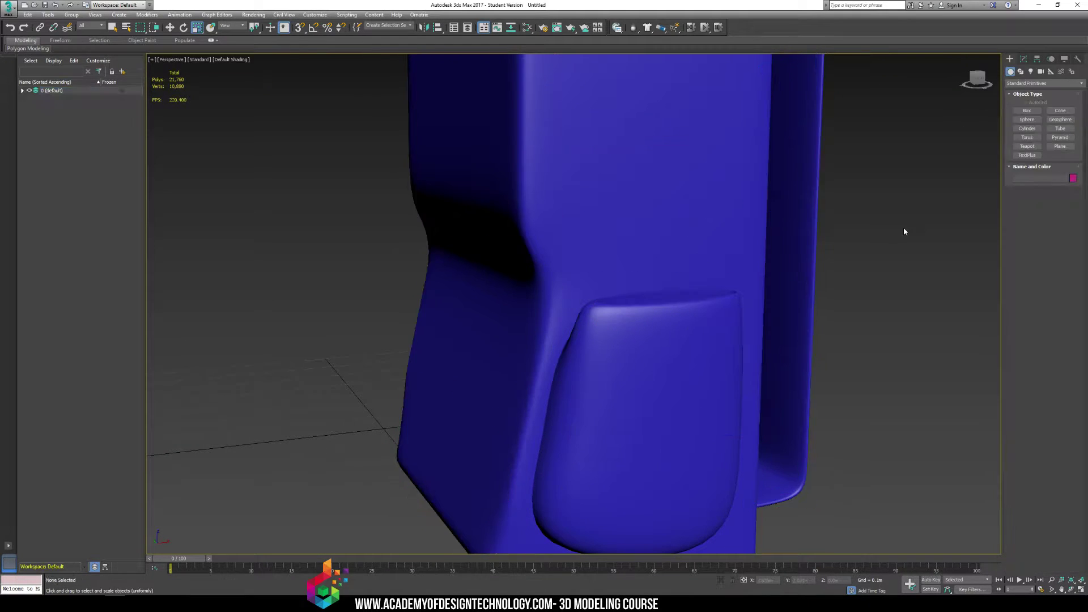
pyautogui.keyDown('alt'); pyautogui.moveTo(904, 231); pyautogui.dragTo(651, 268, button='middle'); pyautogui.keyUp('alt')
# - Reselect the bag at Polygon level and, in a wireframe Front view, select its upper front and top polygons
pyautogui.click(497, 175)
pyautogui.click(1023, 59)
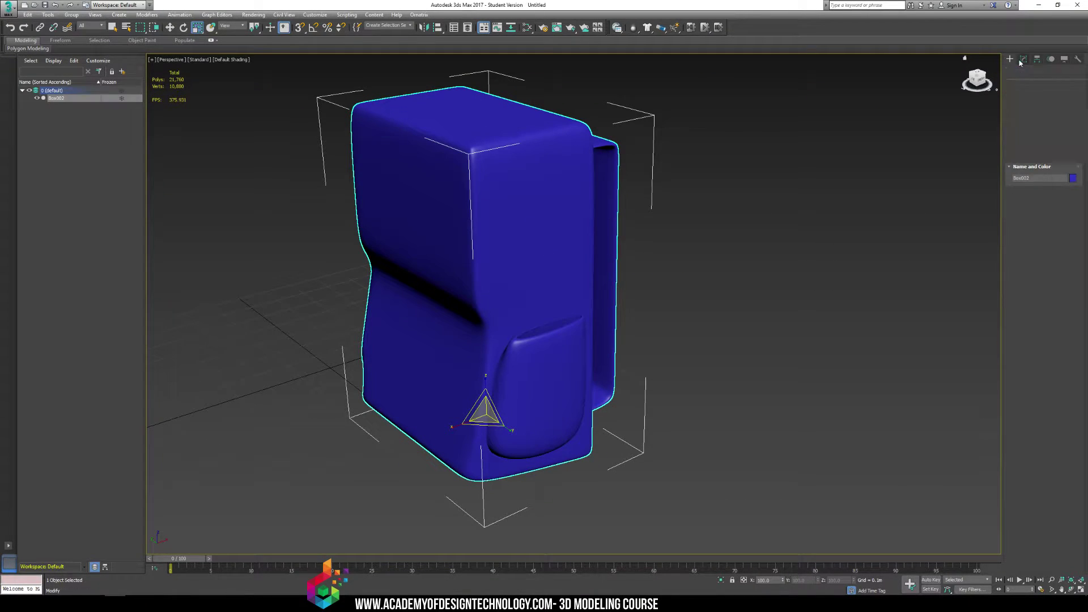
pyautogui.click(1027, 131)
pyautogui.press('f')
pyautogui.press('F3')
pyautogui.scroll(4, 581, 230)
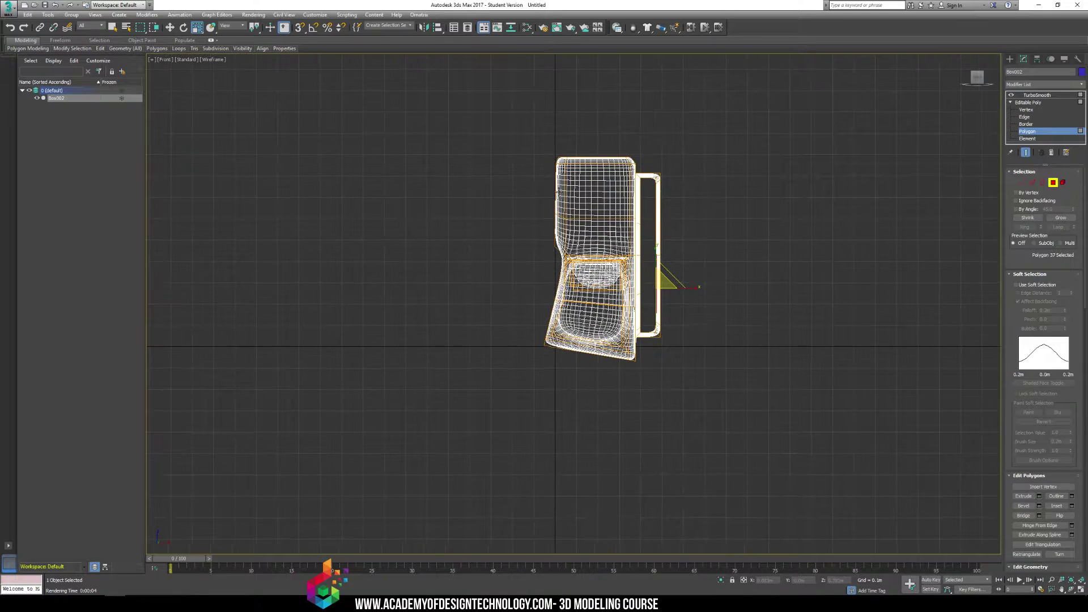
pyautogui.moveTo(571, 302); pyautogui.dragTo(575, 305)
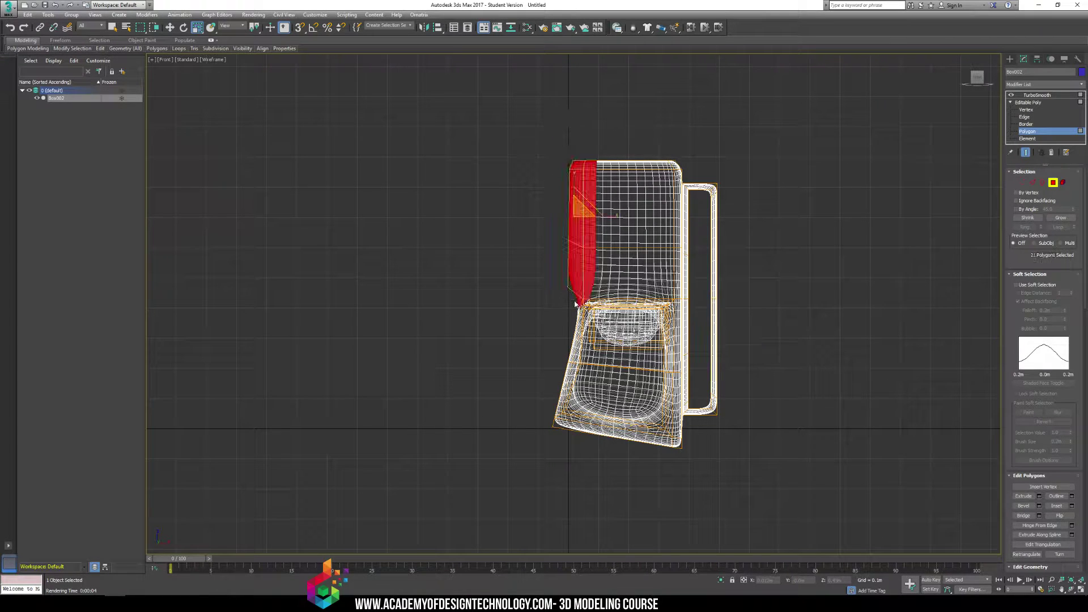
pyautogui.keyDown('ctrl'); pyautogui.moveTo(676, 161); pyautogui.dragTo(685, 170); pyautogui.keyUp('ctrl')
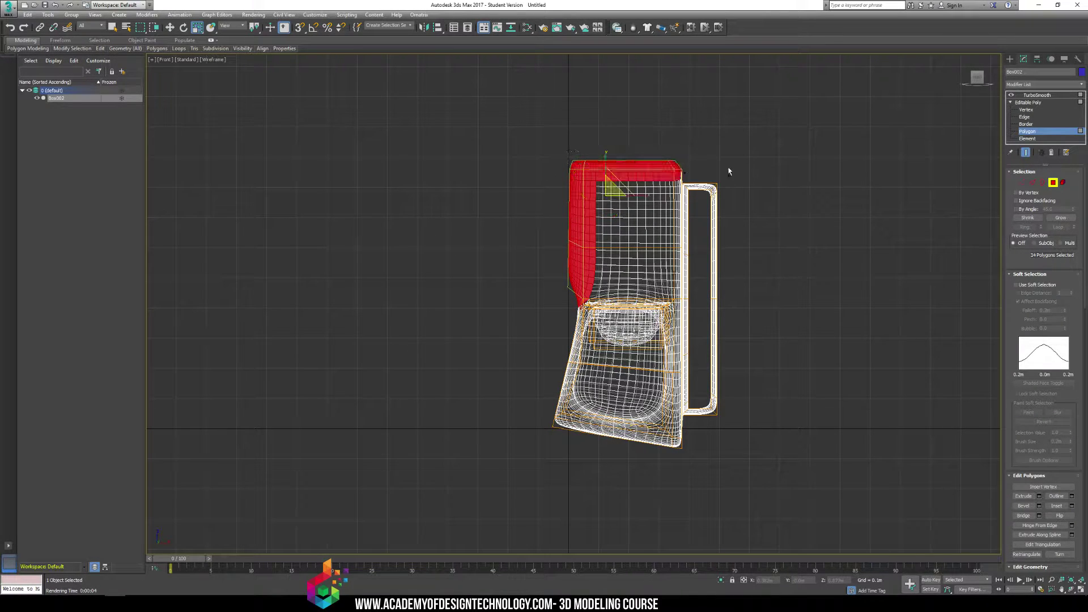
# - Turn off the TurboSmooth result and assign the selected upper-body polygons to smoothing group 3 in the perspective view
pyautogui.click(1010, 96)
pyautogui.press('p')
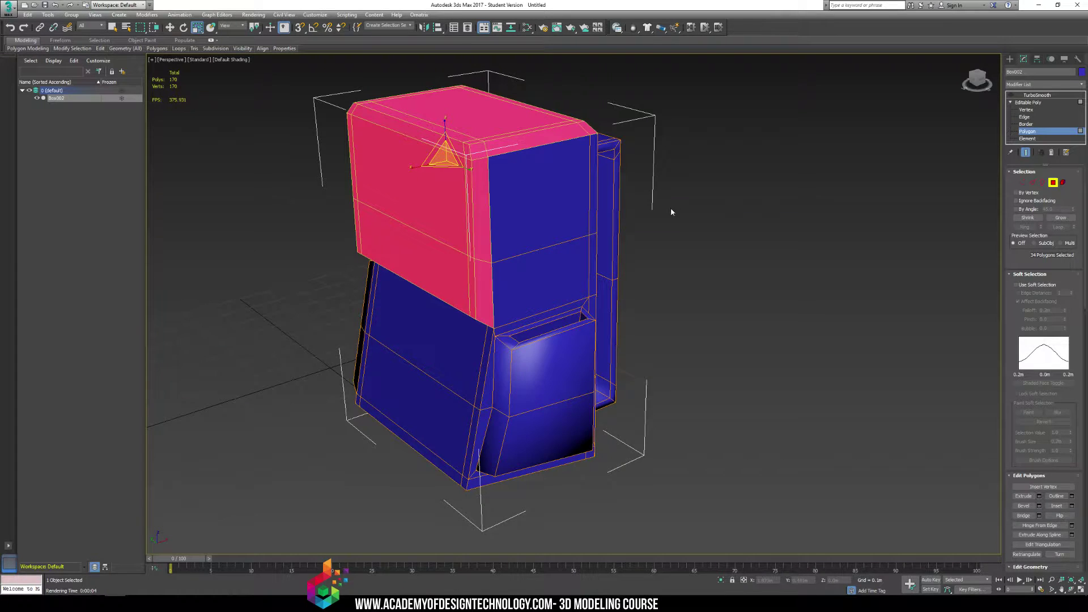
pyautogui.press('F3')
pyautogui.press('F3')
pyautogui.moveTo(516, 226)
pyautogui.keyDown('alt'); pyautogui.mouseDown(button='middle')
pyautogui.moveTo(510, 165)
pyautogui.moveTo(522, 207)
pyautogui.mouseUp(button='middle'); pyautogui.keyUp('alt')
pyautogui.scroll(2, 522, 206)
pyautogui.scroll(-5, 1020, 453)
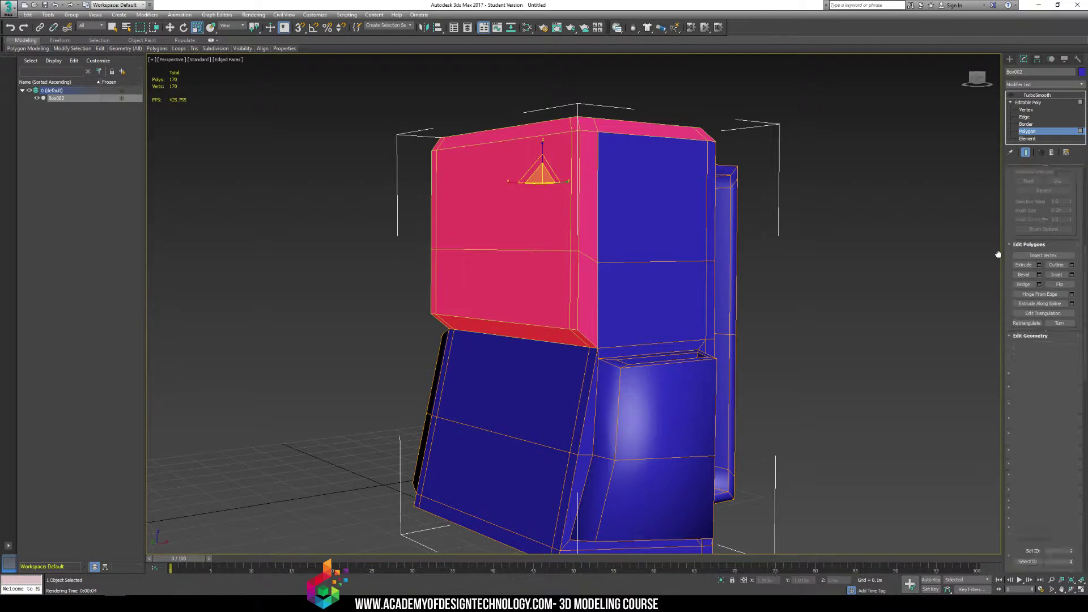
pyautogui.click(1032, 548)
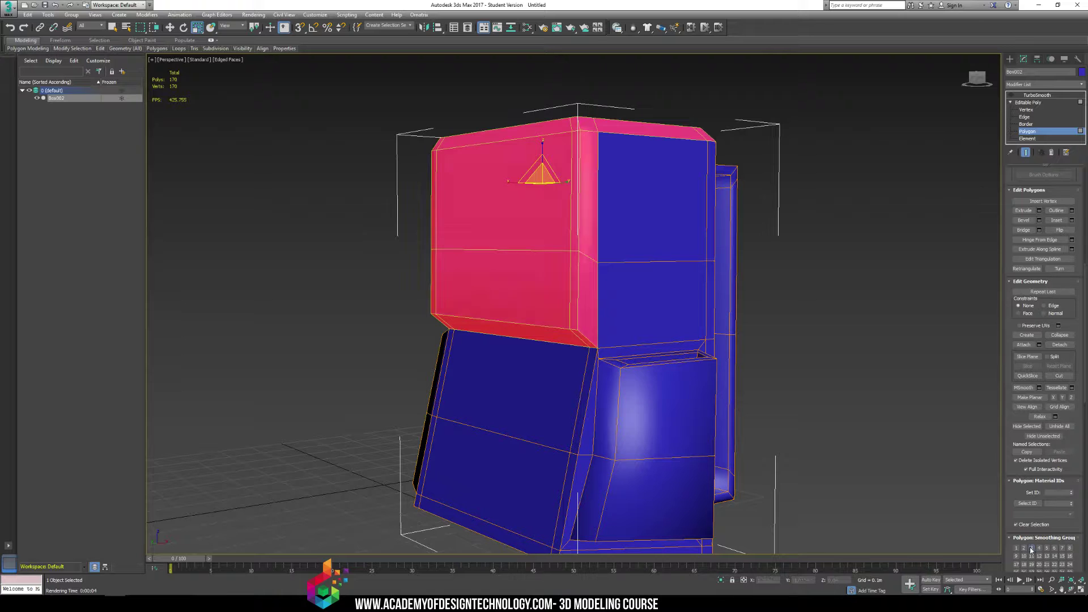
# - Turn TurboSmooth back on, hide the edge overlay and examine the smoothed backpack from several sides with nothing selected
pyautogui.click(1011, 94)
pyautogui.press('F2')
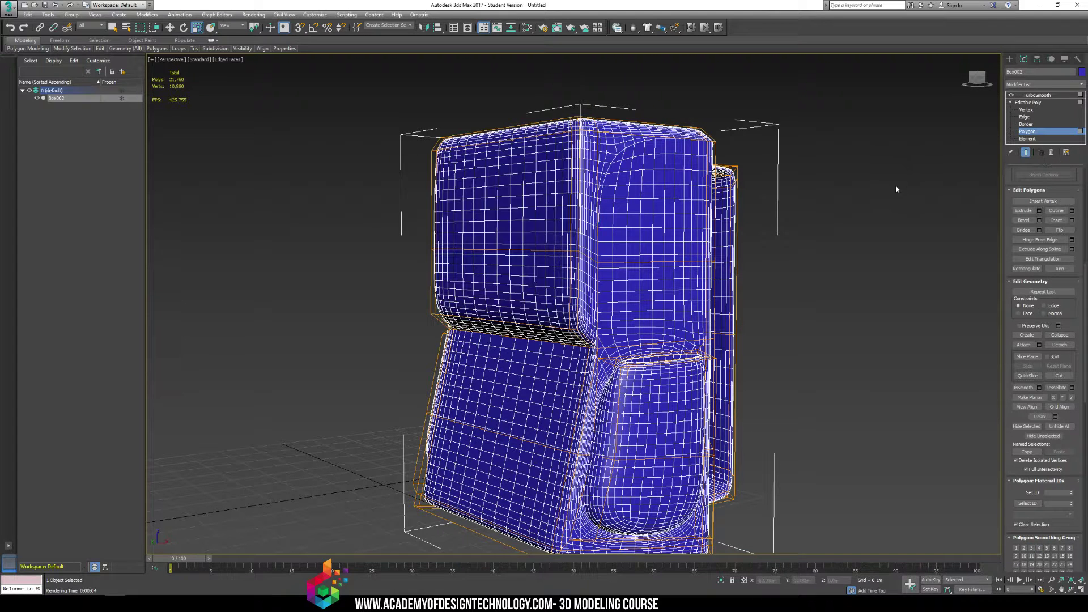
pyautogui.press('F4')
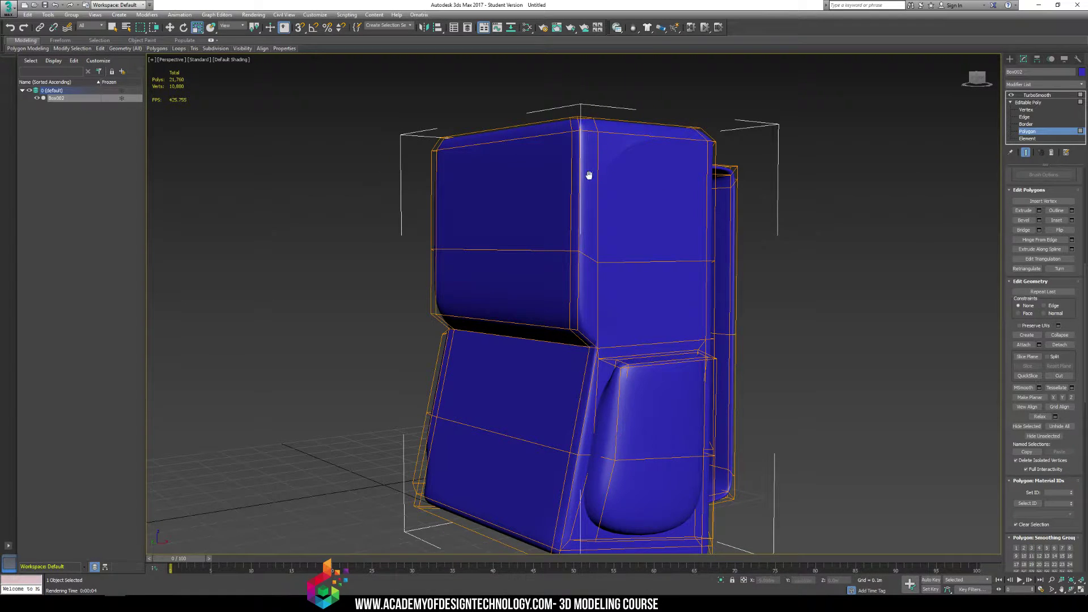
pyautogui.keyDown('alt'); pyautogui.moveTo(590, 175); pyautogui.dragTo(561, 178, button='middle'); pyautogui.keyUp('alt')
pyautogui.click(1008, 60)
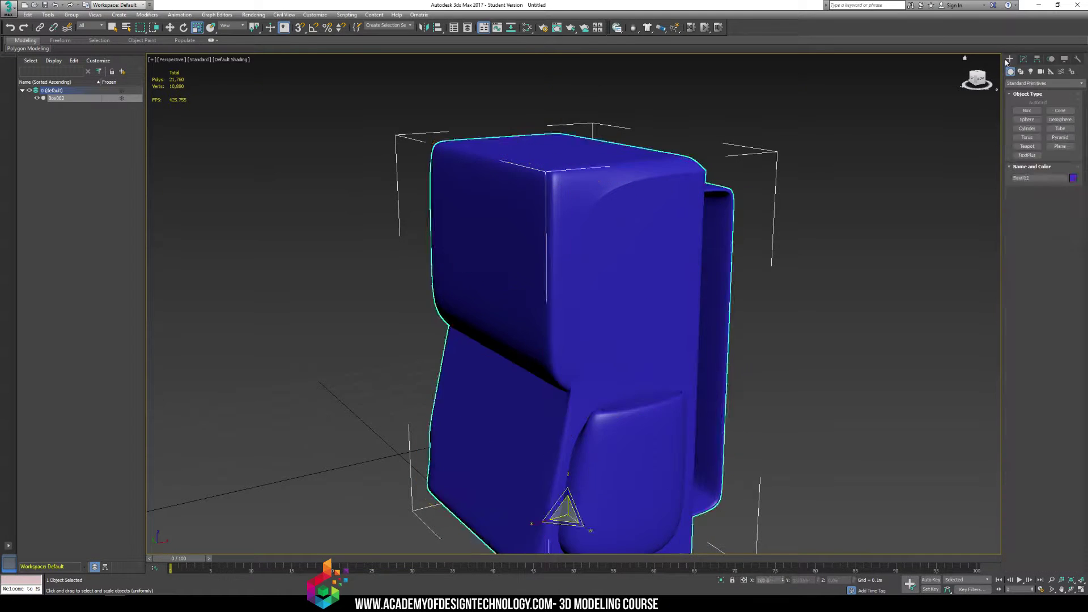
pyautogui.click(839, 187)
pyautogui.keyDown('alt'); pyautogui.moveTo(602, 340); pyautogui.dragTo(768, 275, button='middle'); pyautogui.keyUp('alt')
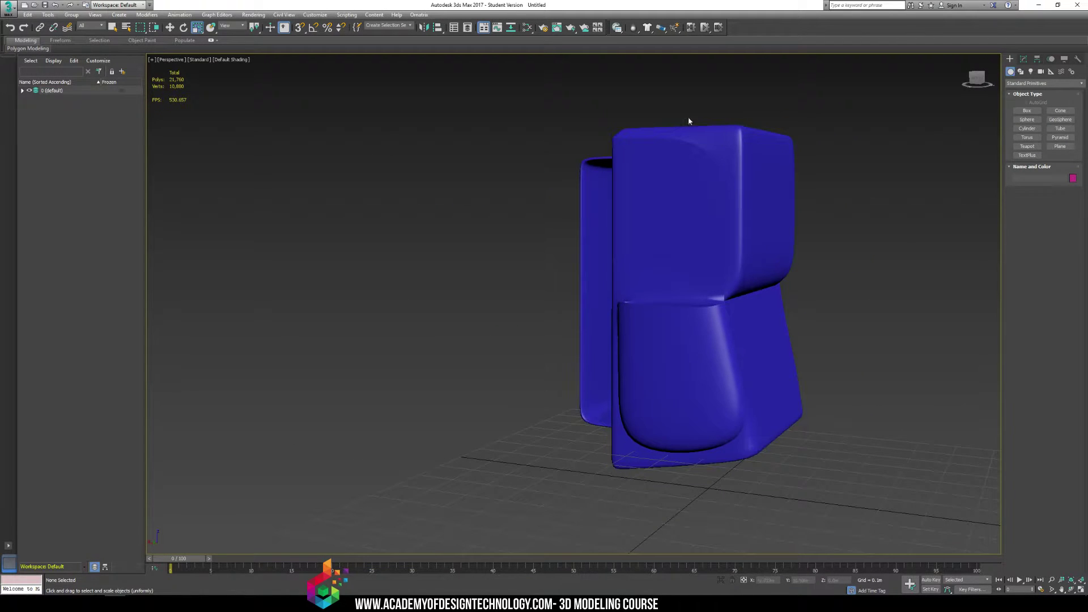
pyautogui.keyDown('alt'); pyautogui.moveTo(689, 121); pyautogui.dragTo(748, 182, button='middle'); pyautogui.keyUp('alt')
# - Delete the polygons covering the front and top of the backpack's upper body
pyautogui.click(748, 182)
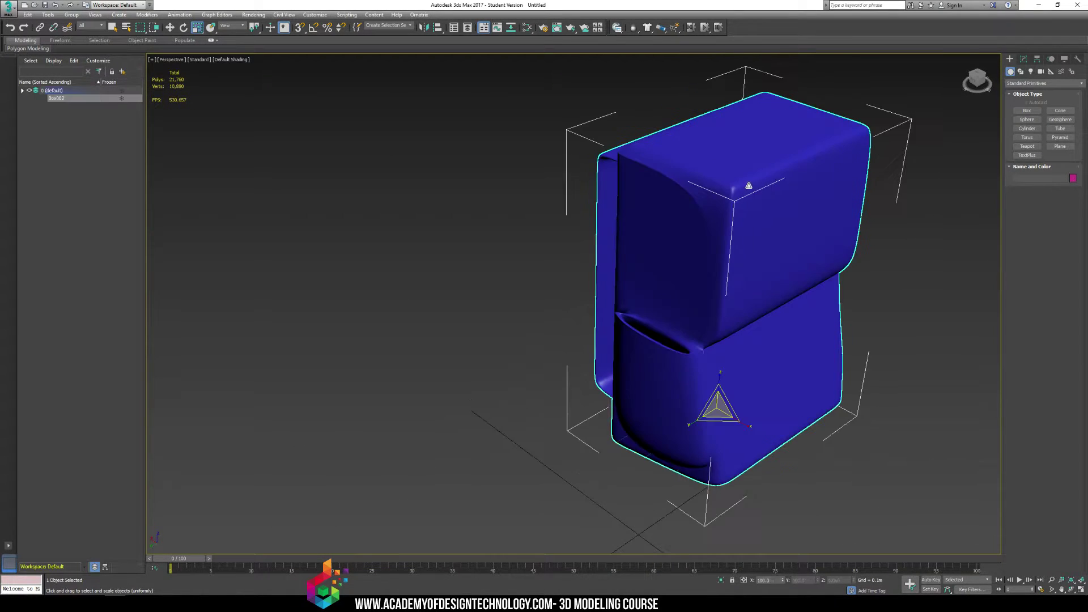
pyautogui.click(1024, 59)
pyautogui.click(1027, 131)
pyautogui.keyDown('alt'); pyautogui.moveTo(935, 165); pyautogui.dragTo(904, 152, button='middle'); pyautogui.keyUp('alt')
pyautogui.moveTo(807, 271); pyautogui.dragTo(808, 272)
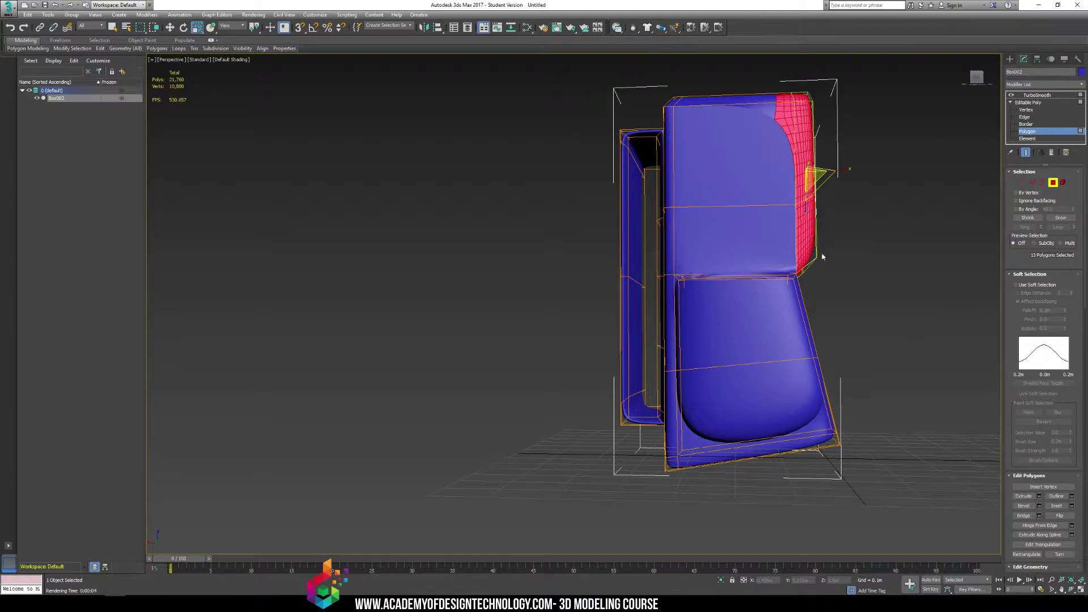
pyautogui.keyDown('alt'); pyautogui.moveTo(819, 250); pyautogui.dragTo(816, 236, button='middle'); pyautogui.keyUp('alt')
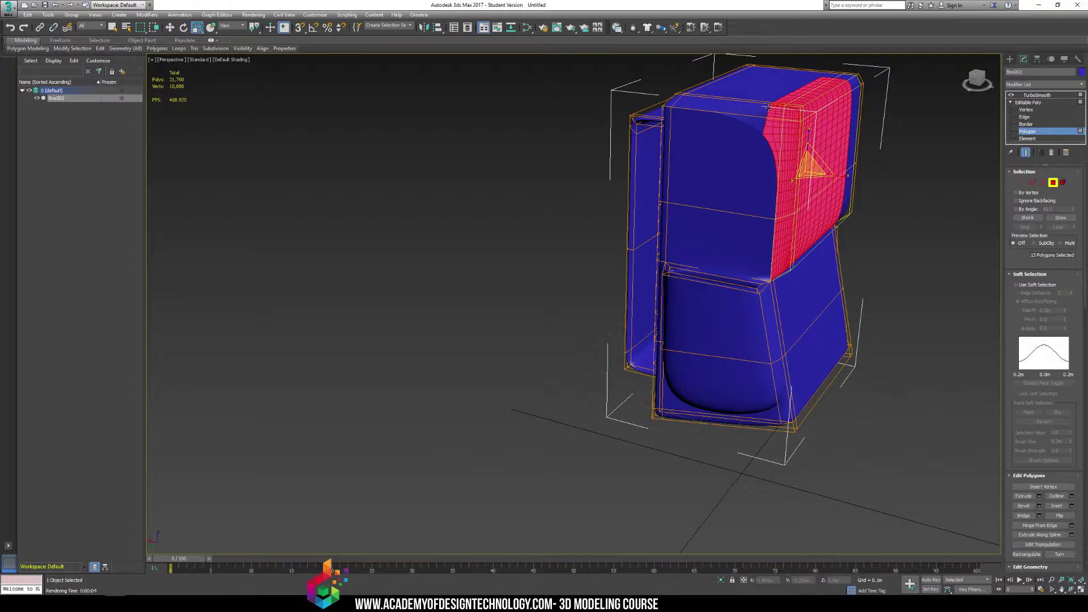
pyautogui.press('Delete')
pyautogui.keyDown('alt'); pyautogui.moveTo(822, 98); pyautogui.dragTo(845, 149, button='middle'); pyautogui.keyUp('alt')
pyautogui.click(739, 85)
pyautogui.press('Delete')
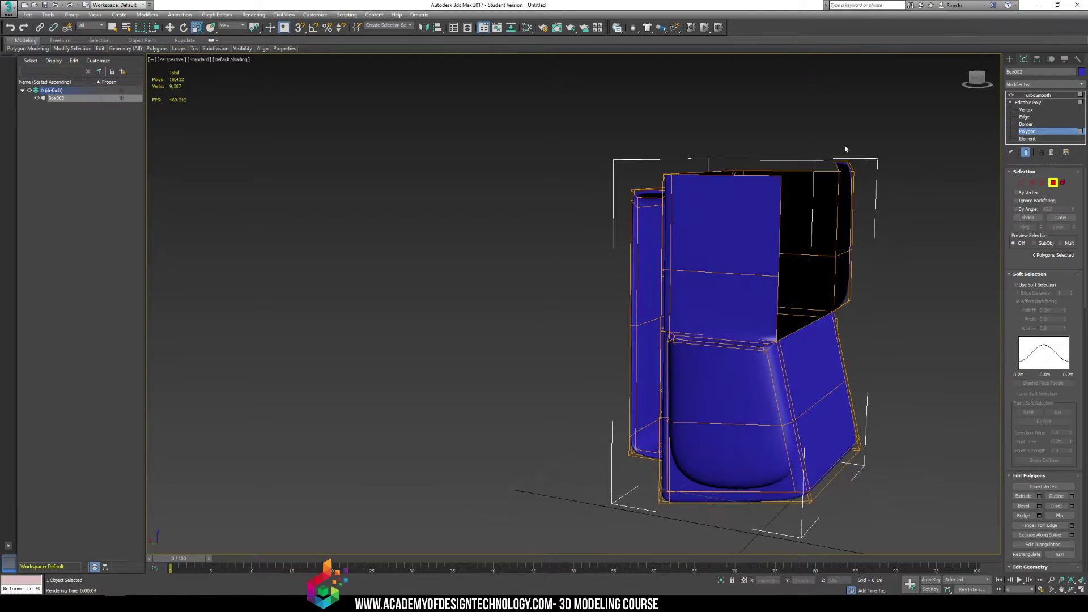
# - Delete the leftover strip of polygons on the far side of the backpack's opened upper body
pyautogui.moveTo(863, 173)
pyautogui.mouseDown()
pyautogui.moveTo(823, 165)
pyautogui.moveTo(856, 173)
pyautogui.mouseUp()
pyautogui.press('w')
pyautogui.rightClick(857, 173)
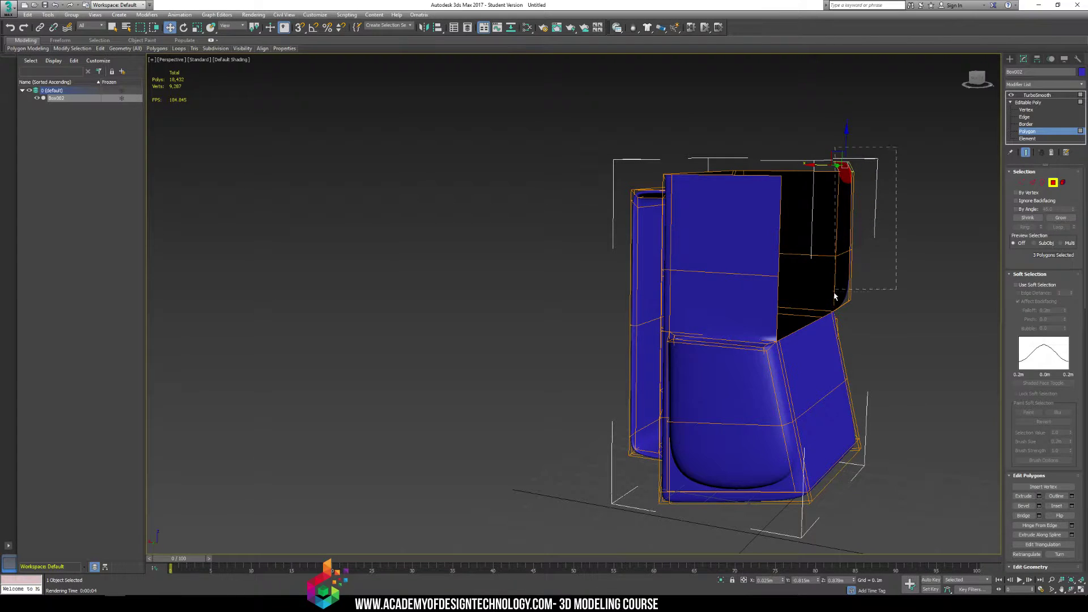
pyautogui.moveTo(834, 295); pyautogui.dragTo(833, 297)
pyautogui.press('Delete')
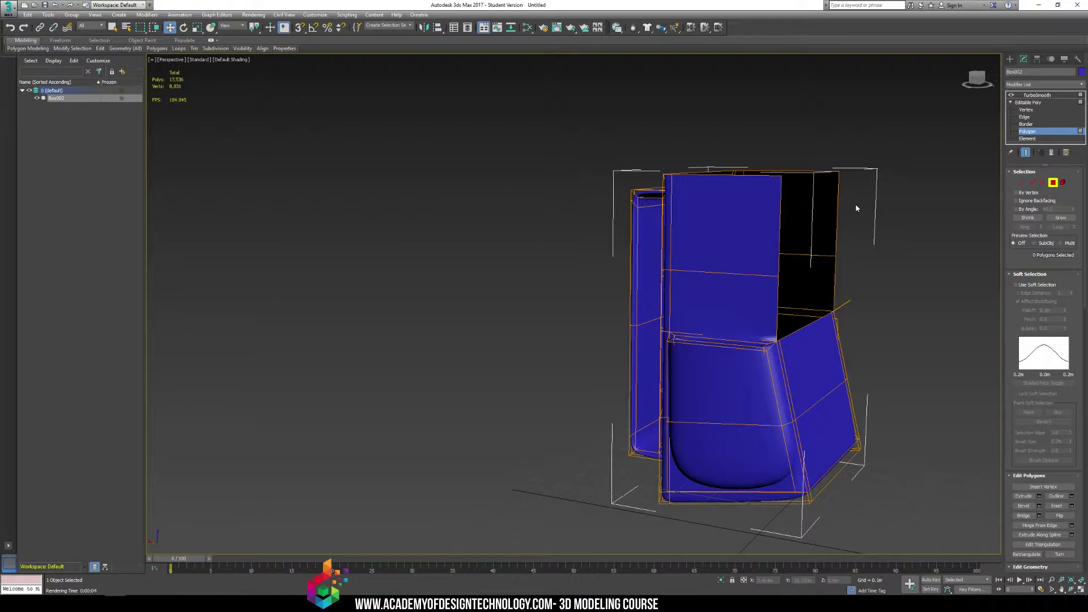
# - Leave polygon editing, deselect the backpack and examine its opened upper body from the front
pyautogui.keyDown('alt'); pyautogui.moveTo(870, 216); pyautogui.dragTo(876, 169, button='middle'); pyautogui.keyUp('alt')
pyautogui.click(1023, 102)
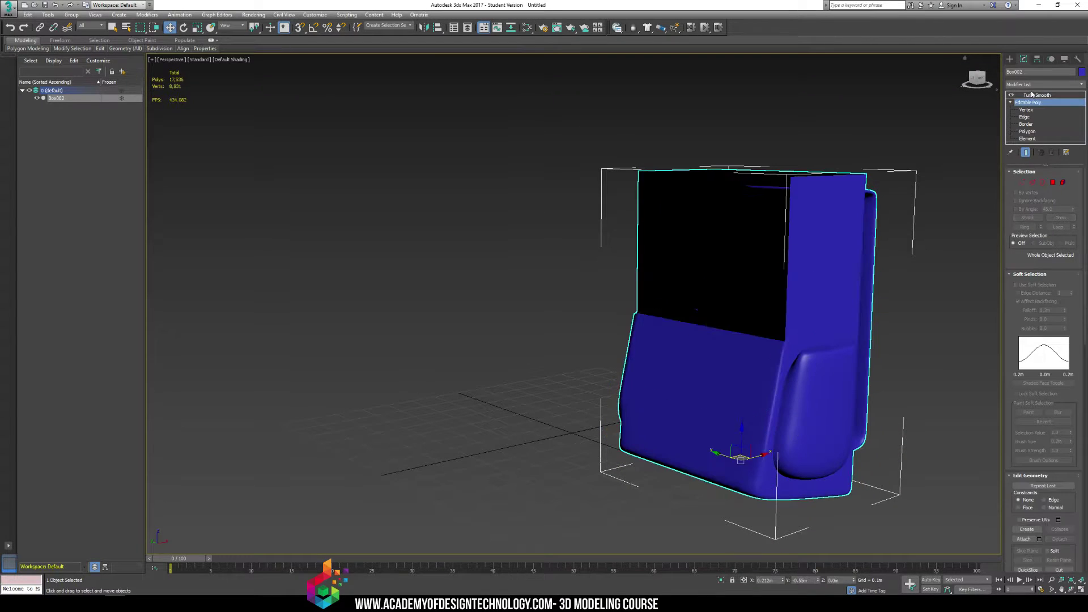
pyautogui.click(1030, 95)
pyautogui.click(1010, 59)
pyautogui.click(788, 134)
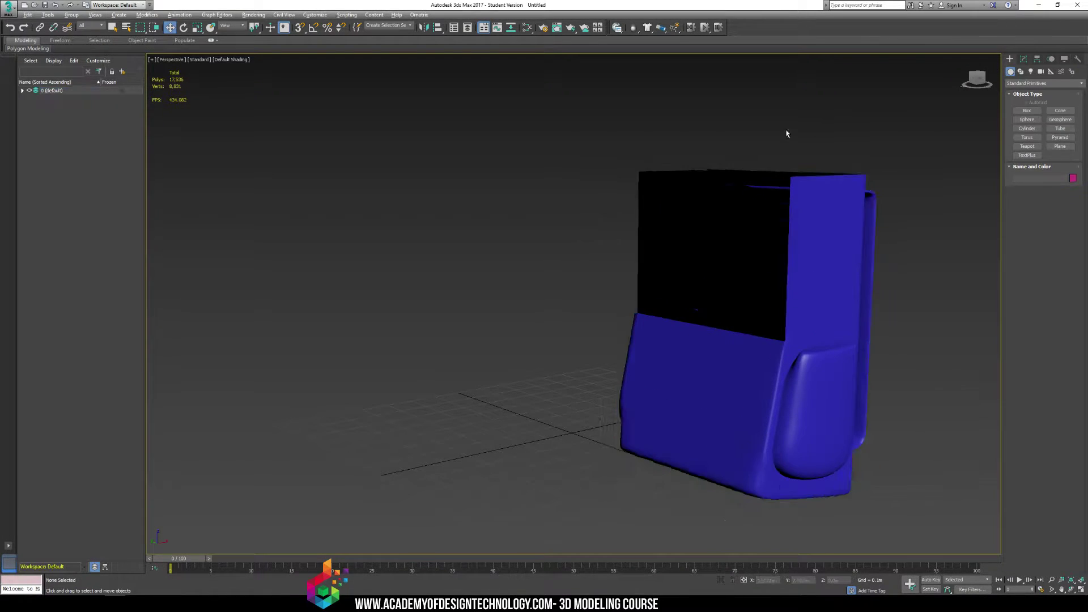
pyautogui.keyDown('alt'); pyautogui.moveTo(786, 136); pyautogui.dragTo(682, 339, button='middle'); pyautogui.keyUp('alt')
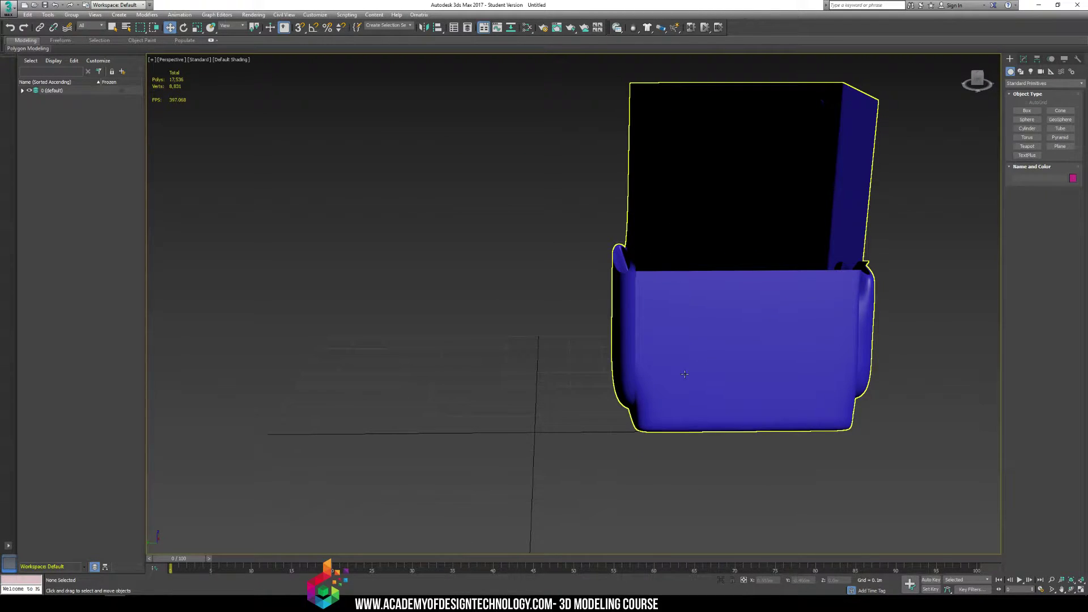
# - Delete the backpack model and reset the scene without saving the changes
pyautogui.click(655, 382)
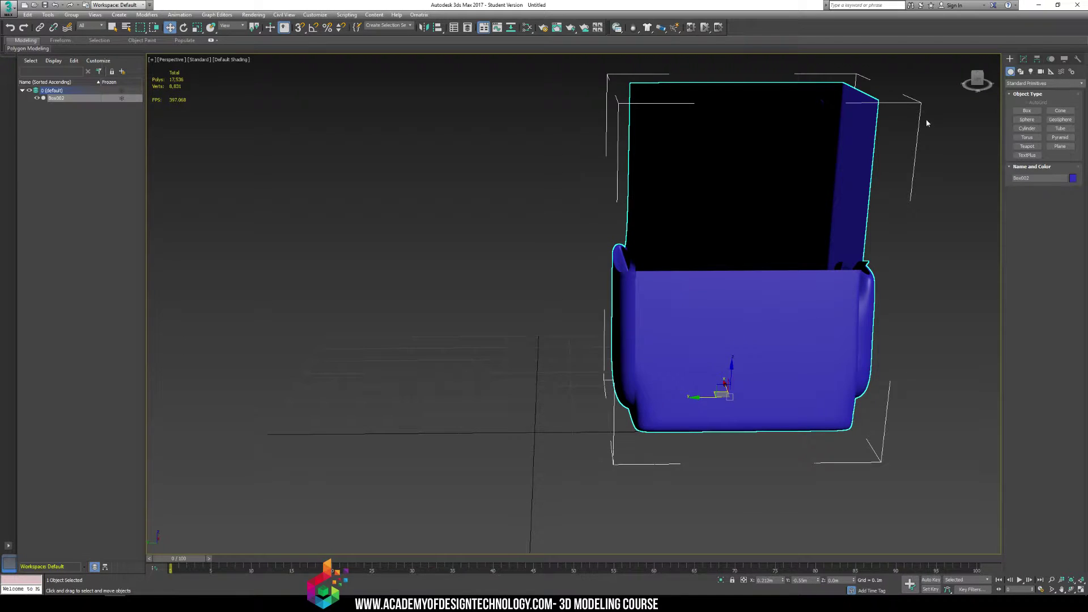
pyautogui.press('Delete')
pyautogui.click(8, 7)
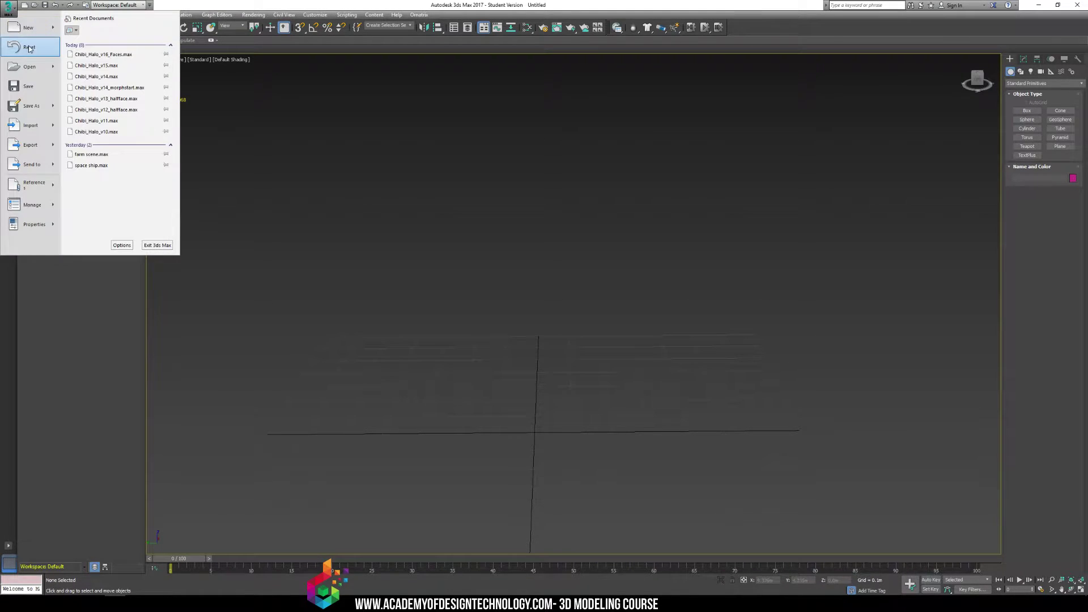
pyautogui.click(28, 49)
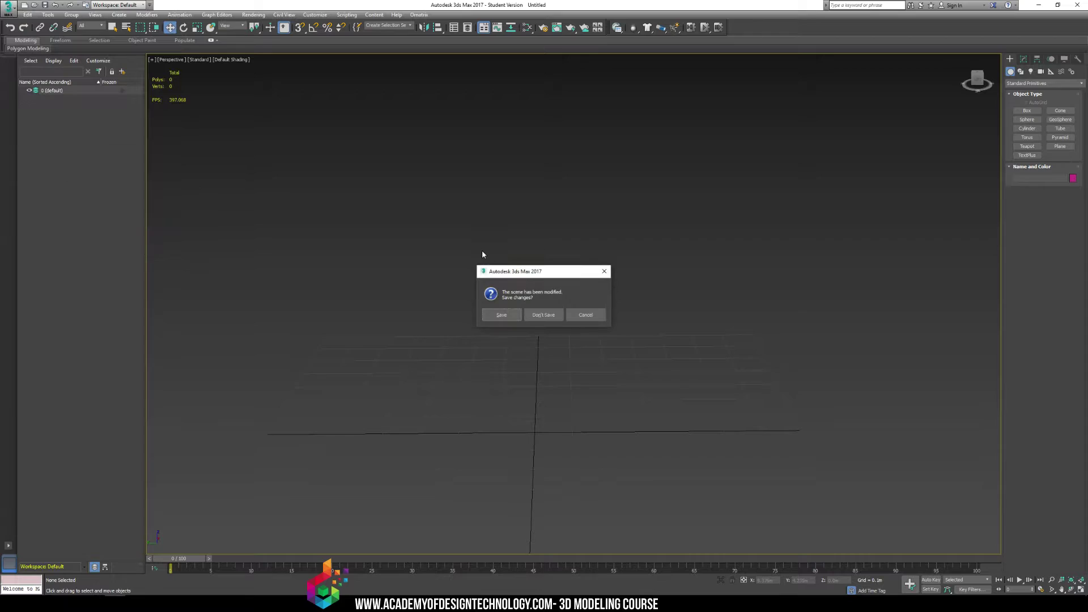
pyautogui.click(552, 318)
pyautogui.click(528, 316)
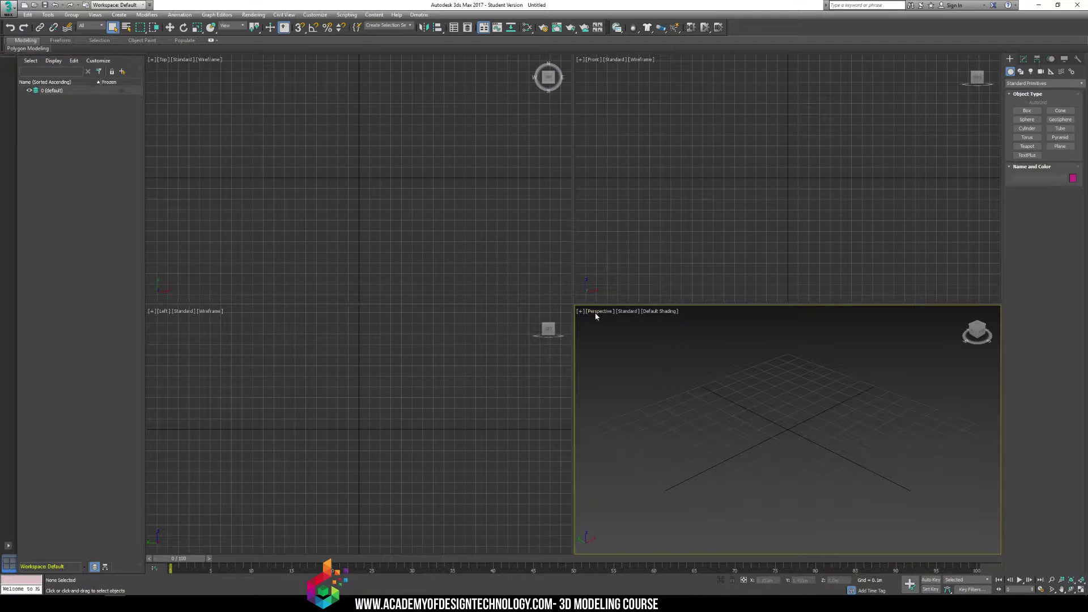
# - Maximize the perspective viewport and create a long flat box about 0.21 m long, 1.37 m wide and 0.075 m high, with edges shown
pyautogui.click(582, 315)
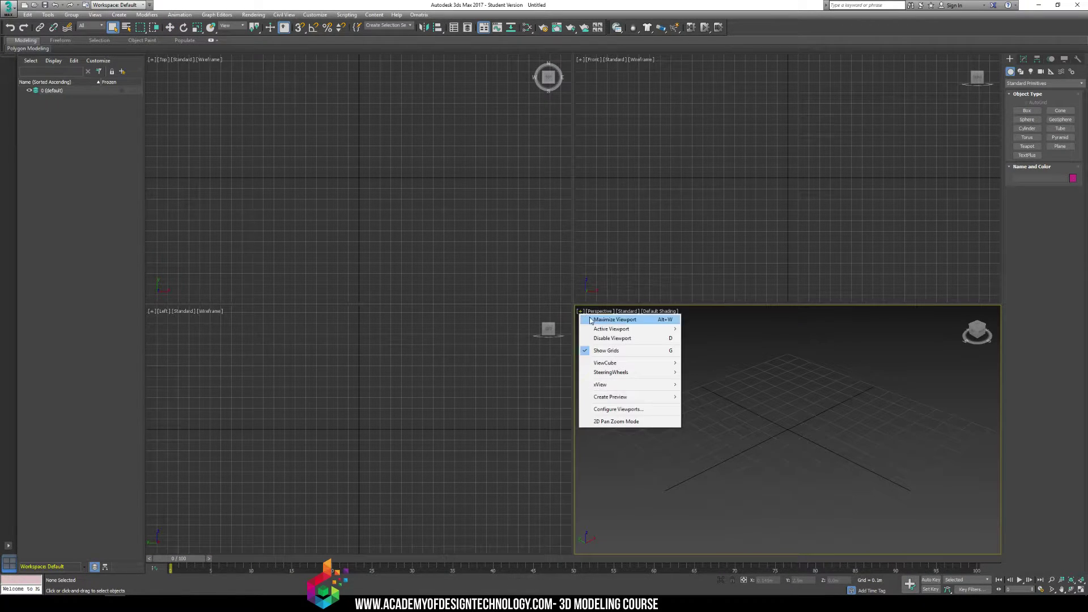
pyautogui.click(590, 318)
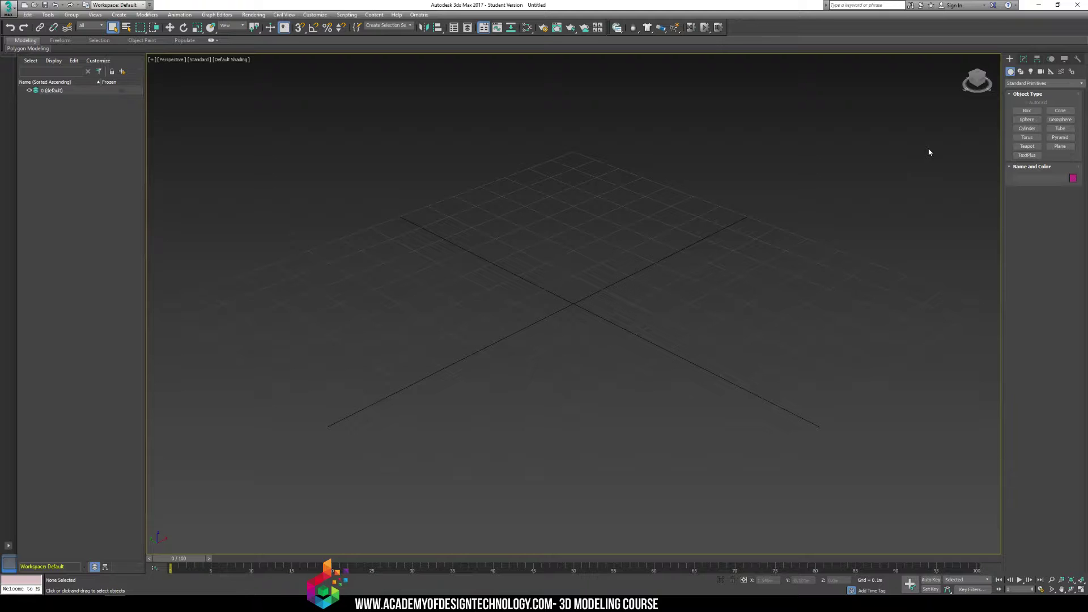
pyautogui.click(1027, 111)
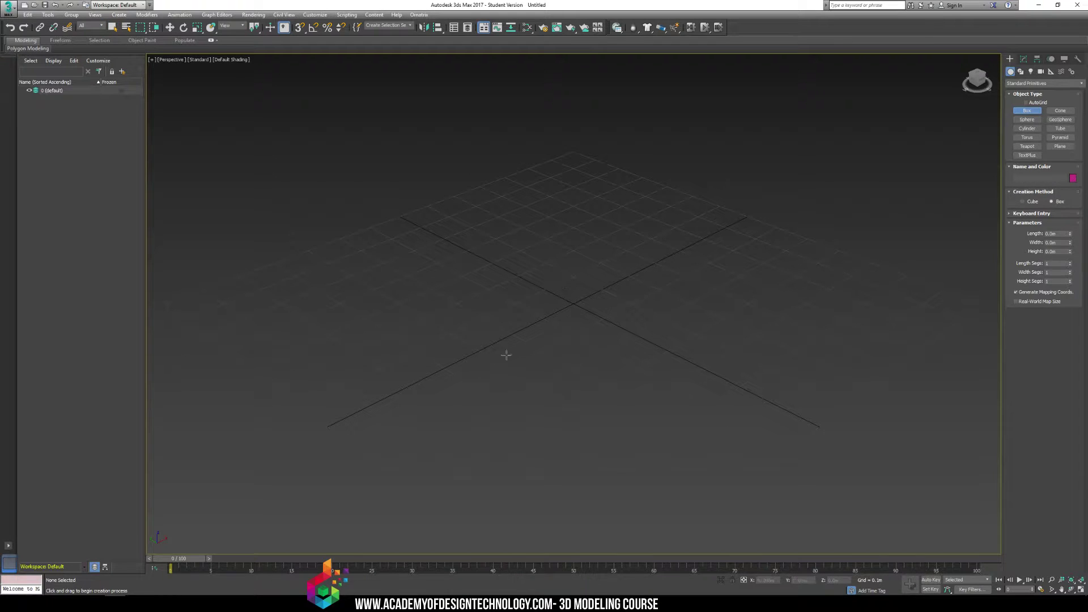
pyautogui.moveTo(335, 444); pyautogui.dragTo(808, 248)
pyautogui.press('F4')
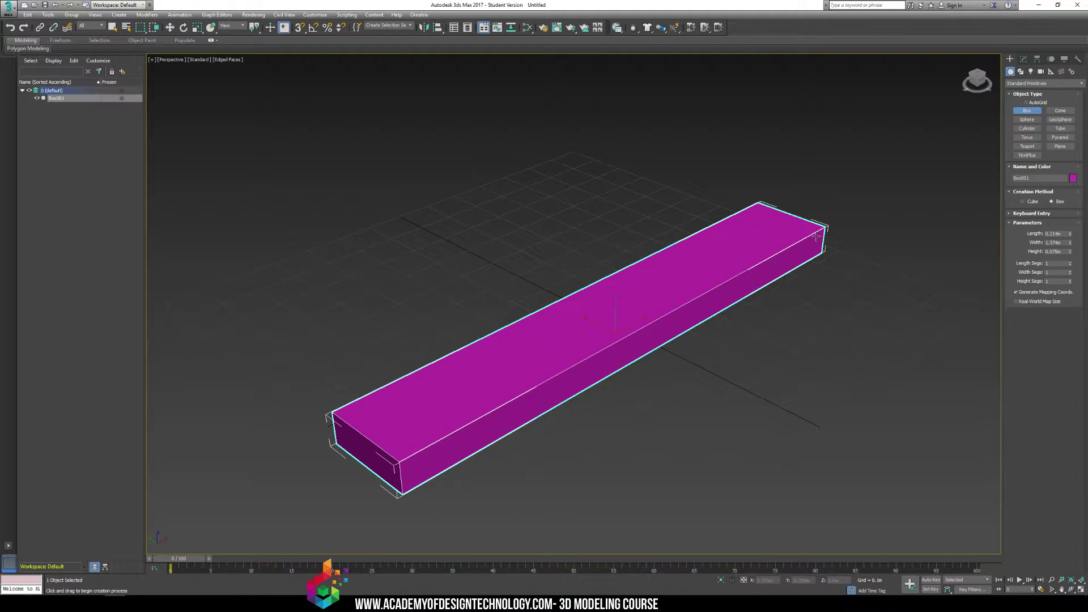
pyautogui.moveTo(687, 315)
pyautogui.keyDown('alt'); pyautogui.mouseDown(button='middle')
pyautogui.moveTo(724, 313)
pyautogui.moveTo(704, 304)
pyautogui.mouseUp(button='middle'); pyautogui.keyUp('alt')
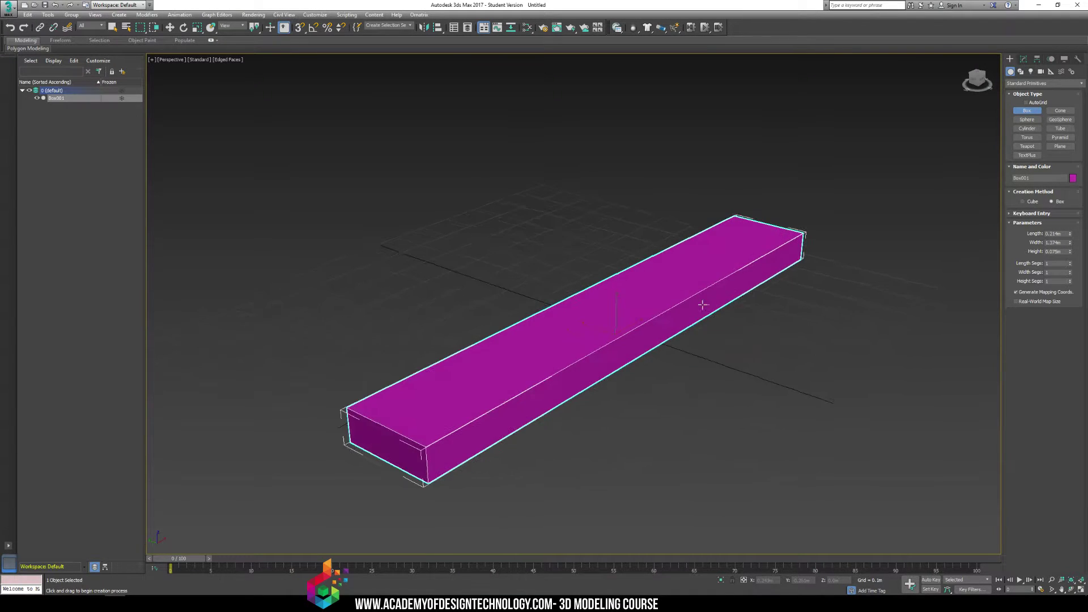
pyautogui.keyDown('alt'); pyautogui.moveTo(804, 285); pyautogui.dragTo(785, 293, button='middle'); pyautogui.keyUp('alt')
pyautogui.keyDown('alt'); pyautogui.moveTo(917, 262); pyautogui.dragTo(884, 258, button='middle'); pyautogui.keyUp('alt')
# - Set the box to 3 length segments, 3 width segments and 2 height segments
pyautogui.click(1070, 262)
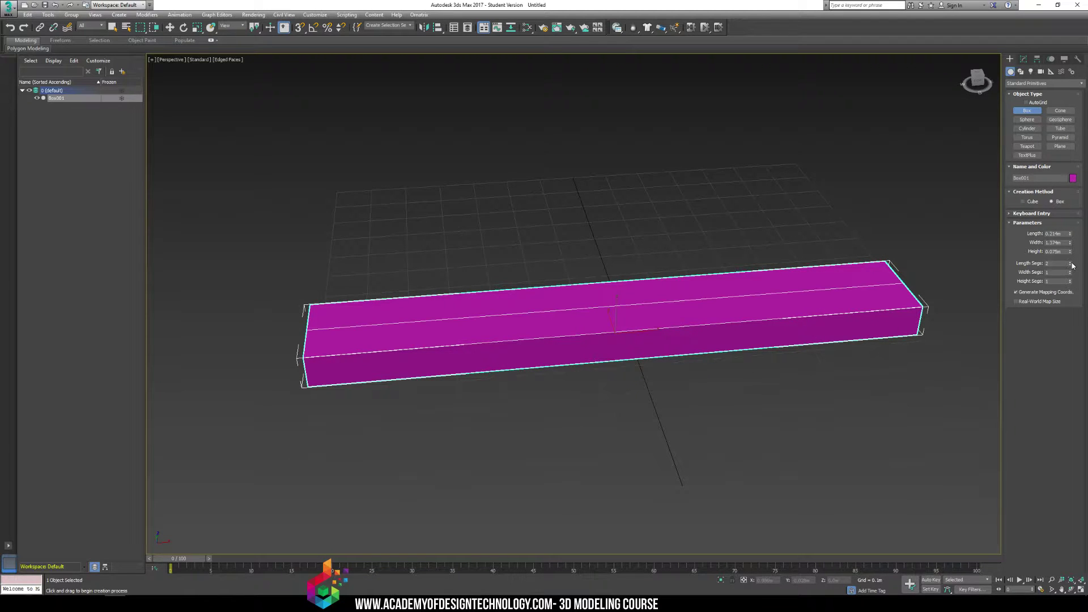
pyautogui.click(1070, 261)
pyautogui.click(1071, 272)
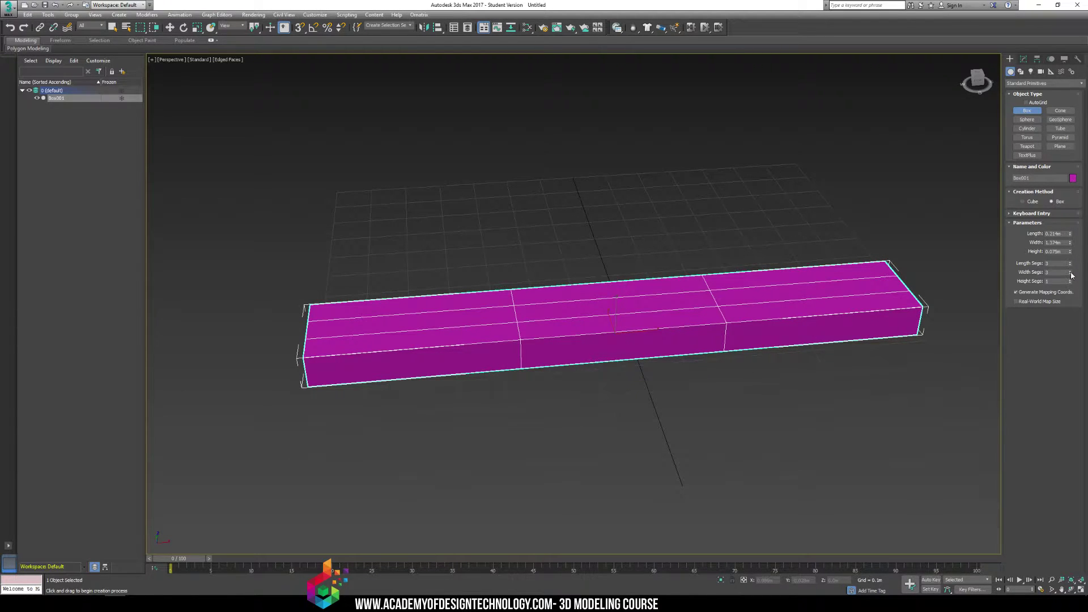
pyautogui.click(1071, 280)
# - Convert the segmented box to an Editable Poly
pyautogui.keyDown('alt'); pyautogui.moveTo(884, 283); pyautogui.dragTo(687, 362, button='middle'); pyautogui.keyUp('alt')
pyautogui.rightClick(686, 362)
pyautogui.rightClick(687, 362)
pyautogui.moveTo(639, 461)
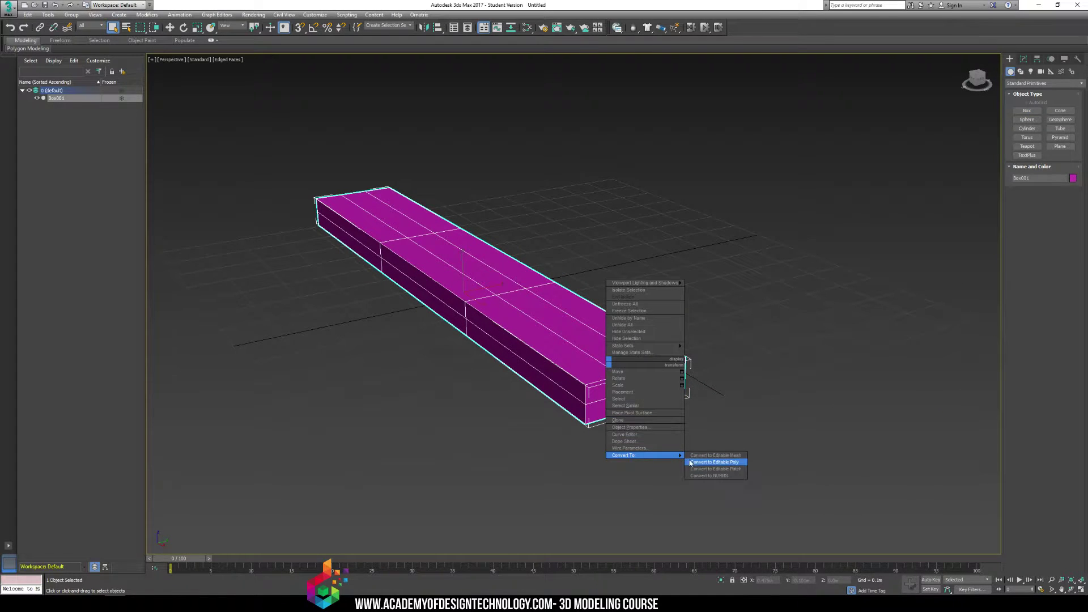
pyautogui.click(714, 462)
# - Move the two inner mid-height vertices of the box's near short end outward to form a point
pyautogui.click(1016, 103)
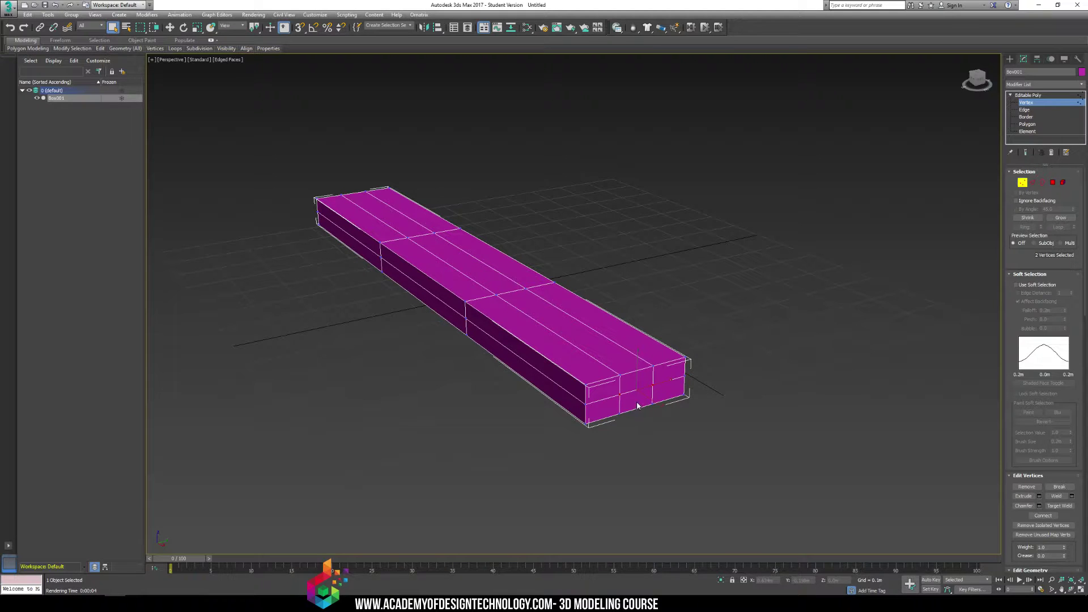
pyautogui.press('w')
pyautogui.moveTo(641, 390); pyautogui.dragTo(712, 430)
pyautogui.keyDown('alt'); pyautogui.moveTo(708, 426); pyautogui.dragTo(652, 390, button='middle'); pyautogui.keyUp('alt')
# - Select the entire mid-height row of vertices and scale it outward sideways to taper the box's long sides
pyautogui.press('f')
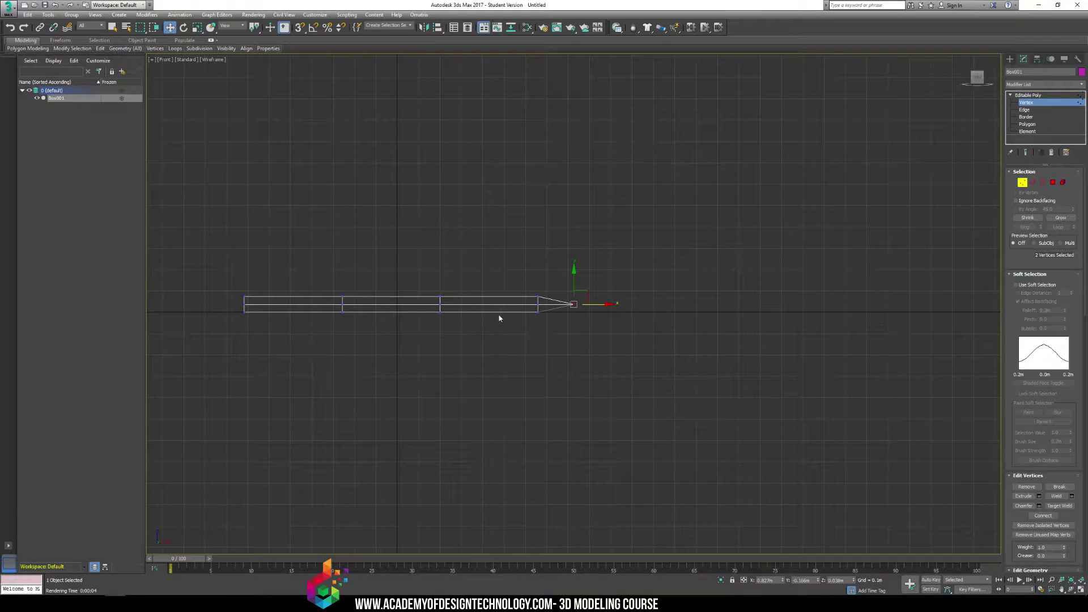
pyautogui.moveTo(237, 302); pyautogui.dragTo(596, 310)
pyautogui.moveTo(668, 289); pyautogui.dragTo(693, 284, button='middle')
pyautogui.press('l')
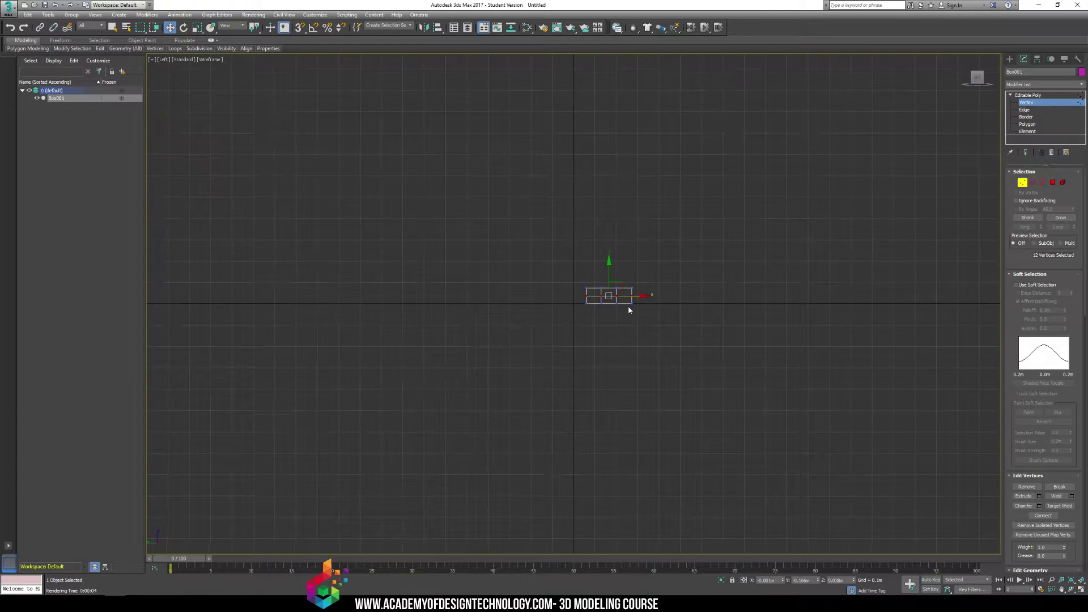
pyautogui.scroll(4, 627, 306)
pyautogui.press('r')
pyautogui.click(590, 291)
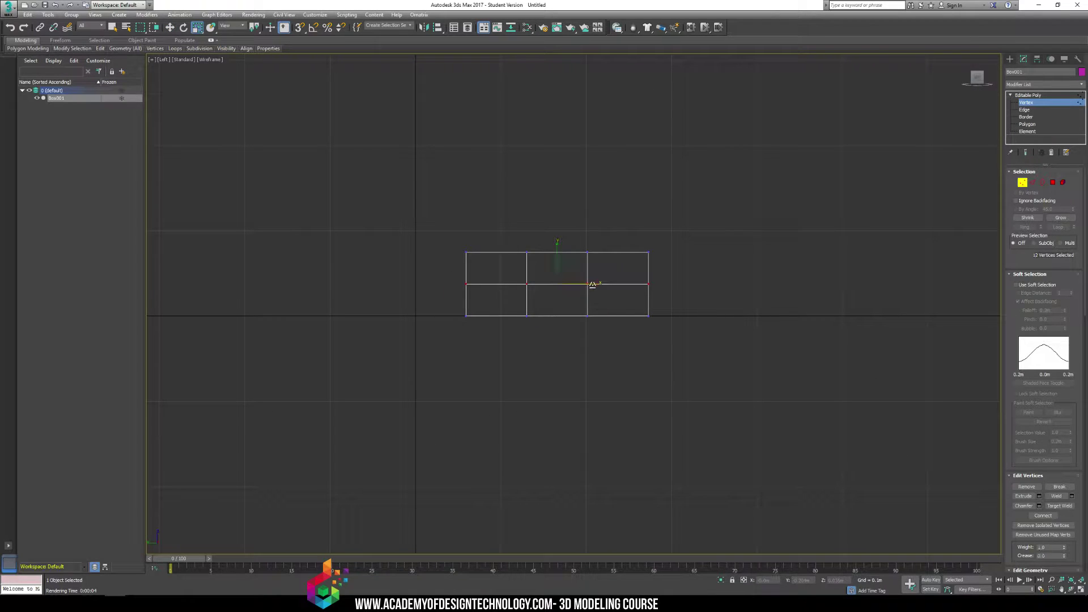
pyautogui.moveTo(592, 284); pyautogui.dragTo(607, 289)
pyautogui.press('p')
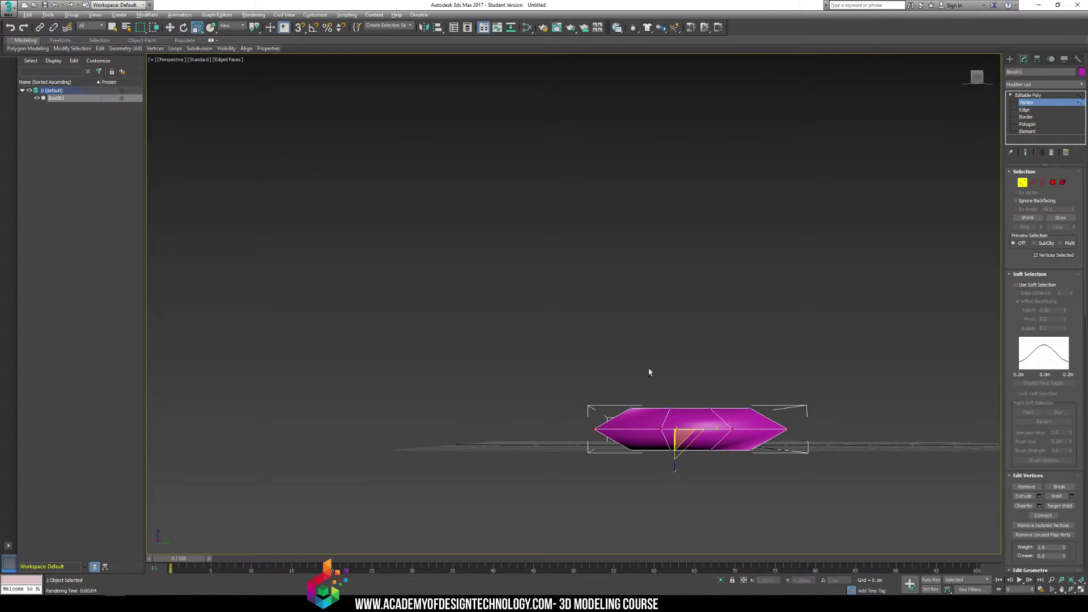
pyautogui.keyDown('alt'); pyautogui.moveTo(649, 372); pyautogui.dragTo(654, 212, button='middle'); pyautogui.keyUp('alt')
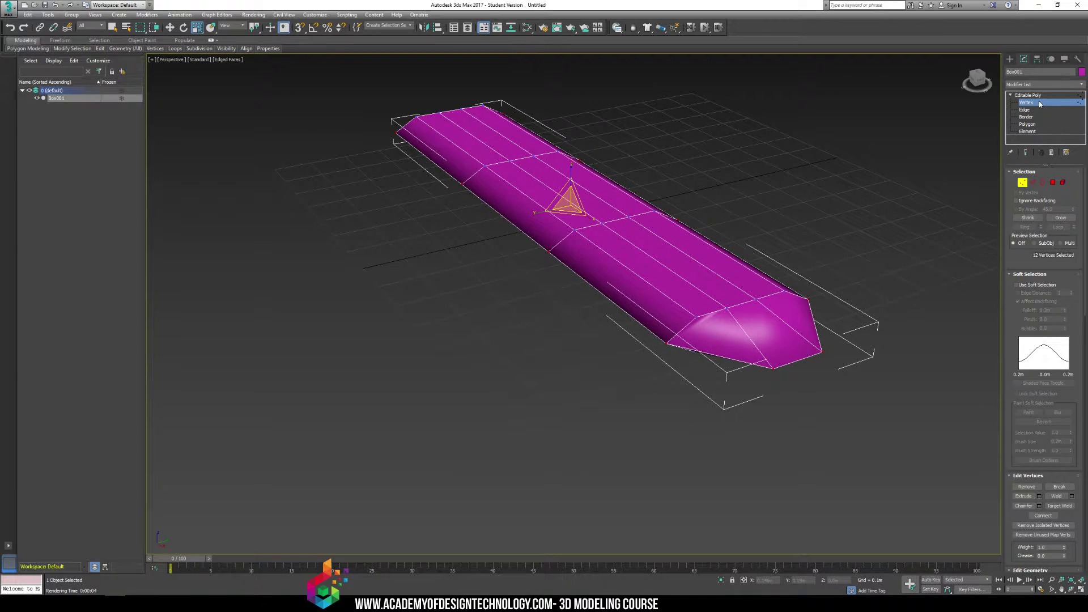
pyautogui.scroll(1, 909, 303)
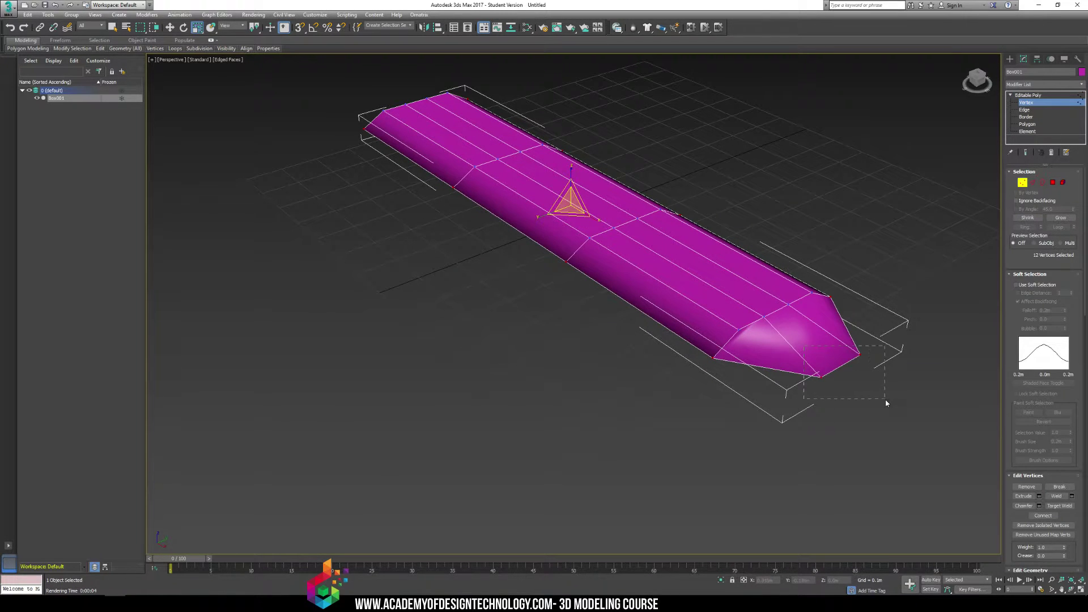
# - Weld the two vertices at the box's pointed end into one and move the resulting tip farther outward
pyautogui.moveTo(886, 399); pyautogui.dragTo(886, 399)
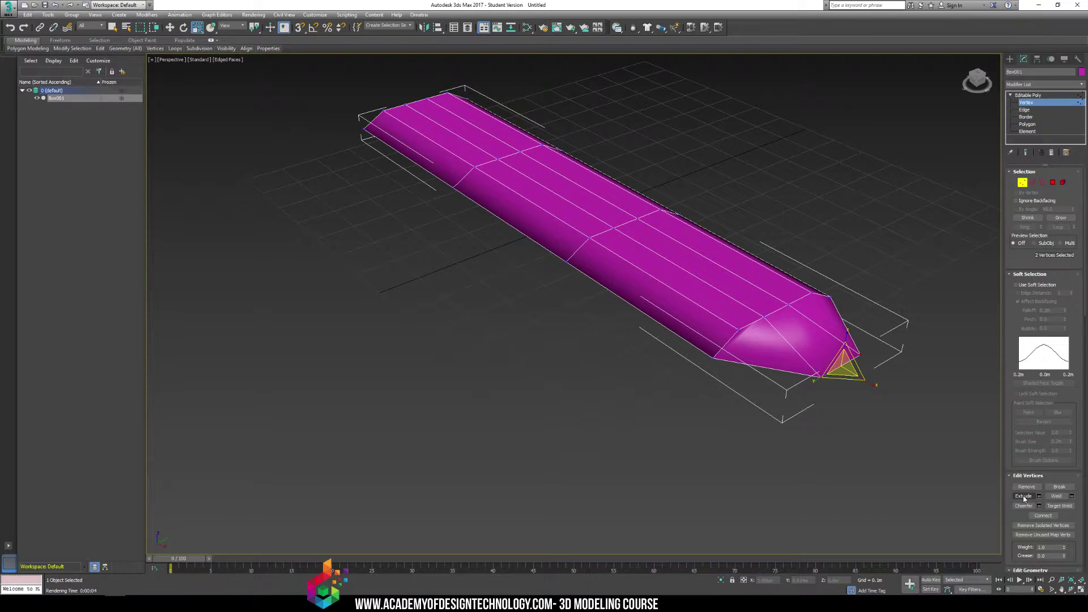
pyautogui.click(1072, 497)
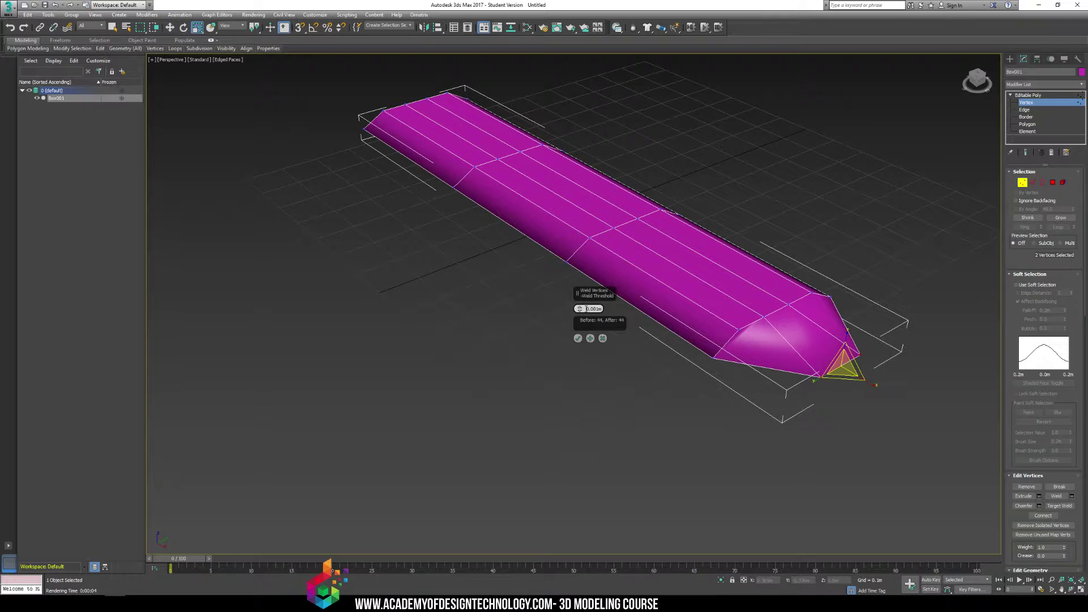
pyautogui.click(577, 338)
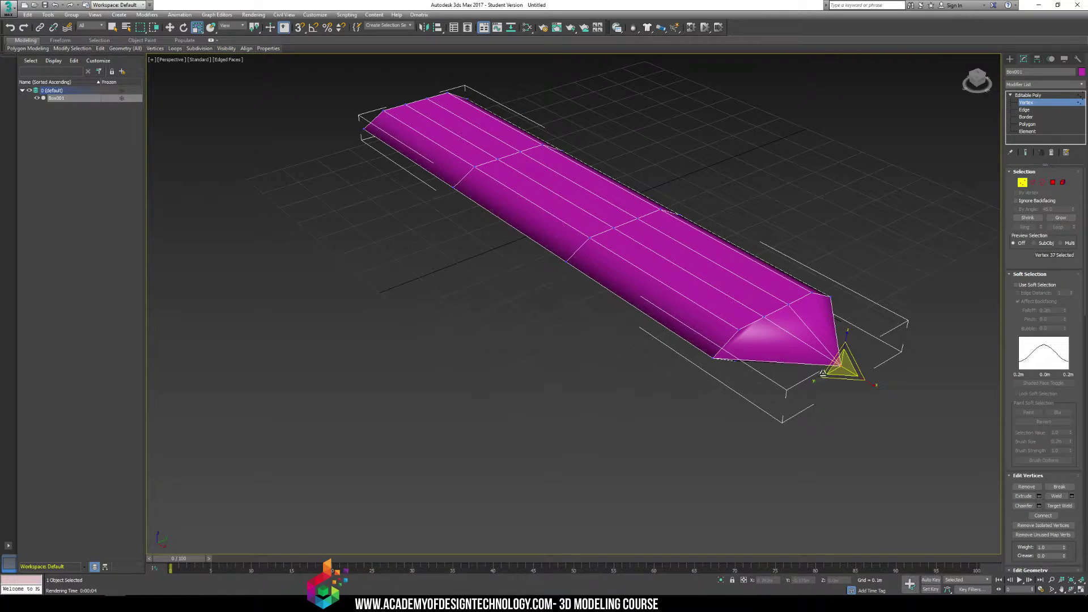
pyautogui.moveTo(853, 377); pyautogui.dragTo(960, 426)
# - Cut new edges into the top of the pointed end, from one corner vertex across the two middle edges to the other corner
pyautogui.keyDown('alt'); pyautogui.moveTo(675, 329); pyautogui.dragTo(761, 396, button='middle'); pyautogui.keyUp('alt')
pyautogui.moveTo(761, 396)
pyautogui.mouseDown(button='middle')
pyautogui.moveTo(798, 335)
pyautogui.moveTo(729, 359)
pyautogui.moveTo(699, 352)
pyautogui.moveTo(688, 373)
pyautogui.moveTo(643, 375)
pyautogui.mouseUp(button='middle')
pyautogui.scroll(-5, 792, 340)
pyautogui.scroll(6, 643, 375)
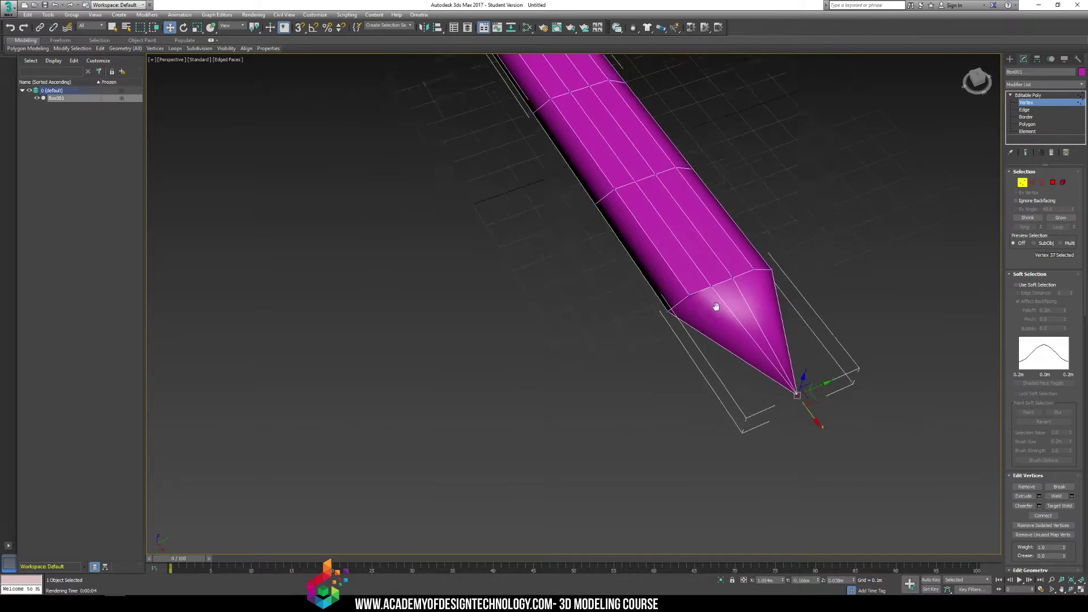
pyautogui.press('4')
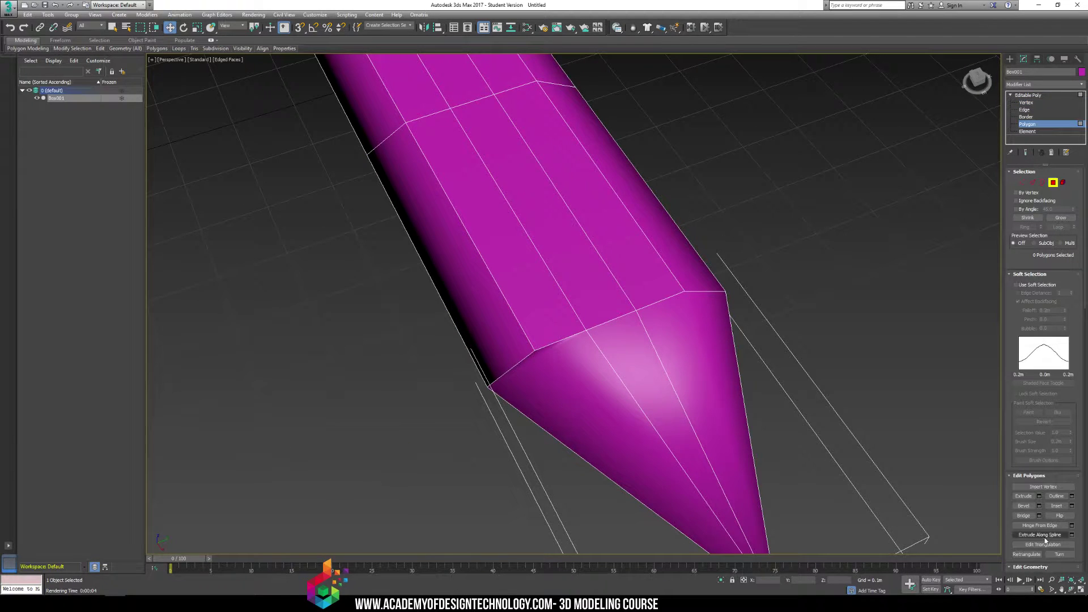
pyautogui.moveTo(1076, 536); pyautogui.dragTo(1082, 289)
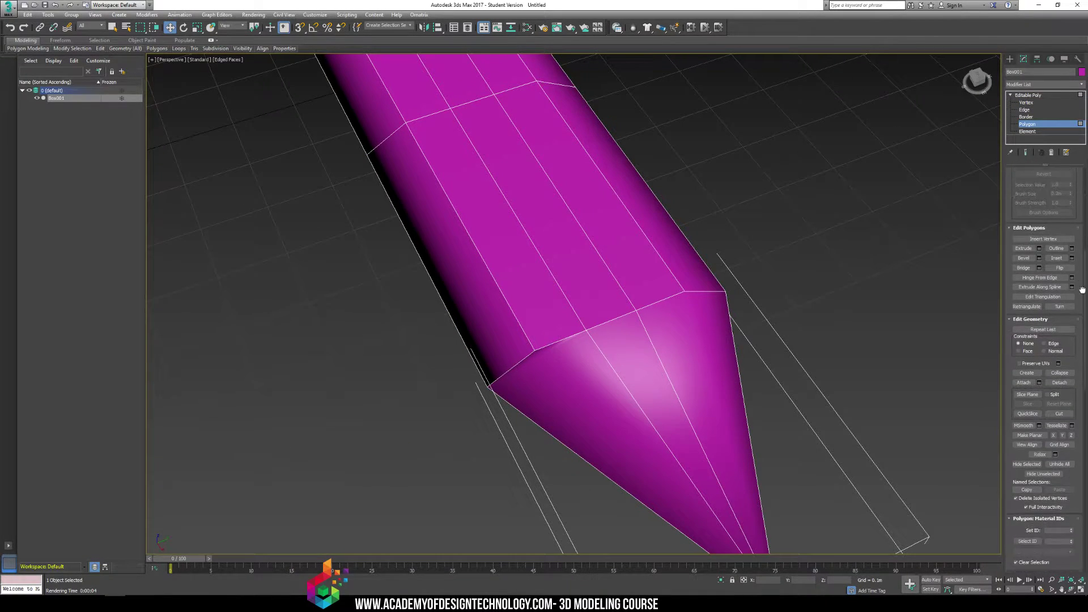
pyautogui.click(1059, 414)
pyautogui.click(536, 351)
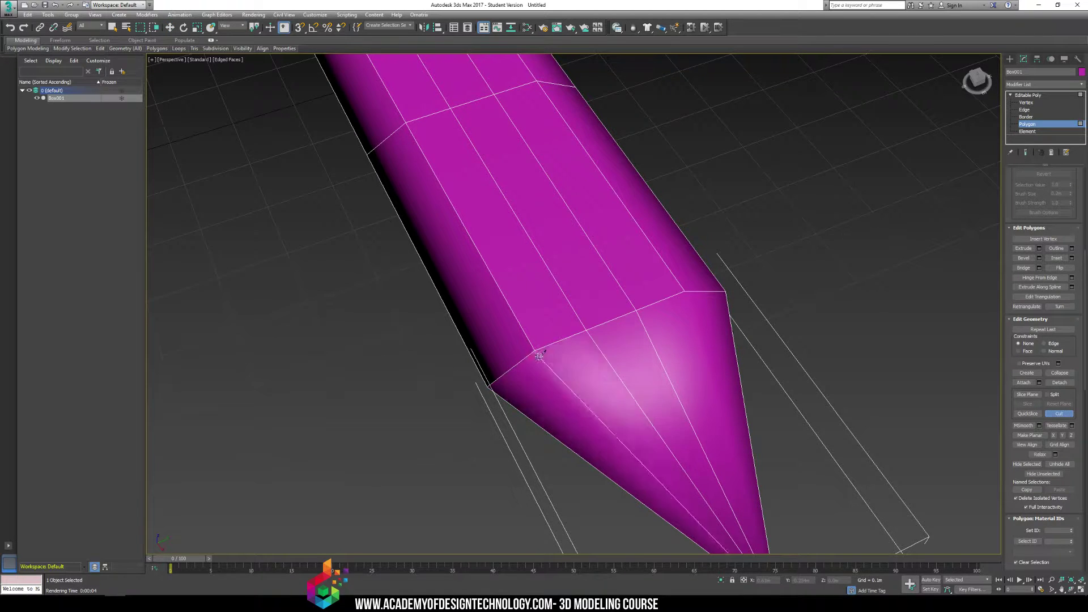
pyautogui.click(673, 448)
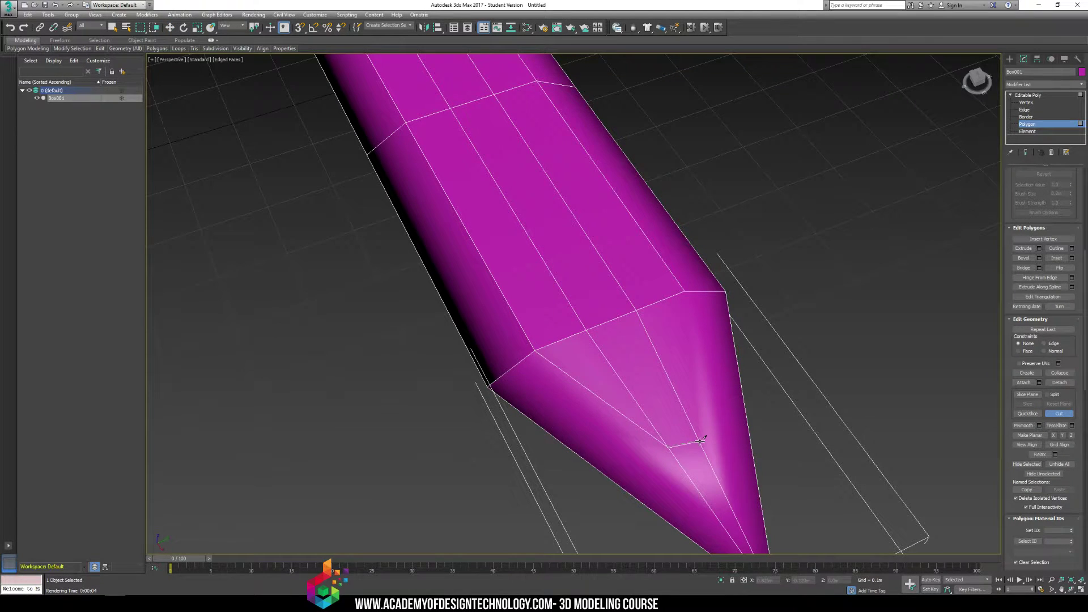
pyautogui.click(699, 439)
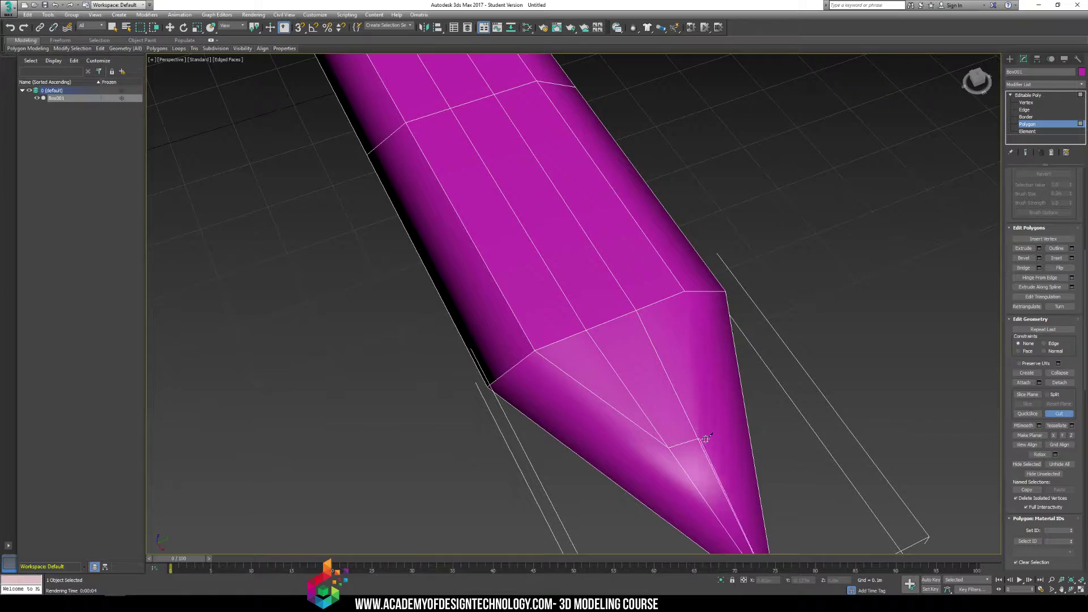
pyautogui.click(687, 294)
# - Cut matching edges into the underside of the pointed end, running corner to corner across its two middle edges
pyautogui.moveTo(696, 304)
pyautogui.keyDown('alt'); pyautogui.mouseDown(button='middle')
pyautogui.moveTo(731, 396)
pyautogui.moveTo(749, 263)
pyautogui.moveTo(643, 424)
pyautogui.moveTo(636, 323)
pyautogui.moveTo(634, 351)
pyautogui.mouseUp(button='middle'); pyautogui.keyUp('alt')
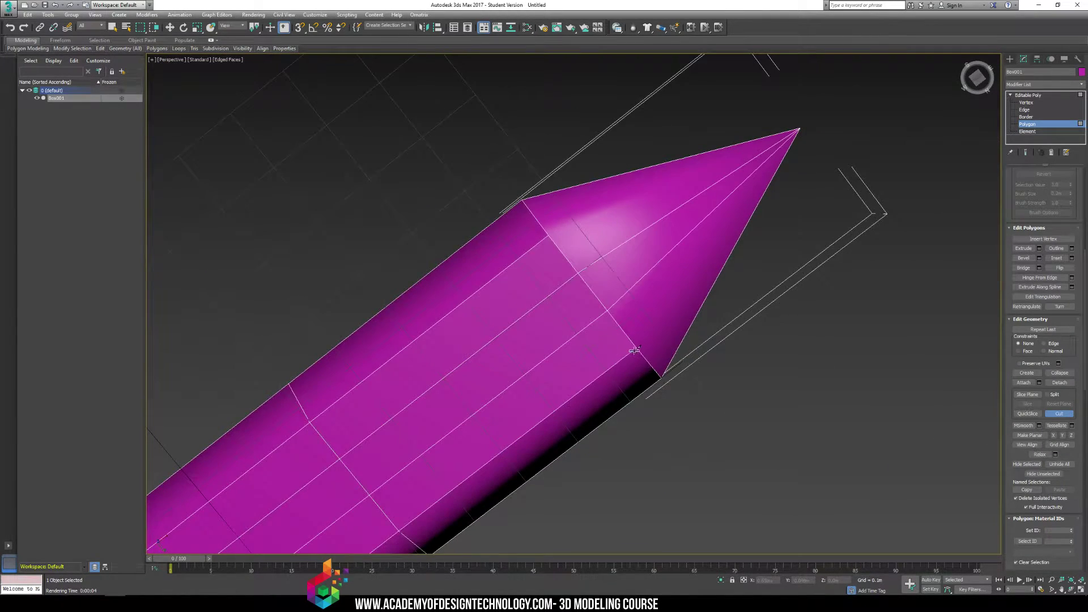
pyautogui.click(636, 349)
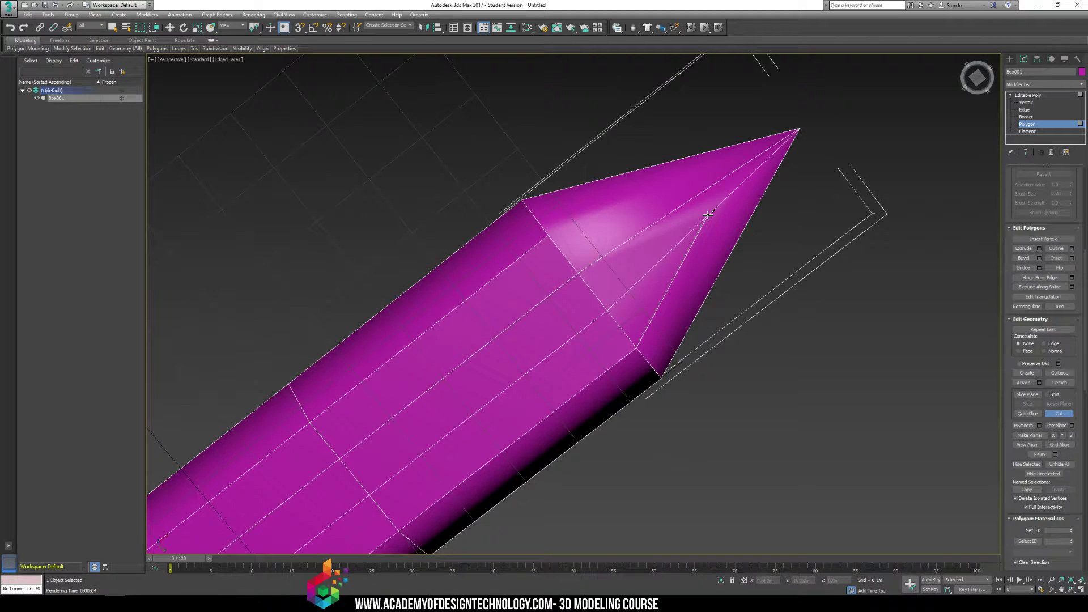
pyautogui.click(707, 216)
pyautogui.click(692, 198)
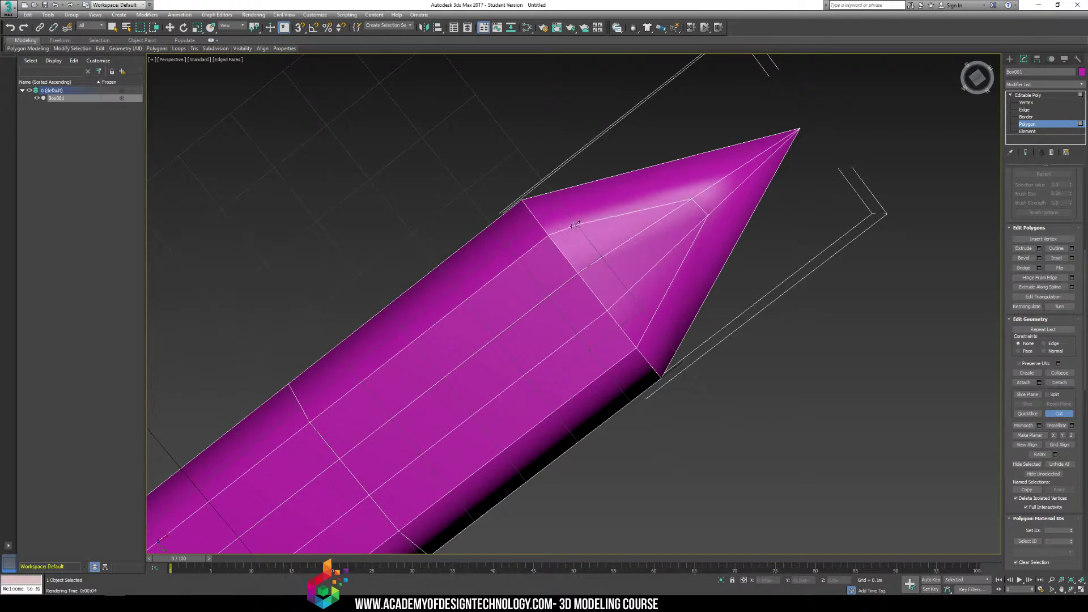
pyautogui.click(550, 237)
# - Render the perspective view to examine the shading of the pointed shape, and close the render window
pyautogui.keyDown('alt'); pyautogui.moveTo(612, 260); pyautogui.dragTo(645, 388, button='middle'); pyautogui.keyUp('alt')
pyautogui.moveTo(644, 387)
pyautogui.mouseDown(button='middle')
pyautogui.moveTo(728, 275)
pyautogui.moveTo(689, 299)
pyautogui.mouseUp(button='middle')
pyautogui.scroll(-4, 728, 276)
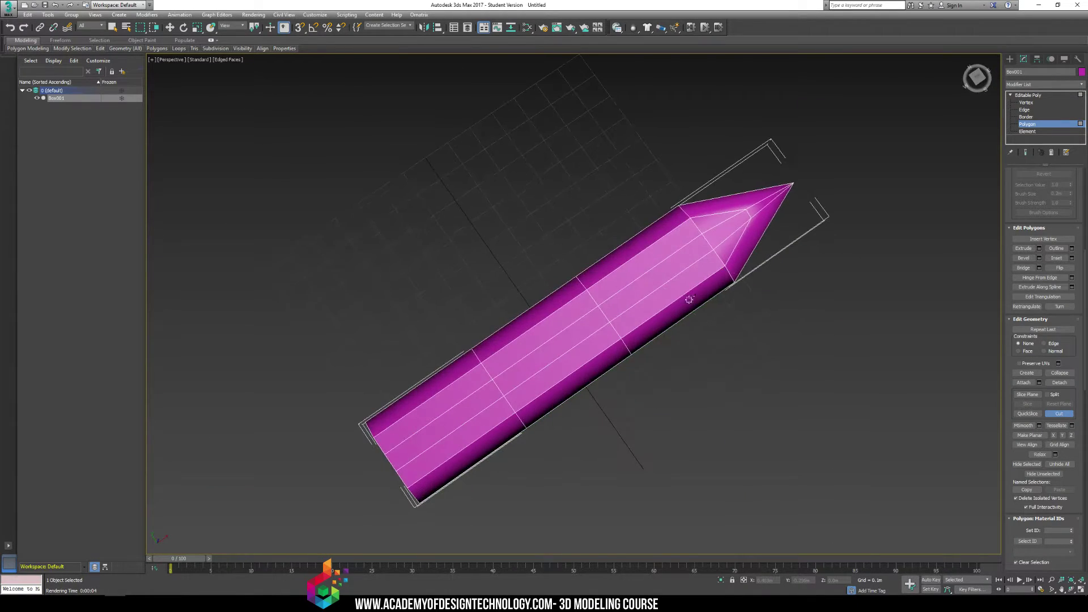
pyautogui.moveTo(721, 352)
pyautogui.keyDown('alt'); pyautogui.mouseDown(button='middle')
pyautogui.moveTo(729, 279)
pyautogui.moveTo(712, 287)
pyautogui.moveTo(753, 279)
pyautogui.moveTo(719, 307)
pyautogui.mouseUp(button='middle'); pyautogui.keyUp('alt')
pyautogui.hotkey('shift', 'q')
pyautogui.scroll(5, 645, 289)
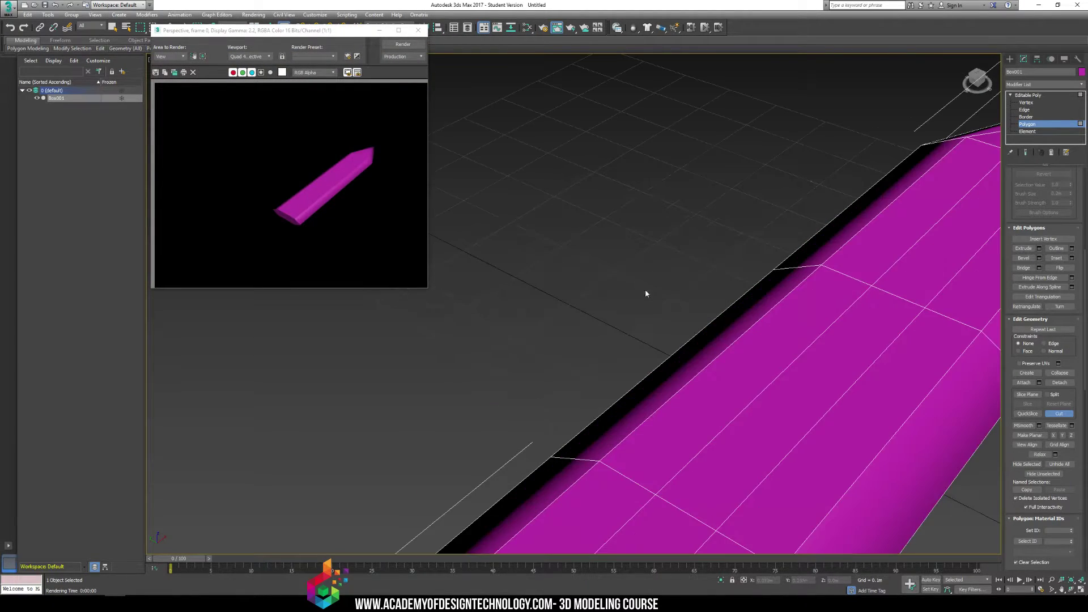
pyautogui.moveTo(666, 293)
pyautogui.mouseDown(button='middle')
pyautogui.moveTo(650, 311)
pyautogui.moveTo(672, 208)
pyautogui.mouseUp(button='middle')
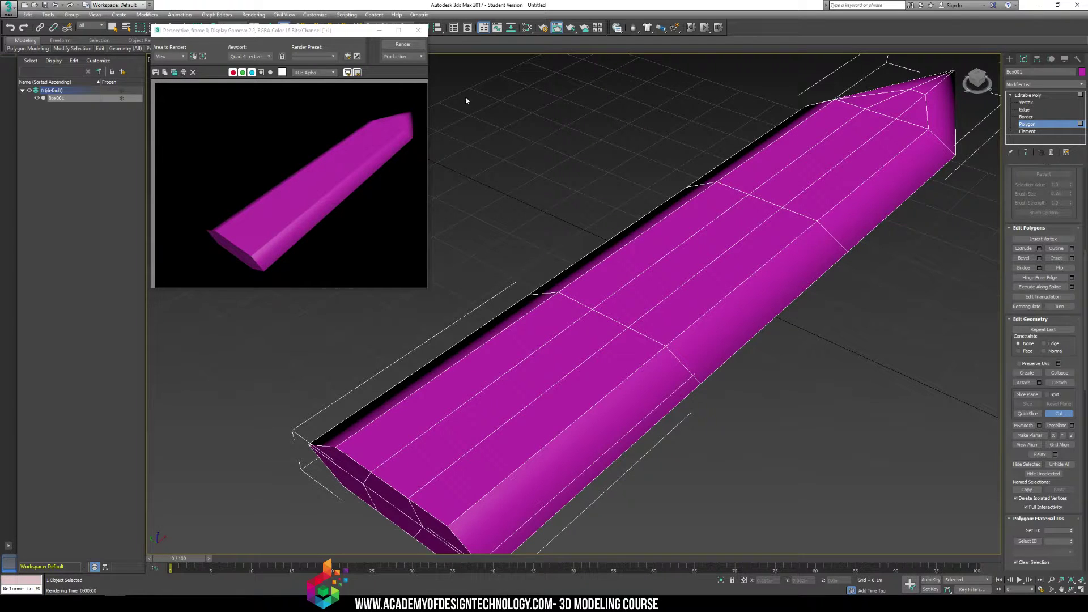
pyautogui.click(419, 30)
# - Leave polygon editing and add a TurboSmooth modifier to the pointed box
pyautogui.click(1032, 95)
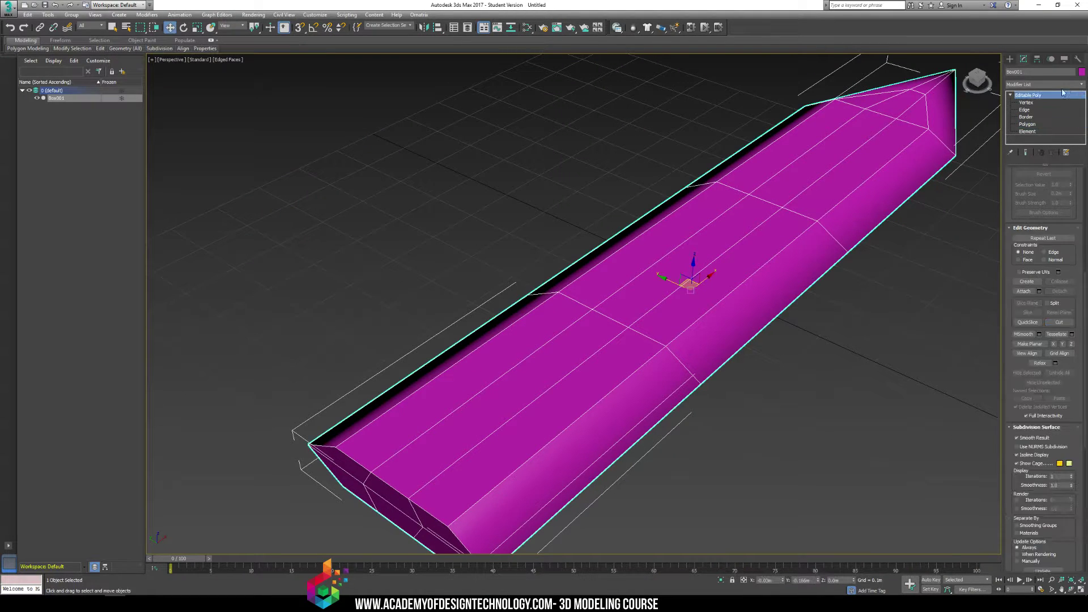
pyautogui.click(1083, 85)
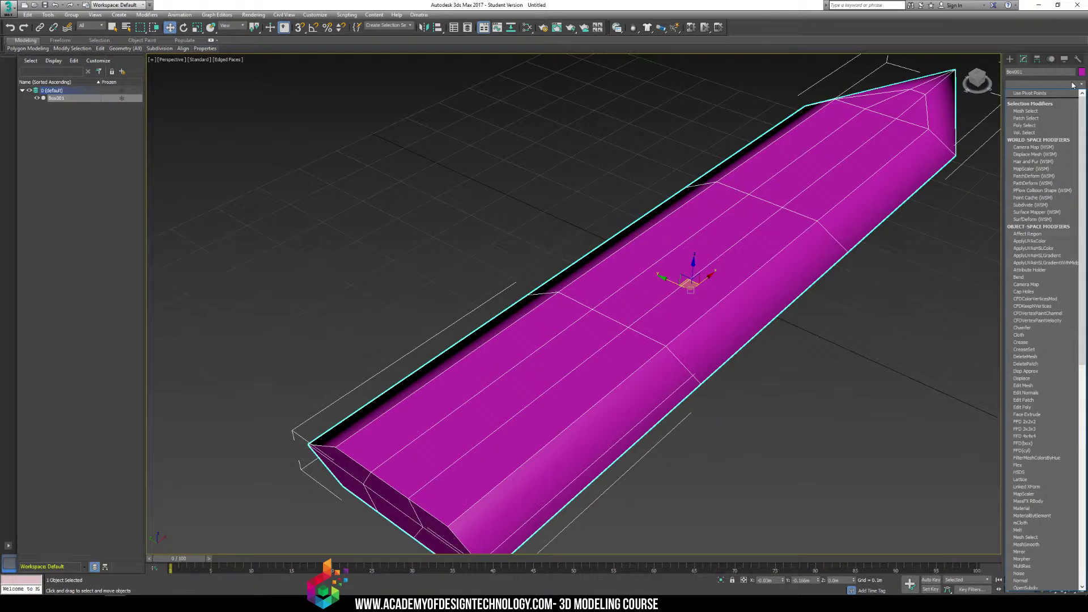
pyautogui.write('tu')
pyautogui.press('Return')
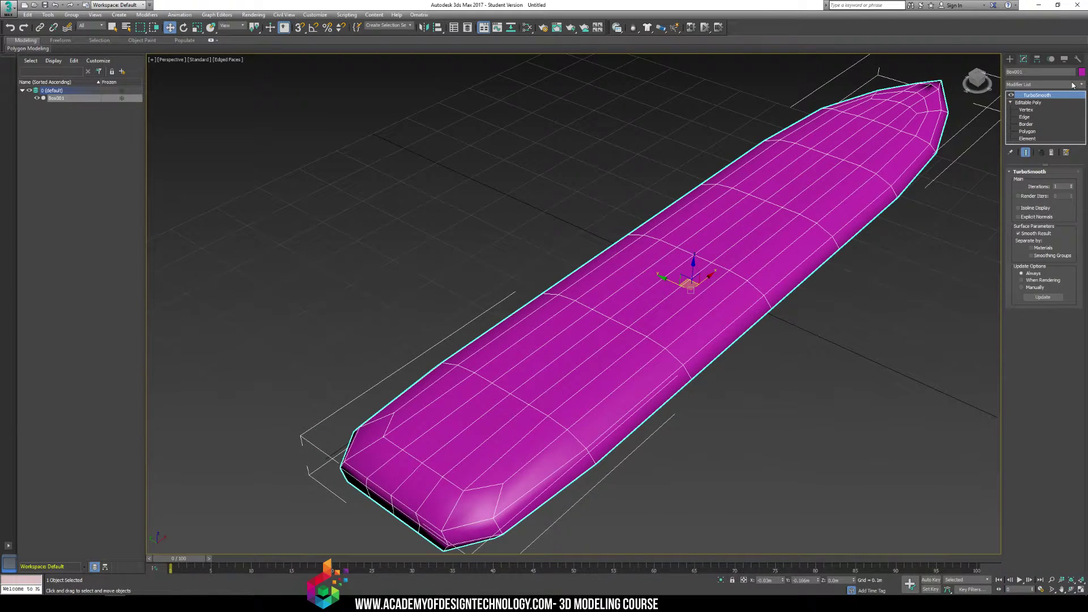
# - Hide the edged faces display and set the TurboSmooth iterations to 2
pyautogui.press('F4')
pyautogui.scroll(-10, 822, 289)
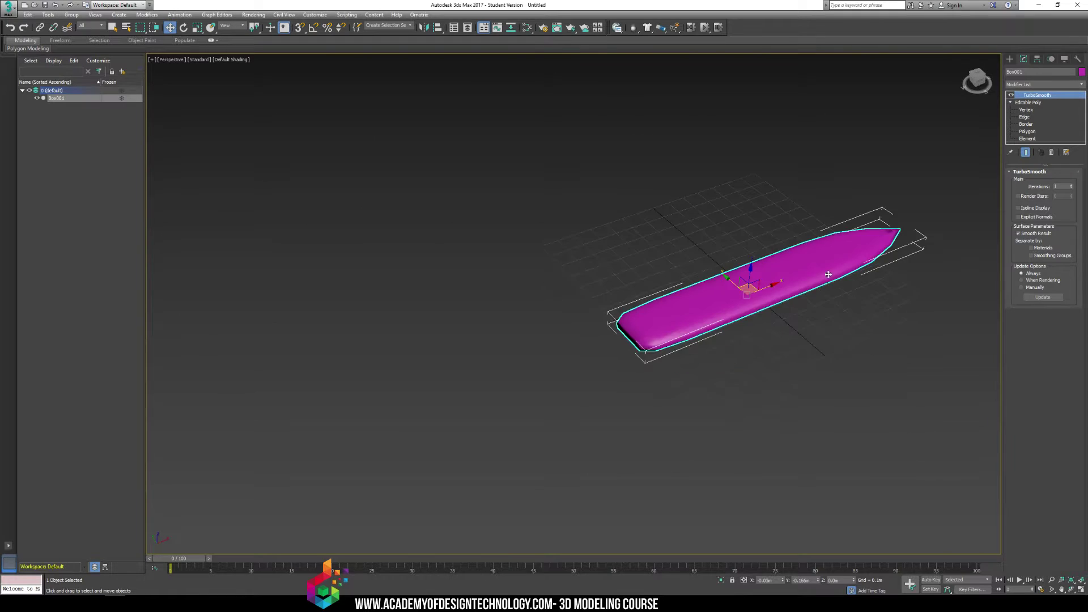
pyautogui.press('z')
pyautogui.keyDown('alt'); pyautogui.moveTo(779, 276); pyautogui.dragTo(742, 278, button='middle'); pyautogui.keyUp('alt')
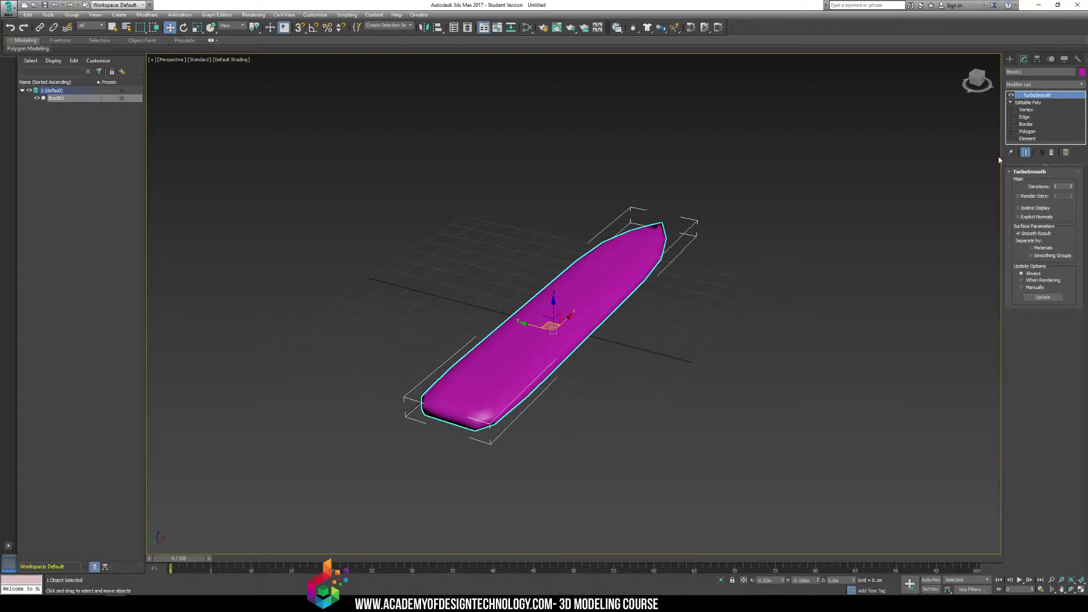
pyautogui.click(1071, 185)
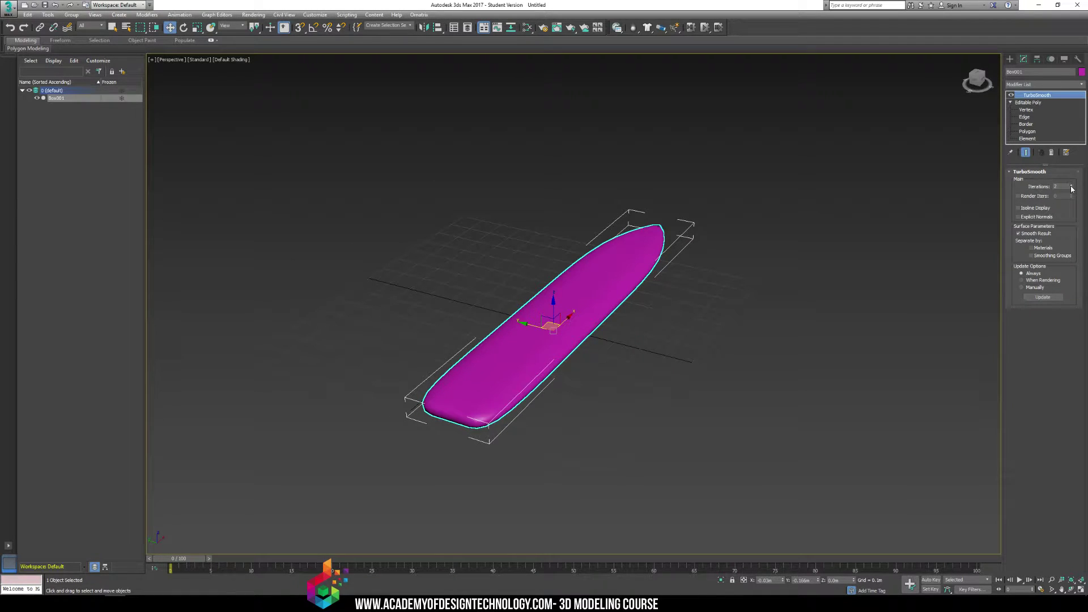
# - Switch off the TurboSmooth effect and select the nine flat polygons along the top face of the Editable Poly
pyautogui.click(1011, 95)
pyautogui.click(1027, 131)
pyautogui.keyDown('alt'); pyautogui.moveTo(737, 216); pyautogui.dragTo(640, 249, button='middle'); pyautogui.keyUp('alt')
pyautogui.click(703, 215)
pyautogui.keyDown('ctrl'); pyautogui.click(720, 206); pyautogui.keyUp('ctrl')
pyautogui.keyDown('ctrl'); pyautogui.click(683, 227); pyautogui.keyUp('ctrl')
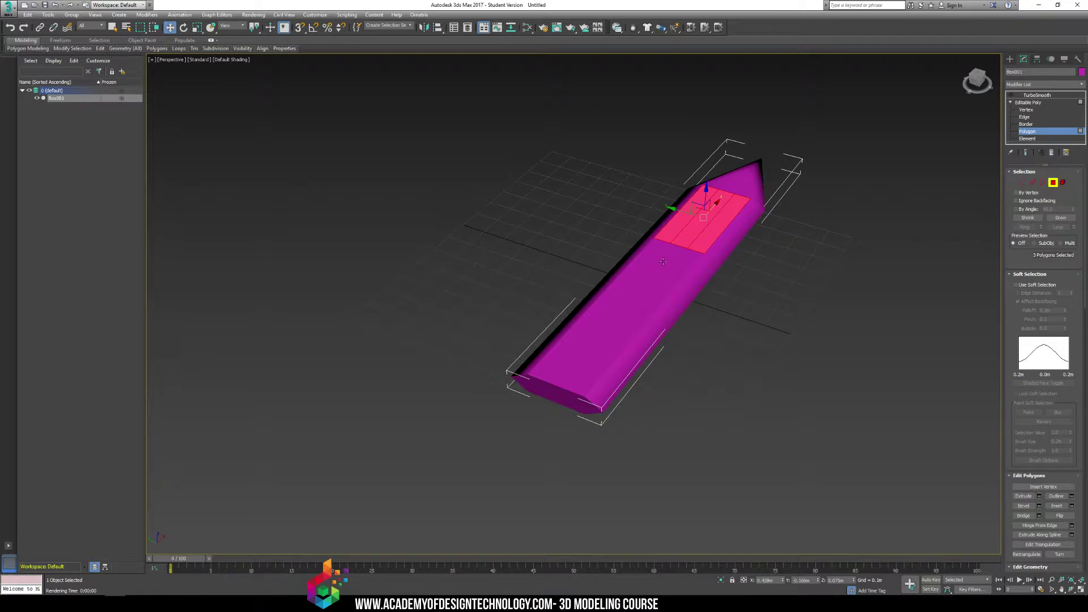
pyautogui.keyDown('ctrl'); pyautogui.click(647, 263); pyautogui.keyUp('ctrl')
pyautogui.keyDown('ctrl'); pyautogui.click(660, 268); pyautogui.keyUp('ctrl')
pyautogui.keyDown('ctrl'); pyautogui.click(672, 278); pyautogui.keyUp('ctrl')
pyautogui.keyDown('ctrl'); pyautogui.click(630, 328); pyautogui.keyUp('ctrl')
pyautogui.keyDown('ctrl'); pyautogui.click(578, 334); pyautogui.keyUp('ctrl')
pyautogui.keyDown('ctrl'); pyautogui.click(601, 342); pyautogui.keyUp('ctrl')
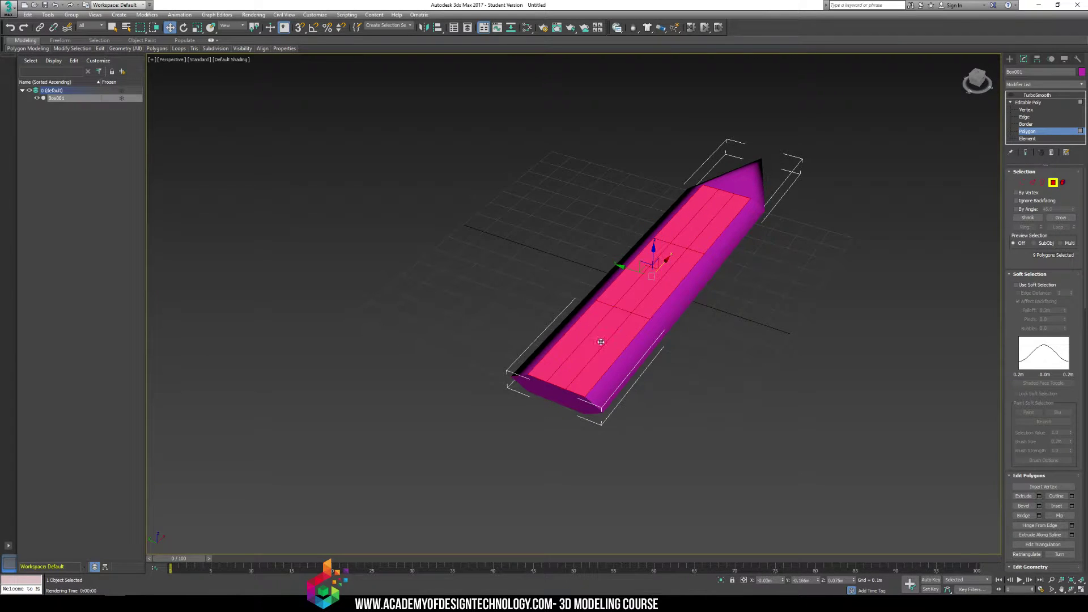
pyautogui.keyDown('ctrl'); pyautogui.click(660, 340); pyautogui.keyUp('ctrl')
# - Add the nine flat polygons on the underside of the box to the selection
pyautogui.keyDown('alt'); pyautogui.moveTo(661, 340); pyautogui.dragTo(630, 147, button='middle'); pyautogui.keyUp('alt')
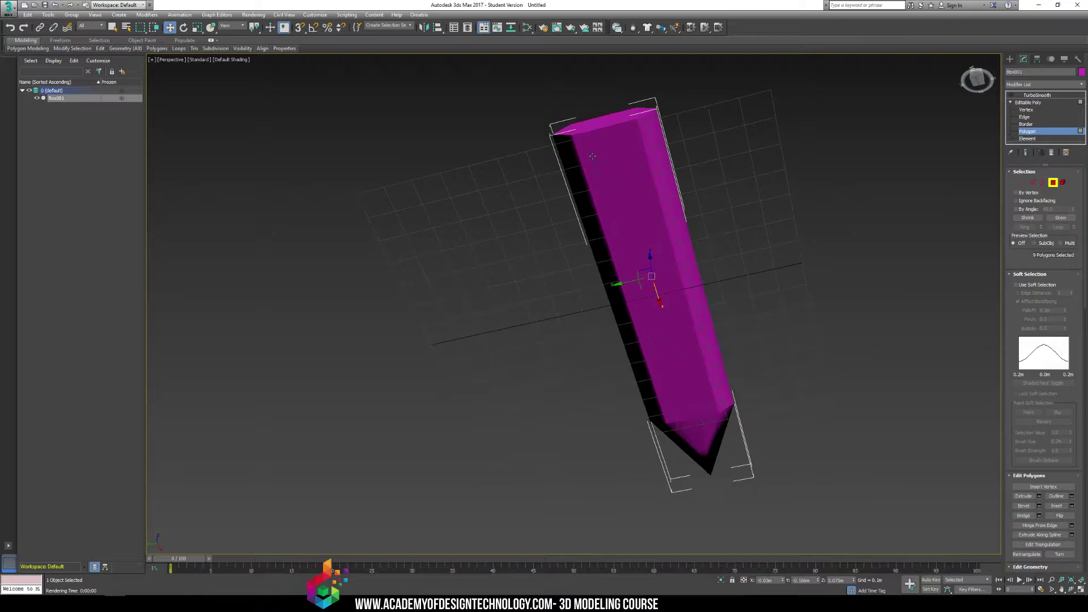
pyautogui.keyDown('ctrl'); pyautogui.click(630, 148); pyautogui.keyUp('ctrl')
pyautogui.keyDown('ctrl'); pyautogui.click(665, 261); pyautogui.keyUp('ctrl')
pyautogui.keyDown('ctrl'); pyautogui.click(646, 260); pyautogui.keyUp('ctrl')
pyautogui.keyDown('ctrl'); pyautogui.click(628, 270); pyautogui.keyUp('ctrl')
pyautogui.keyDown('ctrl'); pyautogui.click(658, 361); pyautogui.keyUp('ctrl')
pyautogui.keyDown('ctrl'); pyautogui.click(674, 358); pyautogui.keyUp('ctrl')
pyautogui.keyDown('ctrl'); pyautogui.click(690, 355); pyautogui.keyUp('ctrl')
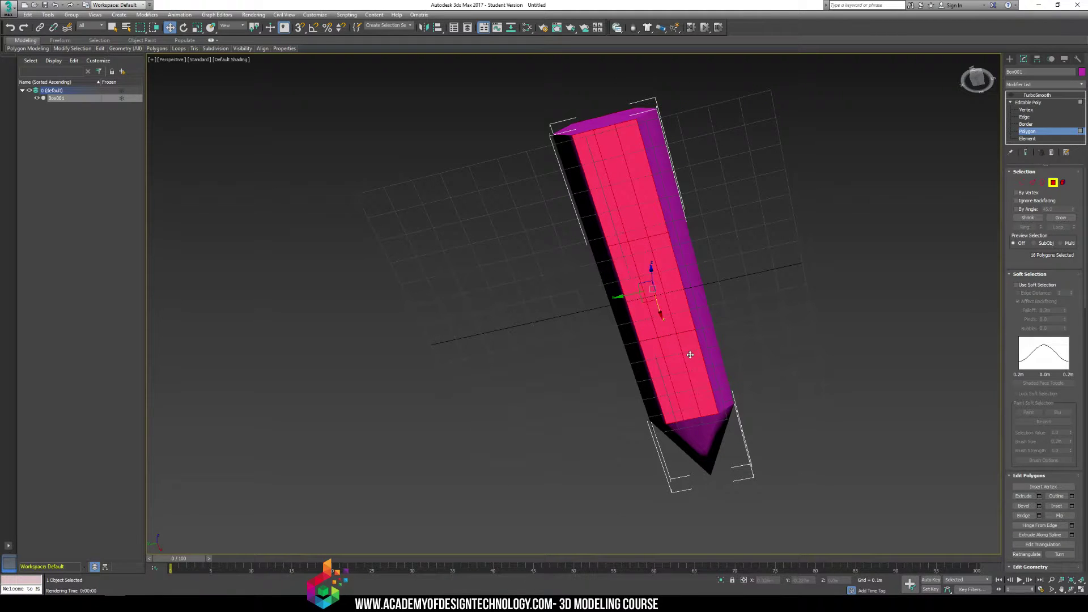
# - Inset the selected top and underside polygons as groups and show the edged faces again
pyautogui.keyDown('alt'); pyautogui.moveTo(690, 355); pyautogui.dragTo(694, 271, button='middle'); pyautogui.keyUp('alt')
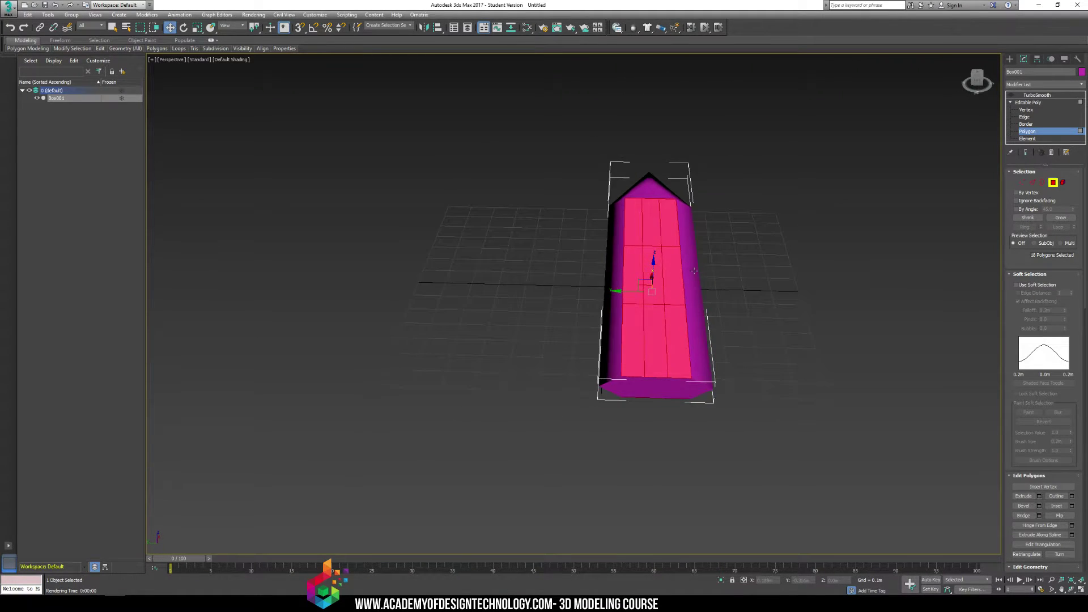
pyautogui.scroll(5, 755, 287)
pyautogui.scroll(-4, 755, 286)
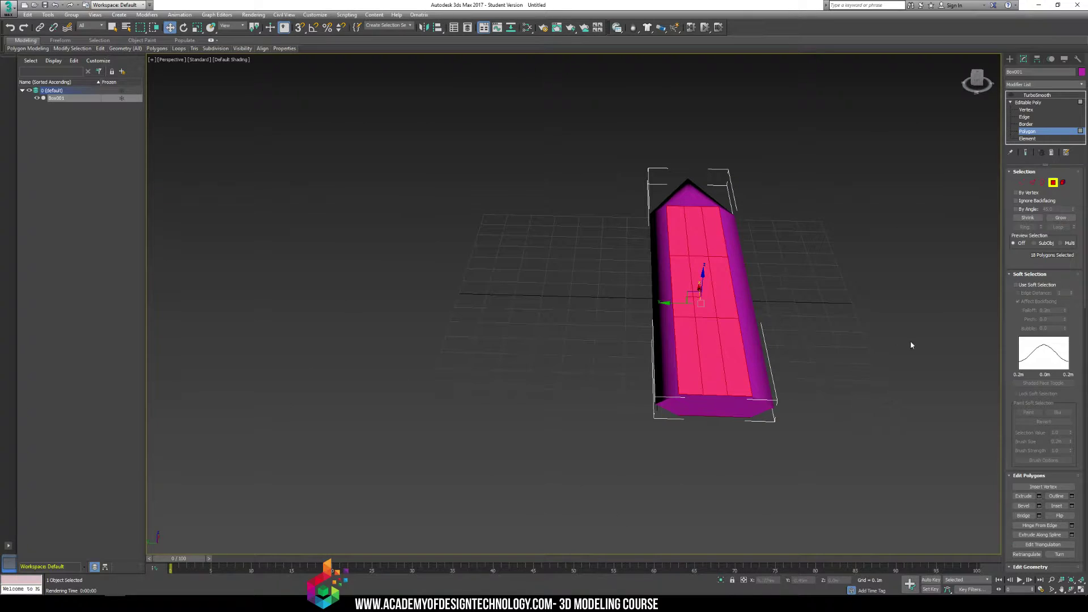
pyautogui.click(1071, 507)
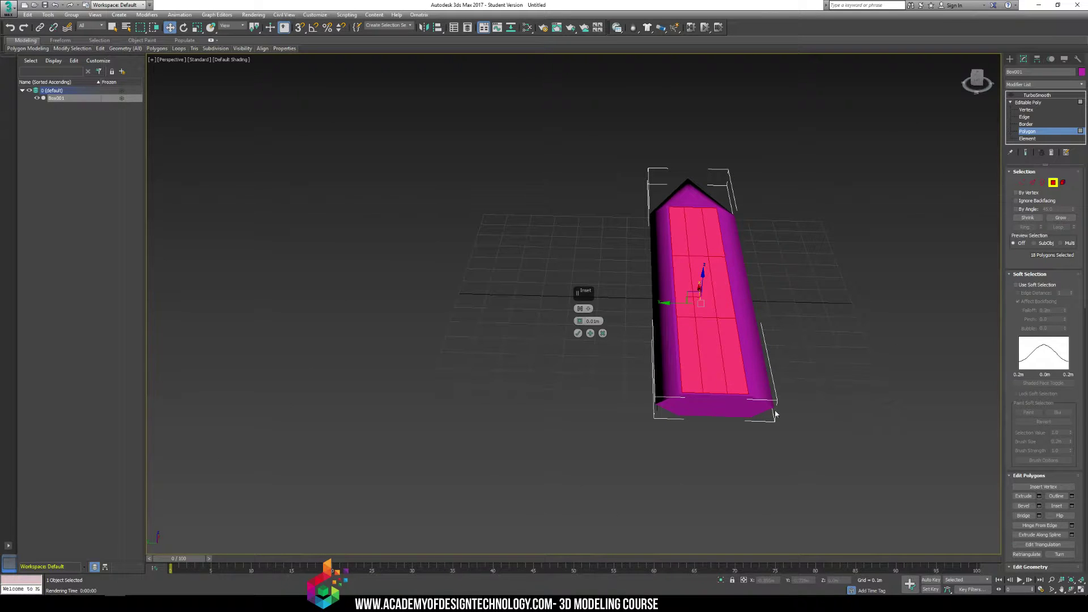
pyautogui.moveTo(584, 326)
pyautogui.mouseDown()
pyautogui.moveTo(585, 301)
pyautogui.moveTo(583, 313)
pyautogui.mouseUp()
pyautogui.press('F4')
pyautogui.keyDown('alt'); pyautogui.moveTo(579, 339); pyautogui.dragTo(718, 333, button='middle'); pyautogui.keyUp('alt')
pyautogui.click(579, 334)
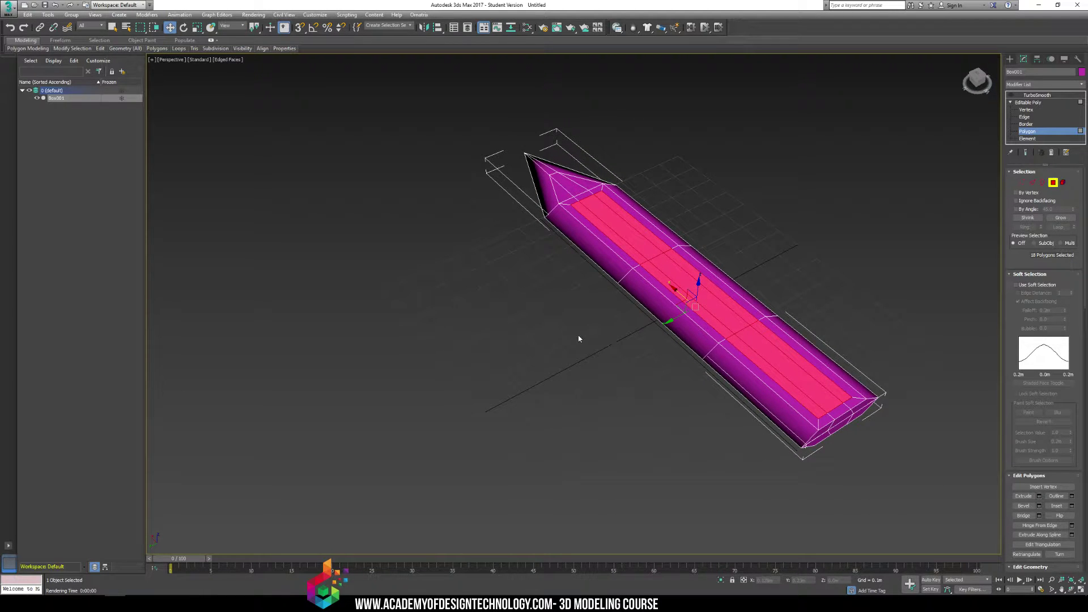
pyautogui.press('r')
pyautogui.click(822, 358)
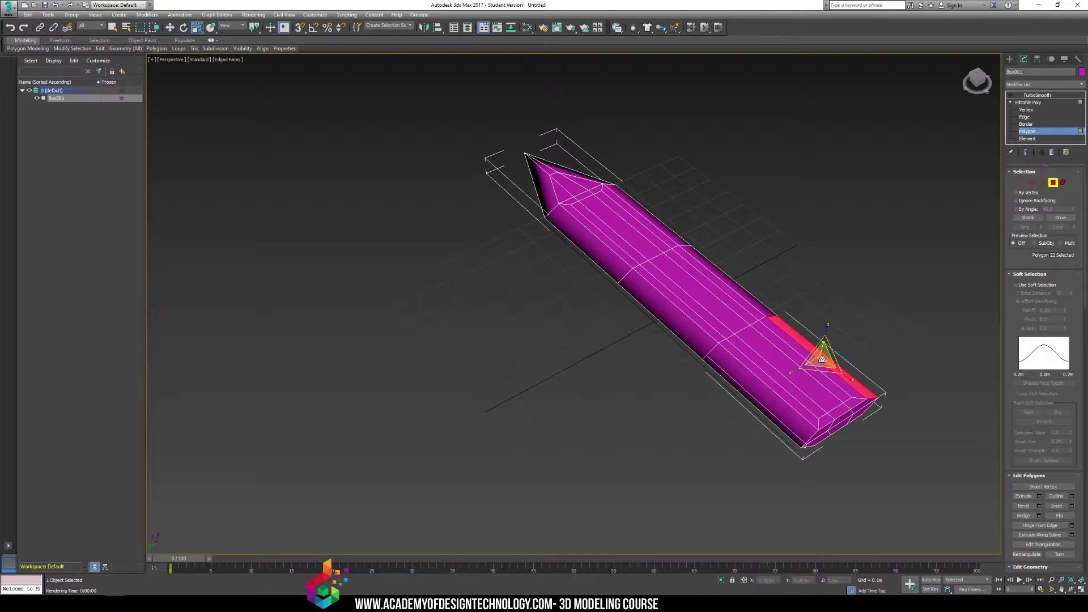
pyautogui.click(778, 374)
pyautogui.keyDown('ctrl'); pyautogui.click(796, 356); pyautogui.keyUp('ctrl')
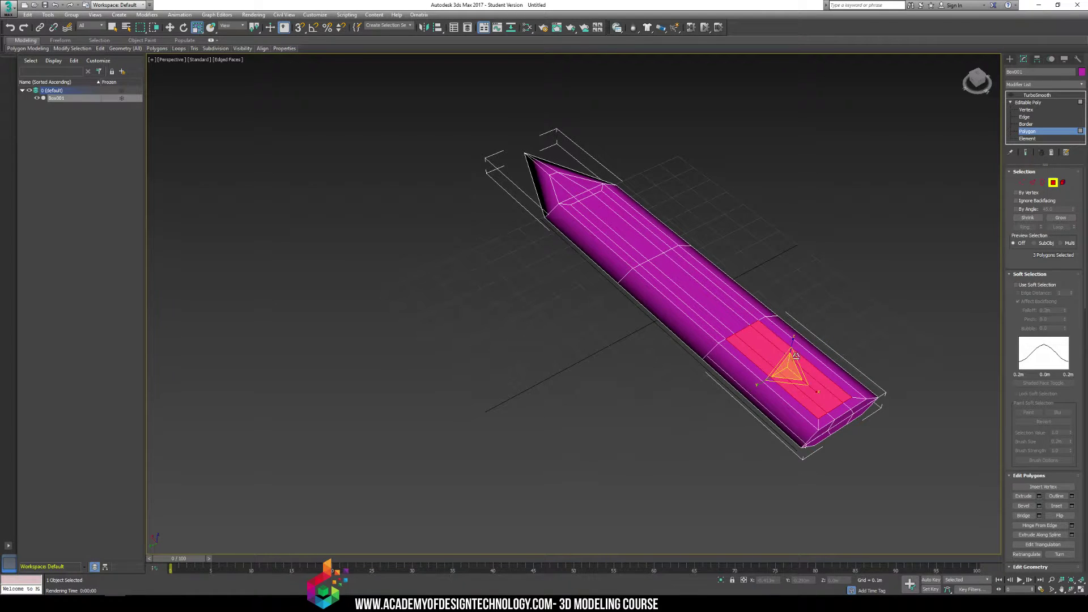
pyautogui.keyDown('ctrl'); pyautogui.click(638, 244); pyautogui.keyUp('ctrl')
pyautogui.keyDown('ctrl'); pyautogui.click(632, 234); pyautogui.keyUp('ctrl')
pyautogui.keyDown('ctrl'); pyautogui.click(616, 243); pyautogui.keyUp('ctrl')
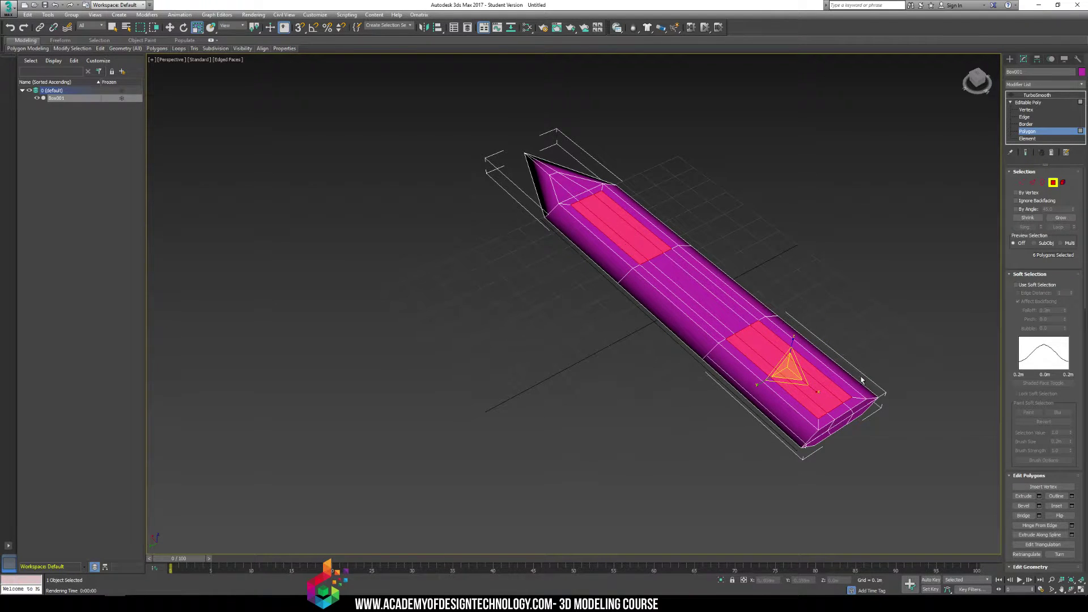
pyautogui.click(819, 367)
pyautogui.click(819, 367)
# - Inset the three top polygons and the three matching underside polygons of the blunt end section by 0.032 m
pyautogui.click(806, 367)
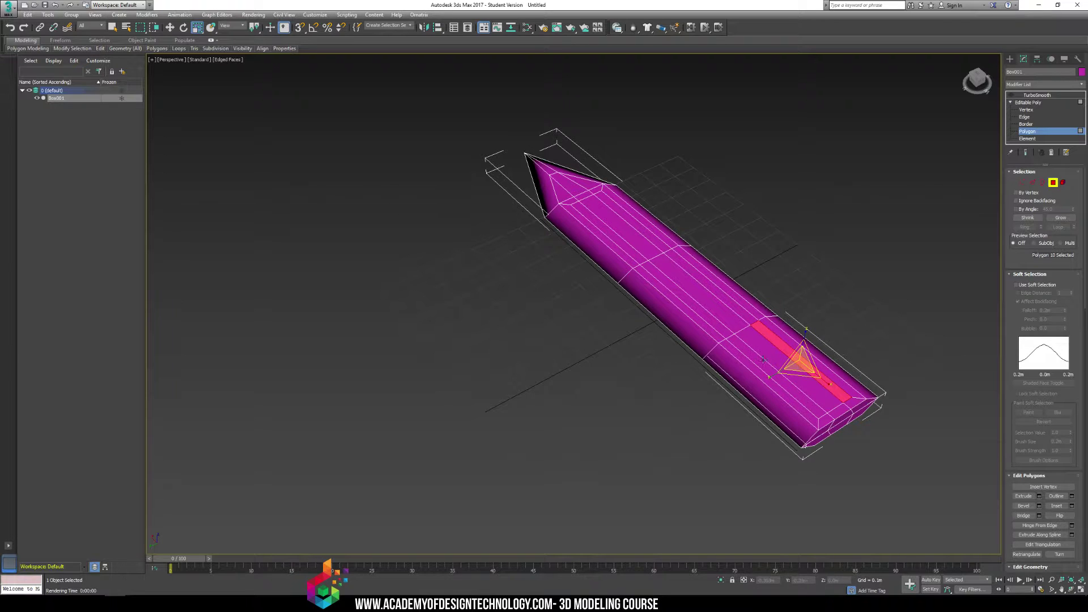
pyautogui.keyDown('ctrl'); pyautogui.click(765, 353); pyautogui.keyUp('ctrl')
pyautogui.keyDown('ctrl'); pyautogui.click(755, 360); pyautogui.keyUp('ctrl')
pyautogui.moveTo(752, 363)
pyautogui.keyDown('alt'); pyautogui.mouseDown(button='middle')
pyautogui.moveTo(782, 400)
pyautogui.moveTo(793, 361)
pyautogui.mouseUp(button='middle'); pyautogui.keyUp('alt')
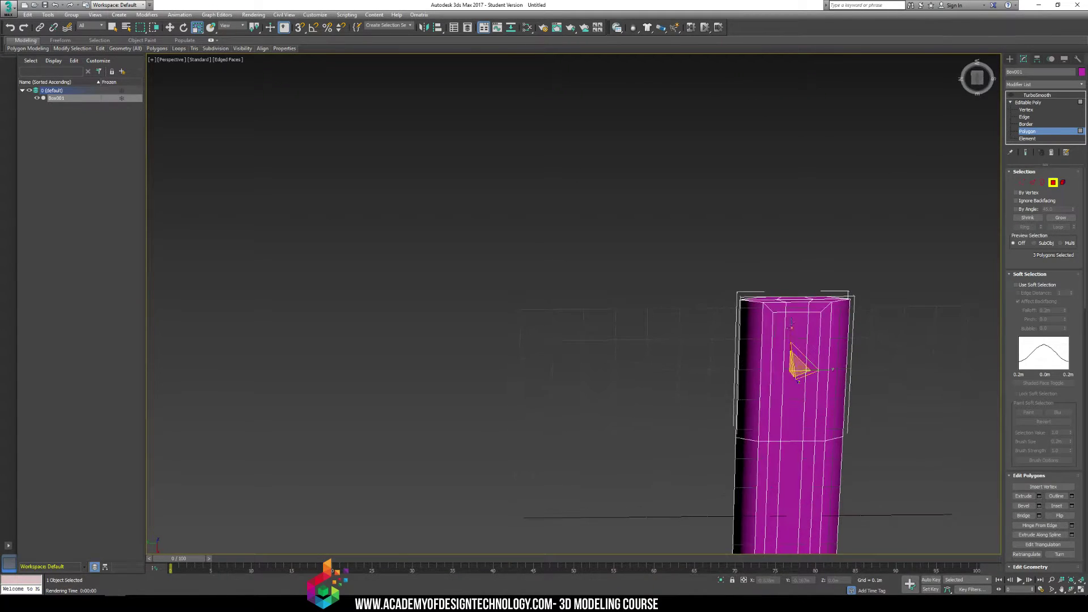
pyautogui.keyDown('ctrl'); pyautogui.click(785, 355); pyautogui.keyUp('ctrl')
pyautogui.keyDown('ctrl'); pyautogui.click(802, 337); pyautogui.keyUp('ctrl')
pyautogui.keyDown('ctrl'); pyautogui.click(814, 340); pyautogui.keyUp('ctrl')
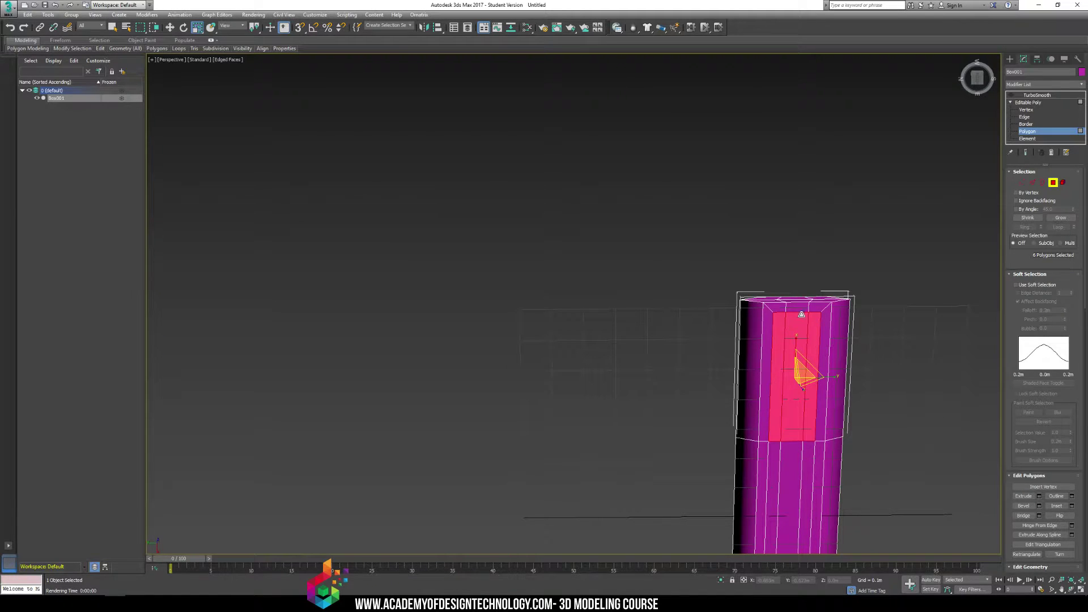
pyautogui.scroll(6, 802, 314)
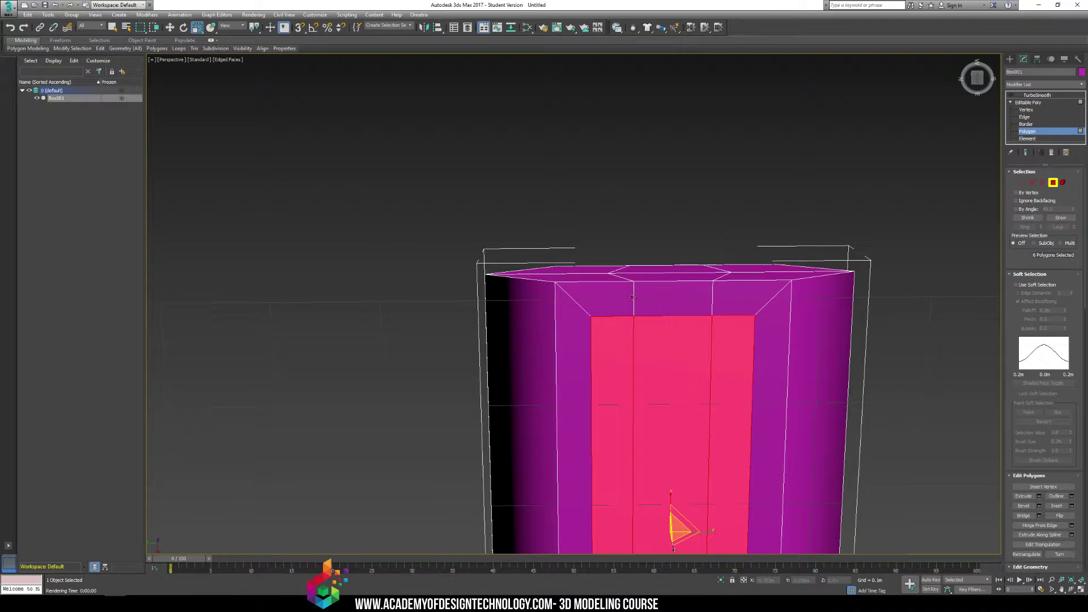
pyautogui.moveTo(680, 352); pyautogui.dragTo(692, 261, button='middle')
pyautogui.scroll(-4, 692, 258)
pyautogui.scroll(2, 695, 296)
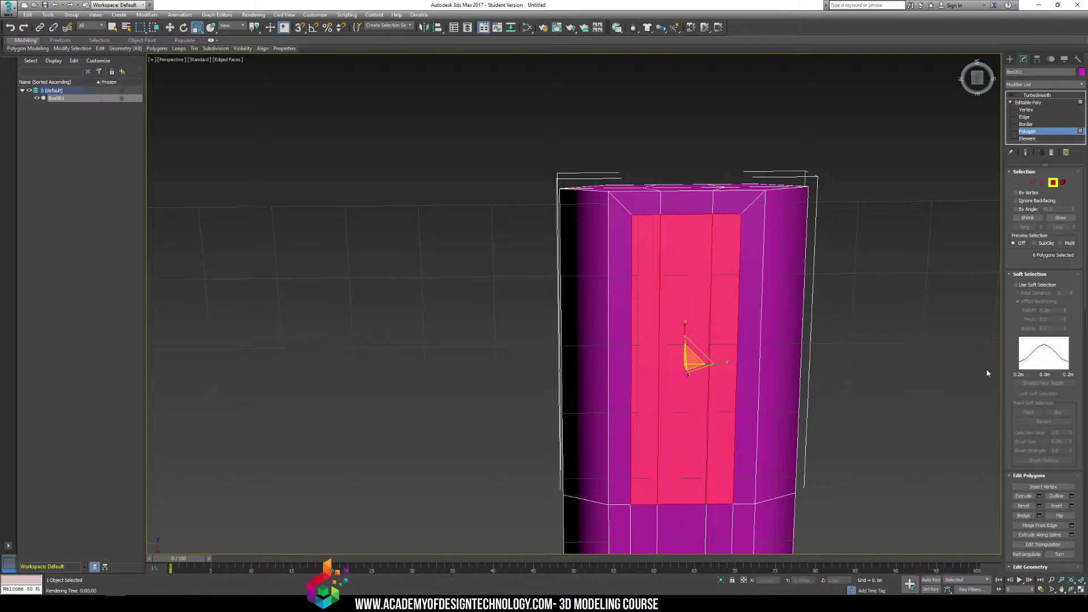
pyautogui.click(1071, 506)
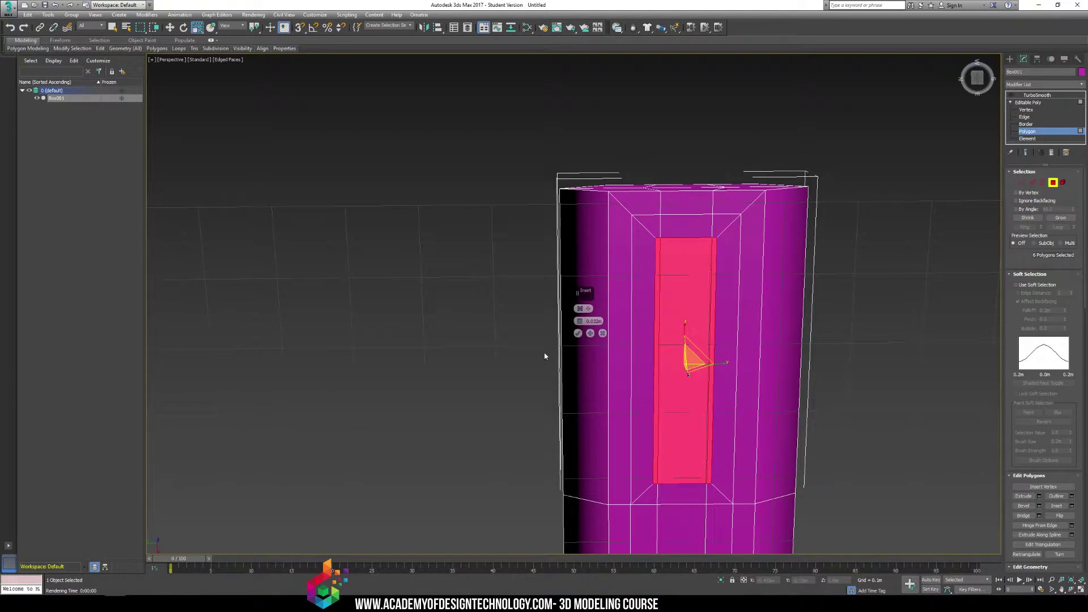
pyautogui.click(578, 334)
pyautogui.keyDown('alt'); pyautogui.moveTo(578, 334); pyautogui.dragTo(729, 286, button='middle'); pyautogui.keyUp('alt')
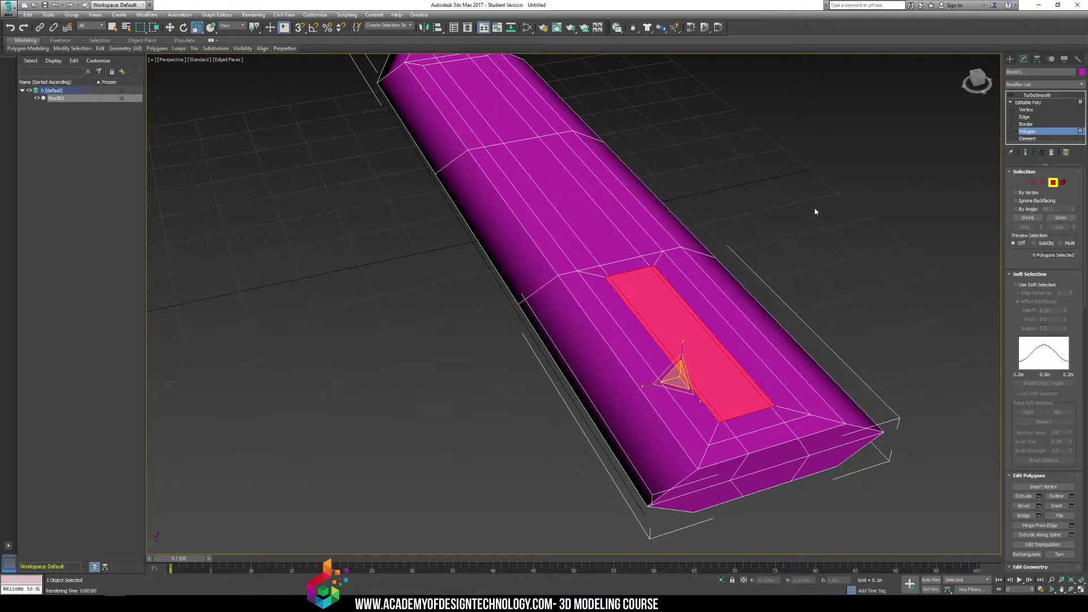
# - Delete the inset polygons on both faces and bridge the two open borders to form a through slot
pyautogui.press('Delete')
pyautogui.keyDown('alt'); pyautogui.moveTo(828, 224); pyautogui.dragTo(832, 237, button='middle'); pyautogui.keyUp('alt')
pyautogui.click(1026, 124)
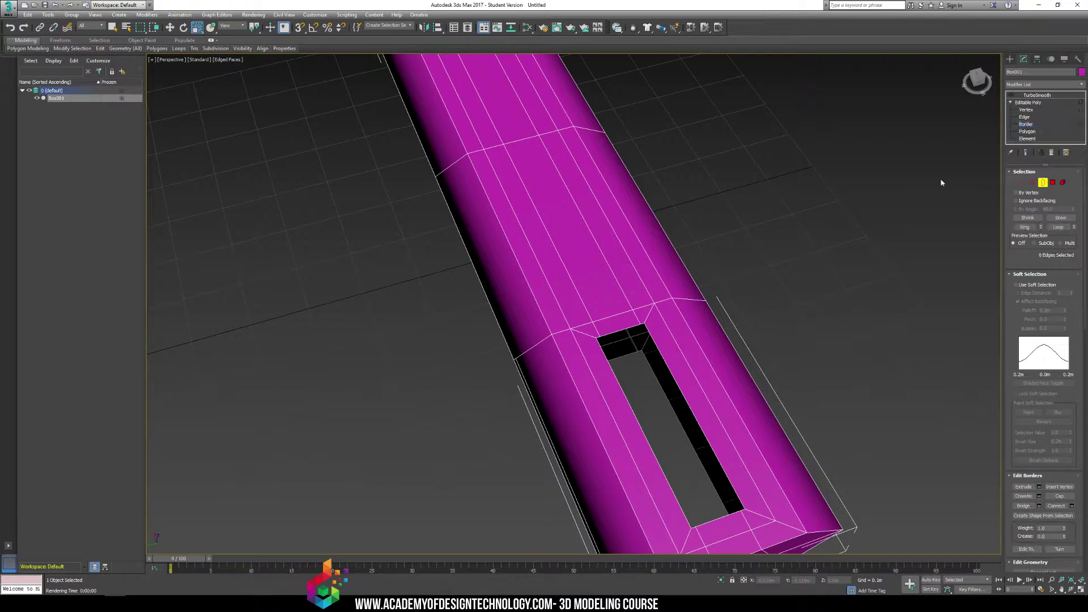
pyautogui.click(669, 364)
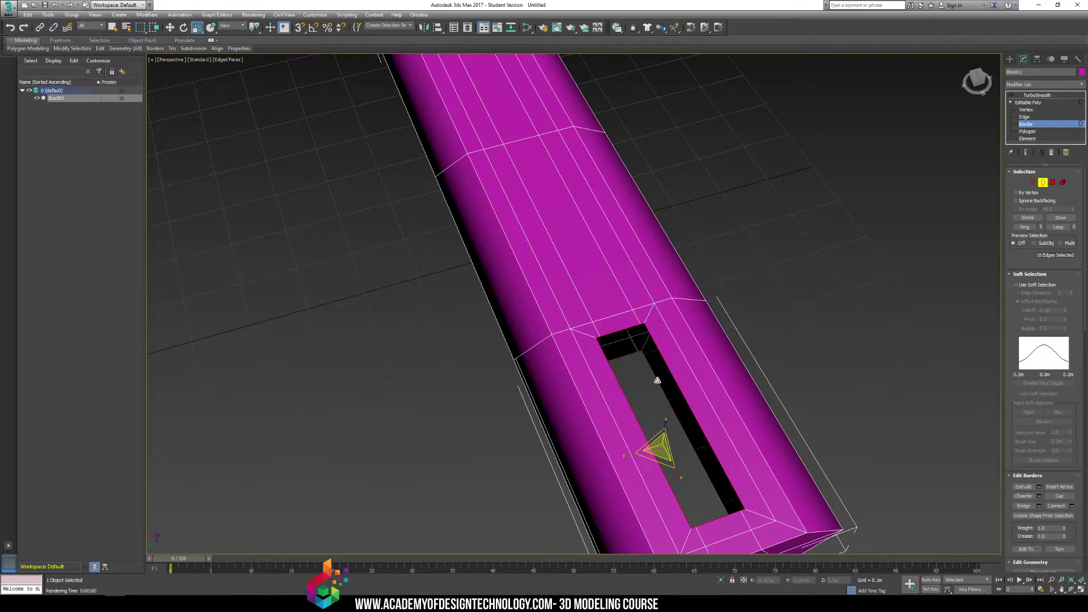
pyautogui.click(1023, 506)
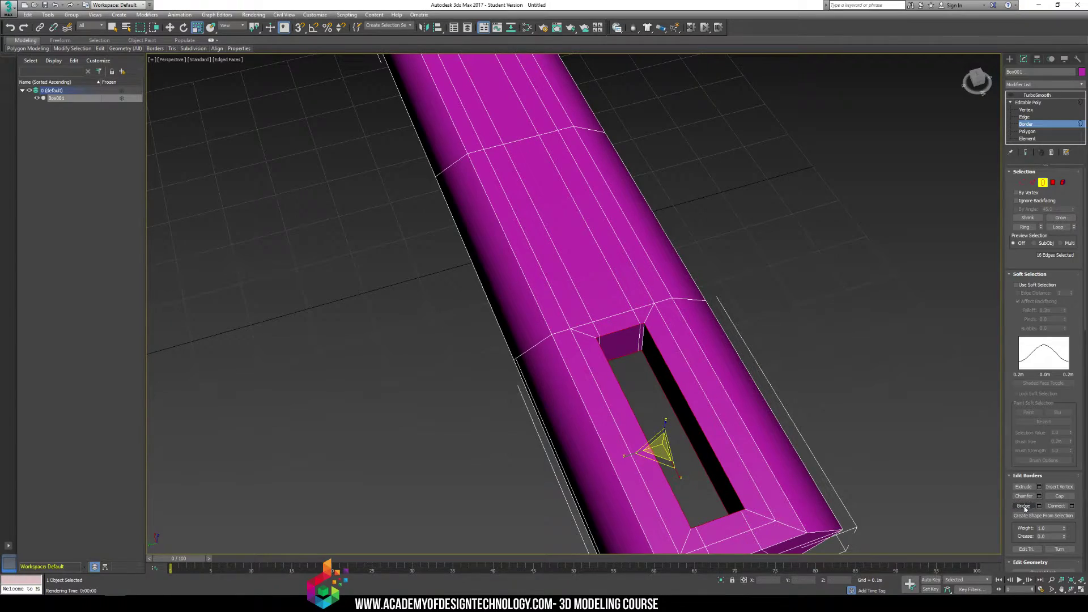
pyautogui.keyDown('alt'); pyautogui.moveTo(733, 355); pyautogui.dragTo(631, 366, button='middle'); pyautogui.keyUp('alt')
# - Select the slot's corner vertices in the top wireframe view and scale them slightly closer together along X
pyautogui.click(1025, 110)
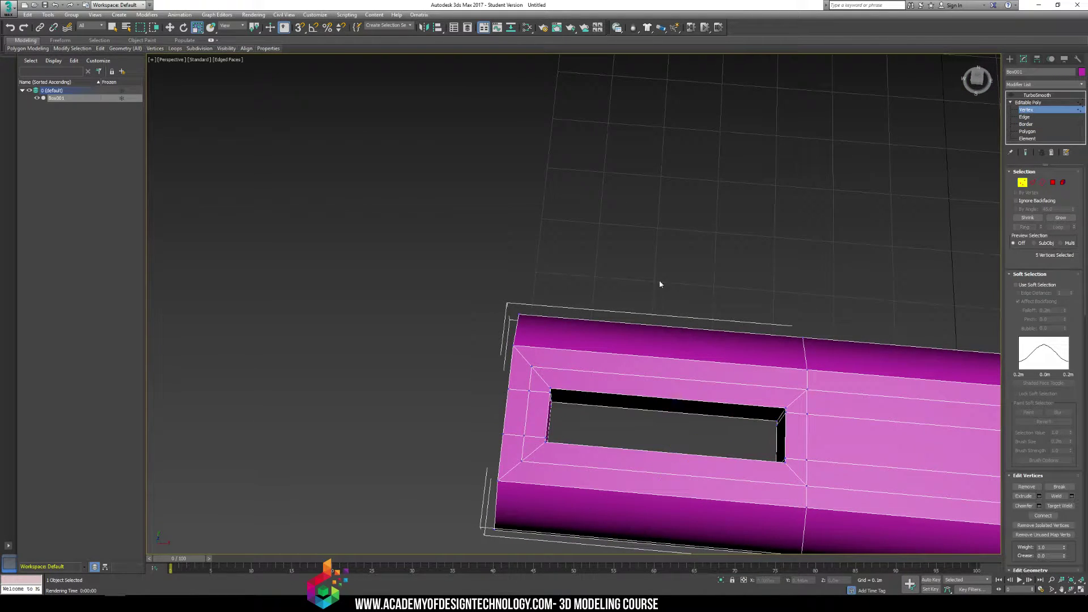
pyautogui.press('f')
pyautogui.press('F3')
pyautogui.press('t')
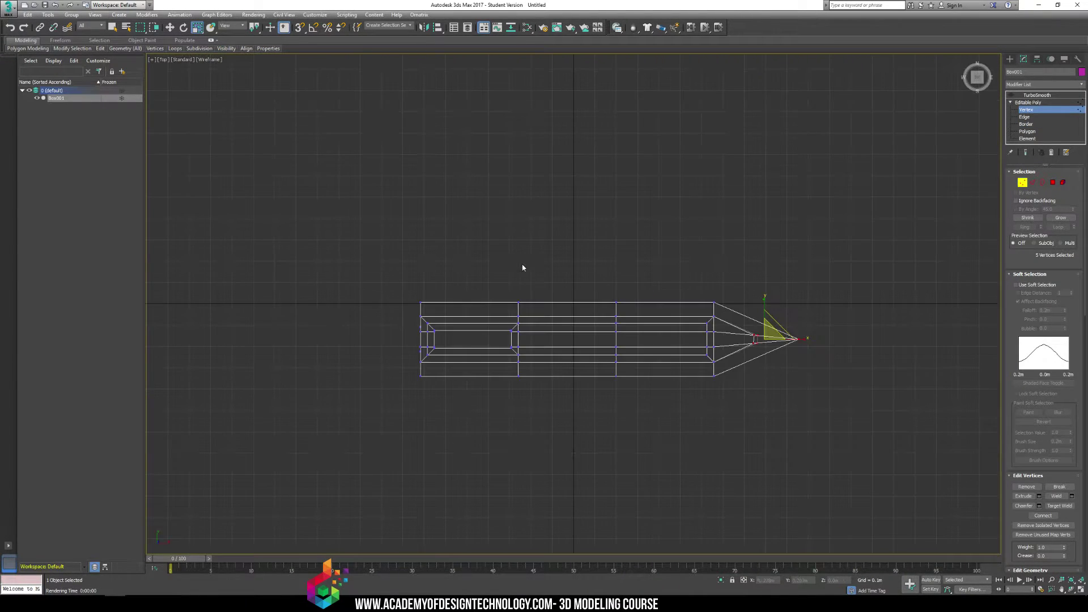
pyautogui.press('z')
pyautogui.moveTo(376, 340); pyautogui.dragTo(736, 278, button='middle')
pyautogui.scroll(-10, 415, 233)
pyautogui.moveTo(374, 240); pyautogui.dragTo(597, 261, button='middle')
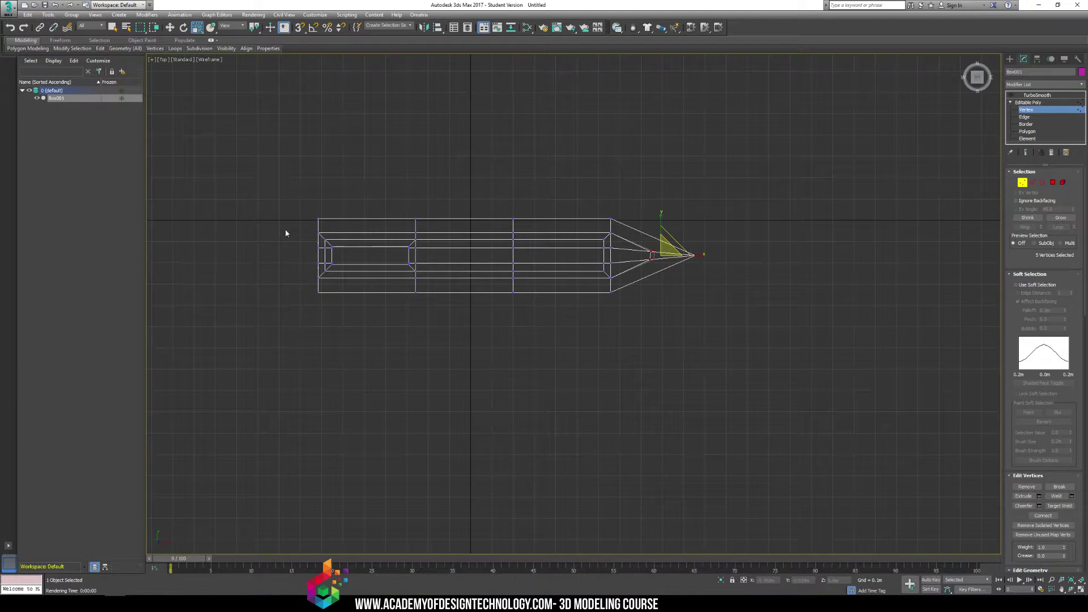
pyautogui.scroll(5, 318, 234)
pyautogui.moveTo(395, 290); pyautogui.dragTo(396, 291)
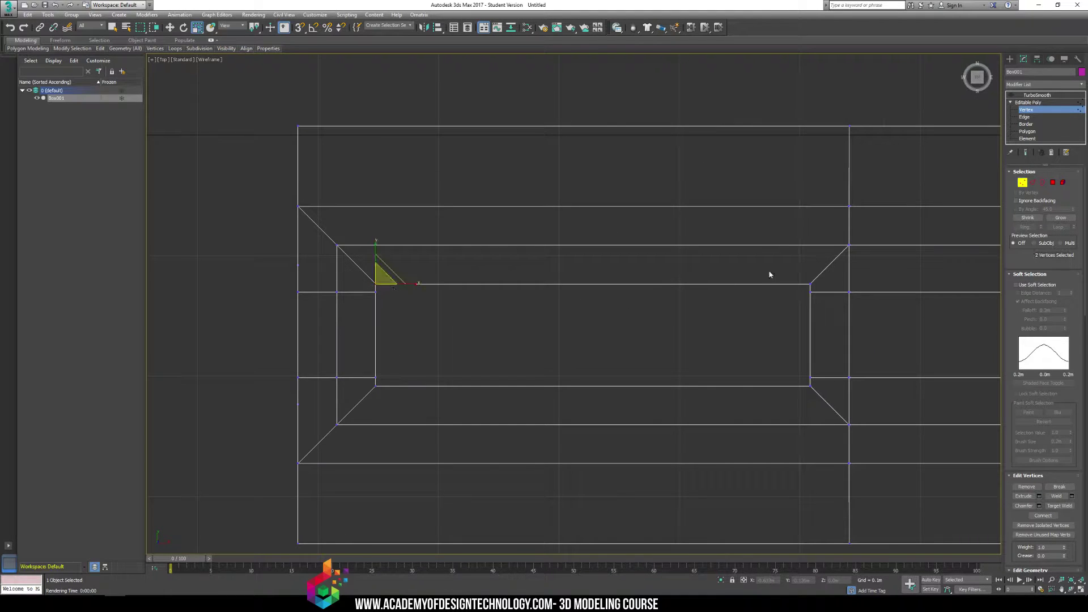
pyautogui.keyDown('ctrl'); pyautogui.moveTo(796, 296); pyautogui.dragTo(817, 288); pyautogui.keyUp('ctrl')
pyautogui.hotkey('ctrl', 'z')
pyautogui.keyDown('ctrl'); pyautogui.moveTo(805, 380); pyautogui.dragTo(837, 408); pyautogui.keyUp('ctrl')
pyautogui.hotkey('ctrl', 'z')
pyautogui.keyDown('ctrl'); pyautogui.moveTo(363, 380); pyautogui.dragTo(398, 406); pyautogui.keyUp('ctrl')
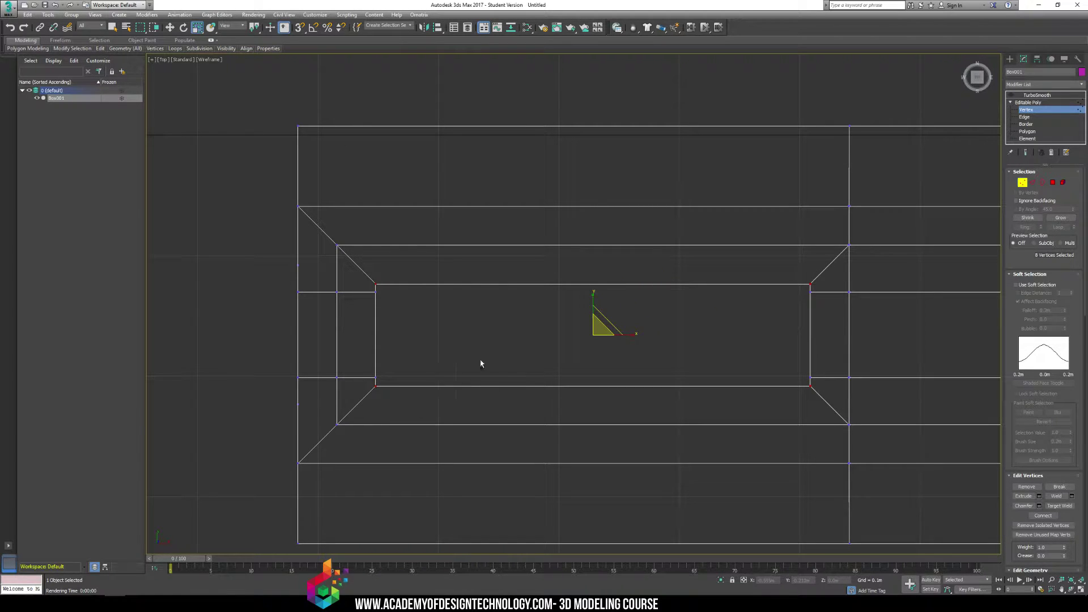
pyautogui.moveTo(639, 335); pyautogui.dragTo(633, 334)
# - Shorten the slot by moving the vertices of both its ends inward along X
pyautogui.moveTo(460, 421); pyautogui.dragTo(457, 412)
pyautogui.press('w')
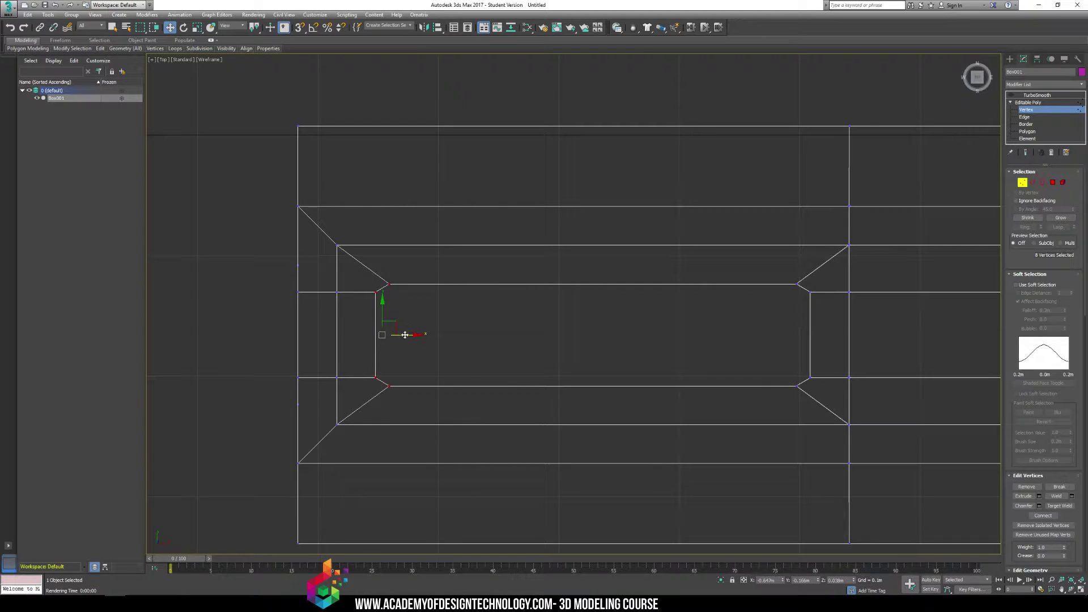
pyautogui.moveTo(405, 334); pyautogui.dragTo(478, 336)
pyautogui.moveTo(836, 422); pyautogui.dragTo(836, 423)
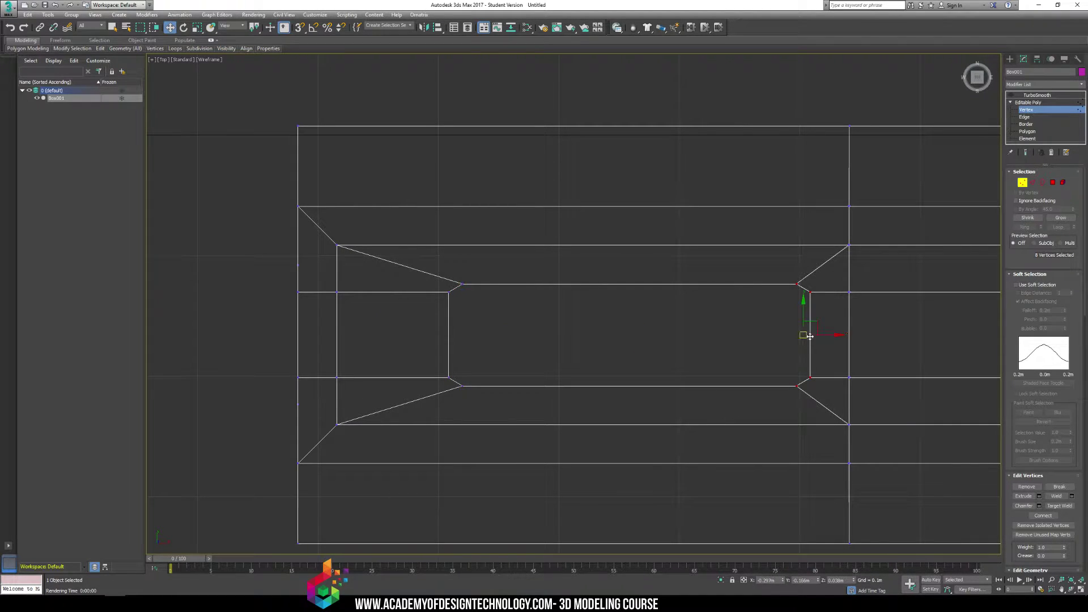
pyautogui.moveTo(819, 335); pyautogui.dragTo(738, 349)
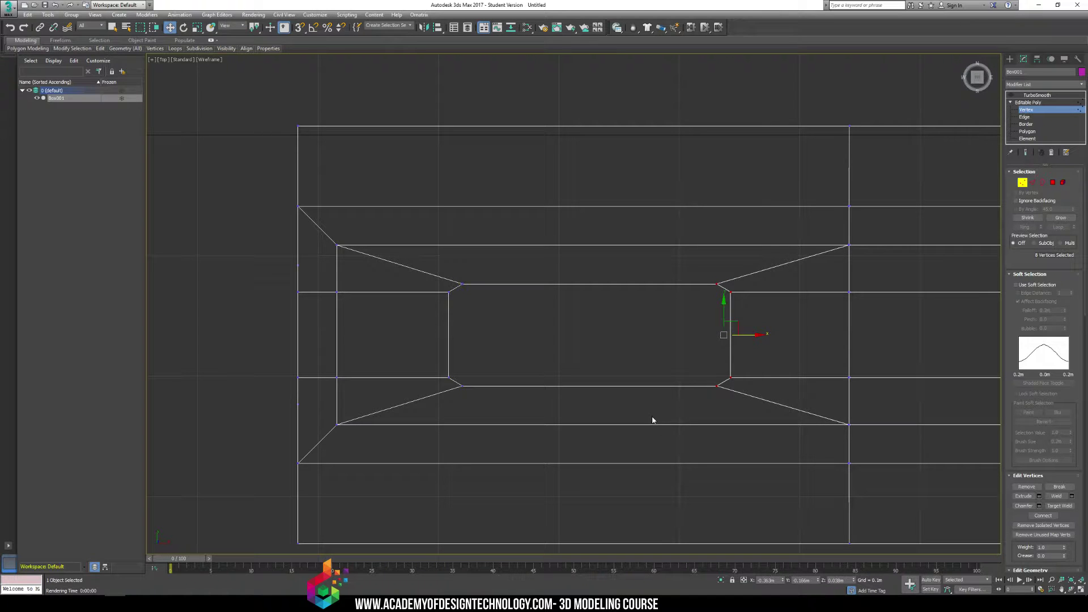
# - Return to the perspective view and delete the six polygons closing the blunt end of the box
pyautogui.click(1010, 60)
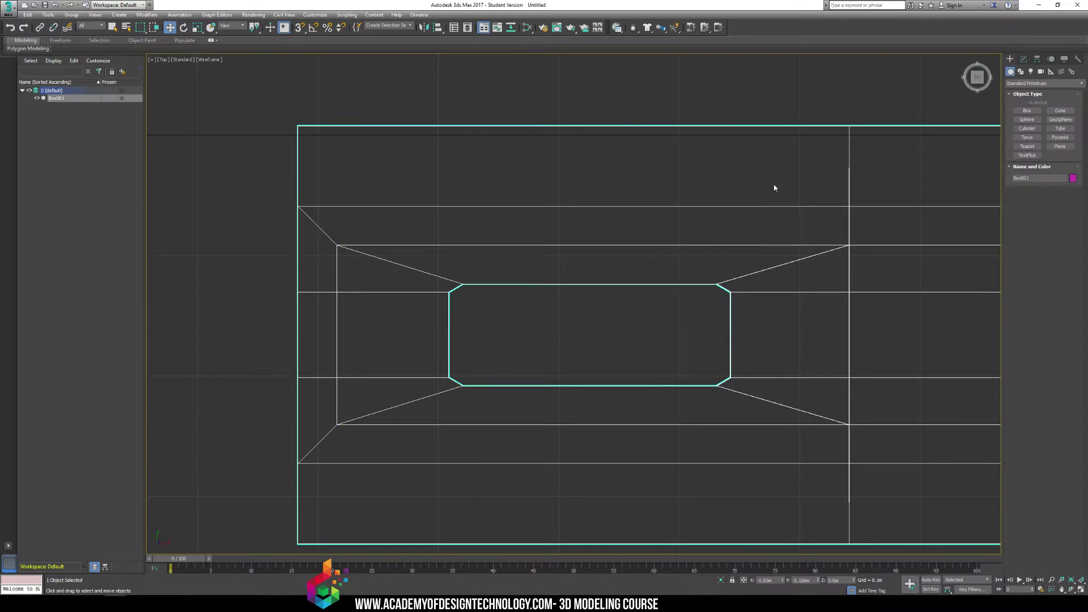
pyautogui.moveTo(716, 197); pyautogui.dragTo(713, 192, button='middle')
pyautogui.press('p')
pyautogui.moveTo(661, 342)
pyautogui.keyDown('alt'); pyautogui.mouseDown(button='middle')
pyautogui.moveTo(651, 345)
pyautogui.moveTo(724, 357)
pyautogui.moveTo(505, 202)
pyautogui.moveTo(655, 322)
pyautogui.moveTo(738, 323)
pyautogui.mouseUp(button='middle'); pyautogui.keyUp('alt')
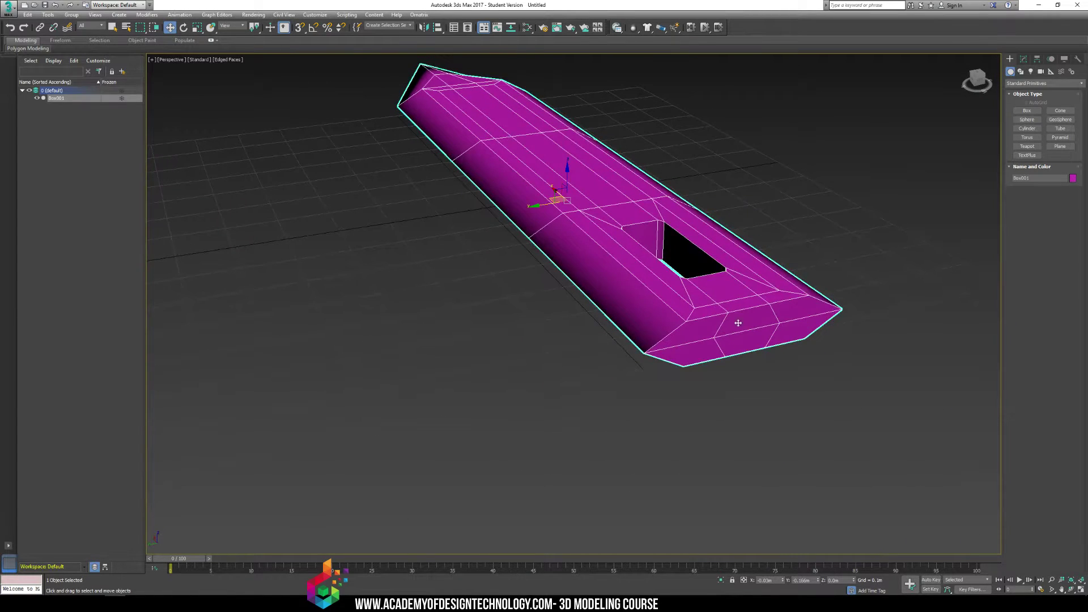
pyautogui.click(1024, 59)
pyautogui.click(1027, 131)
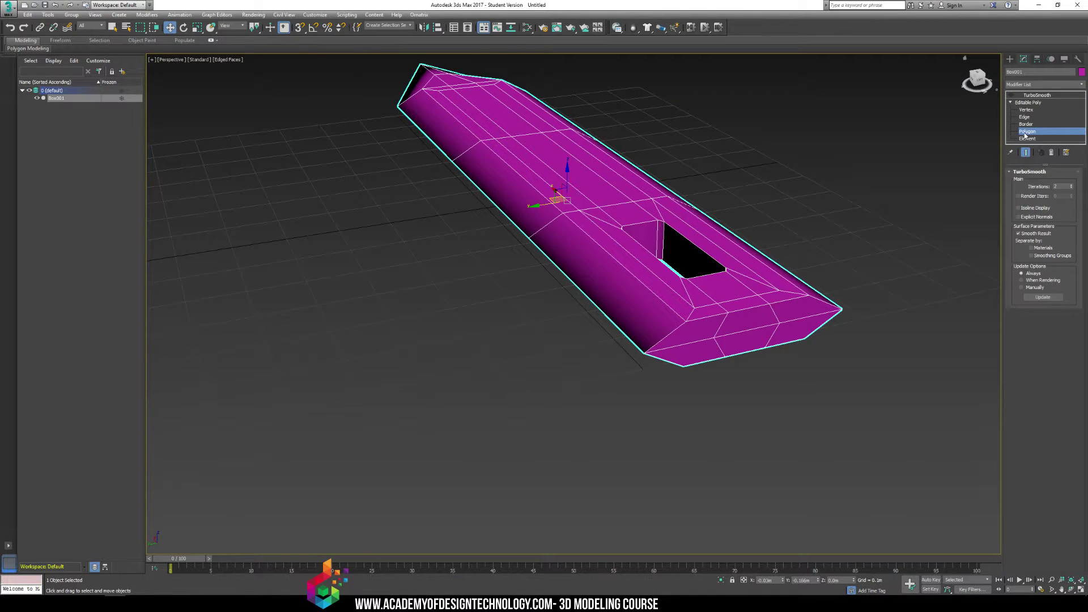
pyautogui.click(807, 306)
pyautogui.keyDown('ctrl'); pyautogui.click(771, 335); pyautogui.keyUp('ctrl')
pyautogui.keyDown('ctrl'); pyautogui.click(757, 325); pyautogui.keyUp('ctrl')
pyautogui.keyDown('ctrl'); pyautogui.click(704, 332); pyautogui.keyUp('ctrl')
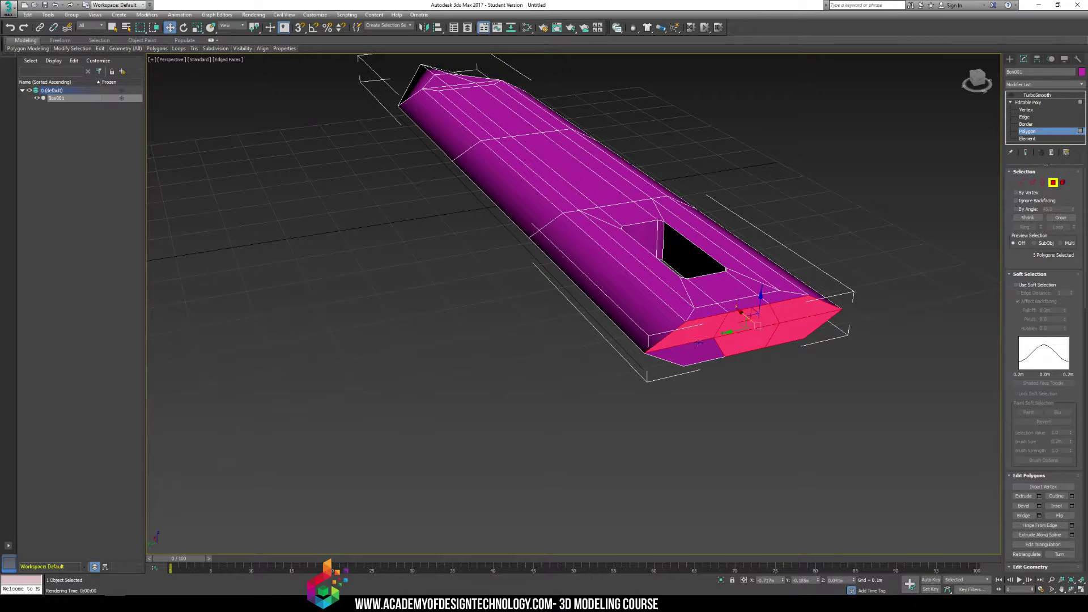
pyautogui.keyDown('ctrl'); pyautogui.click(696, 351); pyautogui.keyUp('ctrl')
pyautogui.press('Delete')
# - Extrude the two centre polygons between the slot and the pointed tip inward on the top face and scale them down
pyautogui.keyDown('alt'); pyautogui.moveTo(601, 170); pyautogui.dragTo(475, 243, button='middle'); pyautogui.keyUp('alt')
pyautogui.scroll(-3, 475, 242)
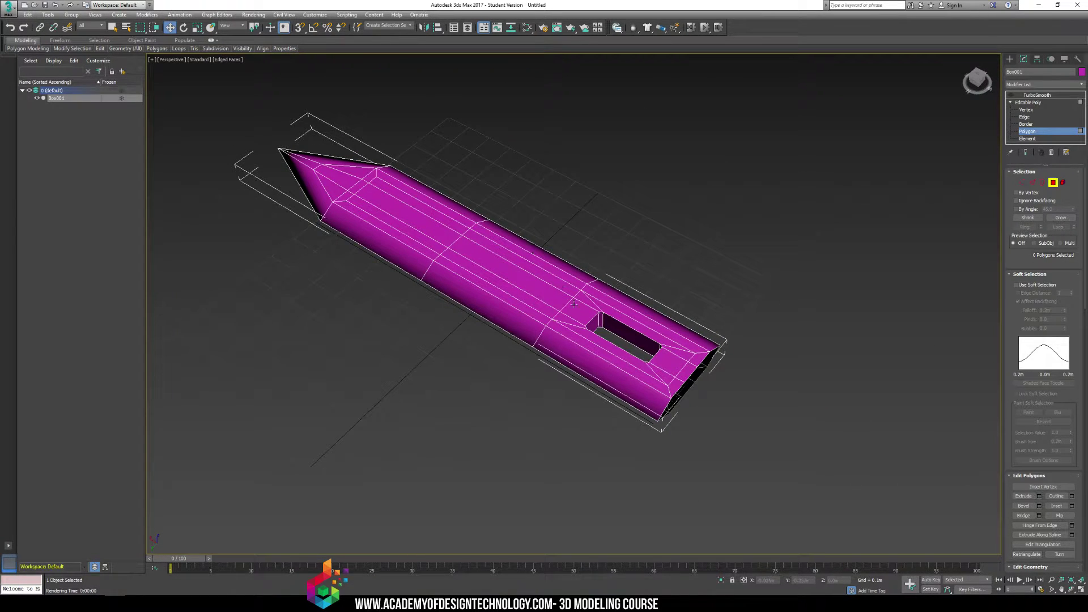
pyautogui.keyDown('alt'); pyautogui.moveTo(636, 337); pyautogui.dragTo(538, 231, button='middle'); pyautogui.keyUp('alt')
pyautogui.scroll(5, 515, 271)
pyautogui.click(545, 271)
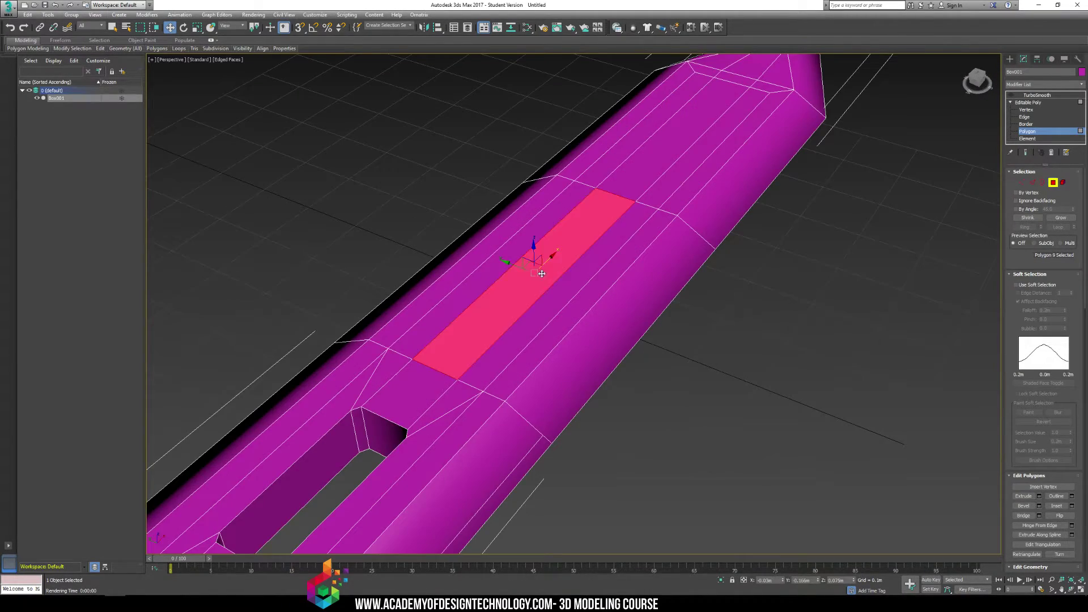
pyautogui.keyDown('ctrl'); pyautogui.click(672, 151); pyautogui.keyUp('ctrl')
pyautogui.keyDown('alt'); pyautogui.moveTo(672, 150); pyautogui.dragTo(686, 195, button='middle'); pyautogui.keyUp('alt')
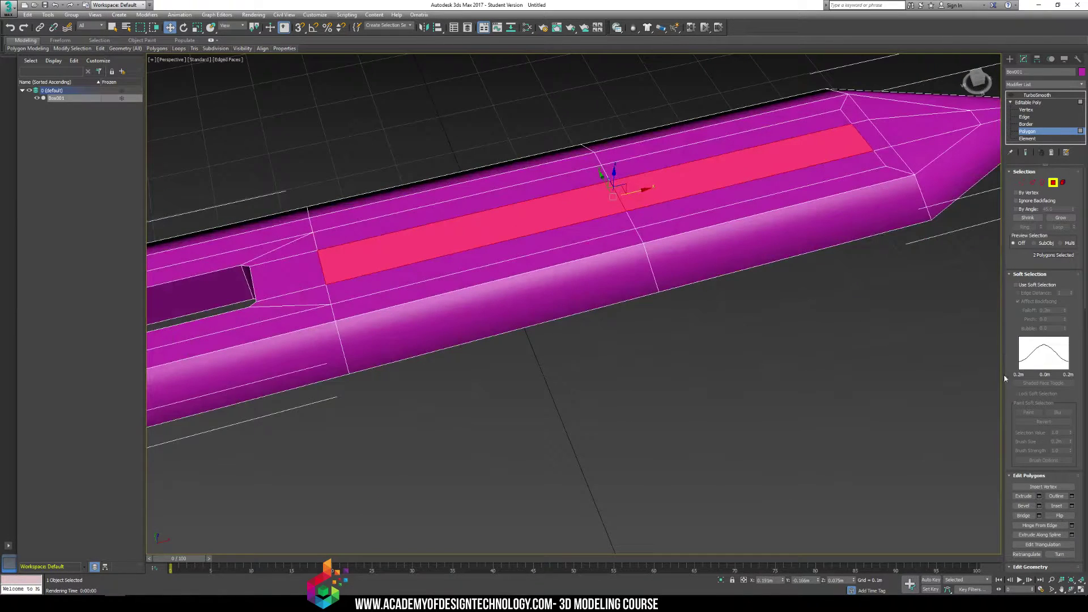
pyautogui.click(1023, 496)
pyautogui.moveTo(554, 220); pyautogui.dragTo(555, 226)
pyautogui.press('r')
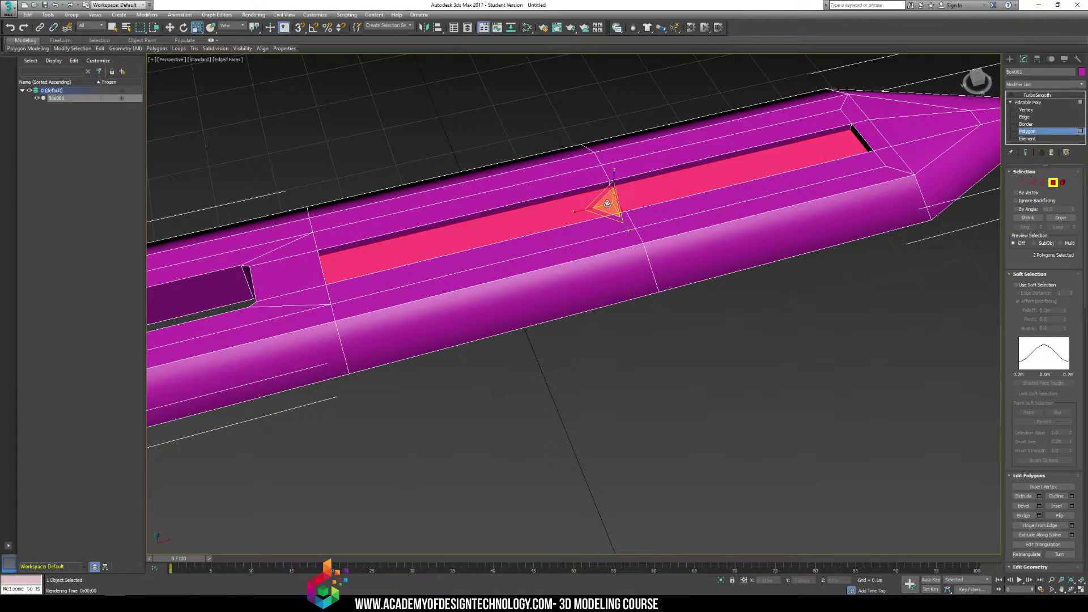
pyautogui.moveTo(606, 203); pyautogui.dragTo(615, 218)
# - Extrude the two matching centre polygons on the underside inward and scale them down to form a second groove
pyautogui.moveTo(614, 218)
pyautogui.keyDown('alt'); pyautogui.mouseDown(button='middle')
pyautogui.moveTo(622, 206)
pyautogui.moveTo(595, 190)
pyautogui.moveTo(614, 203)
pyautogui.mouseUp(button='middle'); pyautogui.keyUp('alt')
pyautogui.keyDown('alt'); pyautogui.moveTo(582, 164); pyautogui.dragTo(677, 209, button='middle'); pyautogui.keyUp('alt')
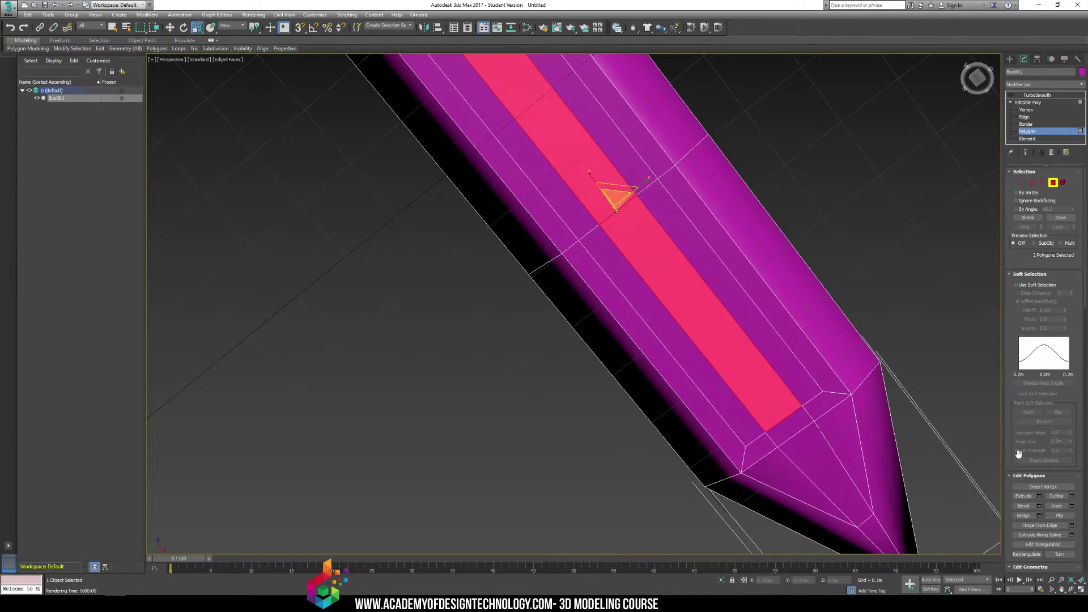
pyautogui.click(1023, 495)
pyautogui.moveTo(673, 294); pyautogui.dragTo(668, 308)
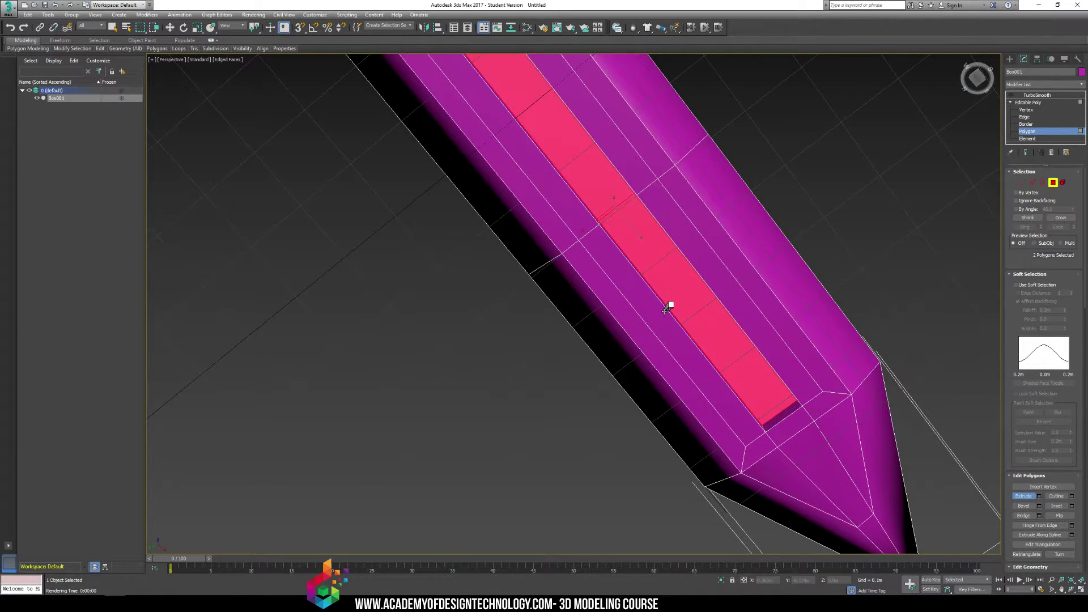
pyautogui.press('r')
pyautogui.moveTo(615, 199); pyautogui.dragTo(630, 187)
pyautogui.hotkey('ctrl', 'z')
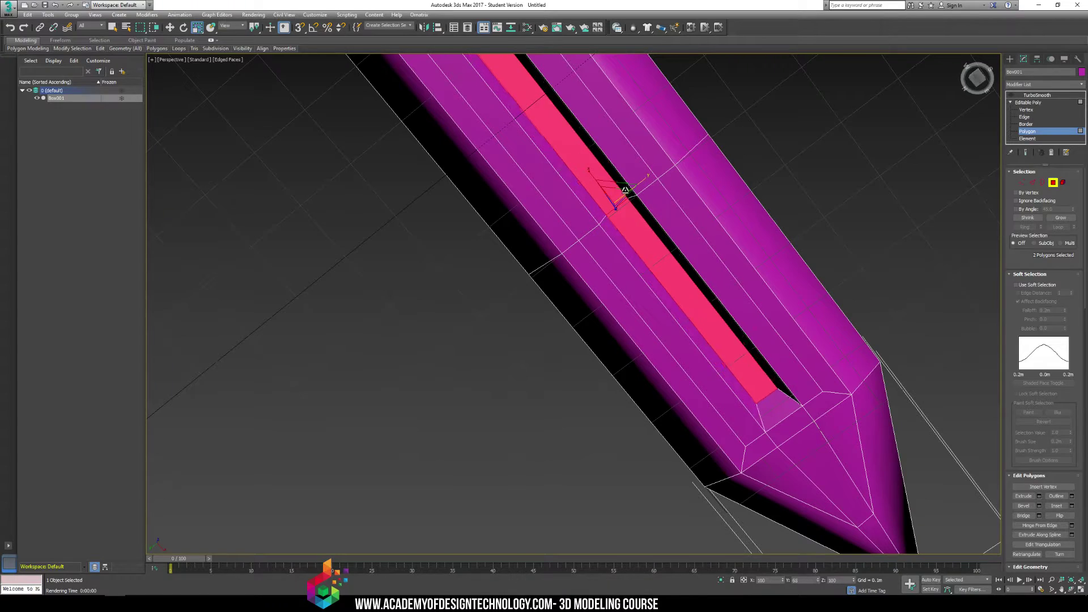
# - Hide the edged faces and render the perspective view first without and again with the TurboSmooth result shown
pyautogui.moveTo(612, 189)
pyautogui.keyDown('alt'); pyautogui.mouseDown(button='middle')
pyautogui.moveTo(757, 237)
pyautogui.moveTo(768, 287)
pyautogui.moveTo(719, 219)
pyautogui.mouseUp(button='middle'); pyautogui.keyUp('alt')
pyautogui.scroll(-6, 768, 287)
pyautogui.press('F4')
pyautogui.scroll(4, 637, 255)
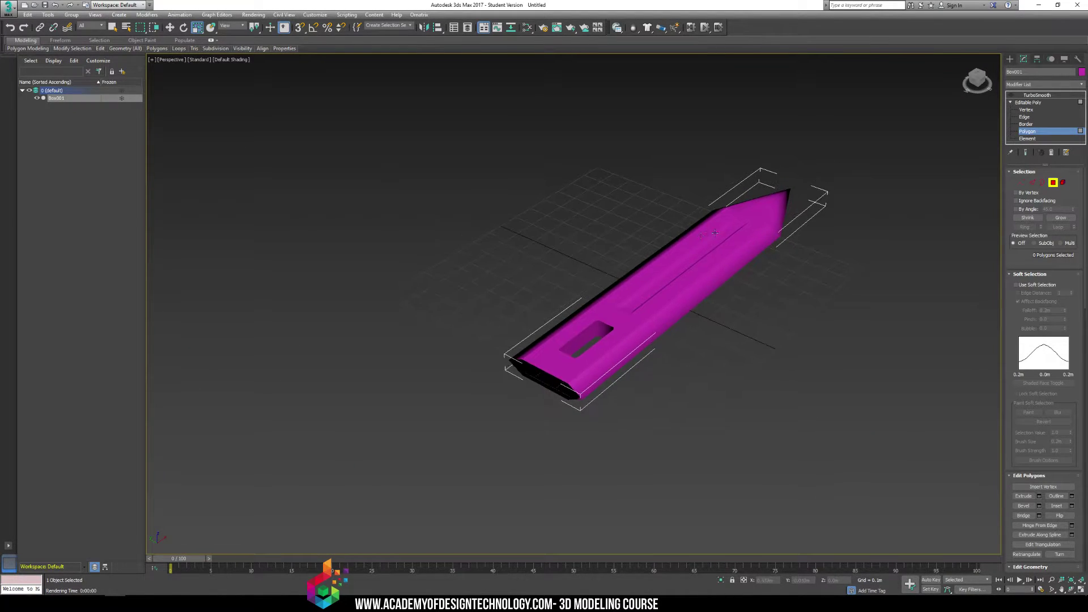
pyautogui.hotkey('shift', 'q')
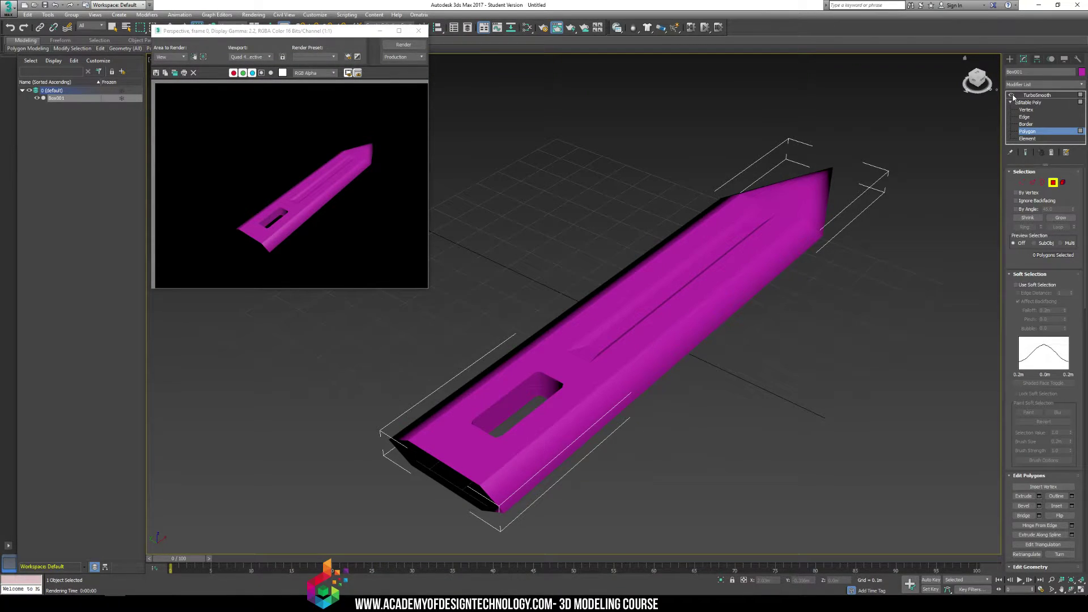
pyautogui.click(1026, 153)
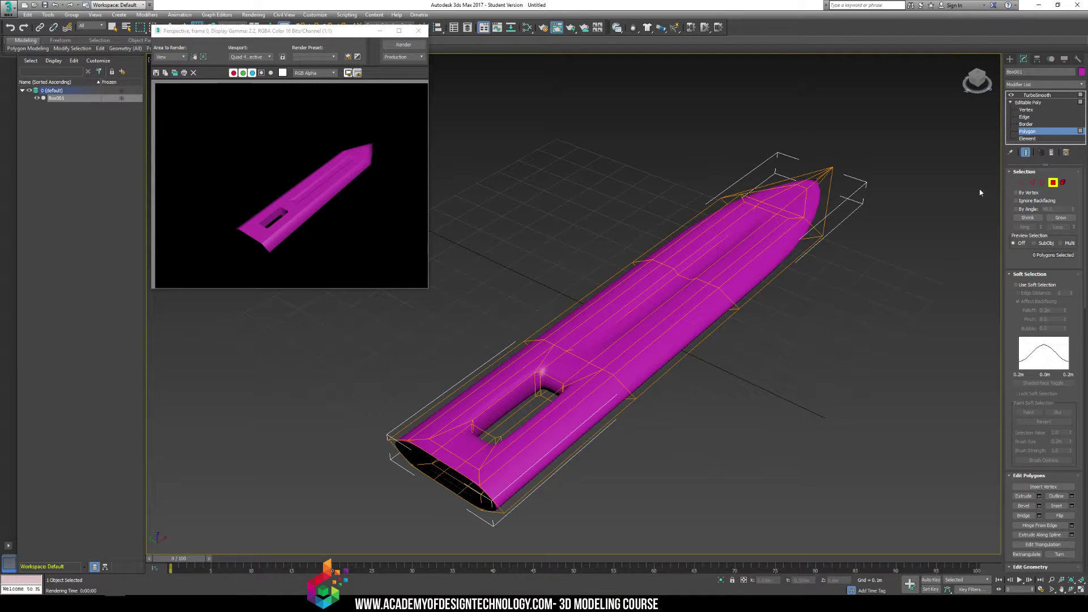
pyautogui.hotkey('shift', 'q')
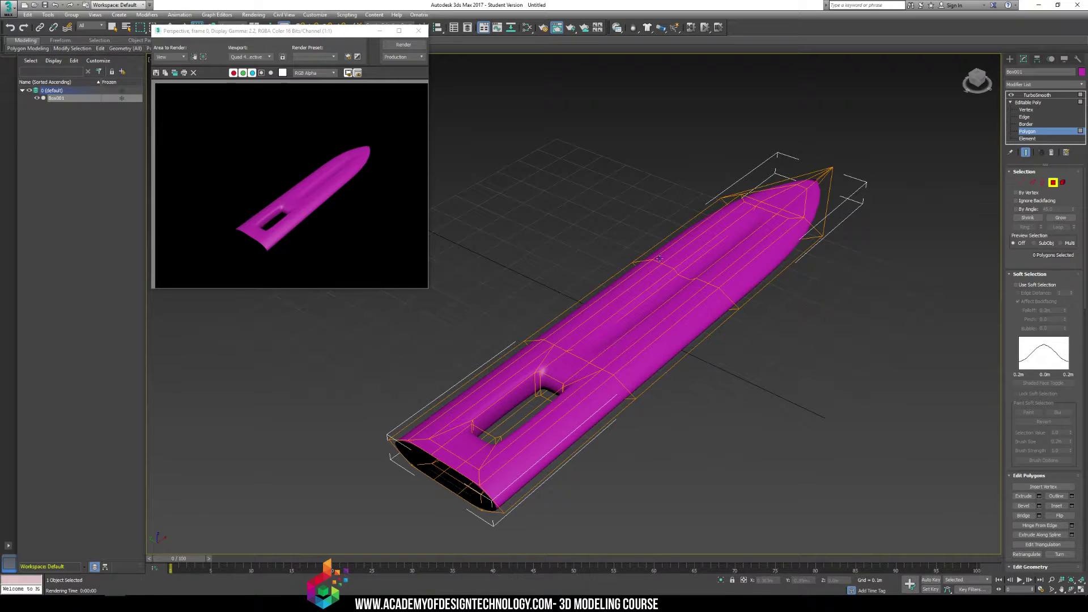
# - Switch off the smoothed end result display and select the three polygons along one long side of the blade
pyautogui.click(562, 429)
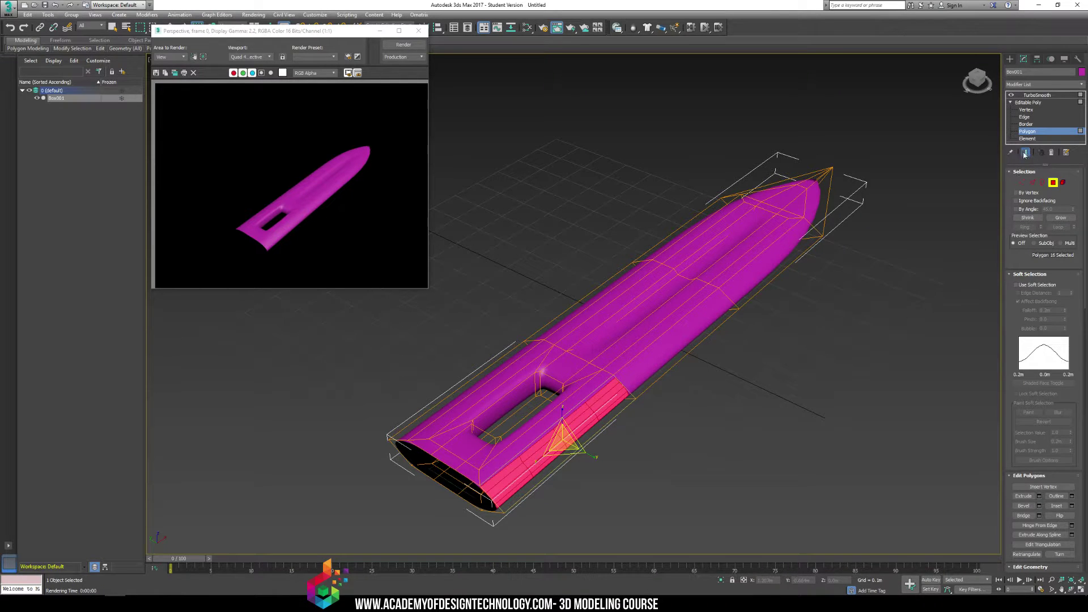
pyautogui.click(1025, 153)
pyautogui.click(672, 357)
pyautogui.keyDown('ctrl'); pyautogui.click(723, 332); pyautogui.keyUp('ctrl')
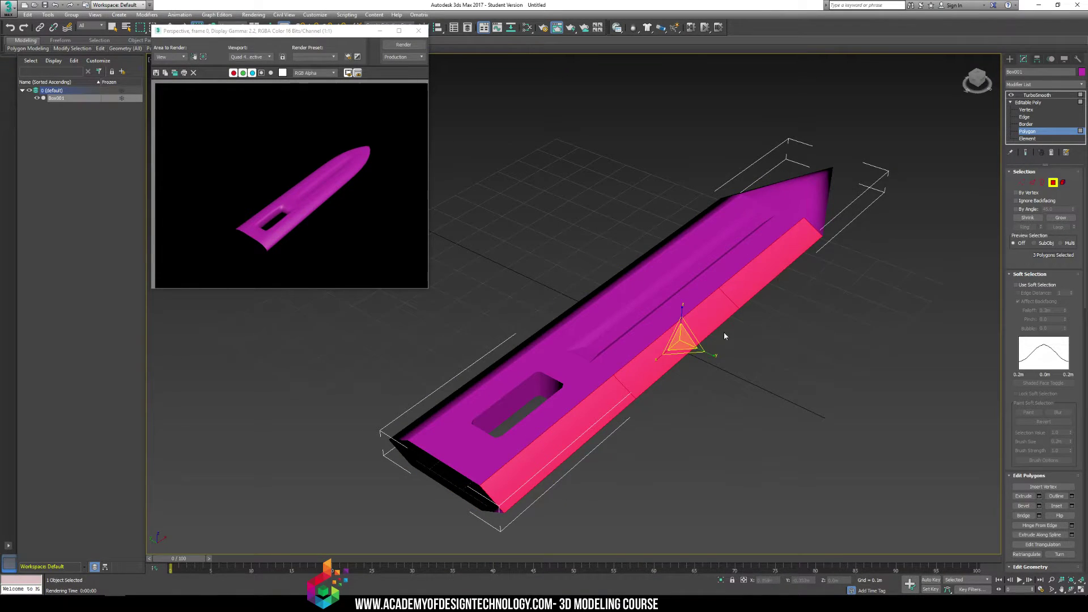
# - Remove the three selected long-side polygons from smoothing group 4
pyautogui.keyDown('alt'); pyautogui.moveTo(723, 332); pyautogui.dragTo(794, 357, button='middle'); pyautogui.keyUp('alt')
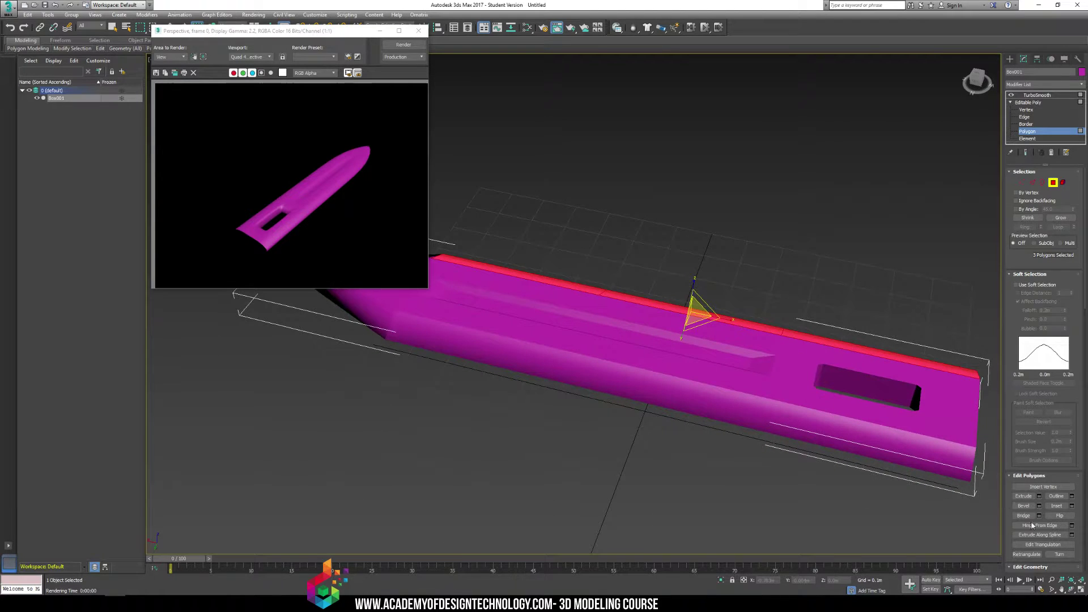
pyautogui.moveTo(1031, 545); pyautogui.dragTo(1048, 206)
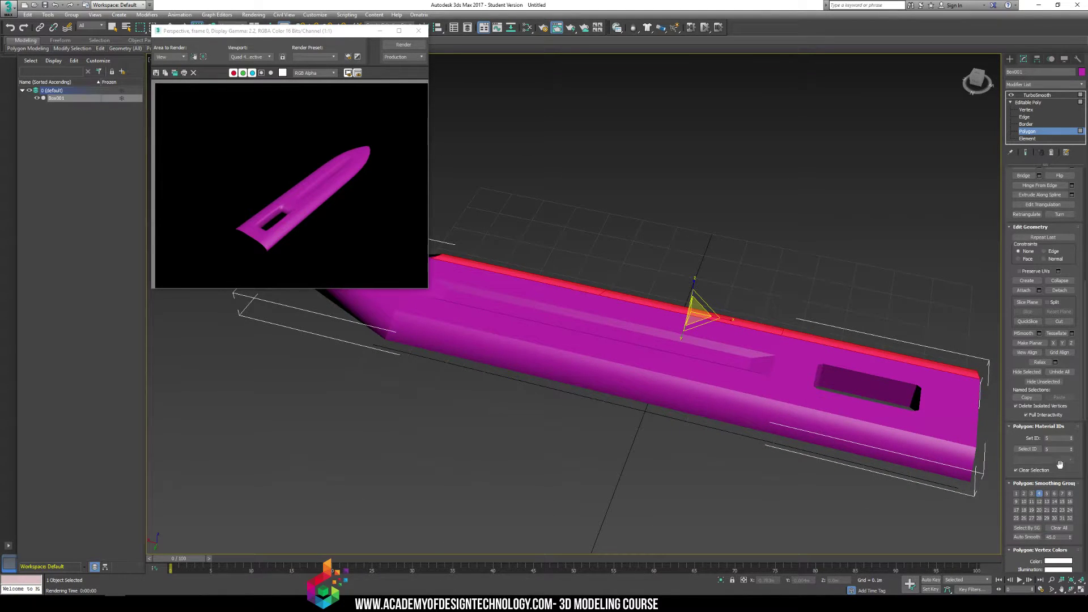
pyautogui.moveTo(789, 365); pyautogui.dragTo(855, 375, button='middle')
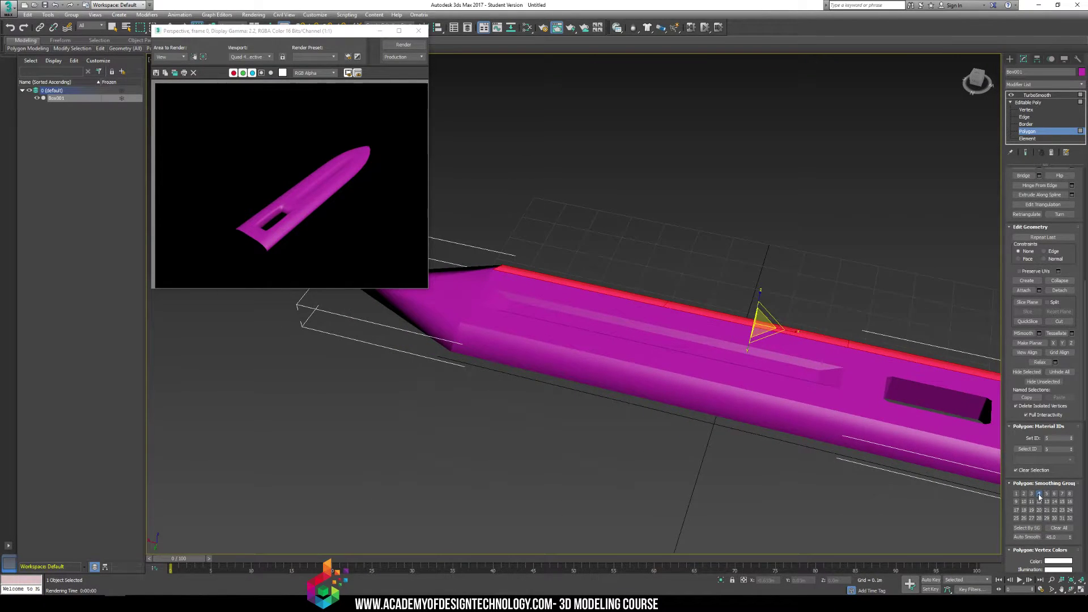
pyautogui.click(1039, 494)
# - Select the three polygons along the opposite long side and change their smoothing group assignment
pyautogui.click(567, 365)
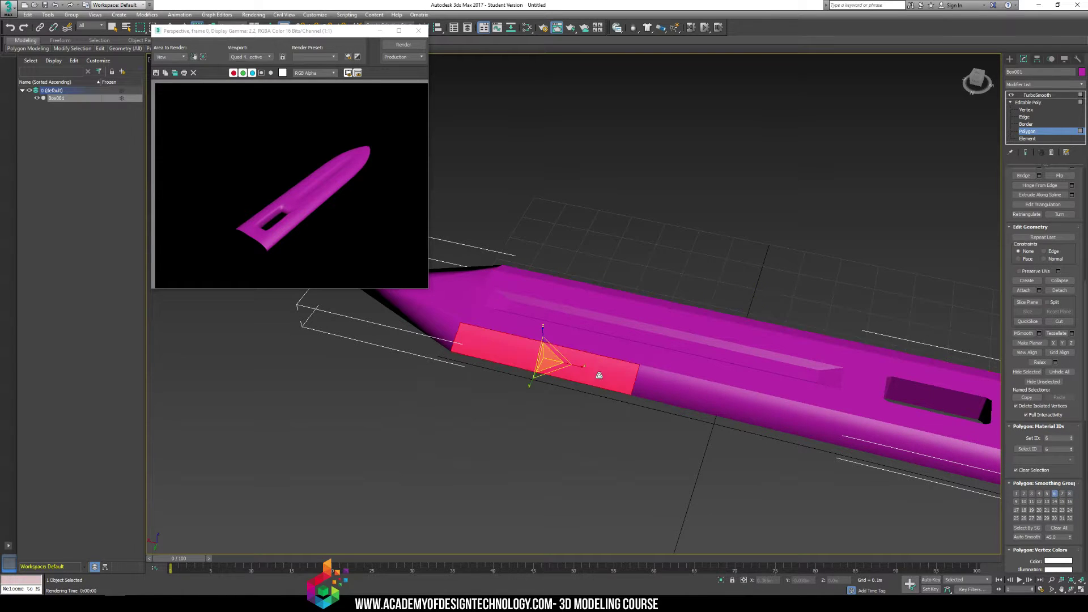
pyautogui.keyDown('ctrl'); pyautogui.click(731, 397); pyautogui.keyUp('ctrl')
pyautogui.keyDown('ctrl'); pyautogui.click(912, 448); pyautogui.keyUp('ctrl')
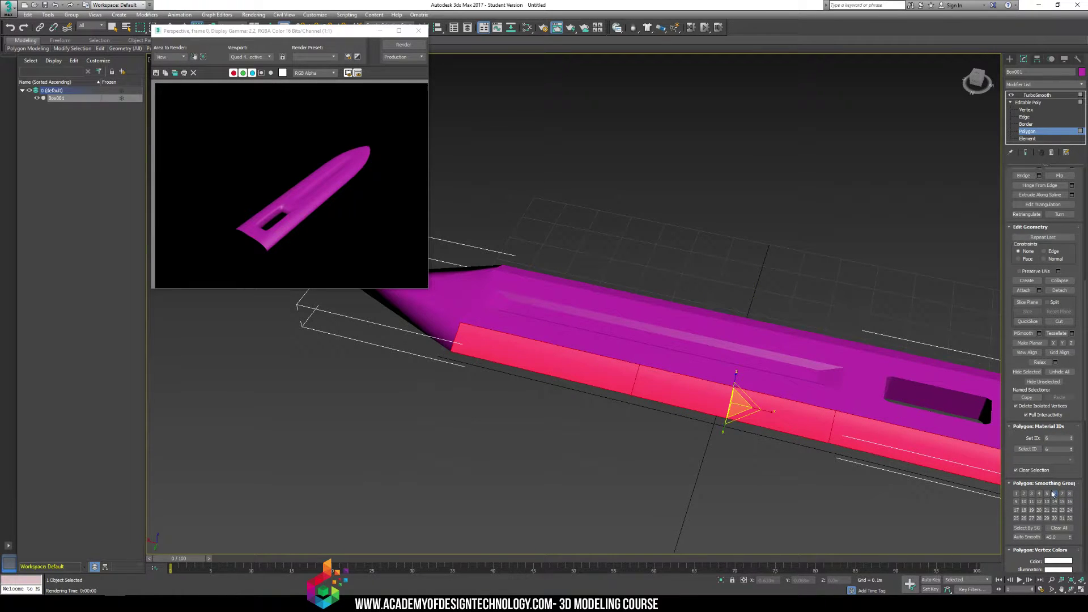
pyautogui.click(1070, 493)
# - With edged faces shown, select all flat top-face polygons around the tip, groove and slot, and change their smoothing group assignment
pyautogui.keyDown('alt'); pyautogui.moveTo(602, 401); pyautogui.dragTo(561, 397, button='middle'); pyautogui.keyUp('alt')
pyautogui.click(584, 433)
pyautogui.click(561, 391)
pyautogui.click(527, 404)
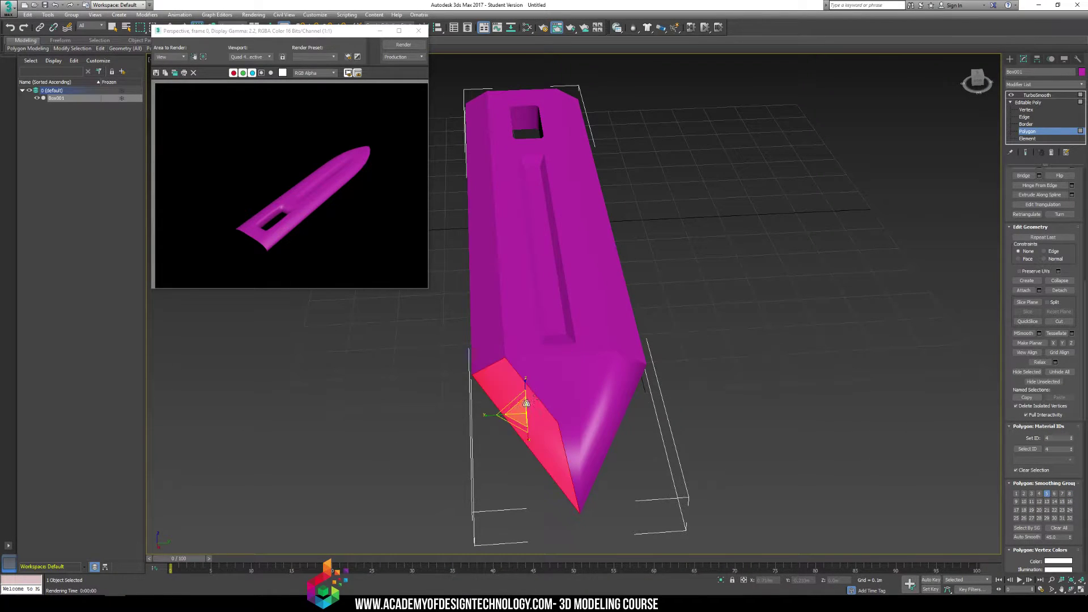
pyautogui.click(548, 383)
pyautogui.keyDown('ctrl'); pyautogui.click(574, 379); pyautogui.keyUp('ctrl')
pyautogui.keyDown('ctrl'); pyautogui.click(593, 376); pyautogui.keyUp('ctrl')
pyautogui.keyDown('ctrl'); pyautogui.click(594, 348); pyautogui.keyUp('ctrl')
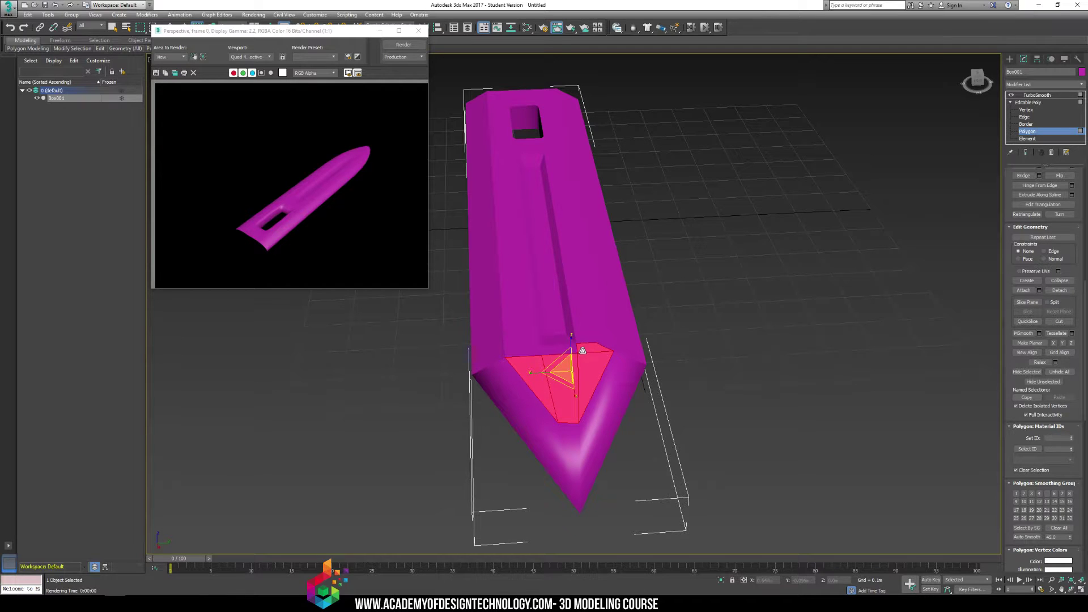
pyautogui.keyDown('ctrl'); pyautogui.click(547, 348); pyautogui.keyUp('ctrl')
pyautogui.keyDown('ctrl'); pyautogui.click(519, 343); pyautogui.keyUp('ctrl')
pyautogui.keyDown('ctrl'); pyautogui.click(528, 340); pyautogui.keyUp('ctrl')
pyautogui.keyDown('ctrl'); pyautogui.click(521, 284); pyautogui.keyUp('ctrl')
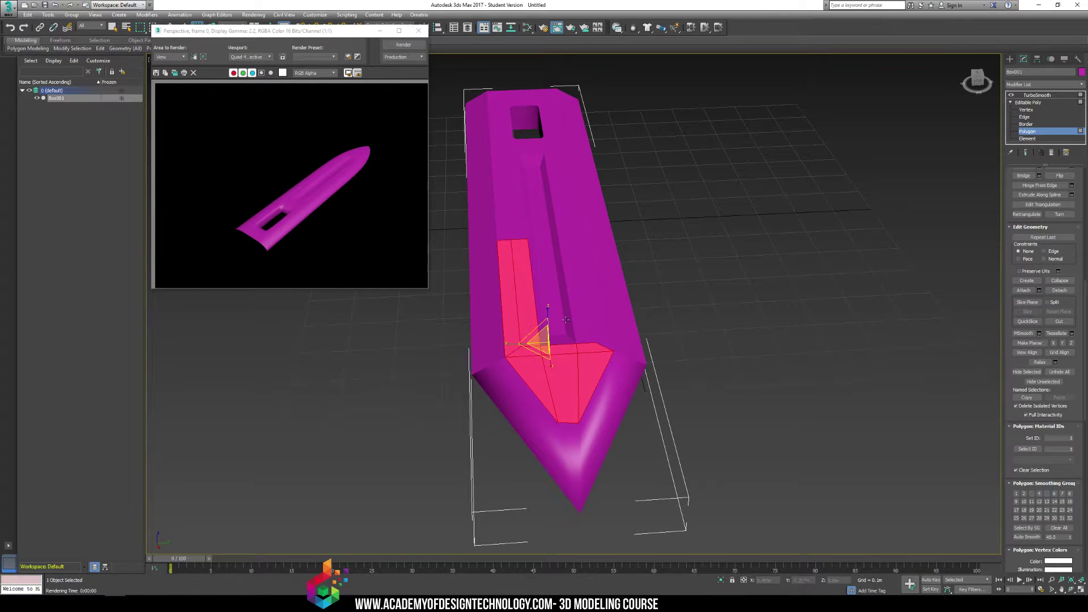
pyautogui.press('F4')
pyautogui.keyDown('ctrl'); pyautogui.click(595, 315); pyautogui.keyUp('ctrl')
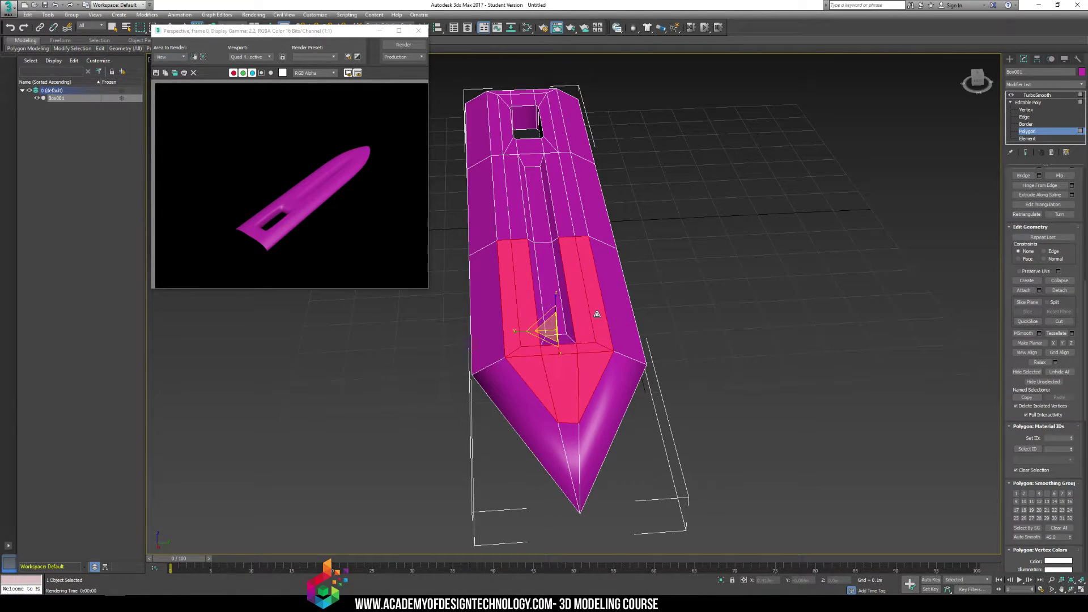
pyautogui.keyDown('ctrl'); pyautogui.click(569, 194); pyautogui.keyUp('ctrl')
pyautogui.keyDown('ctrl'); pyautogui.click(557, 192); pyautogui.keyUp('ctrl')
pyautogui.keyDown('ctrl'); pyautogui.click(511, 183); pyautogui.keyUp('ctrl')
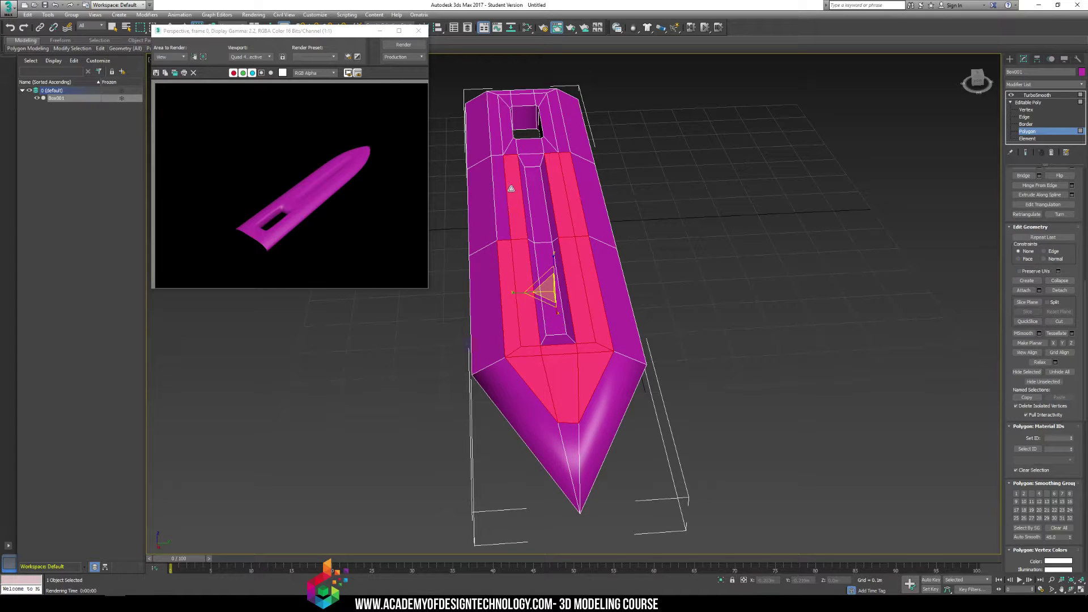
pyautogui.keyDown('ctrl'); pyautogui.click(504, 189); pyautogui.keyUp('ctrl')
pyautogui.keyDown('ctrl'); pyautogui.click(495, 124); pyautogui.keyUp('ctrl')
pyautogui.keyDown('ctrl'); pyautogui.click(504, 133); pyautogui.keyUp('ctrl')
pyautogui.keyDown('ctrl'); pyautogui.click(512, 146); pyautogui.keyUp('ctrl')
pyautogui.keyDown('ctrl'); pyautogui.click(529, 149); pyautogui.keyUp('ctrl')
pyautogui.keyDown('ctrl'); pyautogui.click(550, 145); pyautogui.keyUp('ctrl')
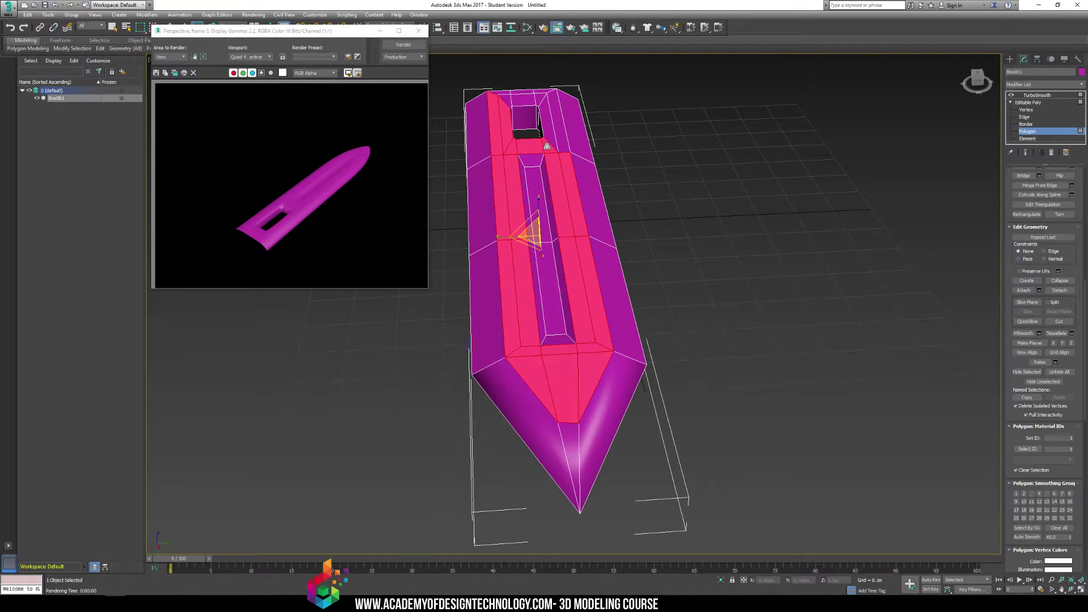
pyautogui.keyDown('ctrl'); pyautogui.click(547, 122); pyautogui.keyUp('ctrl')
pyautogui.keyDown('ctrl'); pyautogui.click(559, 119); pyautogui.keyUp('ctrl')
pyautogui.keyDown('ctrl'); pyautogui.click(539, 98); pyautogui.keyUp('ctrl')
pyautogui.keyDown('ctrl'); pyautogui.click(506, 100); pyautogui.keyUp('ctrl')
pyautogui.keyDown('ctrl'); pyautogui.click(505, 100); pyautogui.keyUp('ctrl')
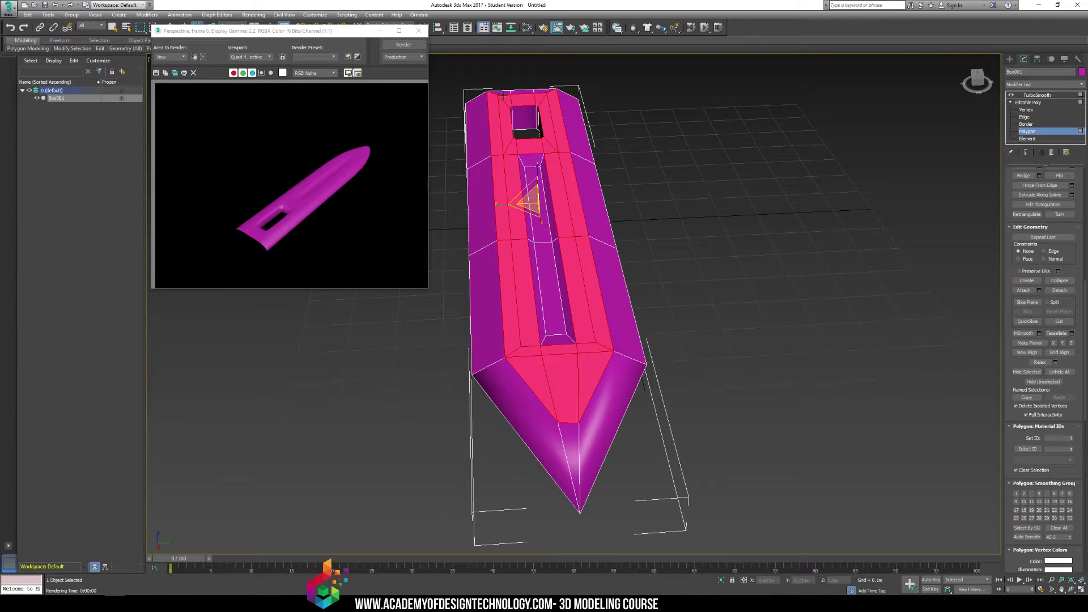
pyautogui.keyDown('ctrl'); pyautogui.click(497, 95); pyautogui.keyUp('ctrl')
pyautogui.keyDown('ctrl'); pyautogui.click(522, 94); pyautogui.keyUp('ctrl')
pyautogui.keyDown('ctrl'); pyautogui.click(546, 93); pyautogui.keyUp('ctrl')
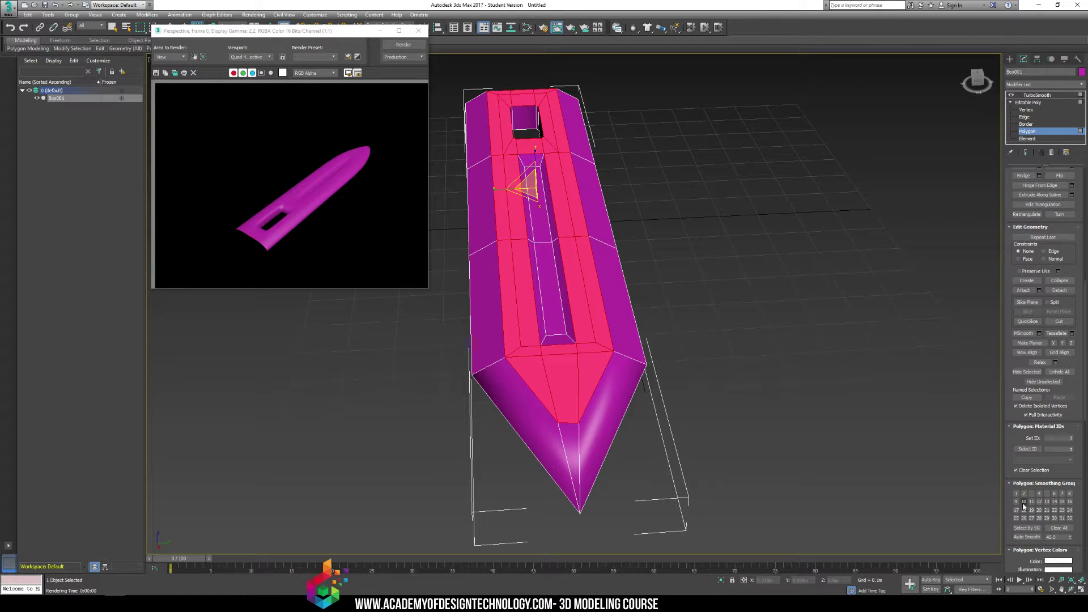
pyautogui.click(1046, 494)
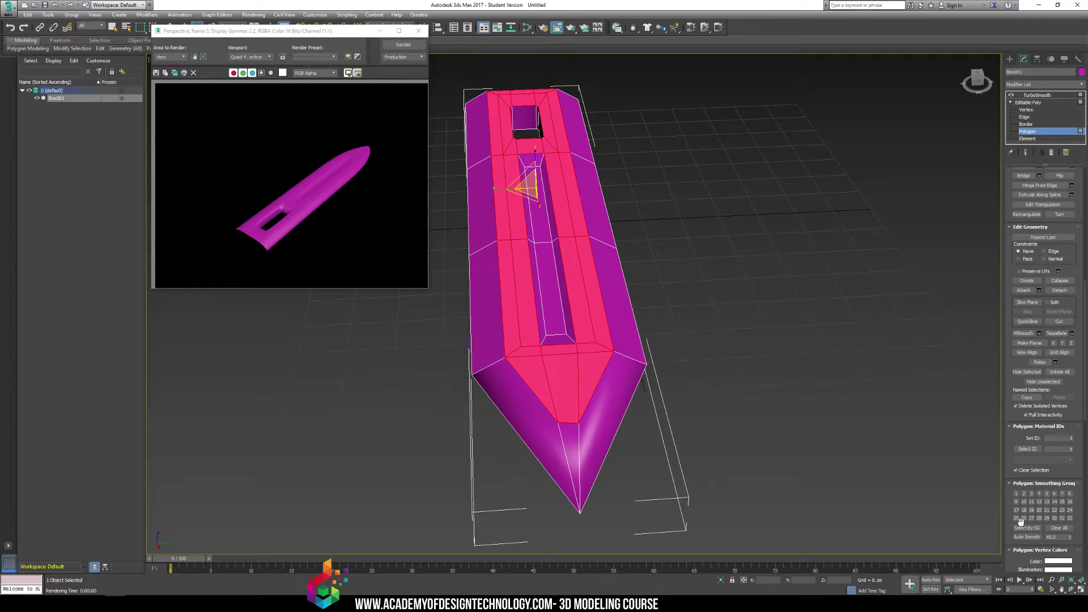
pyautogui.click(720, 447)
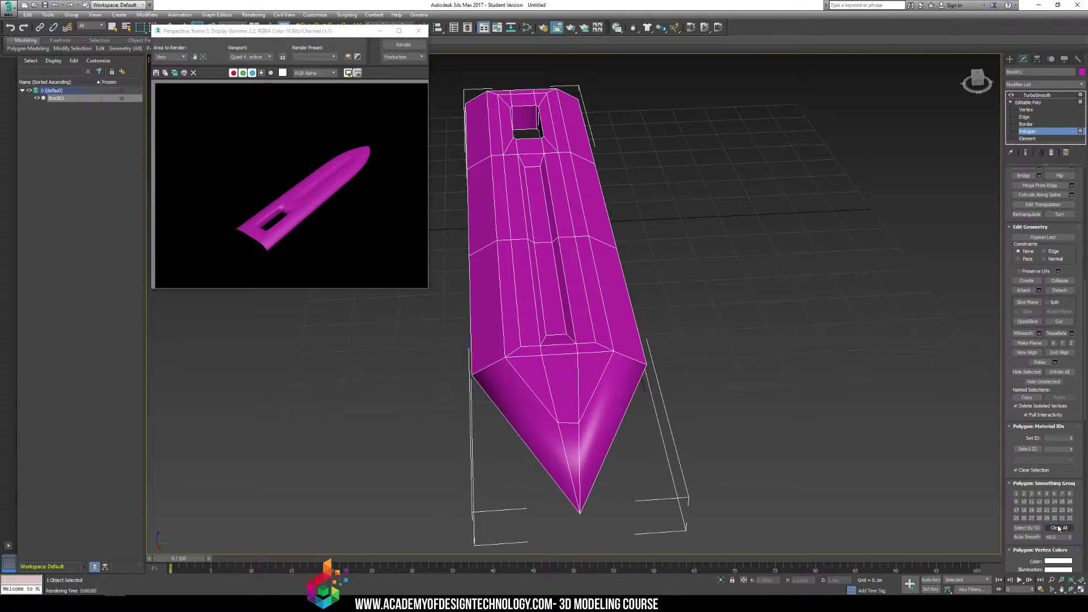
# - Clear all smoothing groups from every polygon of the blade and render the perspective view
pyautogui.hotkey('ctrl', 'a')
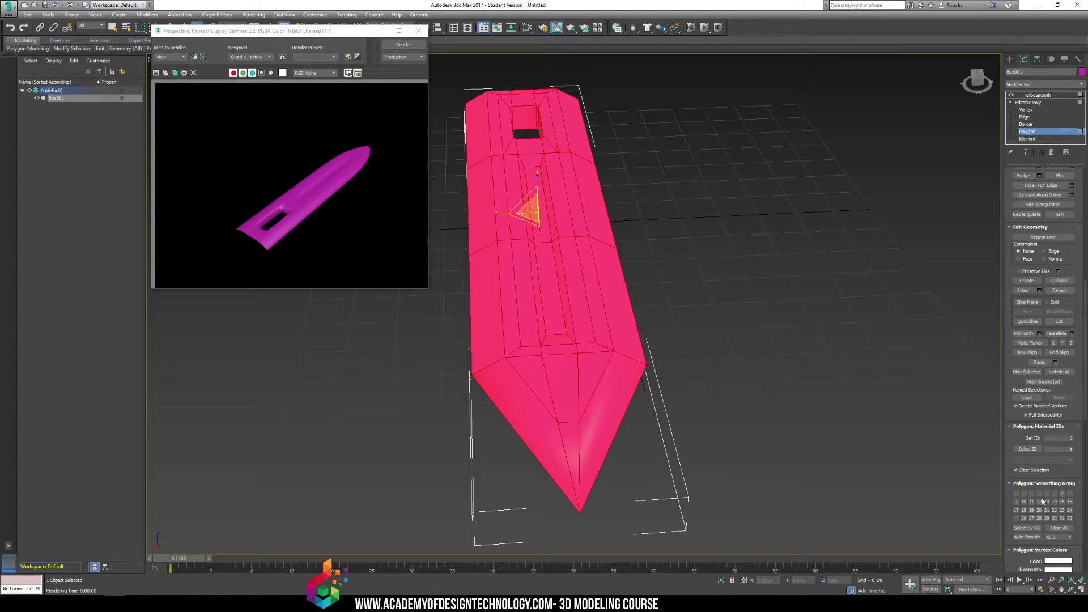
pyautogui.click(1063, 531)
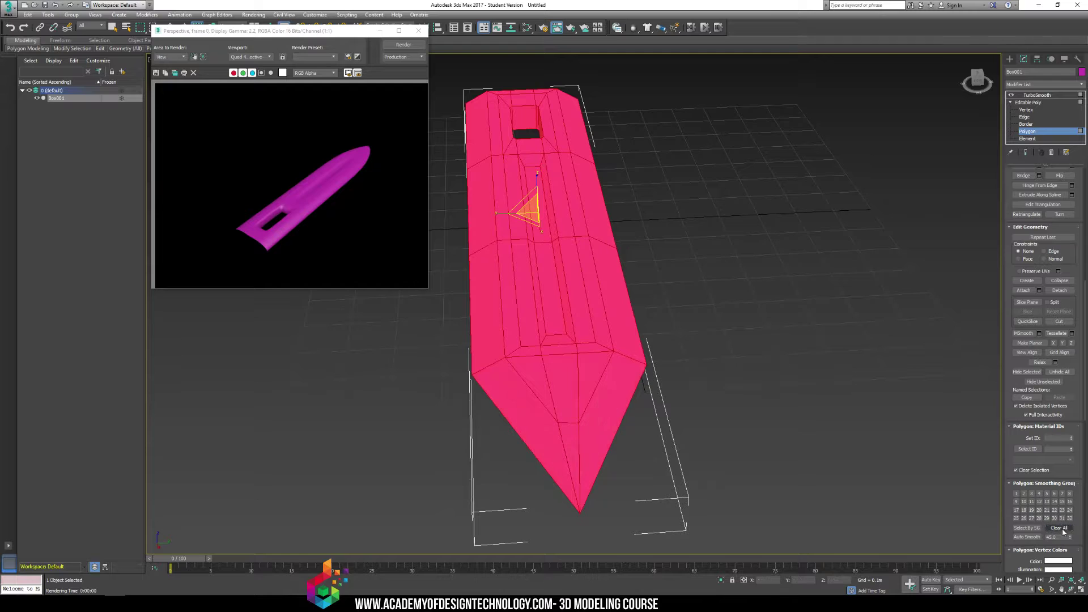
pyautogui.click(773, 340)
pyautogui.moveTo(750, 332)
pyautogui.keyDown('alt'); pyautogui.mouseDown(button='middle')
pyautogui.moveTo(741, 323)
pyautogui.moveTo(708, 334)
pyautogui.moveTo(750, 321)
pyautogui.mouseUp(button='middle'); pyautogui.keyUp('alt')
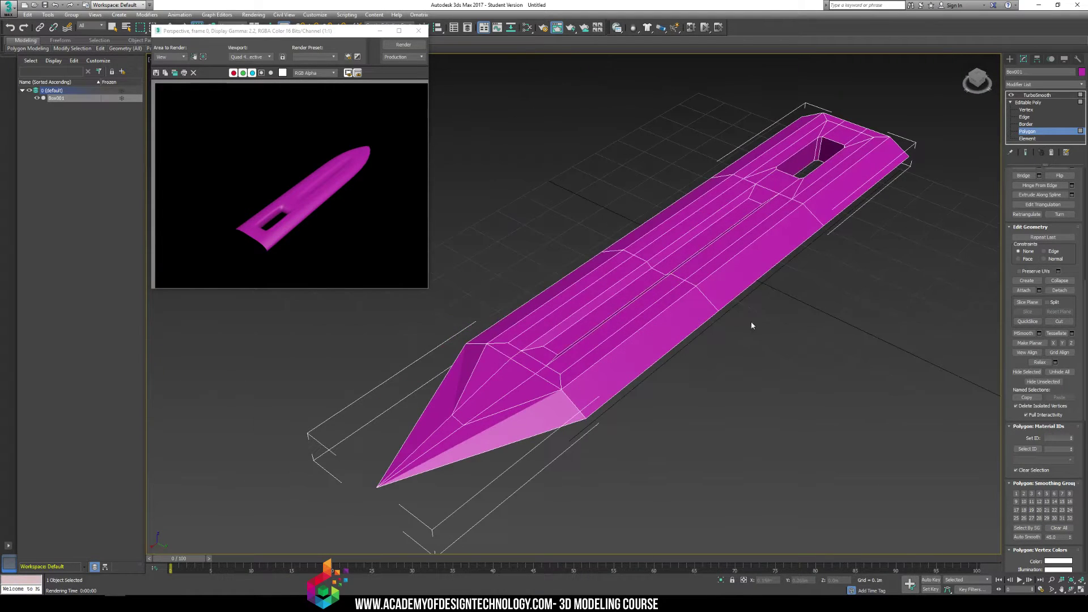
pyautogui.hotkey('shift', 'q')
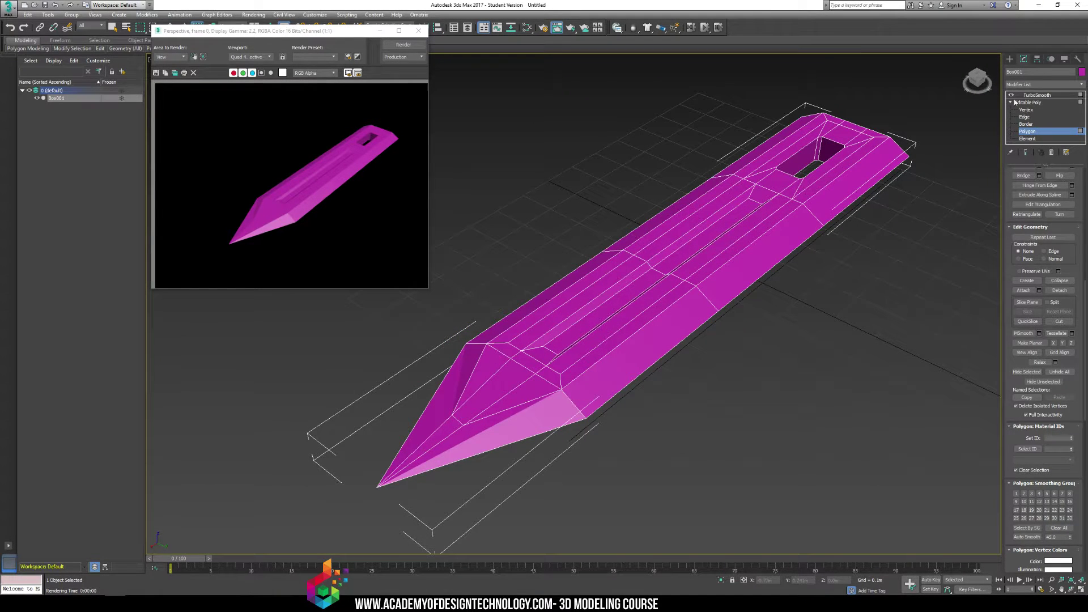
# - Show the TurboSmooth end result and set the modifier to separate by smoothing groups
pyautogui.click(1026, 152)
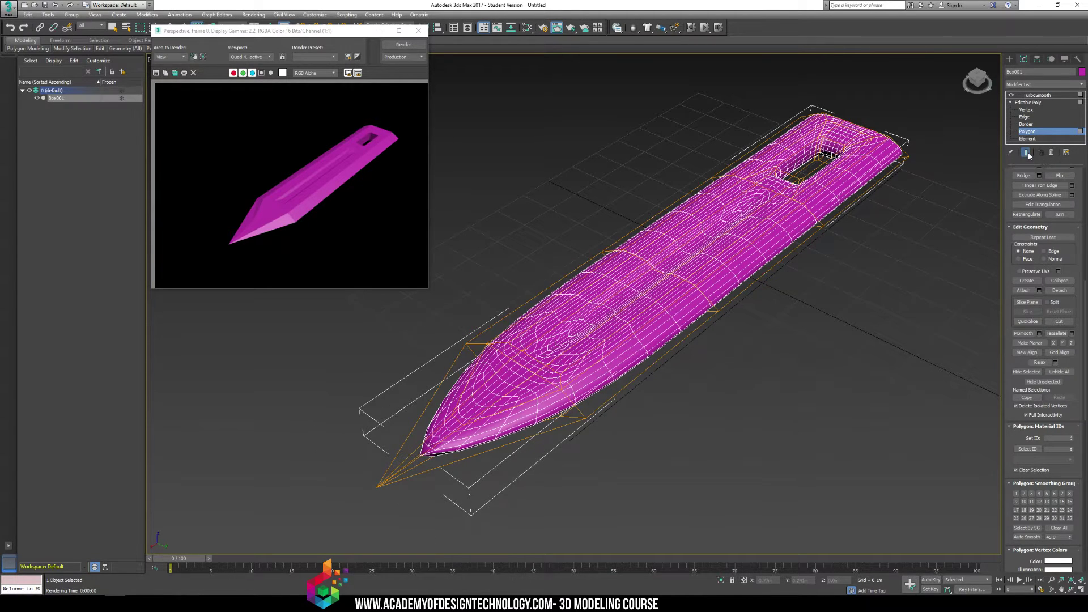
pyautogui.click(1044, 95)
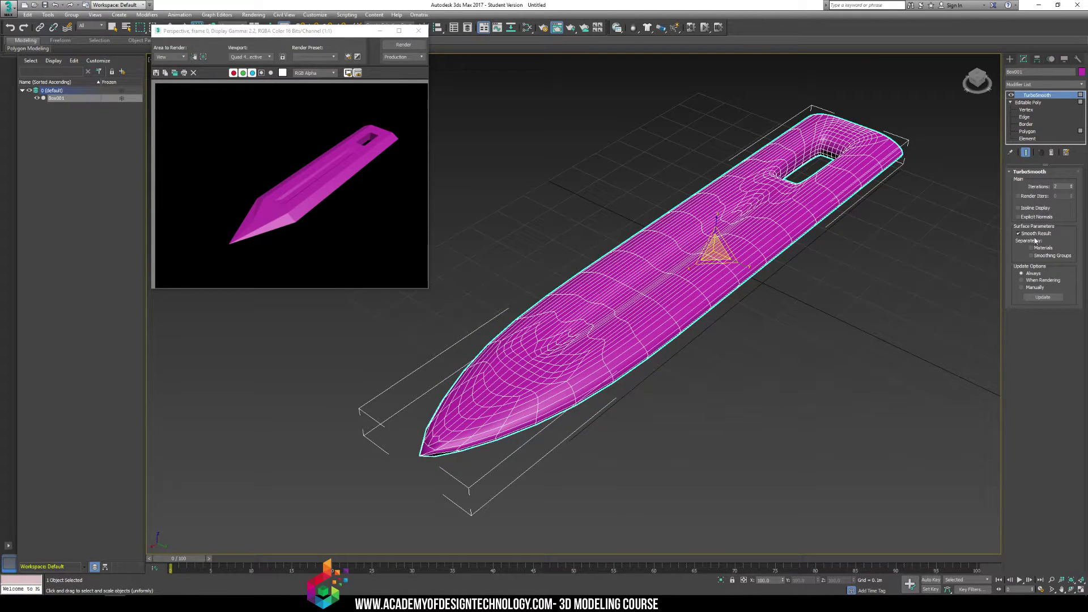
pyautogui.click(1044, 256)
# - Assign the three polygons along one long side to smoothing group 3 and render the perspective view
pyautogui.click(1028, 132)
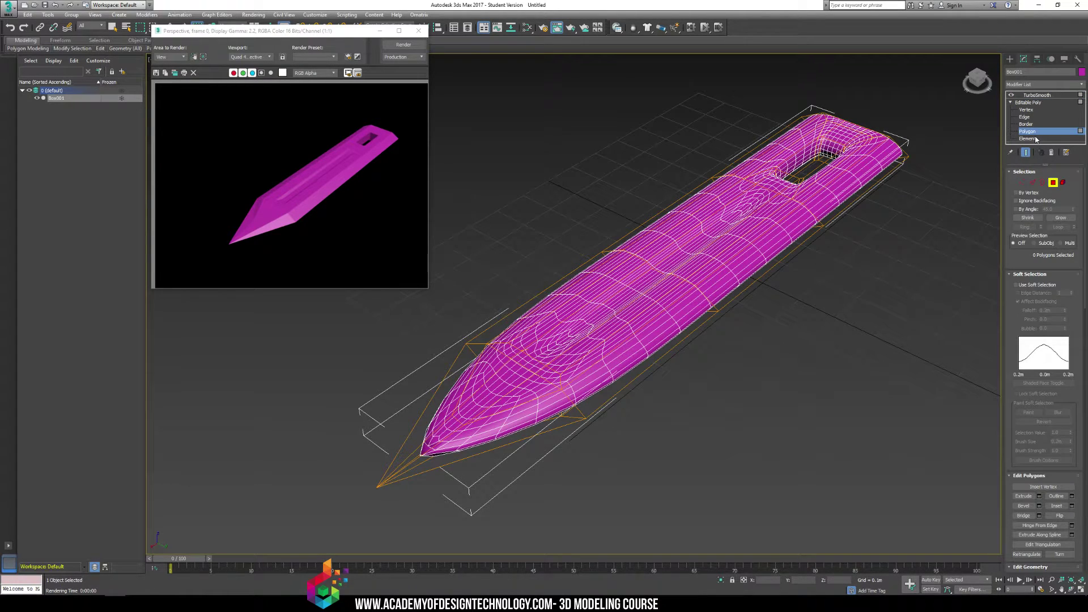
pyautogui.click(576, 386)
pyautogui.keyDown('ctrl'); pyautogui.click(739, 275); pyautogui.keyUp('ctrl')
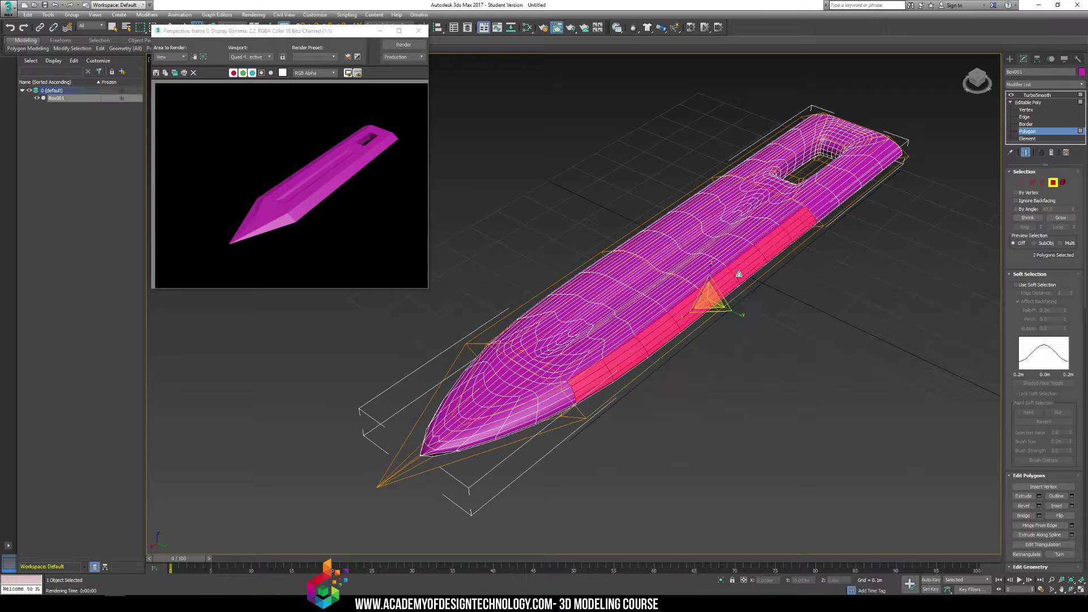
pyautogui.keyDown('ctrl'); pyautogui.click(848, 199); pyautogui.keyUp('ctrl')
pyautogui.moveTo(1009, 533); pyautogui.dragTo(1016, 321)
pyautogui.scroll(-5, 1038, 394)
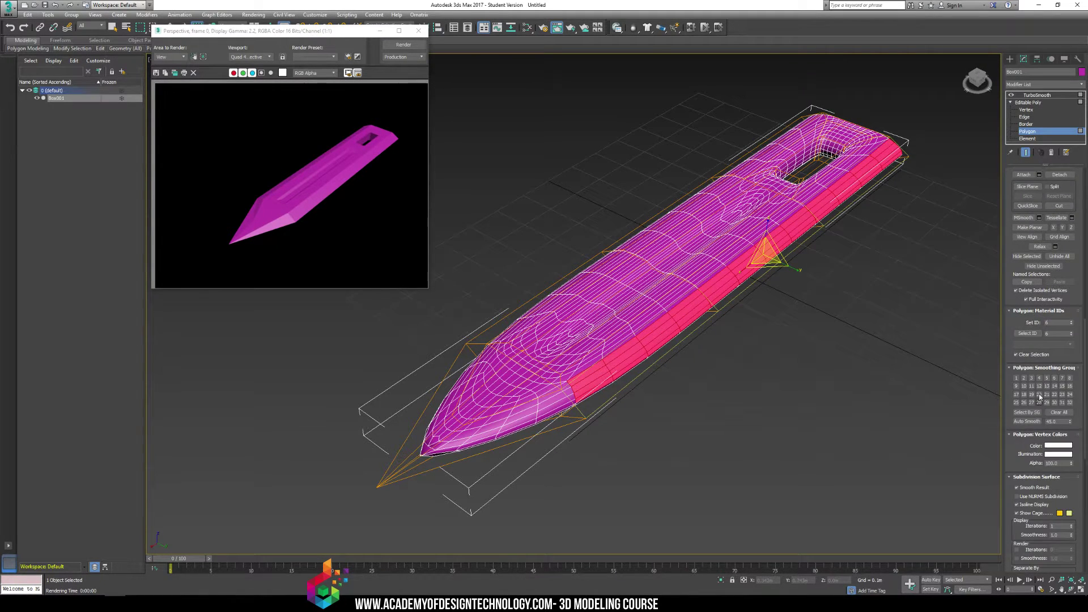
pyautogui.click(1032, 378)
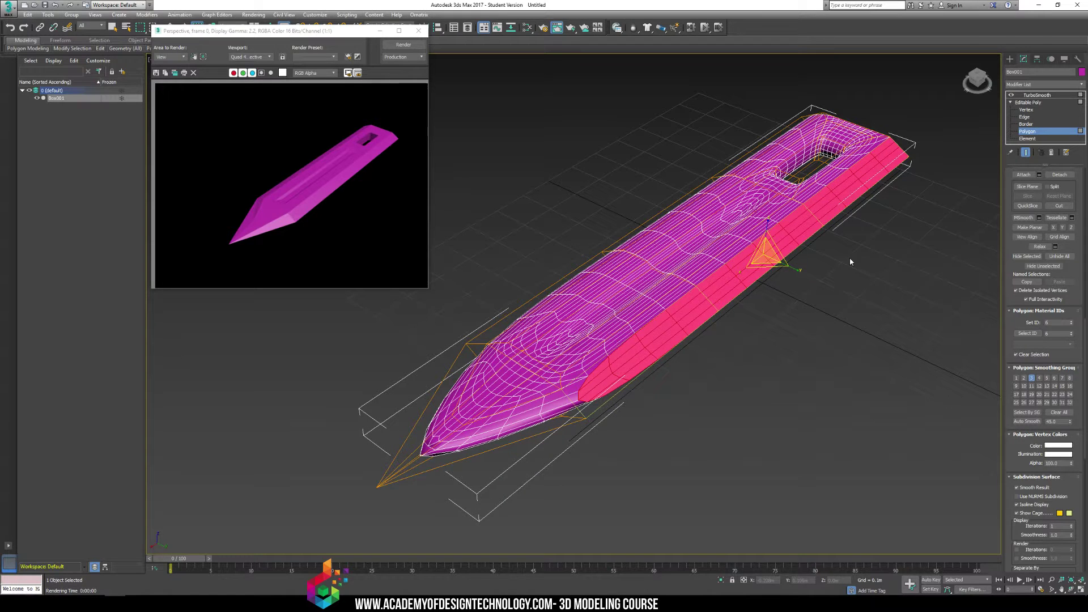
pyautogui.click(843, 258)
pyautogui.hotkey('shift', 'q')
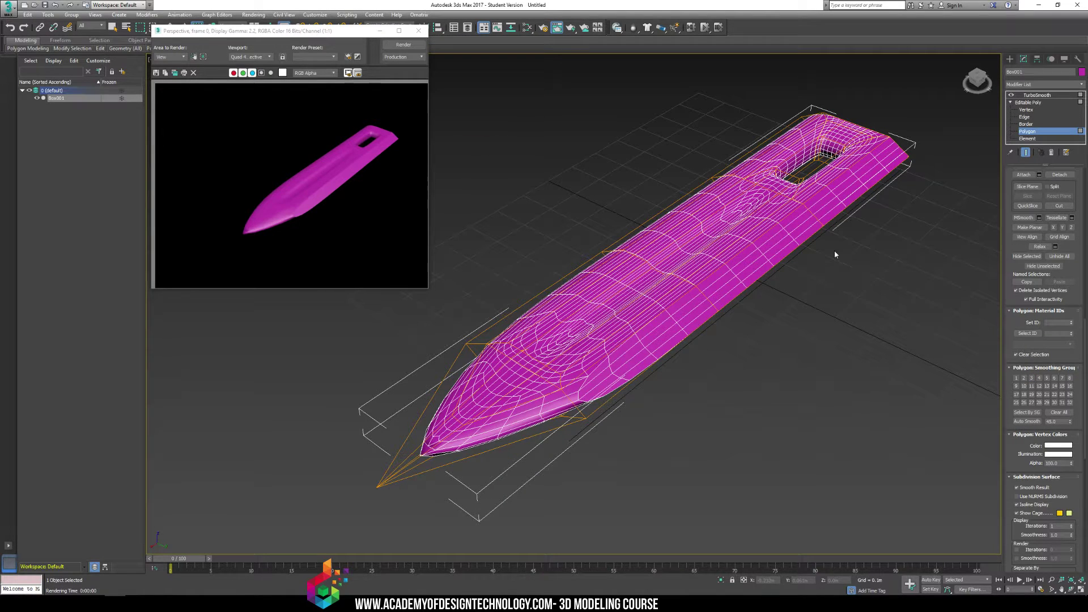
# - Give the two slanted upper facets of the tip separate smoothing groups, using group 1 for the second facet
pyautogui.click(537, 410)
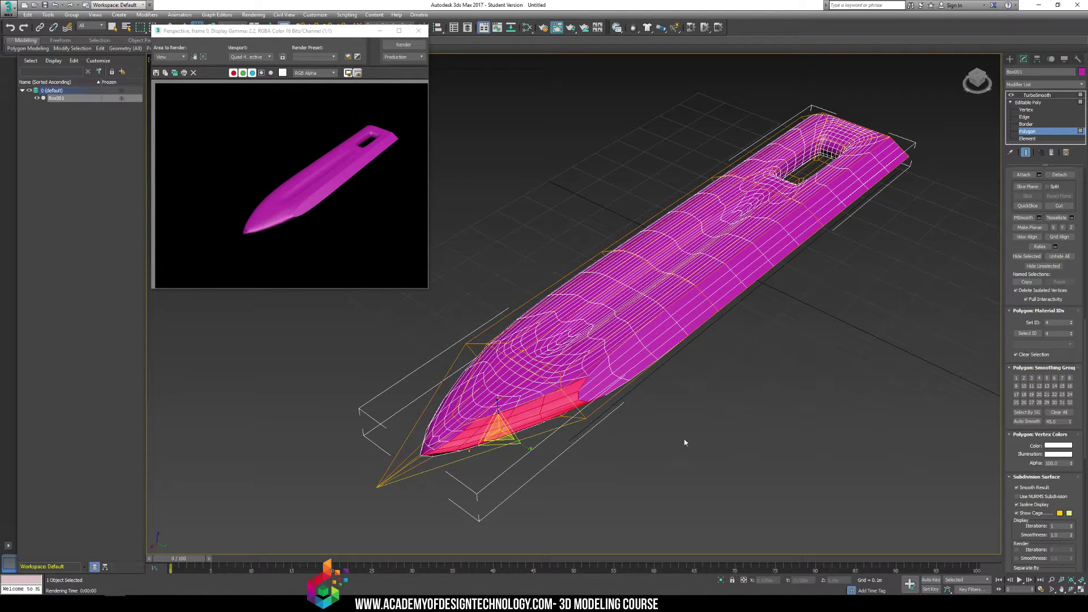
pyautogui.click(1021, 378)
pyautogui.click(465, 401)
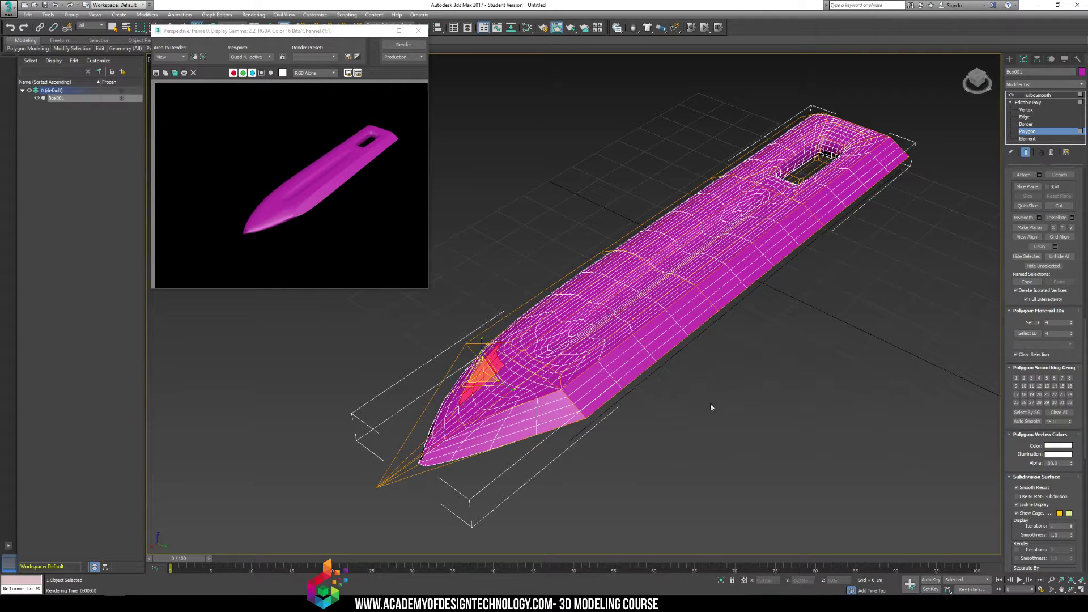
pyautogui.keyDown('alt'); pyautogui.moveTo(470, 400); pyautogui.dragTo(459, 425, button='middle'); pyautogui.keyUp('alt')
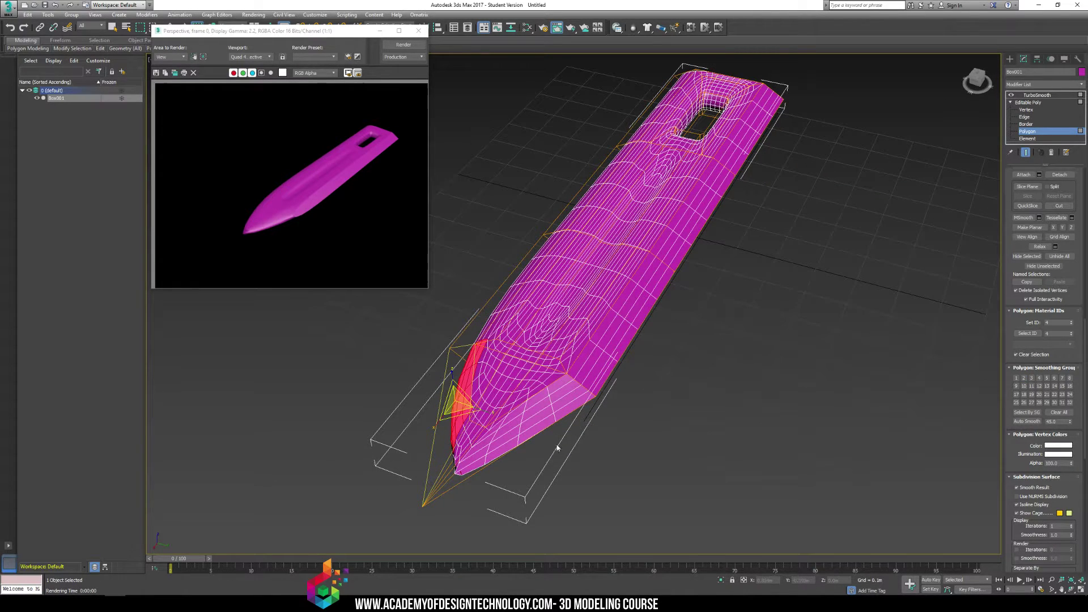
pyautogui.click(1017, 378)
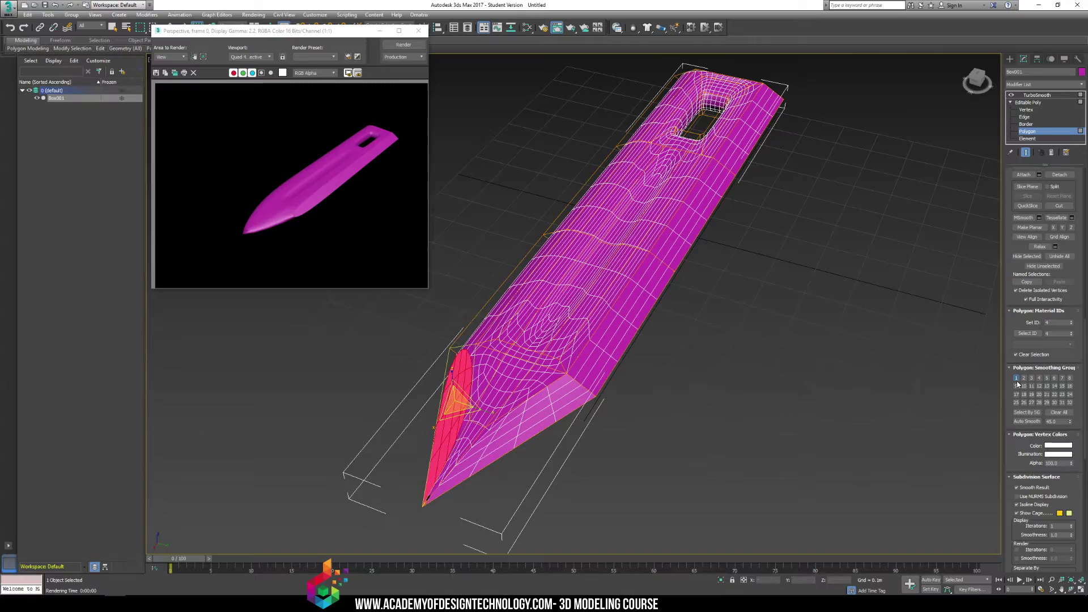
pyautogui.click(891, 372)
# - Give each of the two slanted facets on the underside of the tip its own smoothing group
pyautogui.keyDown('alt'); pyautogui.moveTo(616, 343); pyautogui.dragTo(654, 215, button='middle'); pyautogui.keyUp('alt')
pyautogui.click(609, 118)
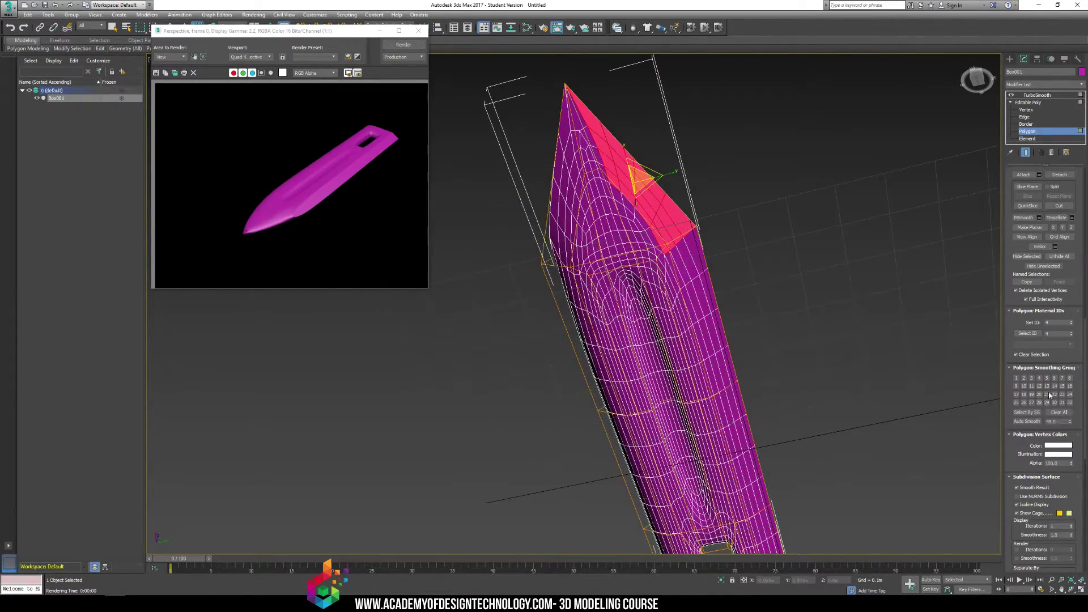
pyautogui.click(1055, 394)
pyautogui.click(575, 175)
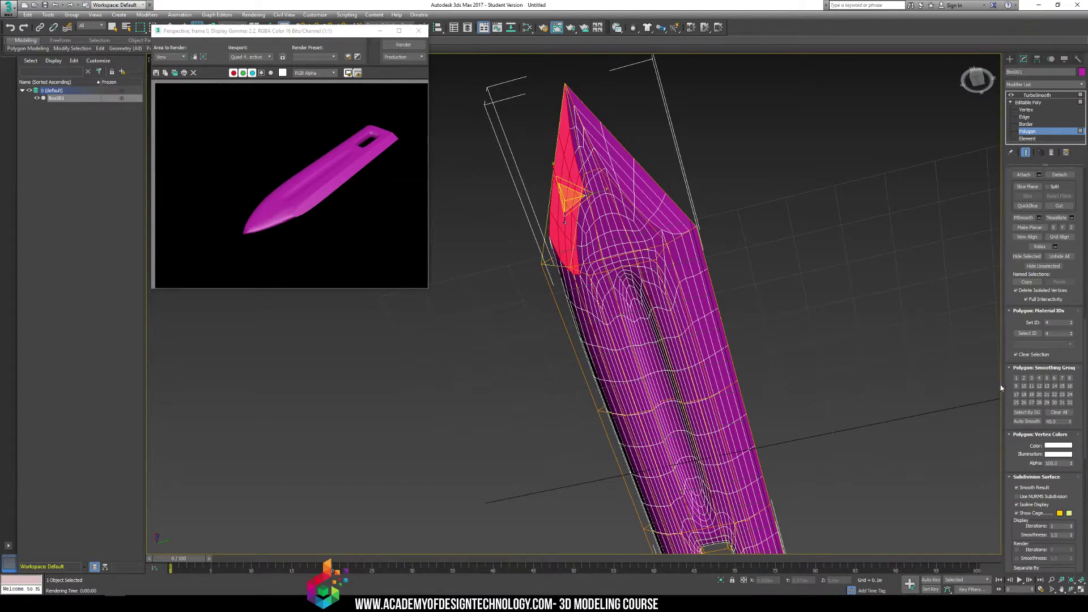
pyautogui.click(1023, 401)
# - Render the whole blade in perspective, plus a close-up of the corner where the tip meets the long side
pyautogui.click(753, 197)
pyautogui.keyDown('alt'); pyautogui.moveTo(753, 196); pyautogui.dragTo(650, 178, button='middle'); pyautogui.keyUp('alt')
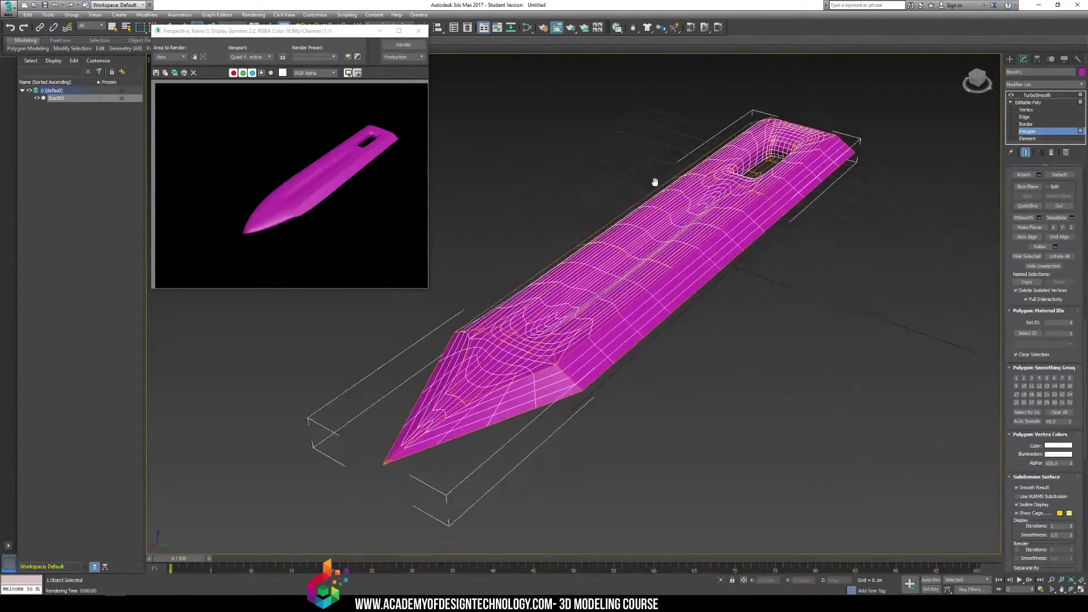
pyautogui.hotkey('shift', 'q')
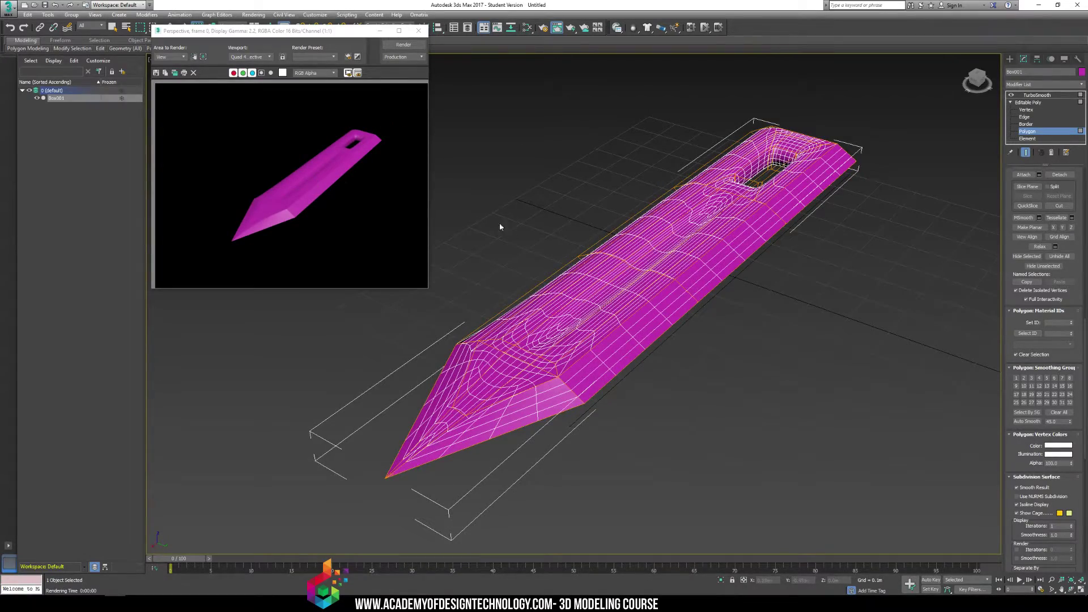
pyautogui.scroll(10, 500, 226)
pyautogui.hotkey('shift', 'q')
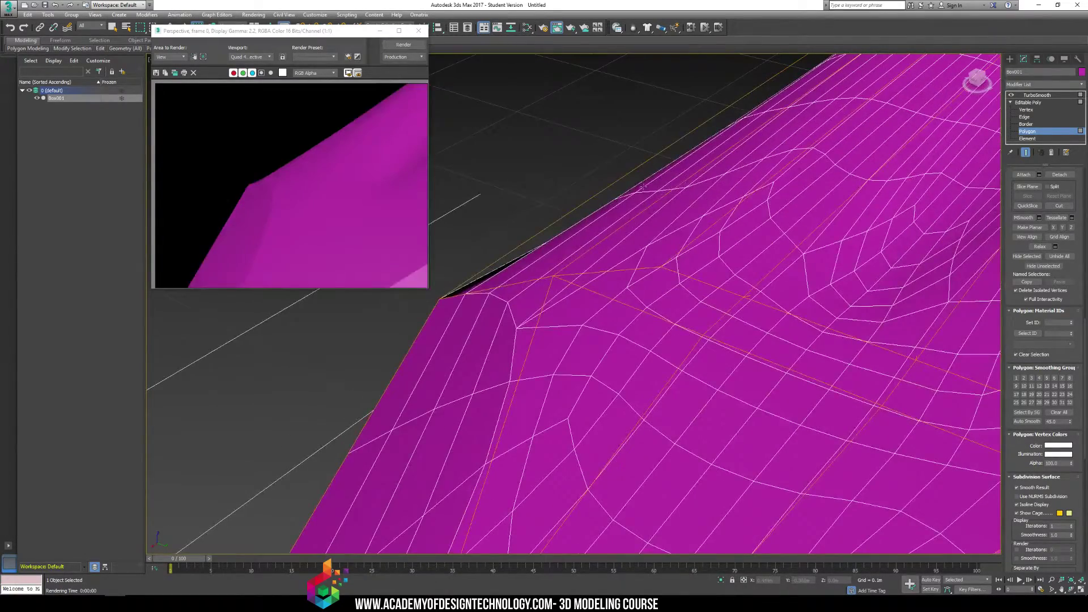
# - Assign the three polygons along the opposite long side of the blade to smoothing group 32
pyautogui.scroll(-5, 644, 187)
pyautogui.hotkey('shift', 'q')
pyautogui.scroll(-4, 643, 187)
pyautogui.keyDown('alt'); pyautogui.moveTo(643, 187); pyautogui.dragTo(695, 253, button='middle'); pyautogui.keyUp('alt')
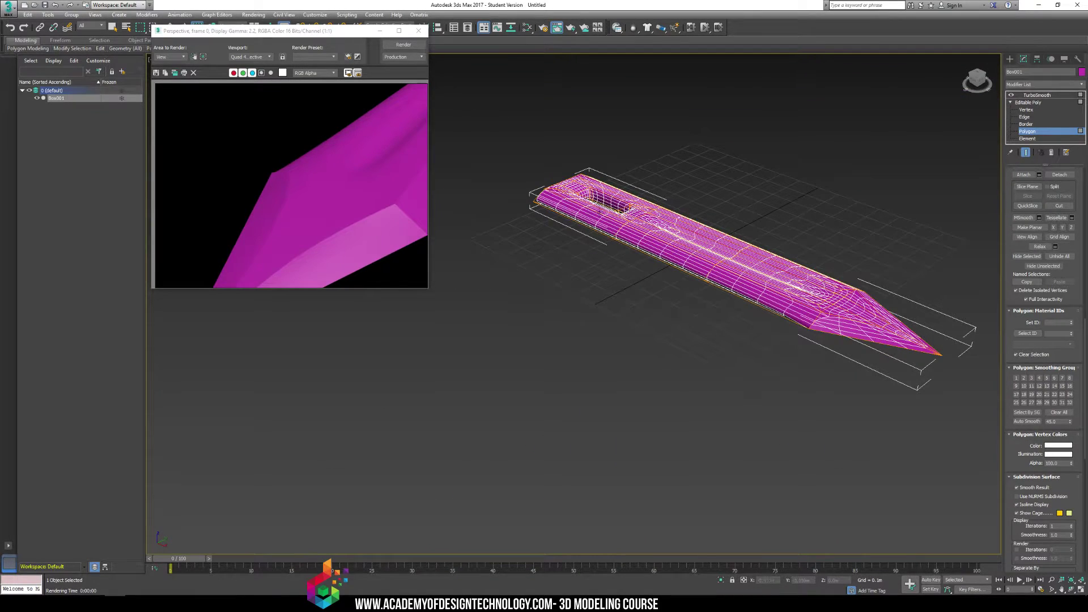
pyautogui.click(566, 205)
pyautogui.keyDown('ctrl'); pyautogui.click(656, 247); pyautogui.keyUp('ctrl')
pyautogui.keyDown('ctrl'); pyautogui.click(726, 273); pyautogui.keyUp('ctrl')
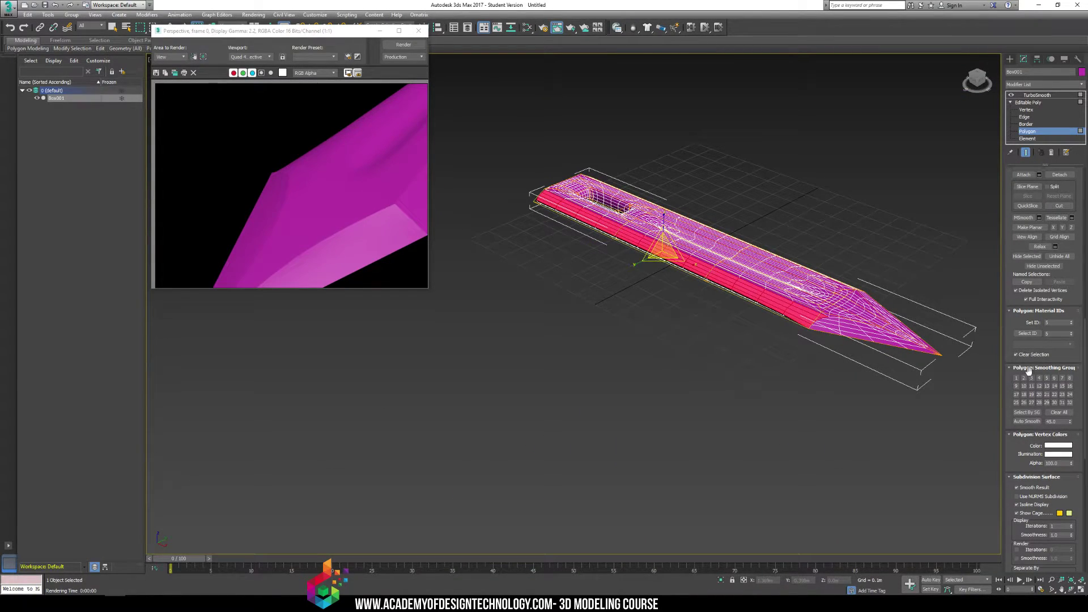
pyautogui.click(1069, 403)
# - Render the blade in perspective from farther away and from closer up to check the crisp side edge
pyautogui.keyDown('alt'); pyautogui.moveTo(805, 244); pyautogui.dragTo(783, 279, button='middle'); pyautogui.keyUp('alt')
pyautogui.hotkey('shift', 'q')
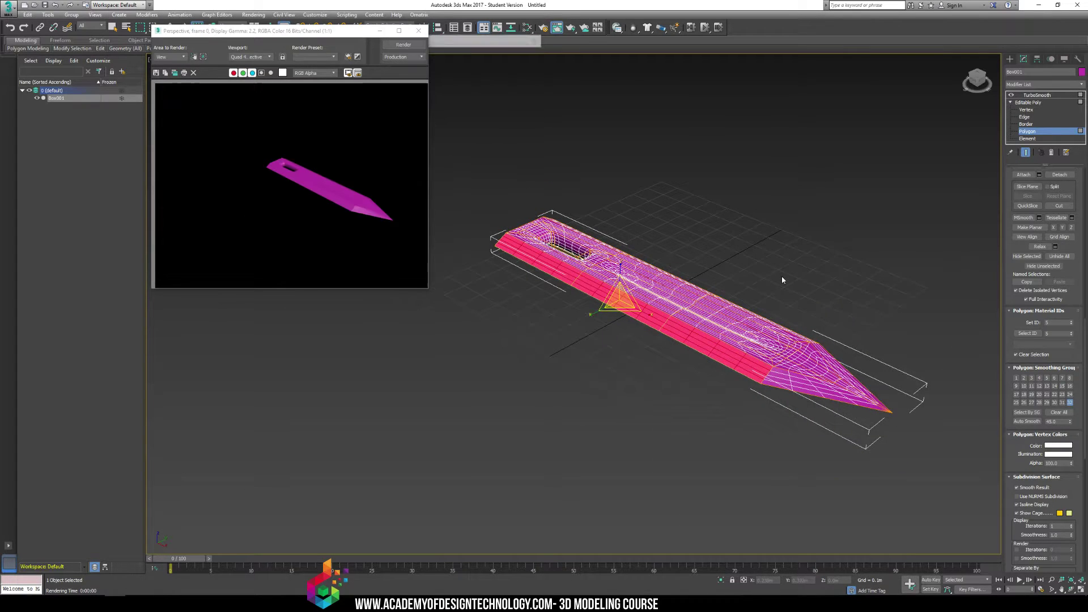
pyautogui.scroll(5, 723, 274)
pyautogui.hotkey('shift', 'q')
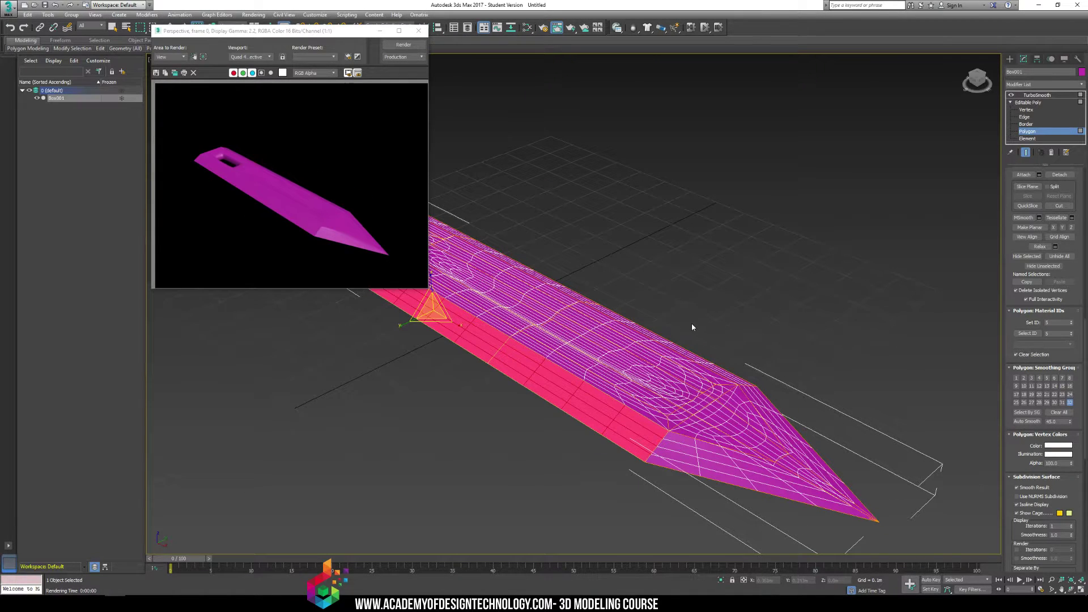
pyautogui.click(418, 31)
# - Select two top-face polygons at the base of the tip and show the unsmoothed cage with edged faces
pyautogui.scroll(-3, 644, 314)
pyautogui.click(737, 431)
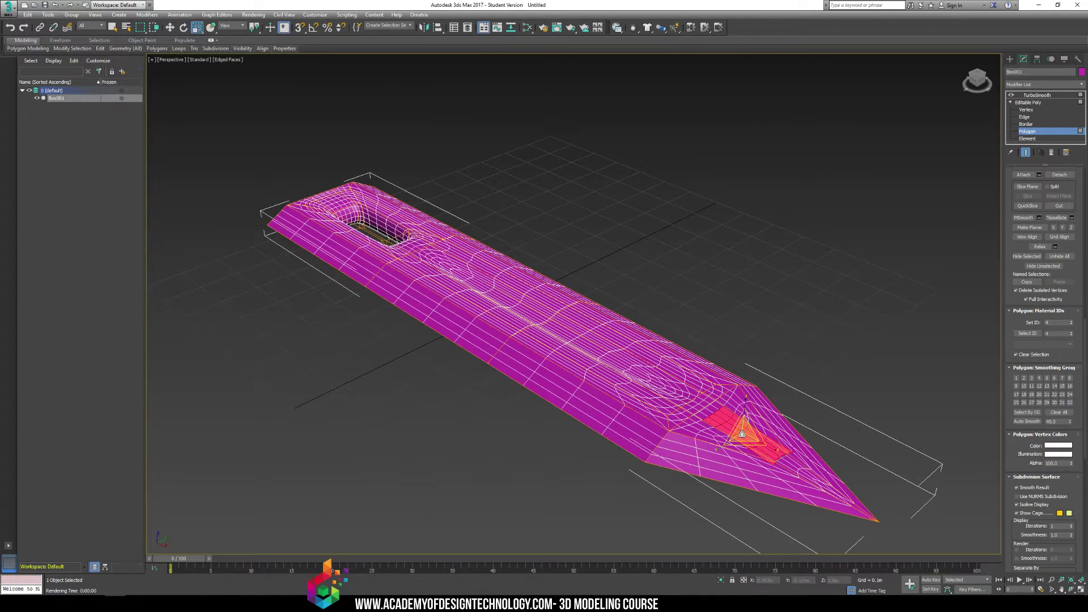
pyautogui.press('F3')
pyautogui.press('F3')
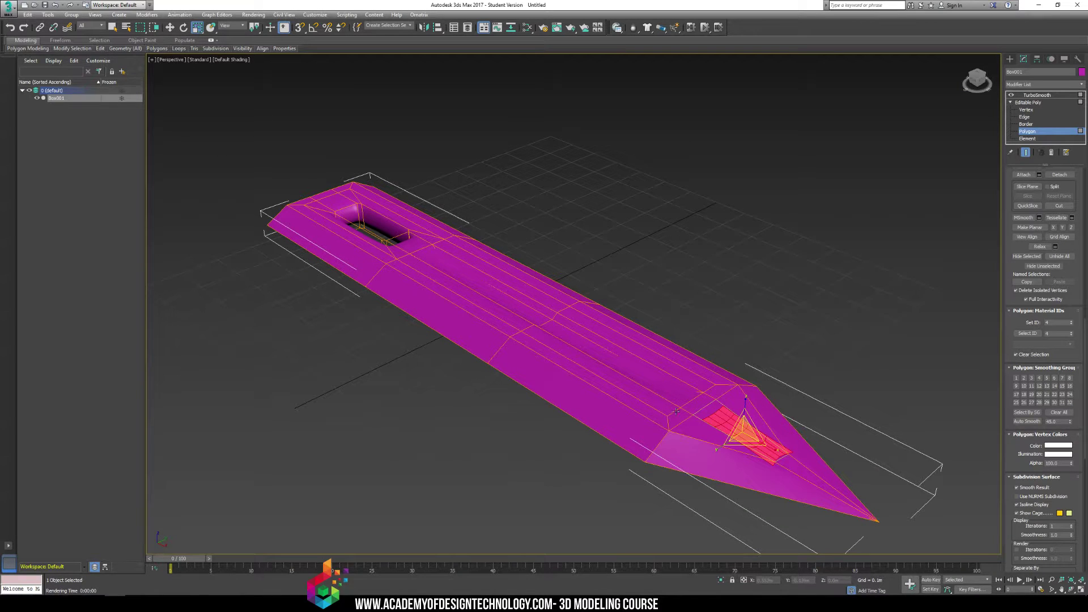
pyautogui.keyDown('alt'); pyautogui.moveTo(692, 425); pyautogui.dragTo(679, 375, button='middle'); pyautogui.keyUp('alt')
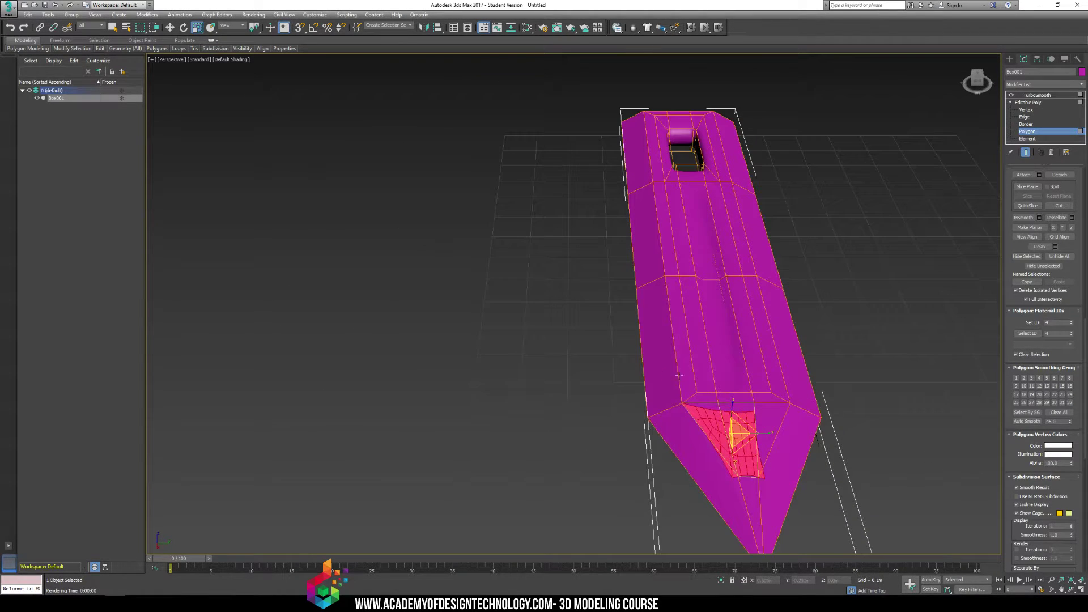
pyautogui.keyDown('ctrl'); pyautogui.click(711, 400); pyautogui.keyUp('ctrl')
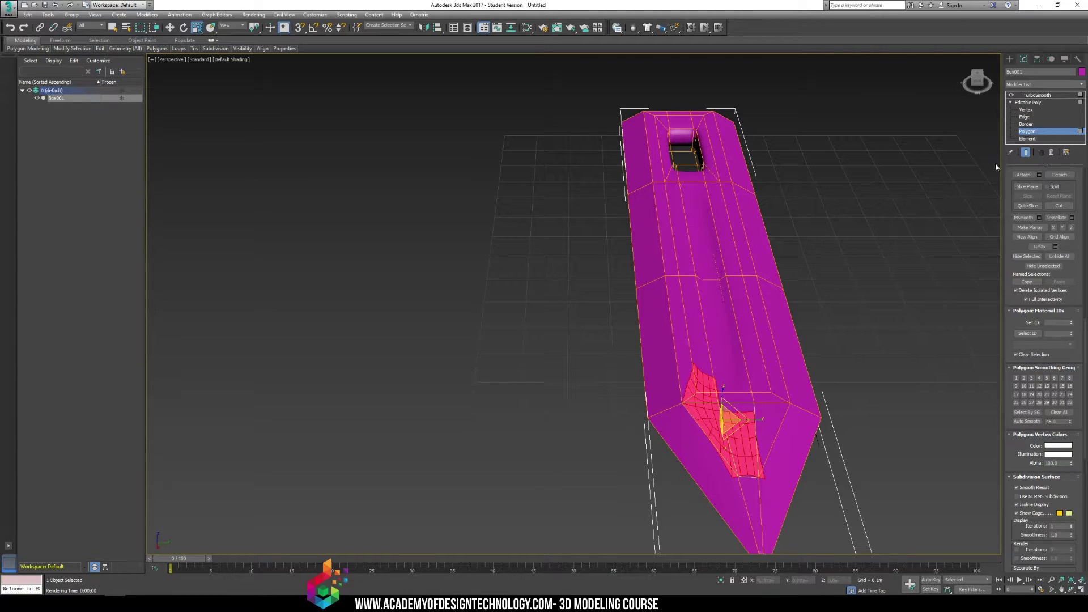
pyautogui.click(1024, 151)
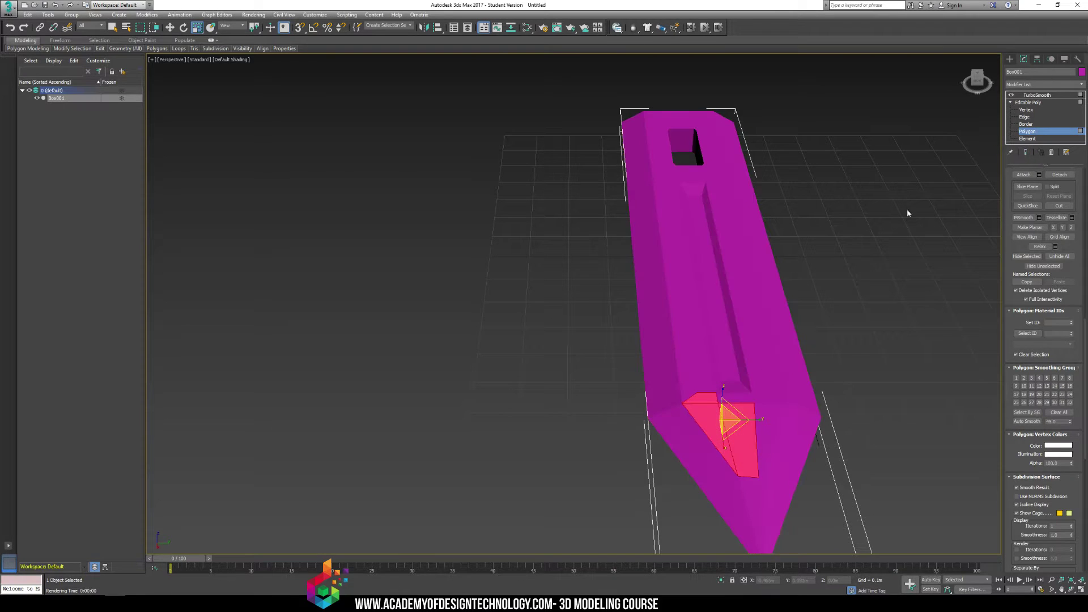
pyautogui.press('F4')
# - Add the top-face polygons along one side of the groove and partway around the slot's outer end to the selection
pyautogui.keyDown('ctrl'); pyautogui.click(709, 356); pyautogui.keyUp('ctrl')
pyautogui.keyDown('ctrl'); pyautogui.click(683, 339); pyautogui.keyUp('ctrl')
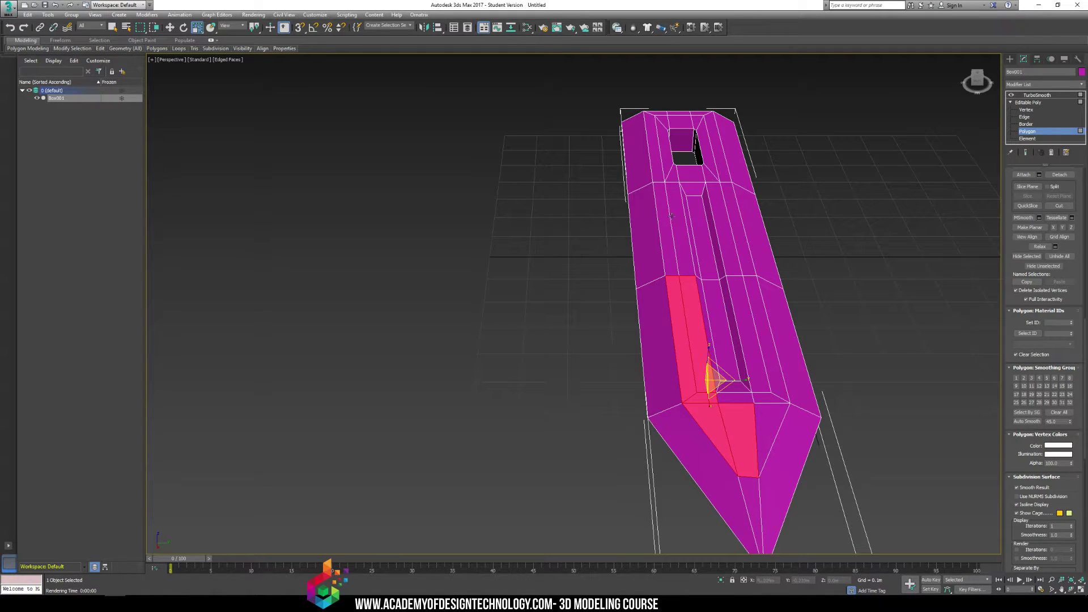
pyautogui.keyDown('ctrl'); pyautogui.click(676, 203); pyautogui.keyUp('ctrl')
pyautogui.keyDown('ctrl'); pyautogui.click(672, 170); pyautogui.keyUp('ctrl')
pyautogui.keyDown('ctrl'); pyautogui.click(653, 145); pyautogui.keyUp('ctrl')
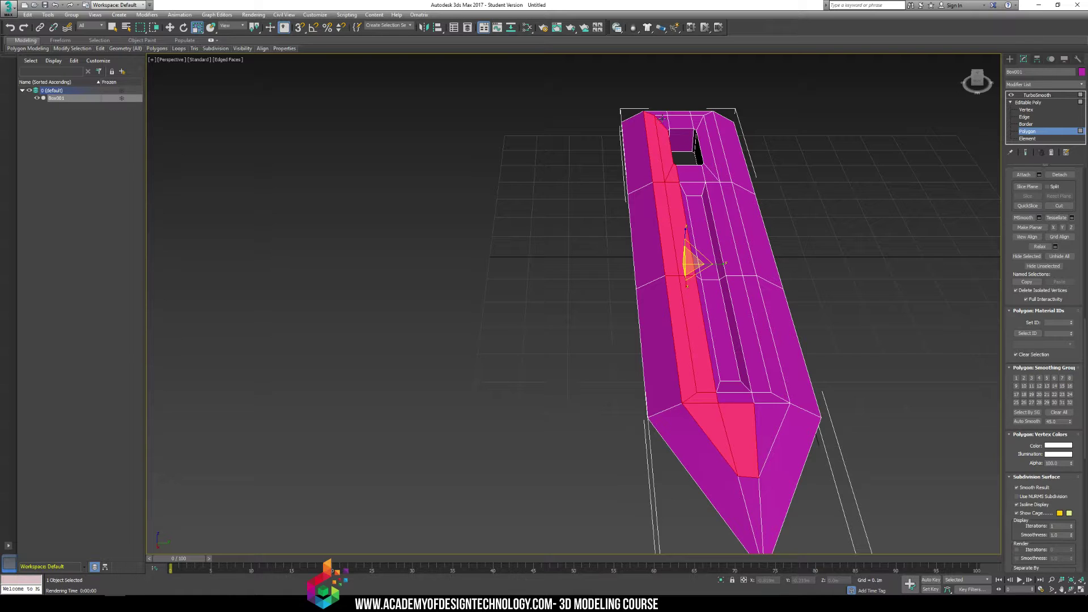
pyautogui.keyDown('ctrl'); pyautogui.click(664, 115); pyautogui.keyUp('ctrl')
pyautogui.keyDown('ctrl'); pyautogui.click(663, 114); pyautogui.keyUp('ctrl')
pyautogui.keyDown('ctrl'); pyautogui.click(683, 120); pyautogui.keyUp('ctrl')
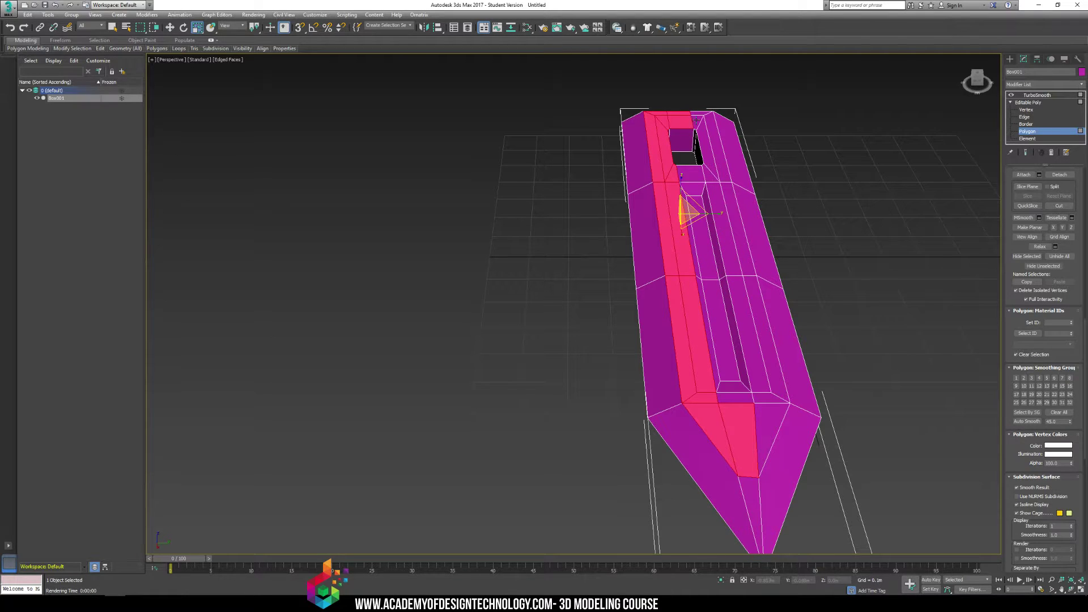
# - Add the remaining flat top-face polygons outside the groove, assign the selection to smoothing group 31, and show the smoothed result
pyautogui.keyDown('ctrl'); pyautogui.click(703, 115); pyautogui.keyUp('ctrl')
pyautogui.keyDown('ctrl'); pyautogui.click(712, 129); pyautogui.keyUp('ctrl')
pyautogui.keyDown('ctrl'); pyautogui.click(708, 146); pyautogui.keyUp('ctrl')
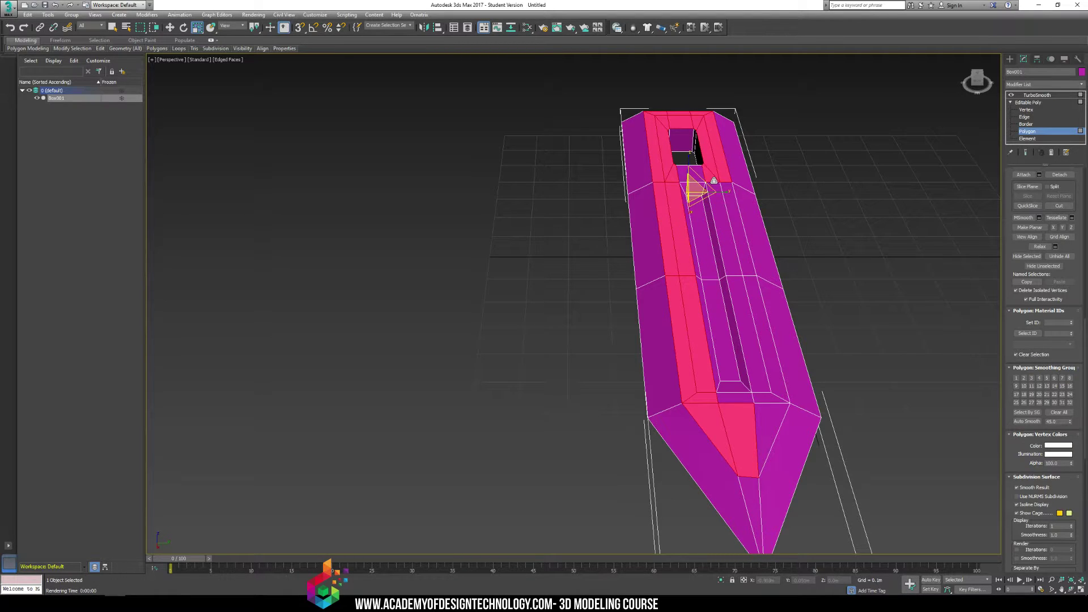
pyautogui.keyDown('ctrl'); pyautogui.click(704, 175); pyautogui.keyUp('ctrl')
pyautogui.keyDown('ctrl'); pyautogui.click(728, 246); pyautogui.keyUp('ctrl')
pyautogui.keyDown('ctrl'); pyautogui.click(741, 252); pyautogui.keyUp('ctrl')
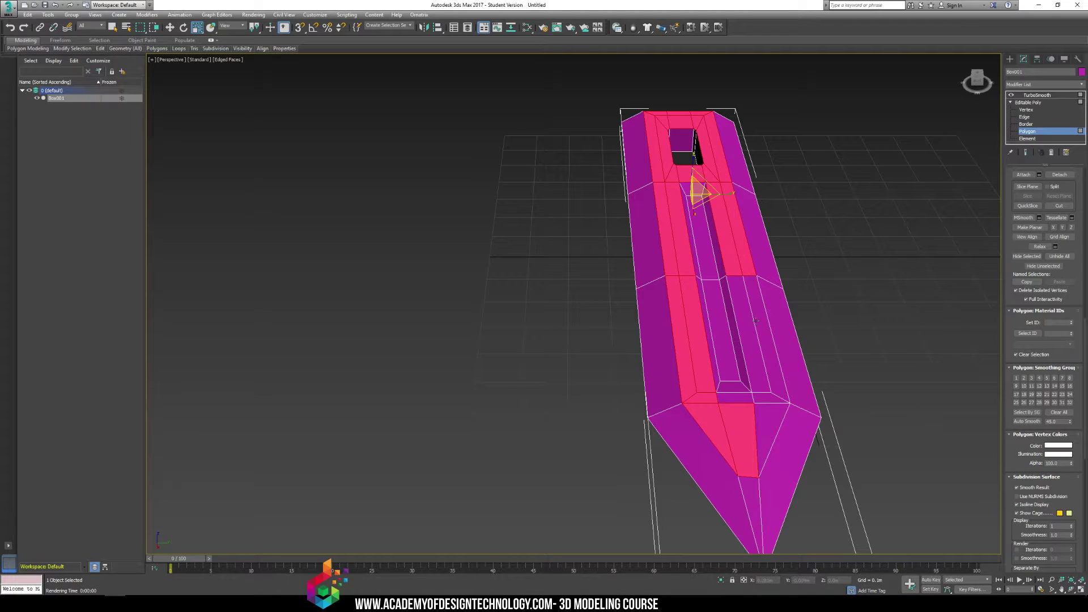
pyautogui.keyDown('ctrl'); pyautogui.click(762, 340); pyautogui.keyUp('ctrl')
pyautogui.keyDown('ctrl'); pyautogui.click(743, 328); pyautogui.keyUp('ctrl')
pyautogui.keyDown('ctrl'); pyautogui.click(765, 399); pyautogui.keyUp('ctrl')
pyautogui.keyDown('ctrl'); pyautogui.click(771, 423); pyautogui.keyUp('ctrl')
pyautogui.keyDown('ctrl'); pyautogui.click(738, 398); pyautogui.keyUp('ctrl')
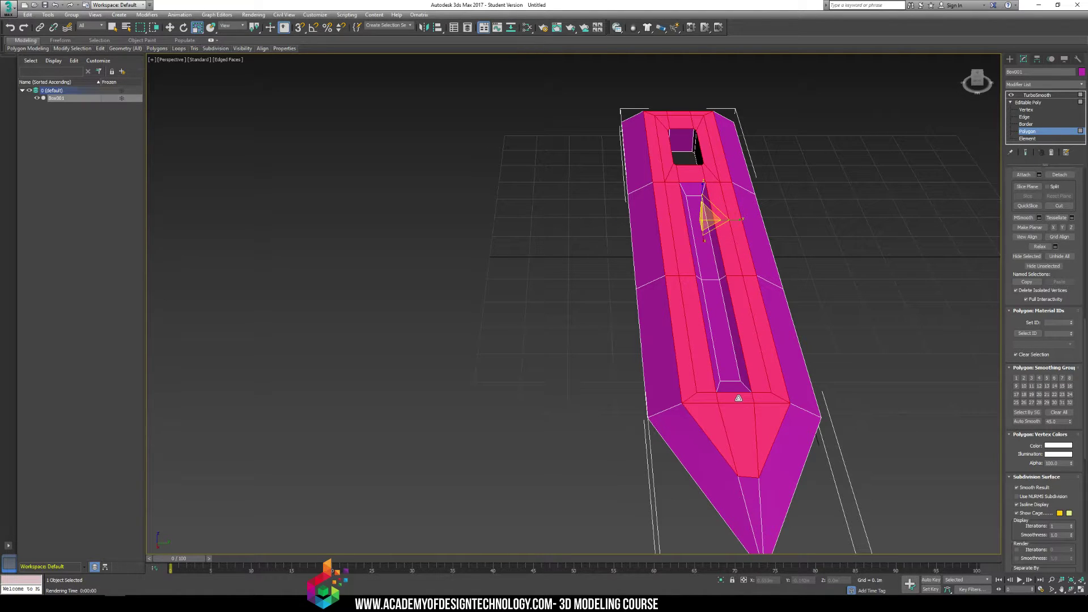
pyautogui.click(1063, 402)
pyautogui.click(1025, 153)
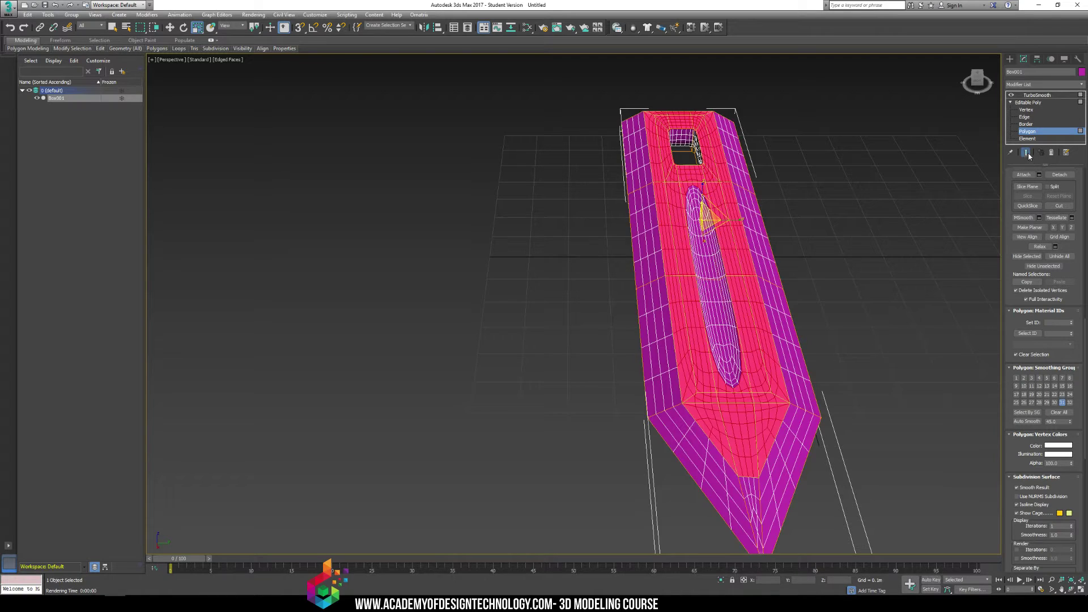
# - Render the smoothed blade from its open slot end and from a higher side angle
pyautogui.keyDown('alt'); pyautogui.moveTo(807, 253); pyautogui.dragTo(614, 266, button='middle'); pyautogui.keyUp('alt')
pyautogui.hotkey('shift', 'q')
pyautogui.hotkey('shift', 'q')
pyautogui.hotkey('shift', 'q')
pyautogui.hotkey('shift', 'q')
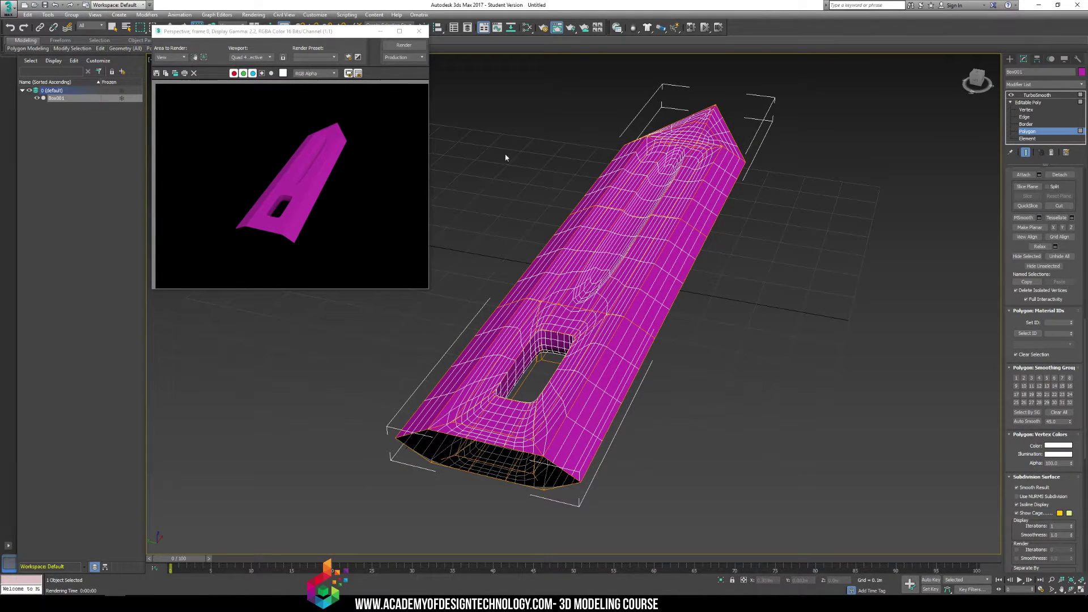
pyautogui.click(419, 31)
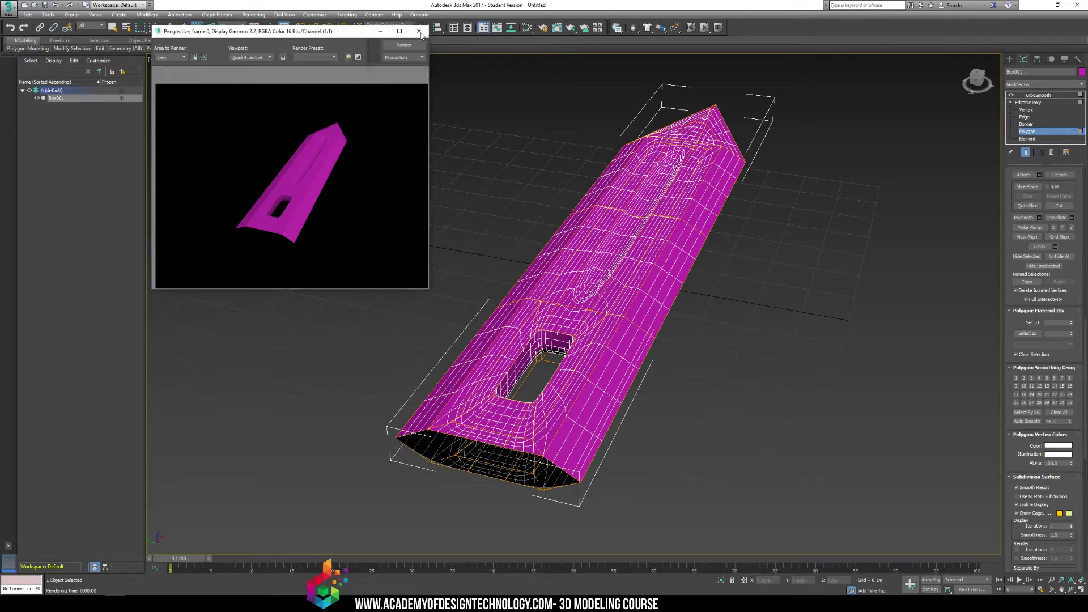
pyautogui.keyDown('alt'); pyautogui.moveTo(544, 105); pyautogui.dragTo(600, 187, button='middle'); pyautogui.keyUp('alt')
pyautogui.hotkey('shift', 'q')
# - Set the render output size to HDTV (video) at 1920x1080 and render the perspective view
pyautogui.click(347, 16)
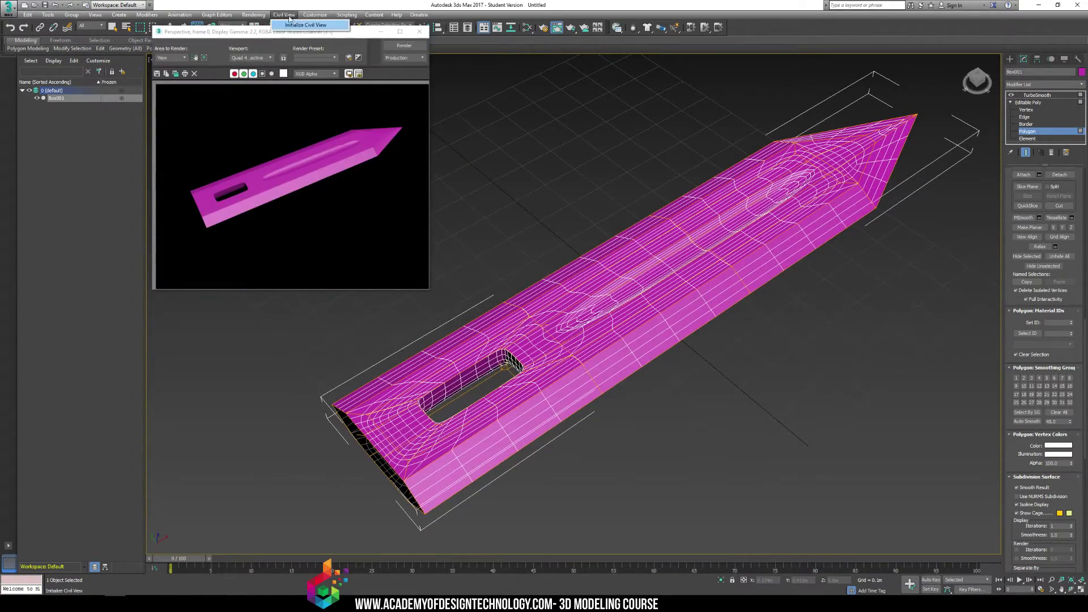
pyautogui.click(300, 63)
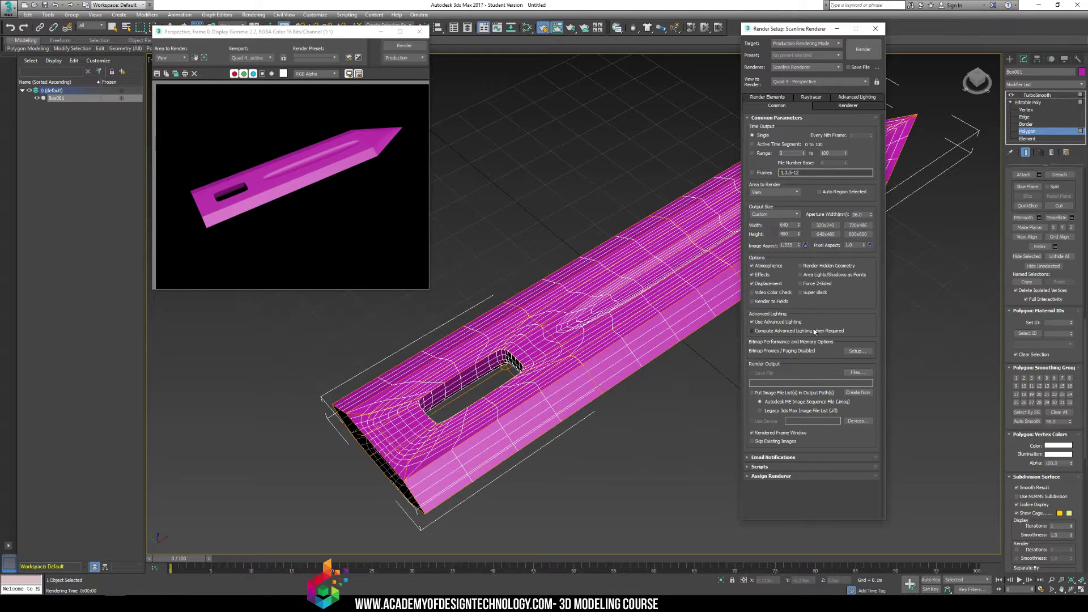
pyautogui.click(790, 215)
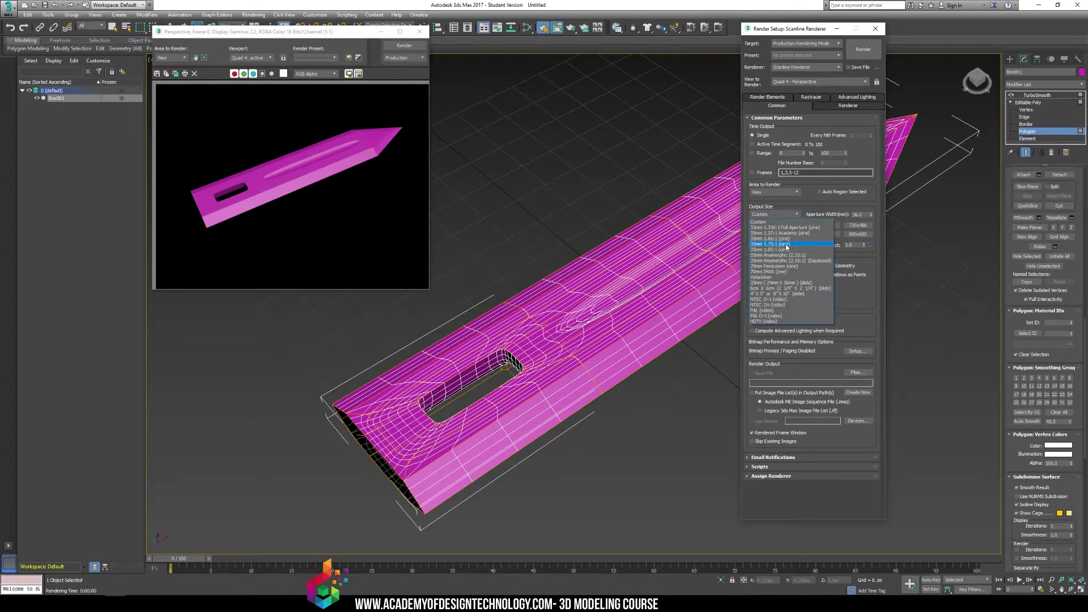
pyautogui.click(787, 321)
pyautogui.click(829, 227)
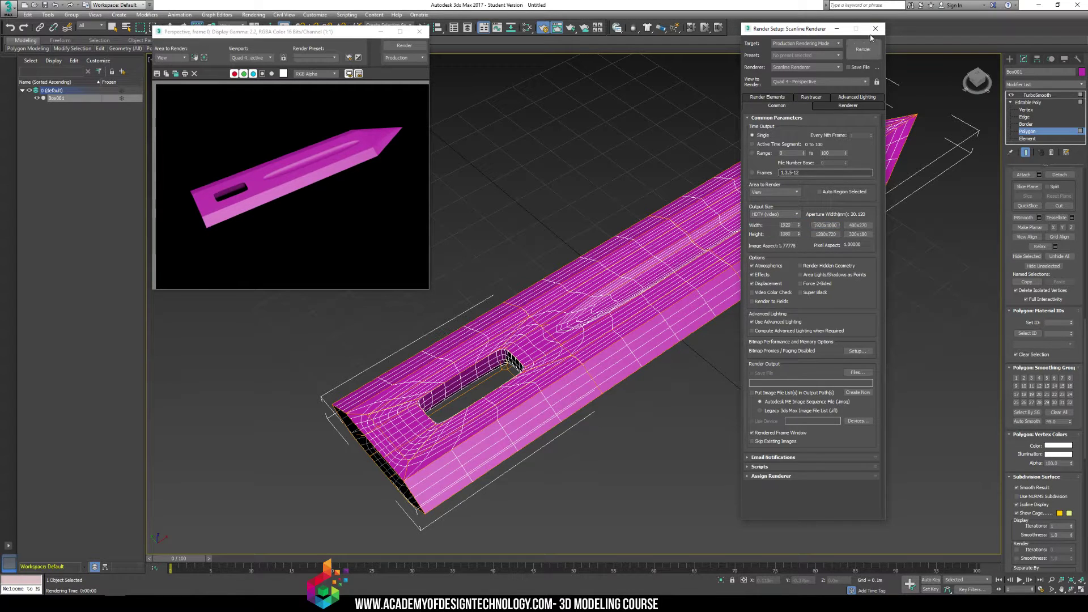
pyautogui.click(875, 28)
pyautogui.hotkey('shift', 'q')
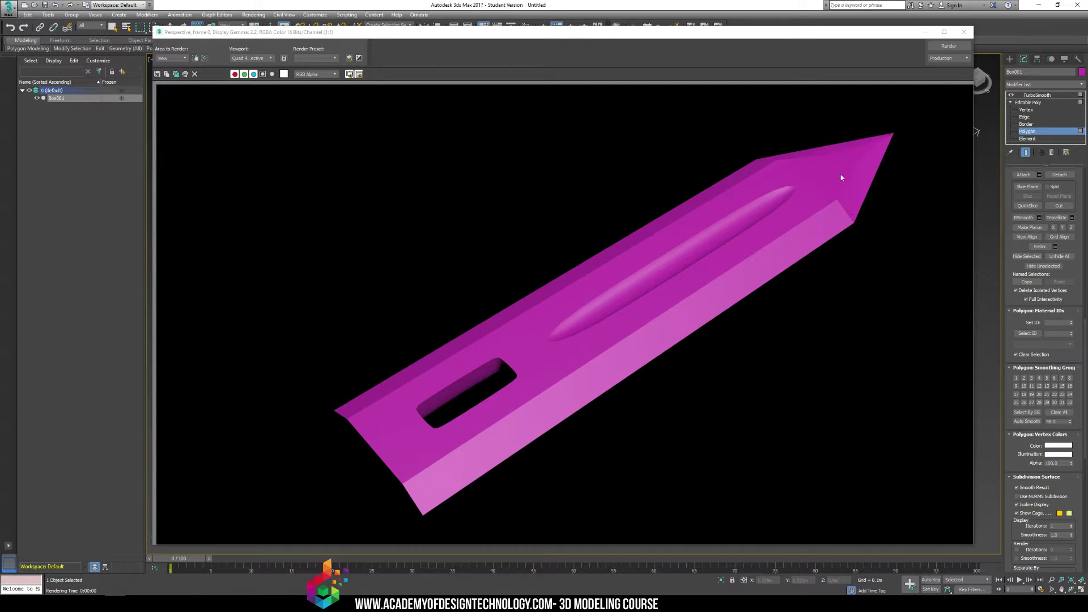
pyautogui.click(964, 32)
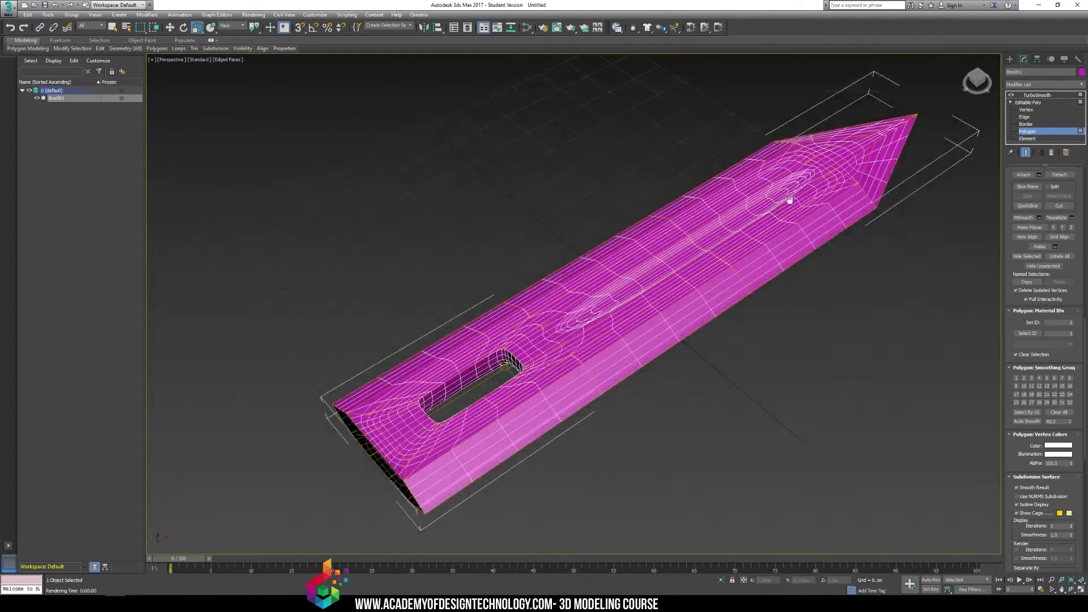
# - Assign the narrow polygon at the point and the centre top polygon behind it to smoothing group 31, with the smoothed result shown
pyautogui.moveTo(786, 199); pyautogui.dragTo(630, 315, button='middle')
pyautogui.click(1025, 152)
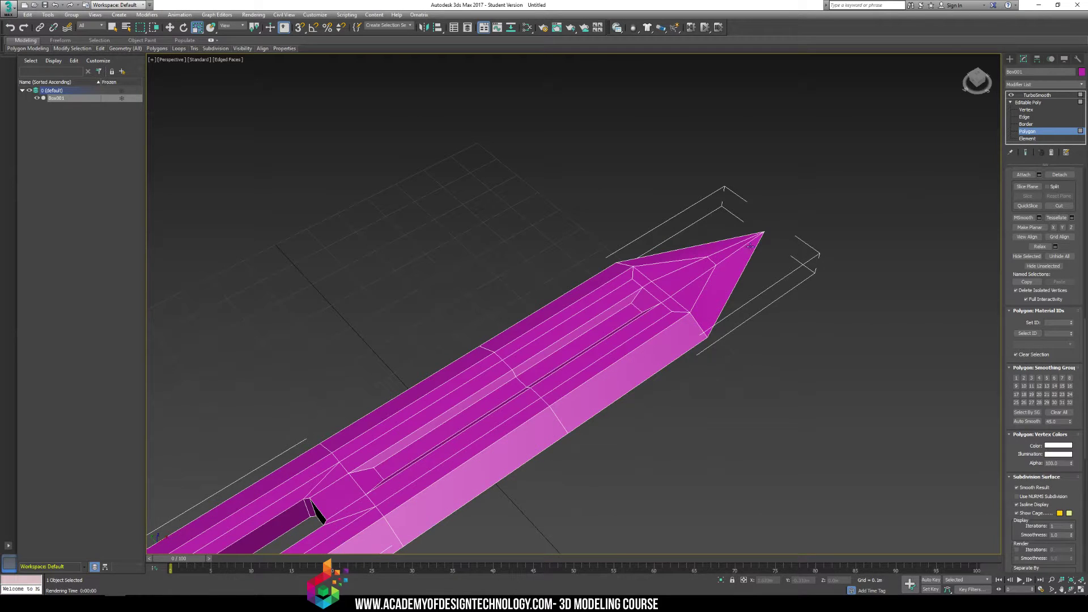
pyautogui.click(732, 251)
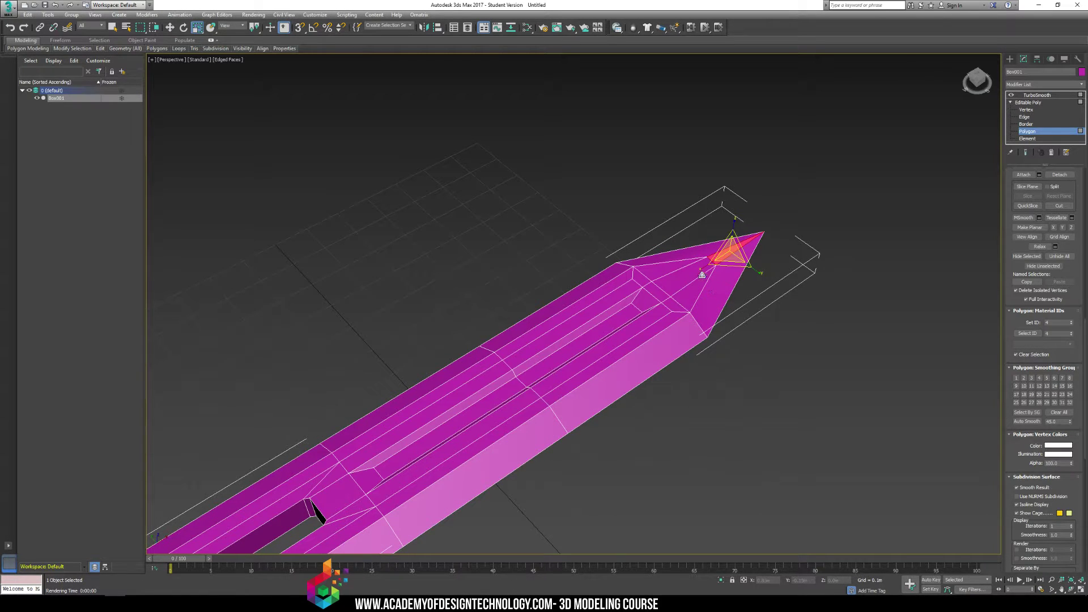
pyautogui.click(703, 273)
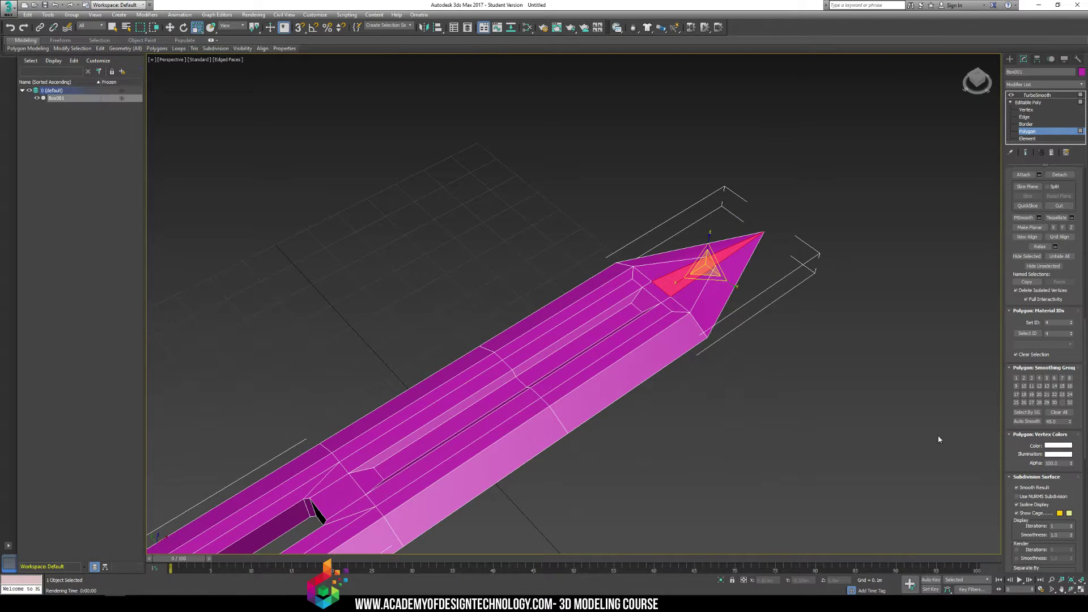
pyautogui.click(1062, 402)
pyautogui.click(1027, 153)
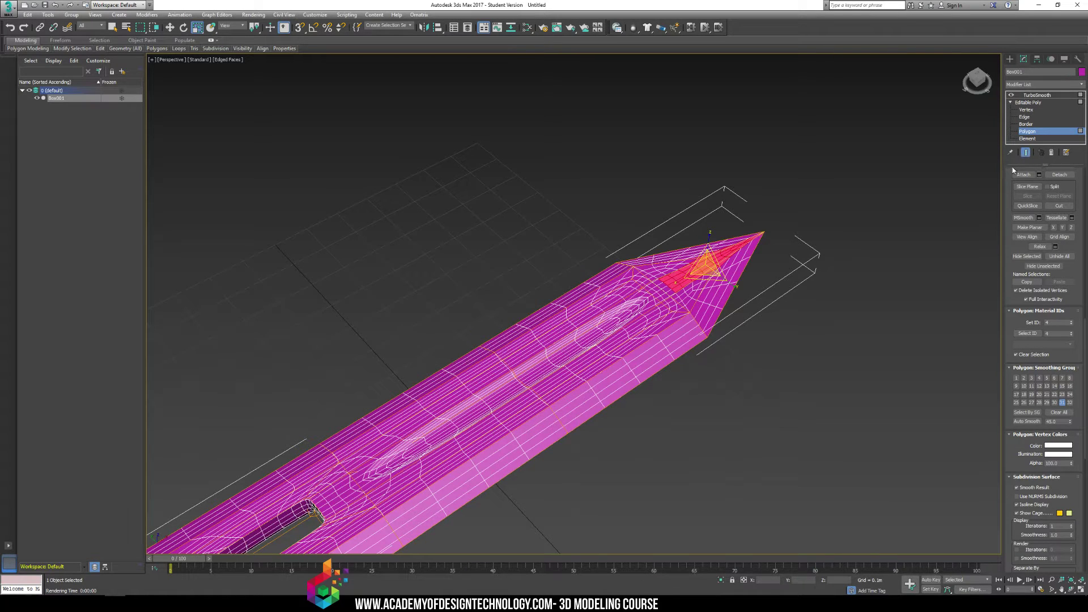
# - Render the blade's tip and groove, plus the whole blade from a rotated perspective view
pyautogui.hotkey('shift', 'q')
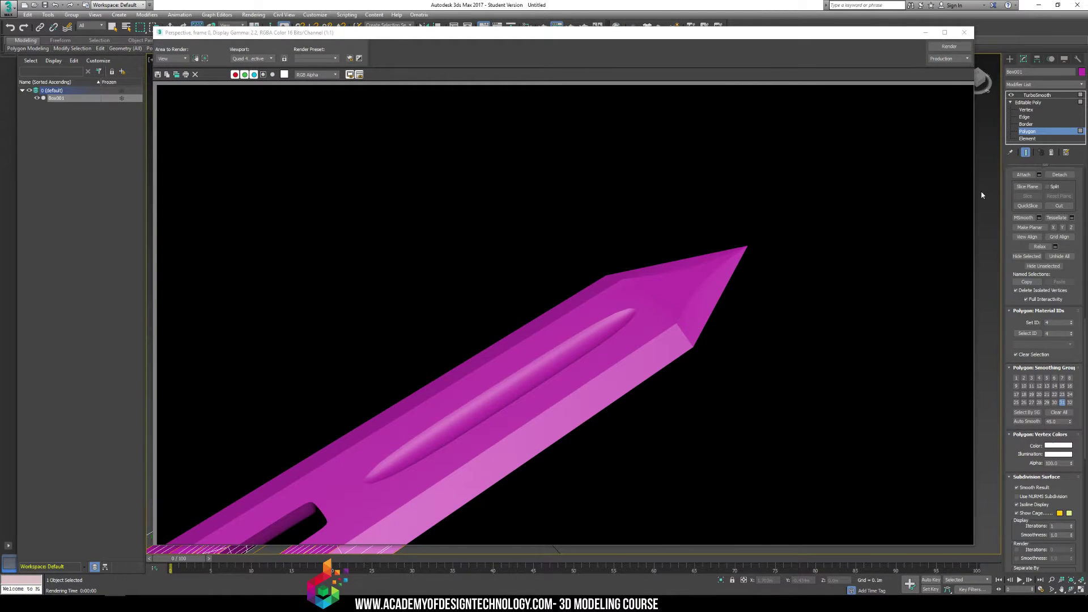
pyautogui.click(965, 33)
pyautogui.keyDown('alt'); pyautogui.moveTo(794, 295); pyautogui.dragTo(790, 262, button='middle'); pyautogui.keyUp('alt')
pyautogui.click(731, 277)
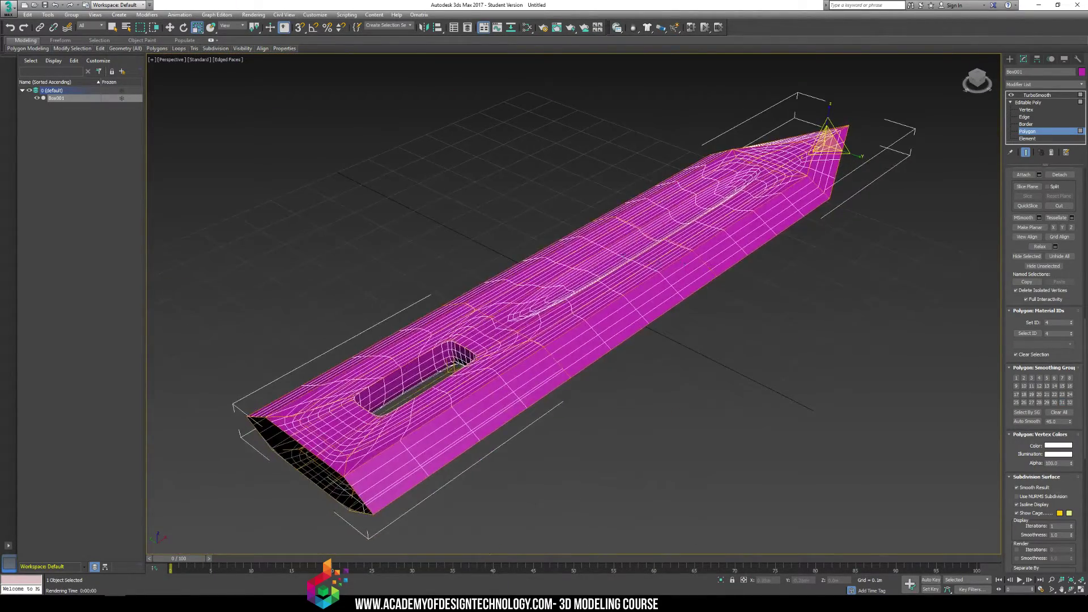
pyautogui.keyDown('alt'); pyautogui.moveTo(598, 317); pyautogui.dragTo(624, 298, button='middle'); pyautogui.keyUp('alt')
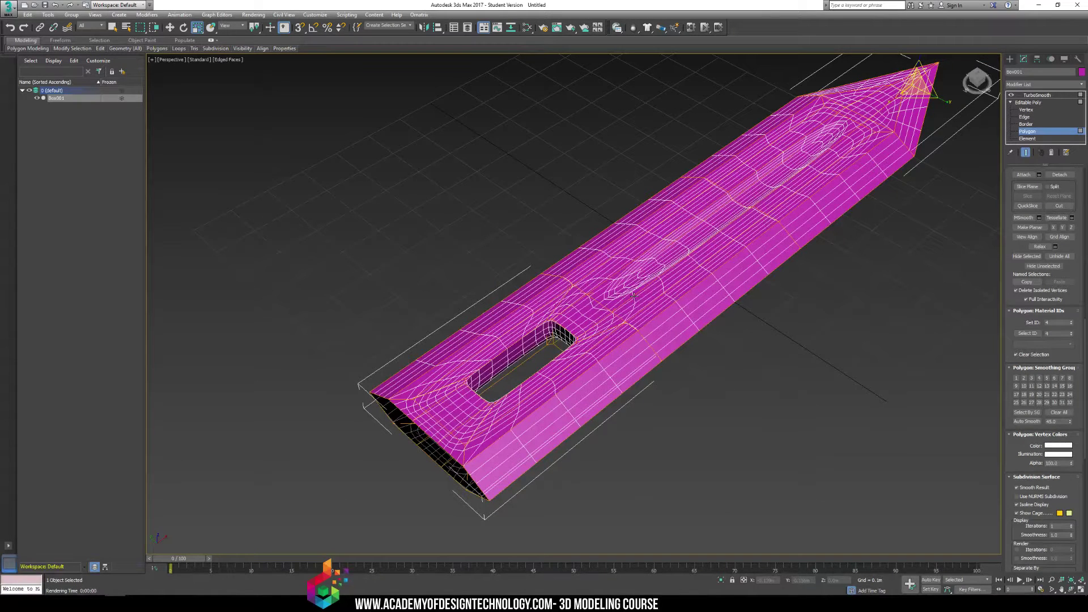
pyautogui.hotkey('shift', 'q')
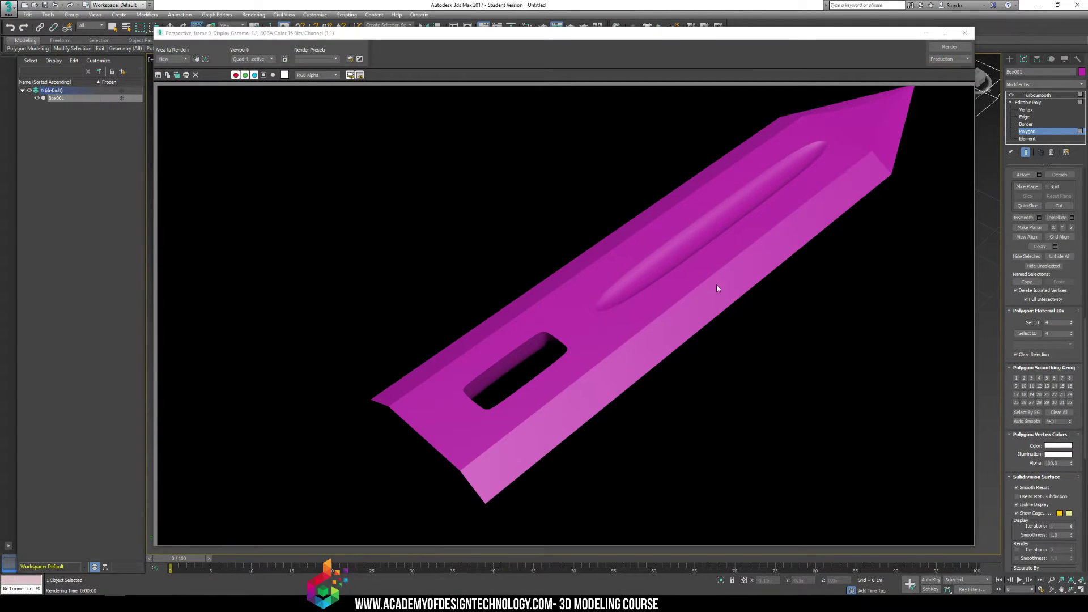
pyautogui.click(965, 33)
# - Turn off TurboSmooth and the edged-faces display to view the low-poly blade in plain shading
pyautogui.keyDown('alt'); pyautogui.moveTo(754, 301); pyautogui.dragTo(733, 321, button='middle'); pyautogui.keyUp('alt')
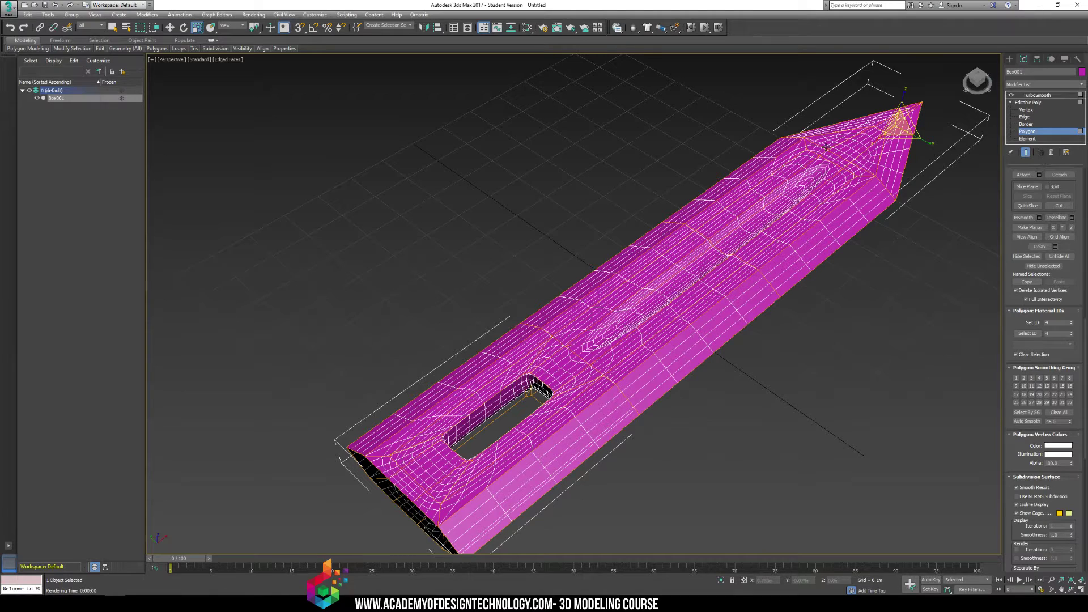
pyautogui.click(1011, 95)
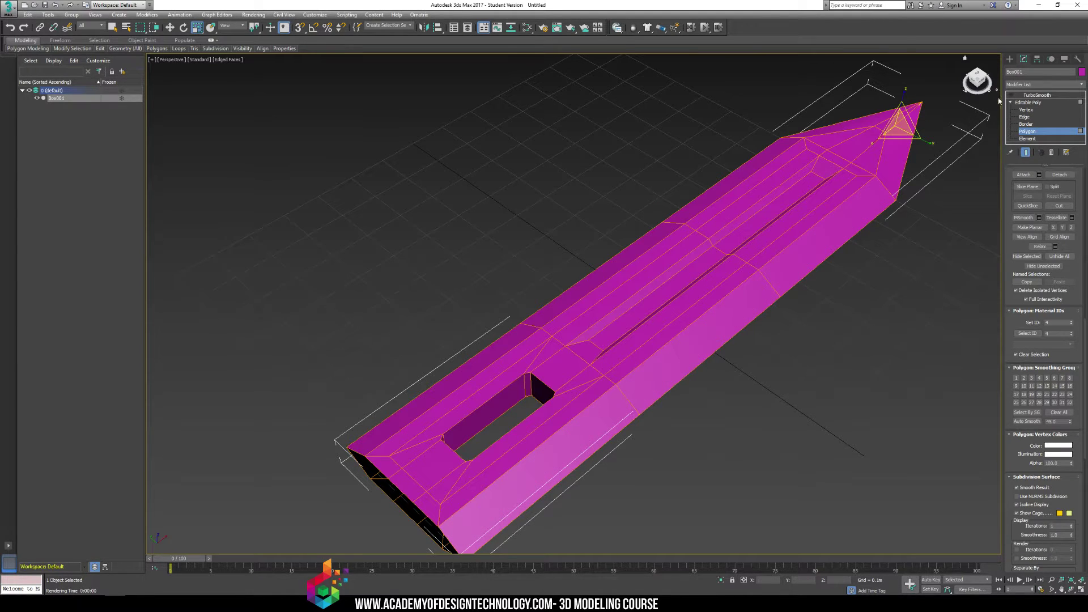
pyautogui.press('F4')
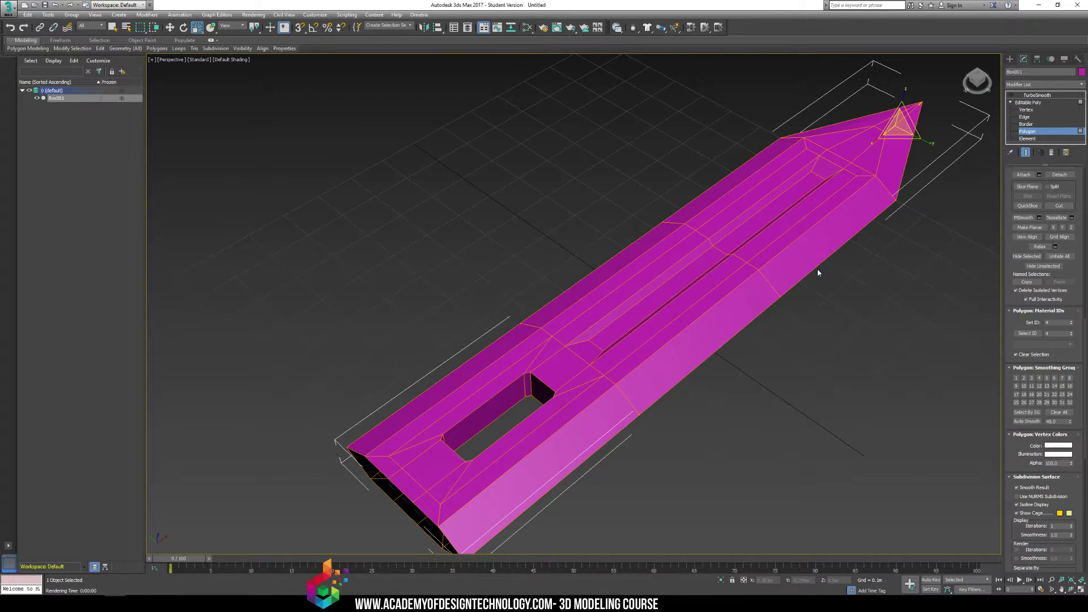
# - Turn TurboSmooth back on for the blade and check its low-poly shape against the smoothed end result
pyautogui.scroll(-6, 566, 199)
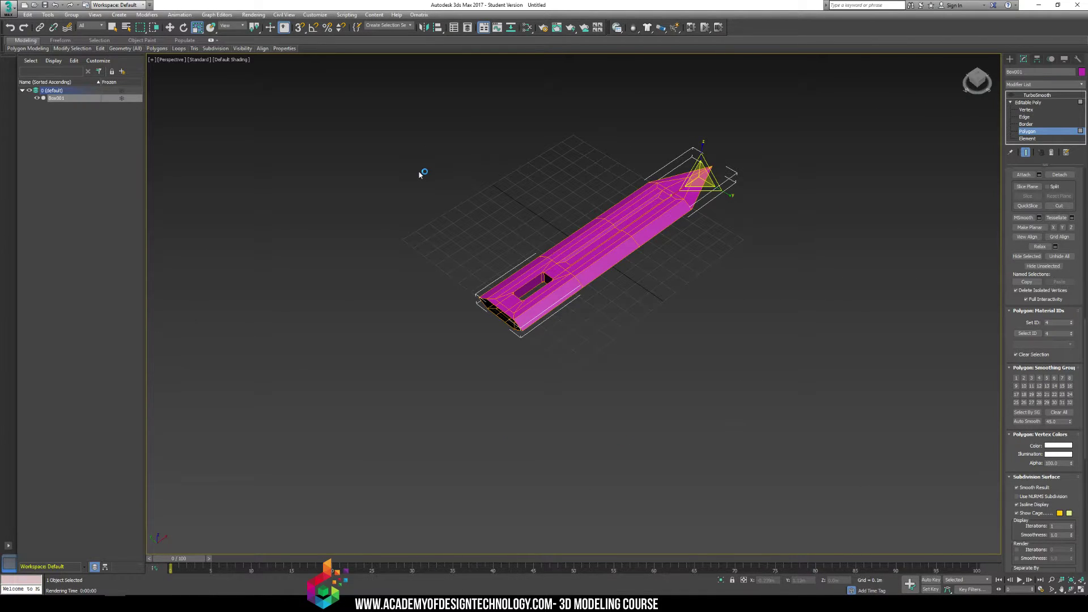
pyautogui.moveTo(684, 218); pyautogui.dragTo(751, 269, button='middle')
pyautogui.scroll(5, 789, 214)
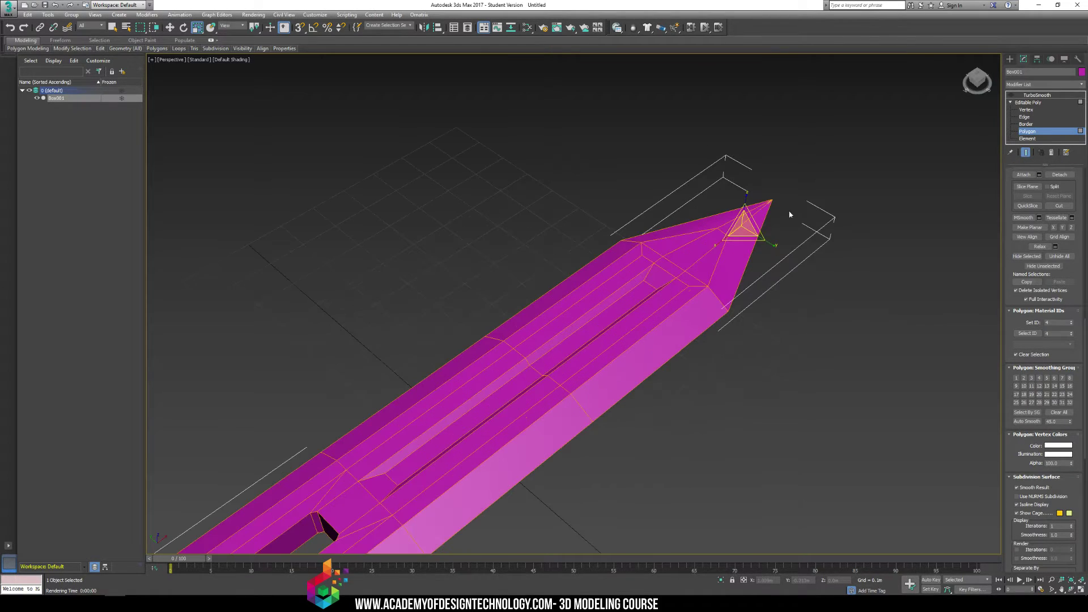
pyautogui.click(1012, 96)
pyautogui.moveTo(630, 236); pyautogui.dragTo(766, 156, button='middle')
pyautogui.click(1025, 154)
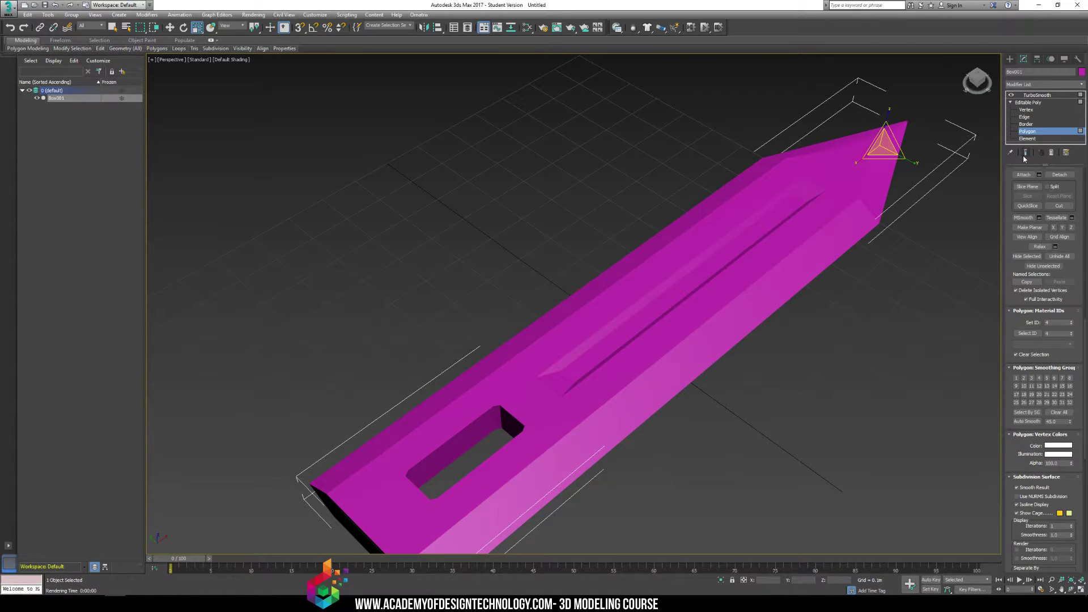
pyautogui.click(1025, 157)
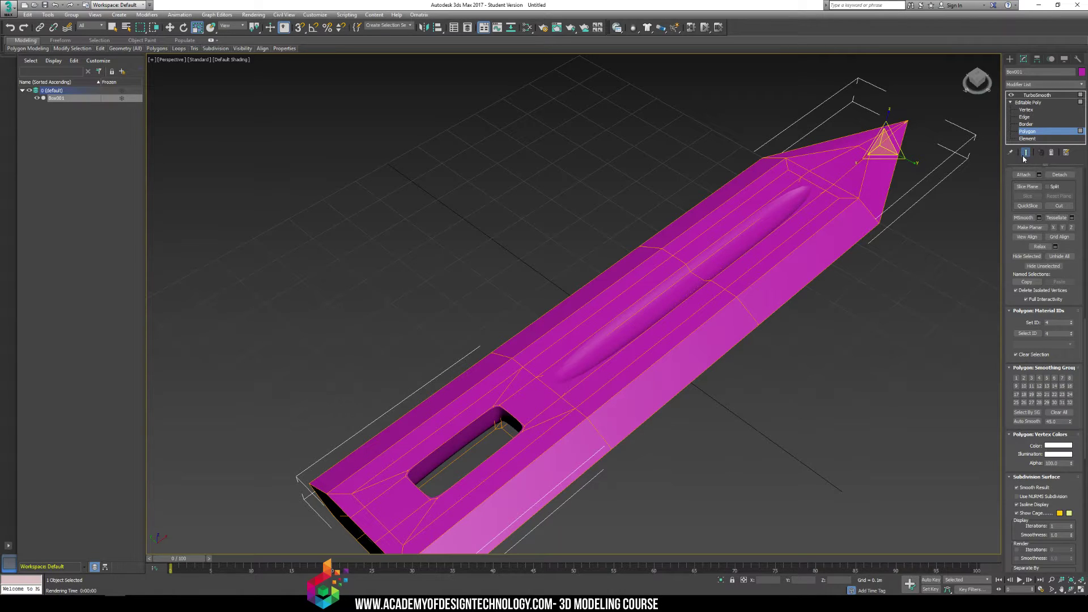
# - Compare the blade's groove and slot with the smoothed end result shown and hidden
pyautogui.moveTo(975, 214); pyautogui.dragTo(962, 171, button='middle')
pyautogui.click(1027, 156)
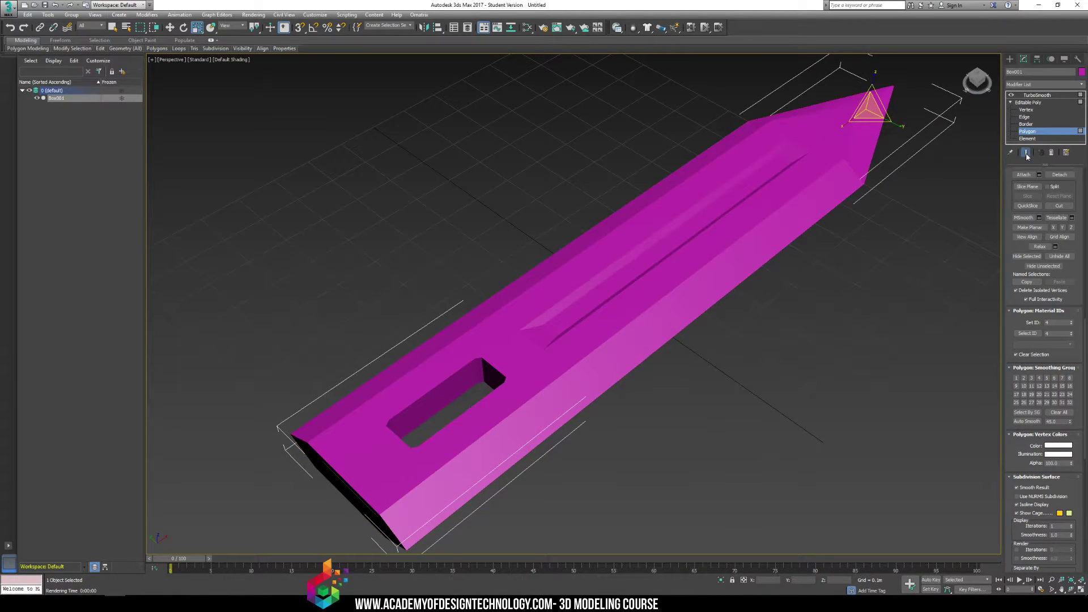
pyautogui.click(1026, 156)
pyautogui.click(1026, 156)
pyautogui.click(1026, 156)
pyautogui.click(1026, 156)
pyautogui.click(1026, 155)
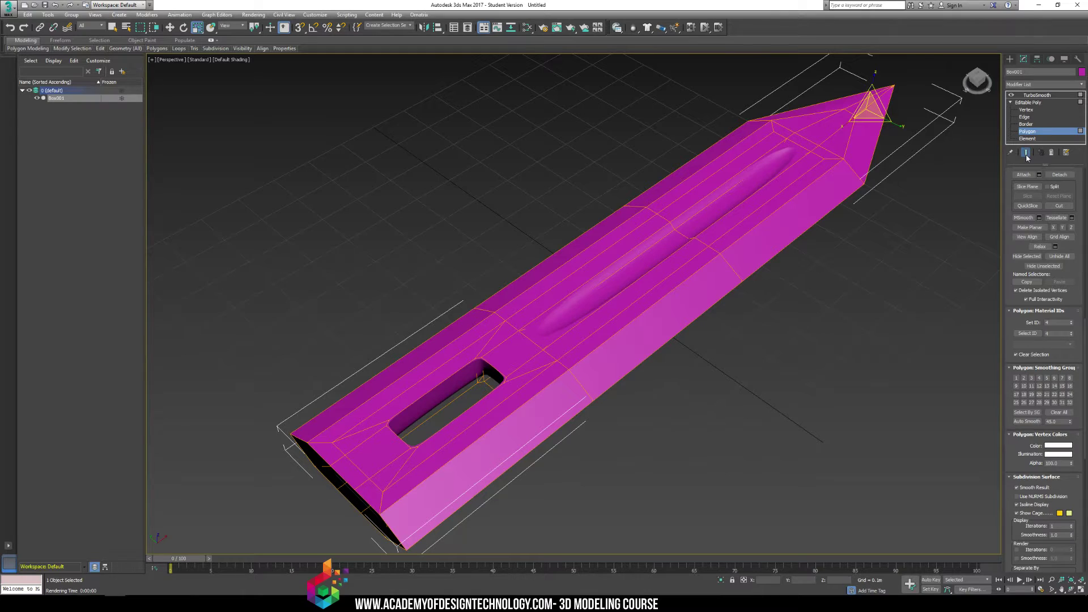
# - Select all polygons from the blade's slotted end to the middle of the groove
pyautogui.moveTo(824, 173); pyautogui.dragTo(652, 283, button='middle')
pyautogui.keyDown('alt'); pyautogui.moveTo(652, 284); pyautogui.dragTo(843, 255, button='middle'); pyautogui.keyUp('alt')
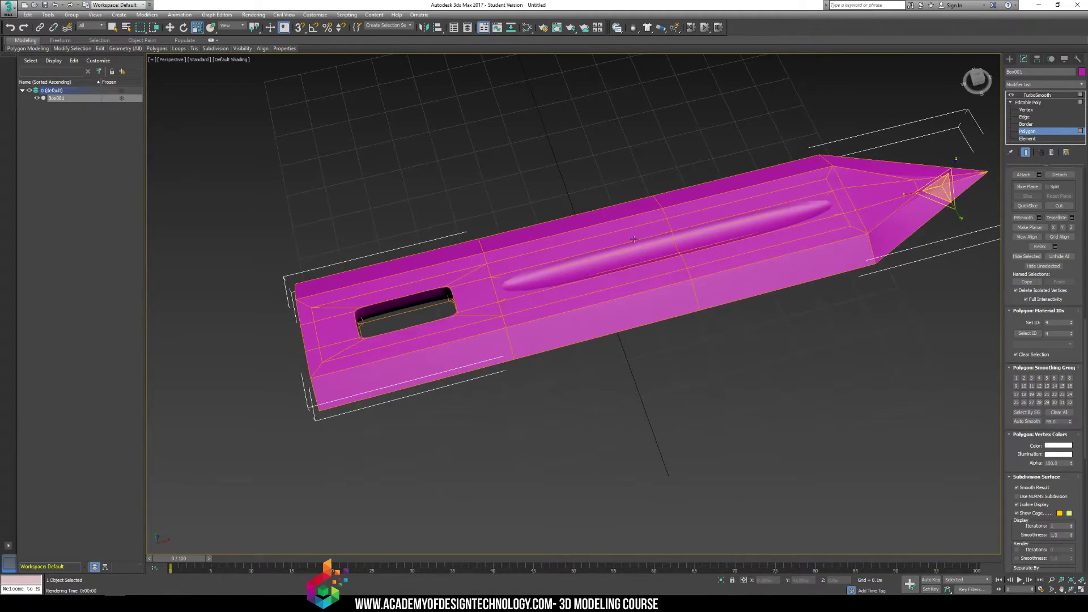
pyautogui.moveTo(580, 163); pyautogui.dragTo(573, 453)
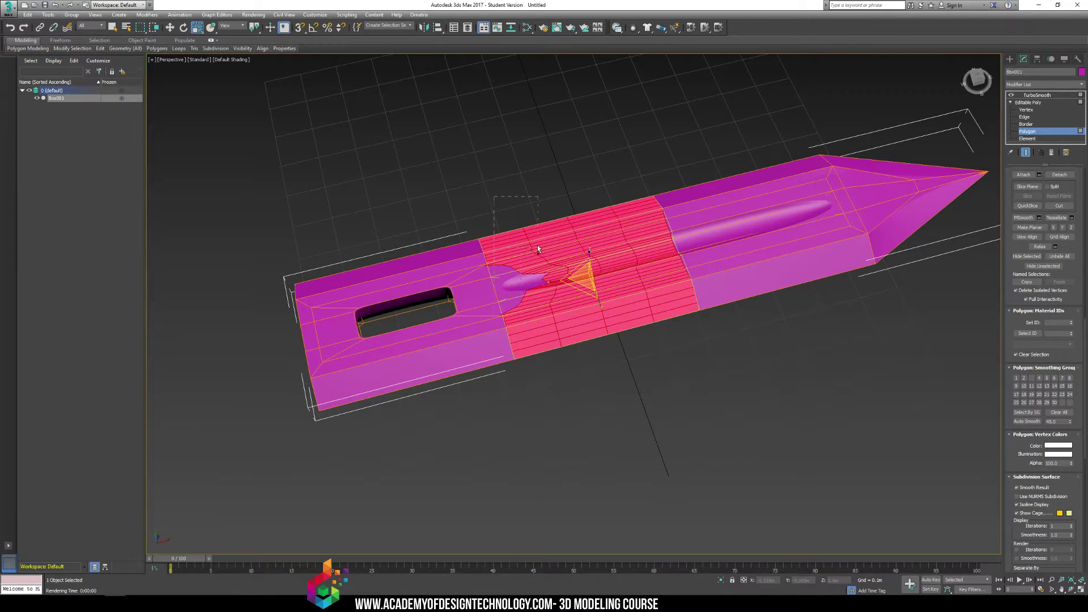
pyautogui.moveTo(551, 174); pyautogui.dragTo(379, 453)
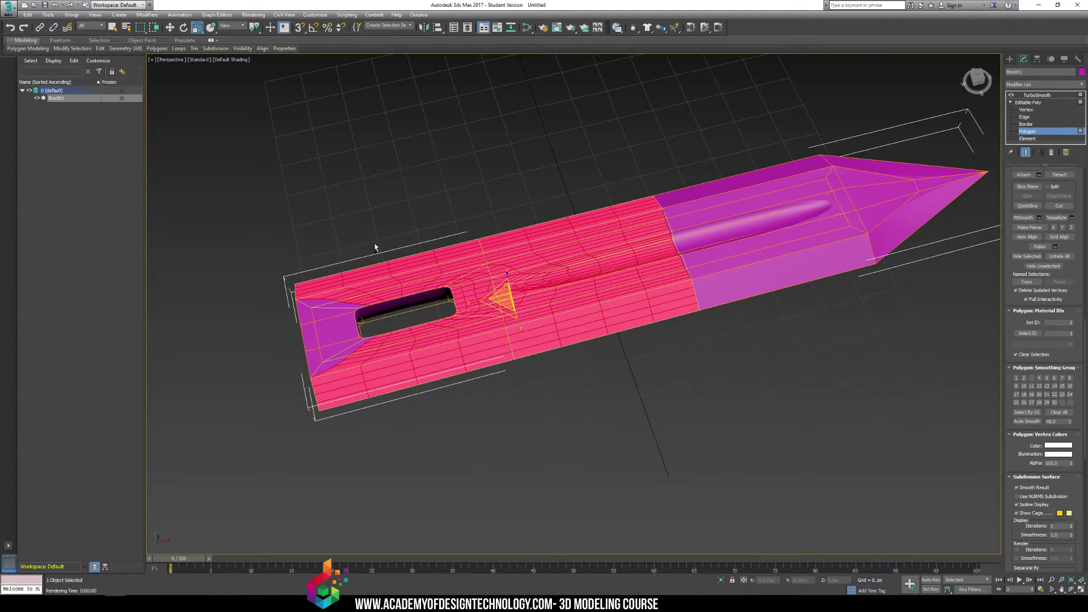
pyautogui.keyDown('ctrl'); pyautogui.moveTo(309, 272); pyautogui.dragTo(539, 430); pyautogui.keyUp('ctrl')
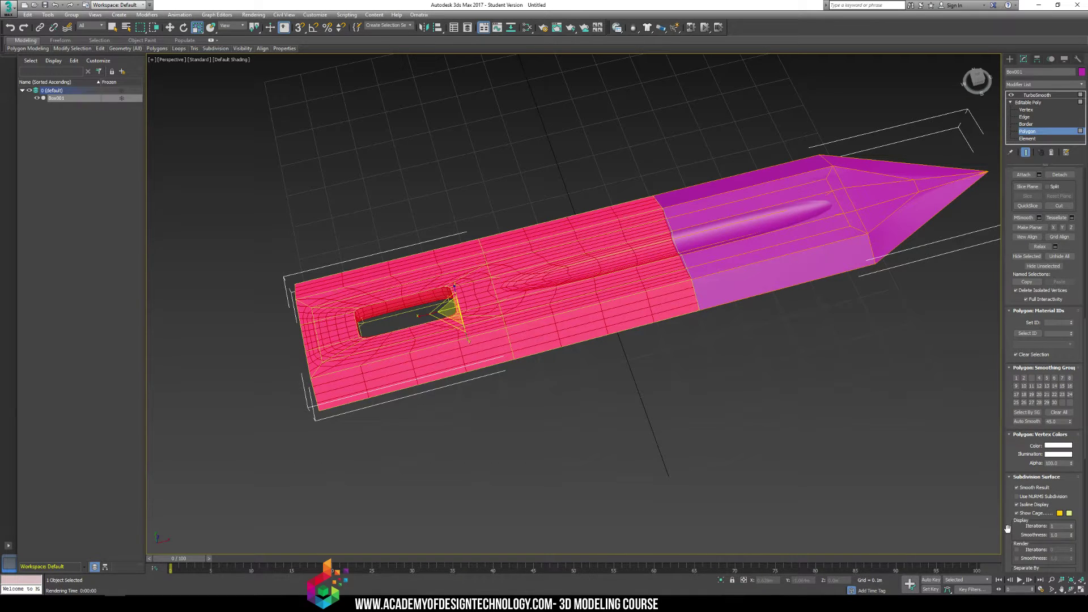
# - Start a slice plane on the selected polygons, rotate it crosswise to the blade and move it toward the groove's slot-side end
pyautogui.moveTo(1008, 528)
pyautogui.mouseDown()
pyautogui.moveTo(994, 357)
pyautogui.moveTo(1001, 283)
pyautogui.moveTo(1009, 541)
pyautogui.mouseUp()
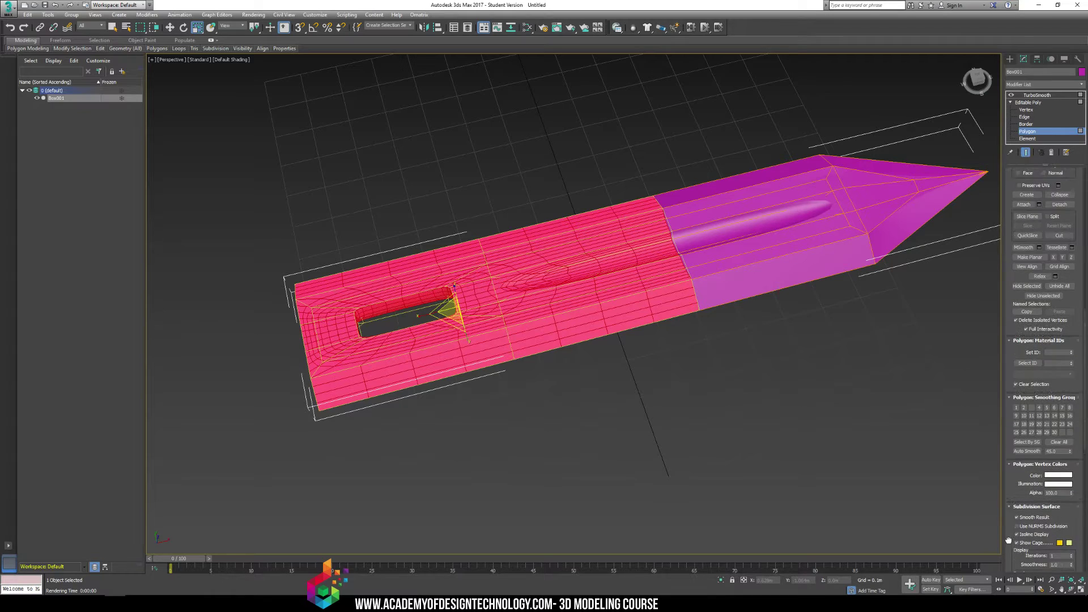
pyautogui.moveTo(1003, 363); pyautogui.dragTo(1006, 474)
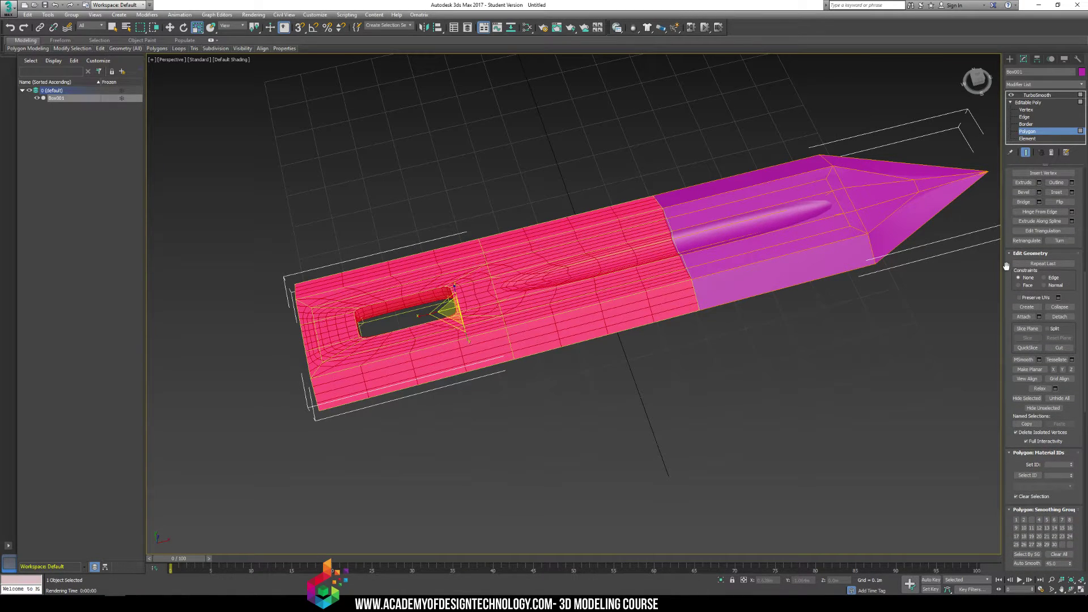
pyautogui.click(1026, 329)
pyautogui.press('e')
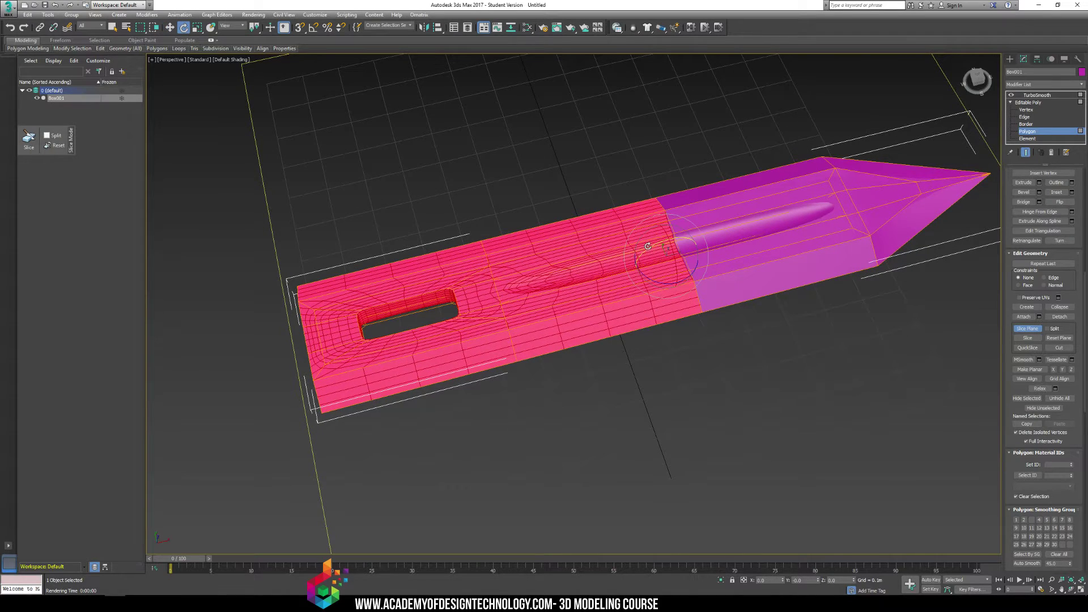
pyautogui.moveTo(648, 246); pyautogui.dragTo(600, 316)
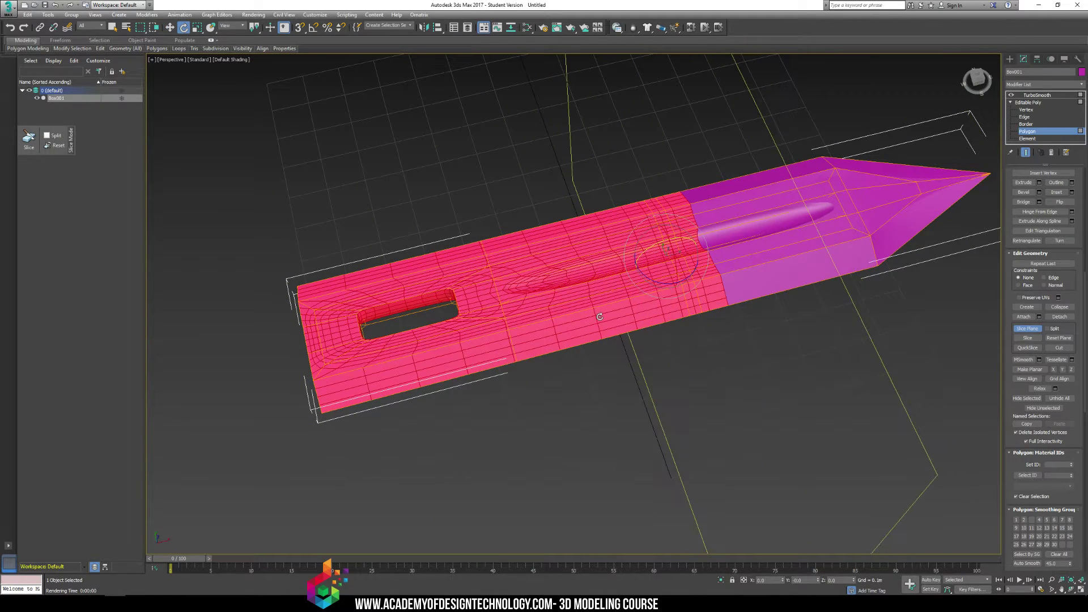
pyautogui.press('w')
pyautogui.moveTo(669, 241); pyautogui.dragTo(391, 305)
pyautogui.scroll(4, 616, 274)
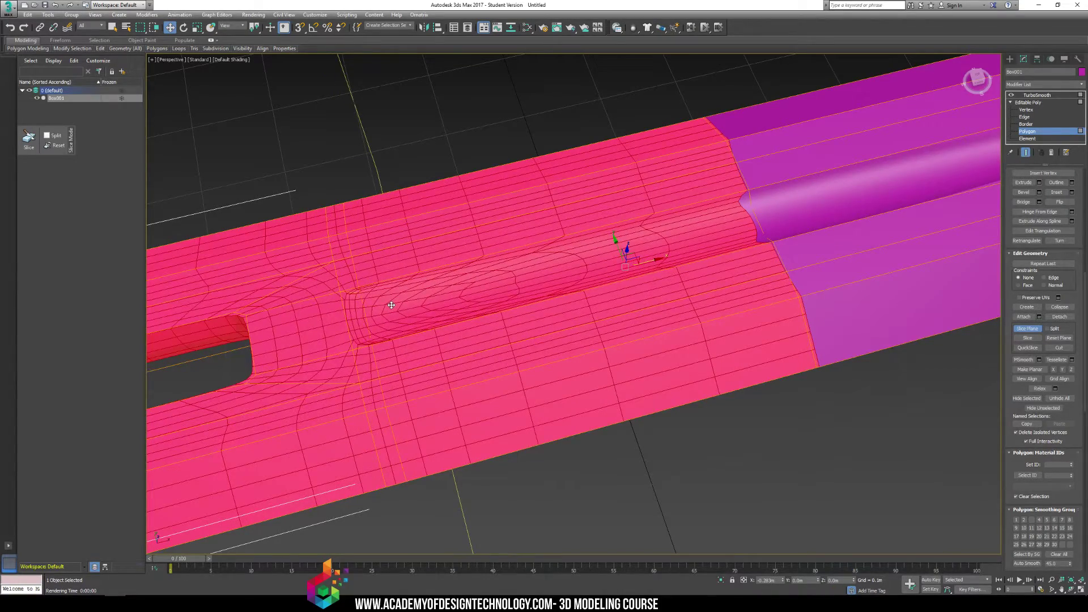
pyautogui.keyDown('alt'); pyautogui.moveTo(396, 309); pyautogui.dragTo(515, 352, button='middle'); pyautogui.keyUp('alt')
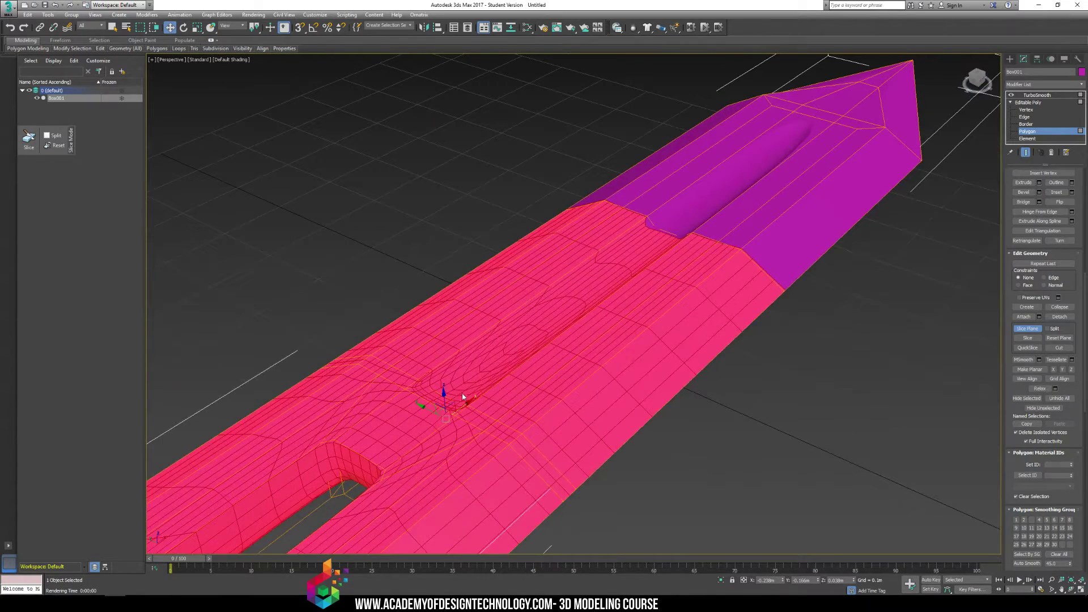
# - Place the slice plane at the groove's slot-side end, slice the selected polygons there and clear the selection
pyautogui.moveTo(465, 405); pyautogui.dragTo(857, 173)
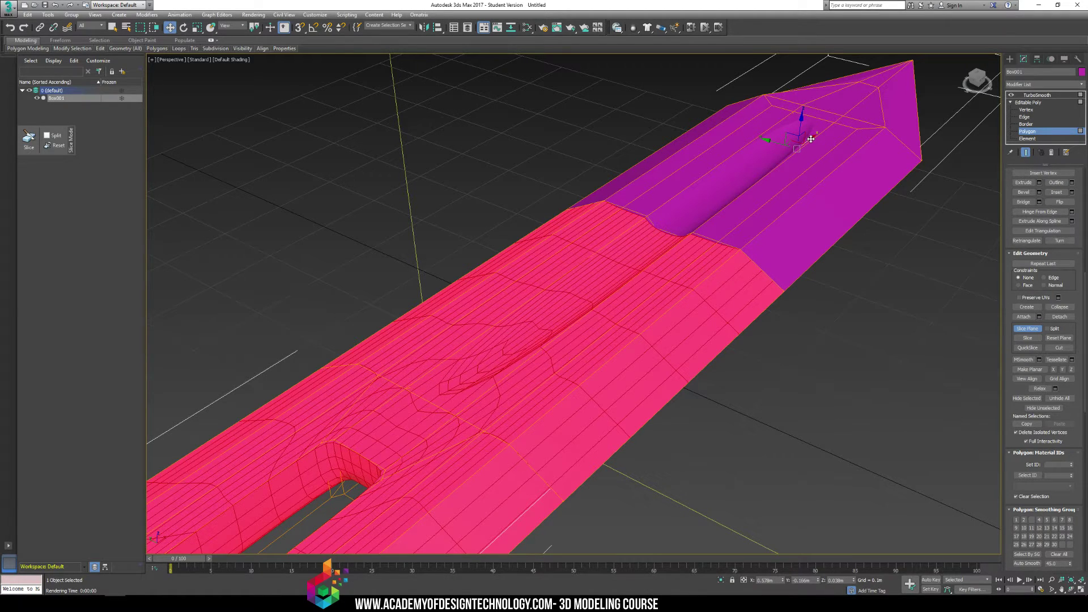
pyautogui.moveTo(811, 139); pyautogui.dragTo(450, 414)
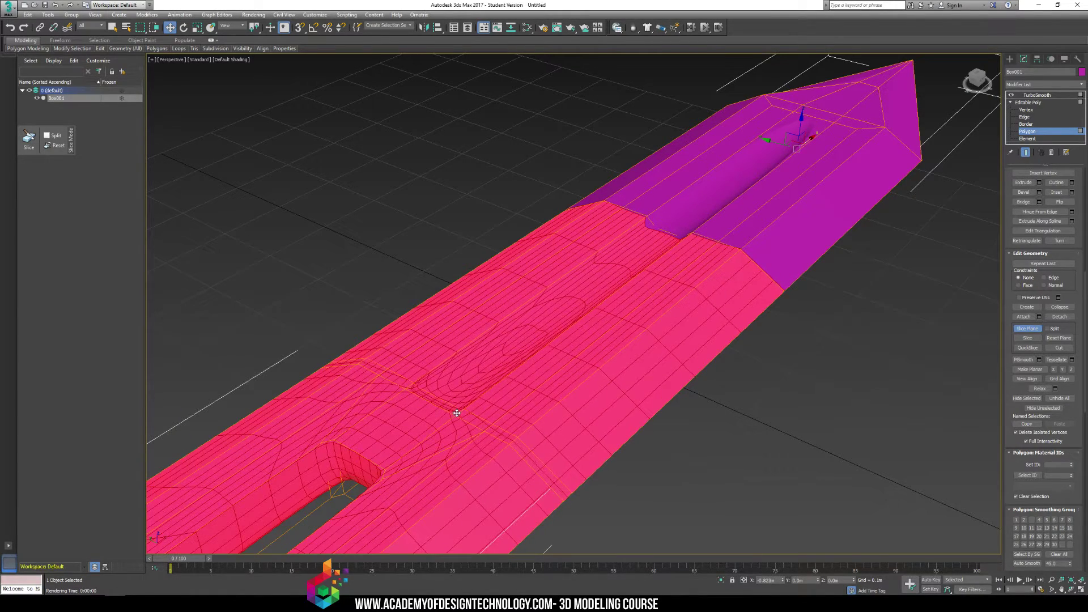
pyautogui.click(1028, 337)
pyautogui.click(1027, 329)
pyautogui.click(849, 386)
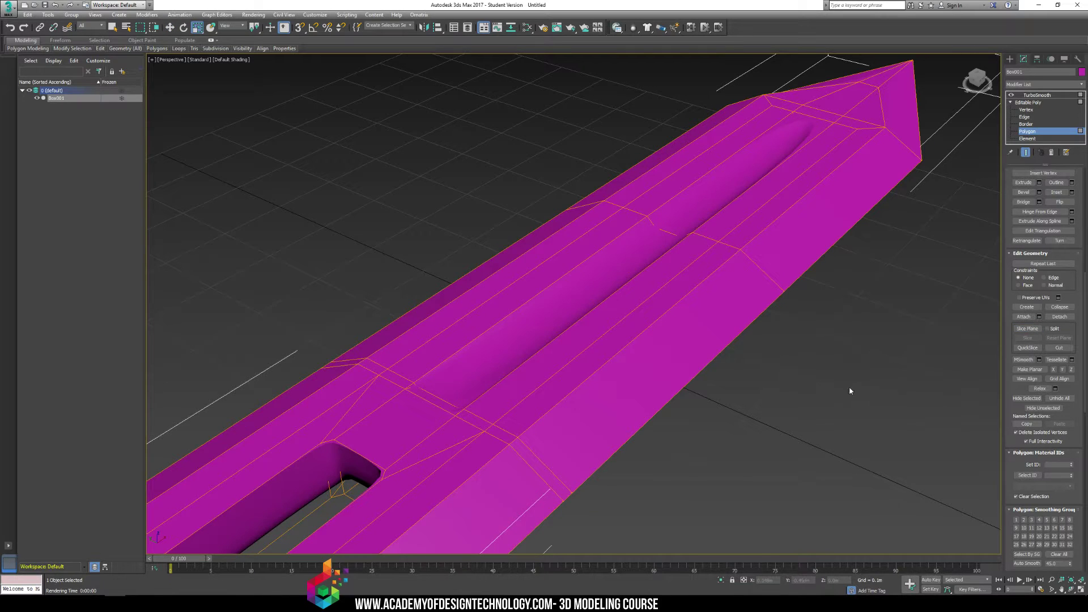
# - Render the whole blade from two different perspective angles to examine the groove's slot-side end
pyautogui.scroll(-5, 848, 386)
pyautogui.moveTo(827, 383); pyautogui.dragTo(753, 349, button='middle')
pyautogui.hotkey('shift', 'q')
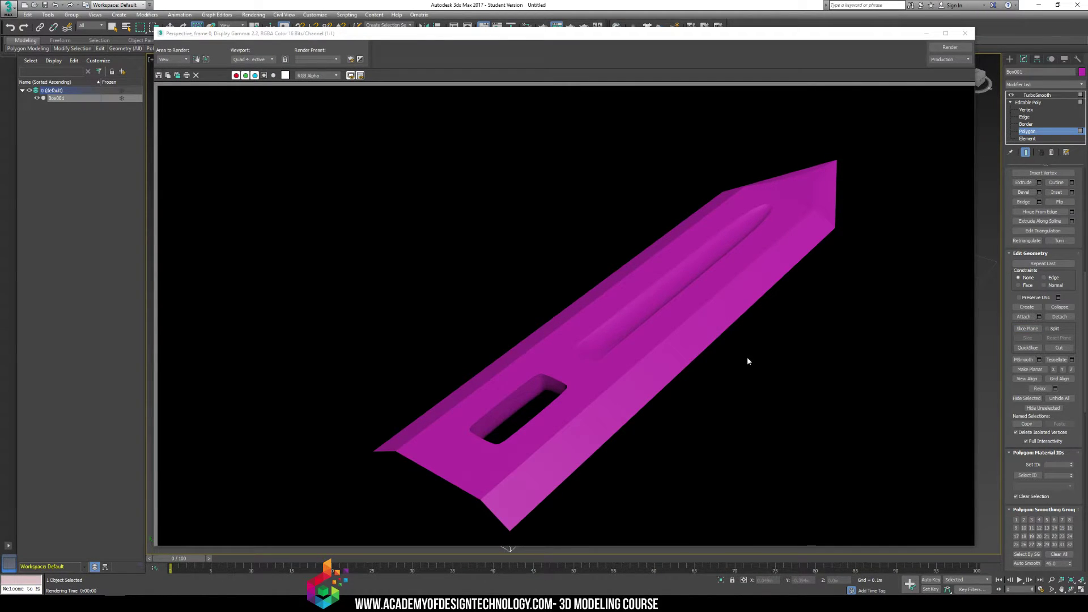
pyautogui.click(965, 34)
pyautogui.keyDown('alt'); pyautogui.moveTo(845, 267); pyautogui.dragTo(753, 293, button='middle'); pyautogui.keyUp('alt')
pyautogui.hotkey('shift', 'q')
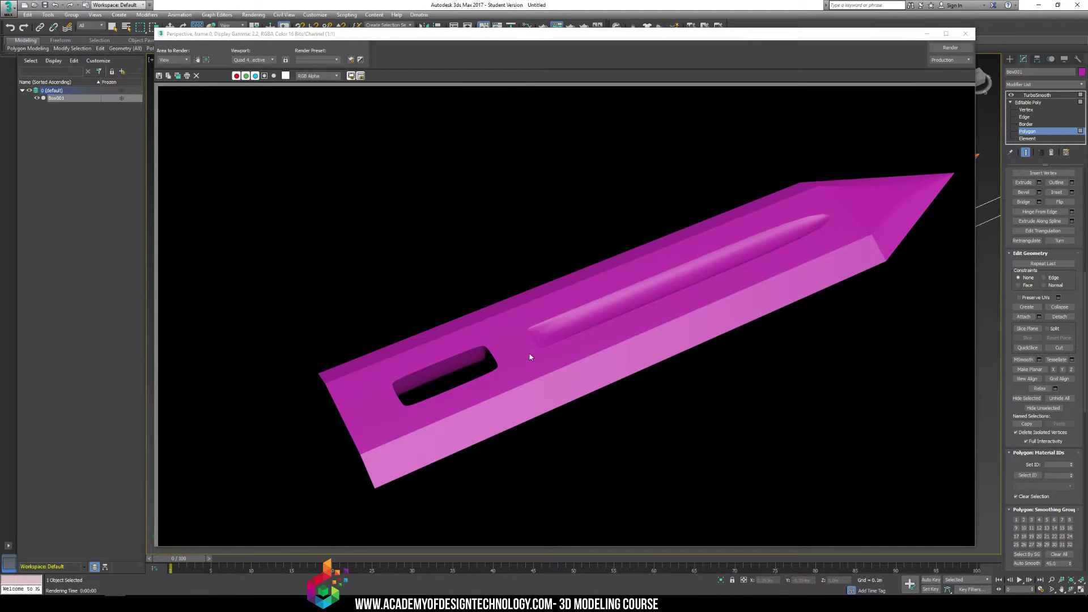
pyautogui.click(965, 34)
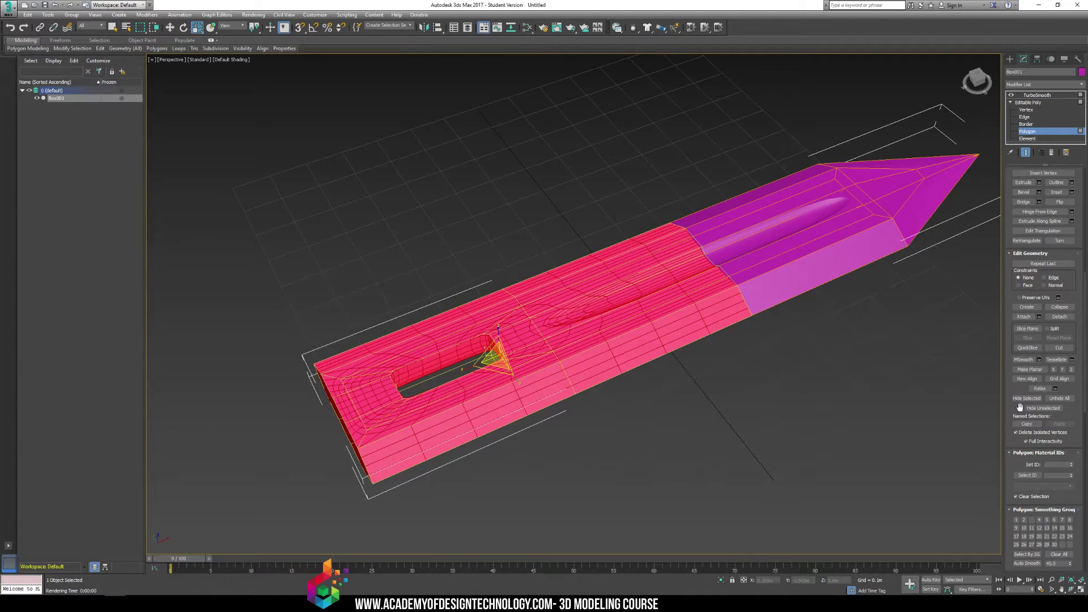
# - Slice the selected polygons crosswise at the groove's slot-side end, with the slice plane moved slightly toward the tip, and clear the selection
pyautogui.click(1026, 328)
pyautogui.moveTo(542, 322); pyautogui.dragTo(557, 317)
pyautogui.click(1020, 332)
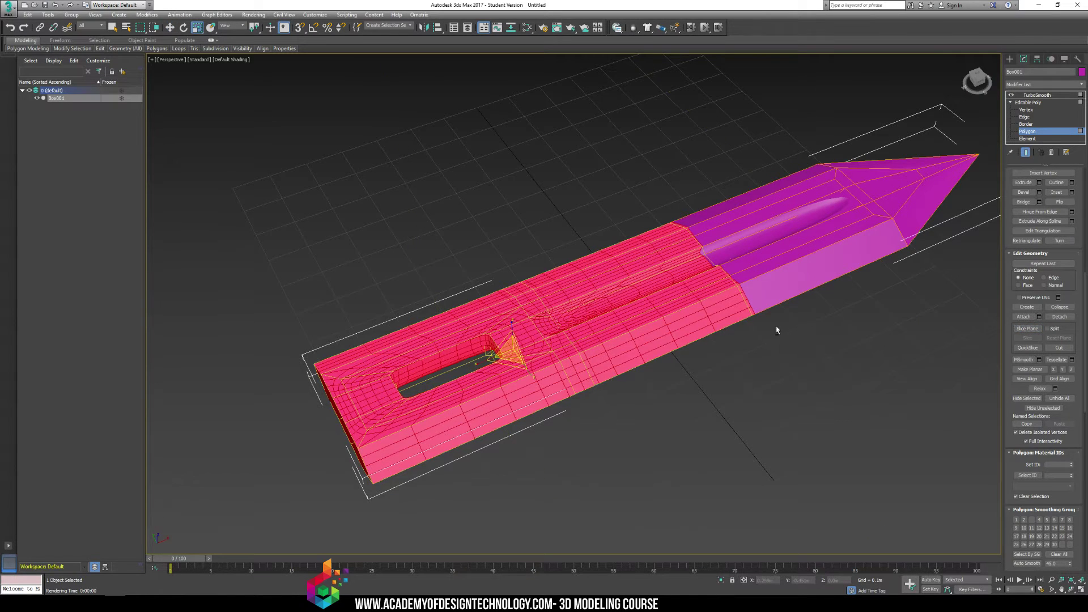
pyautogui.keyDown('alt'); pyautogui.moveTo(777, 330); pyautogui.dragTo(794, 321, button='middle'); pyautogui.keyUp('alt')
pyautogui.click(794, 321)
# - Render the whole blade to examine the end of the groove next to the slot
pyautogui.moveTo(708, 324); pyautogui.dragTo(730, 327, button='middle')
pyautogui.hotkey('shift', 'q')
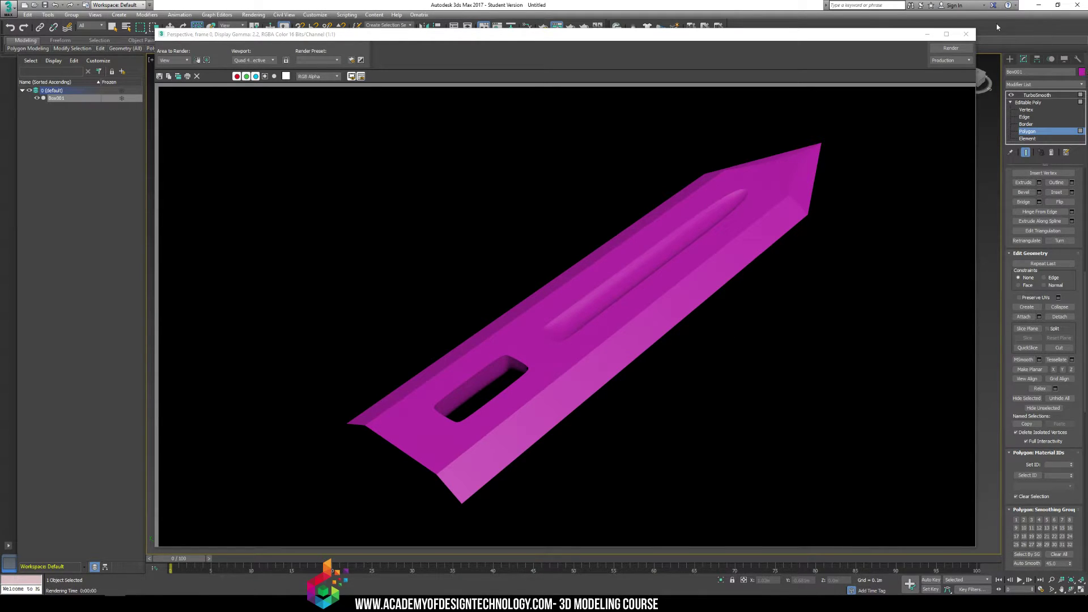
pyautogui.click(966, 34)
# - Show the viewport's polygon and vertex statistics, leave polygon level and turn off TurboSmooth on the blade
pyautogui.press('7')
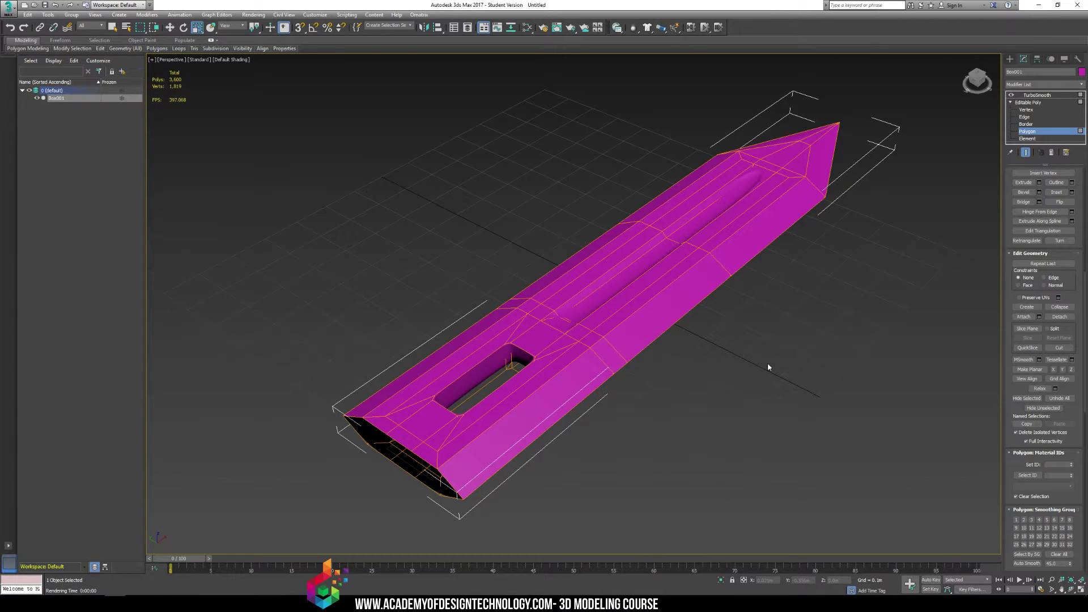
pyautogui.click(1023, 103)
pyautogui.click(1012, 95)
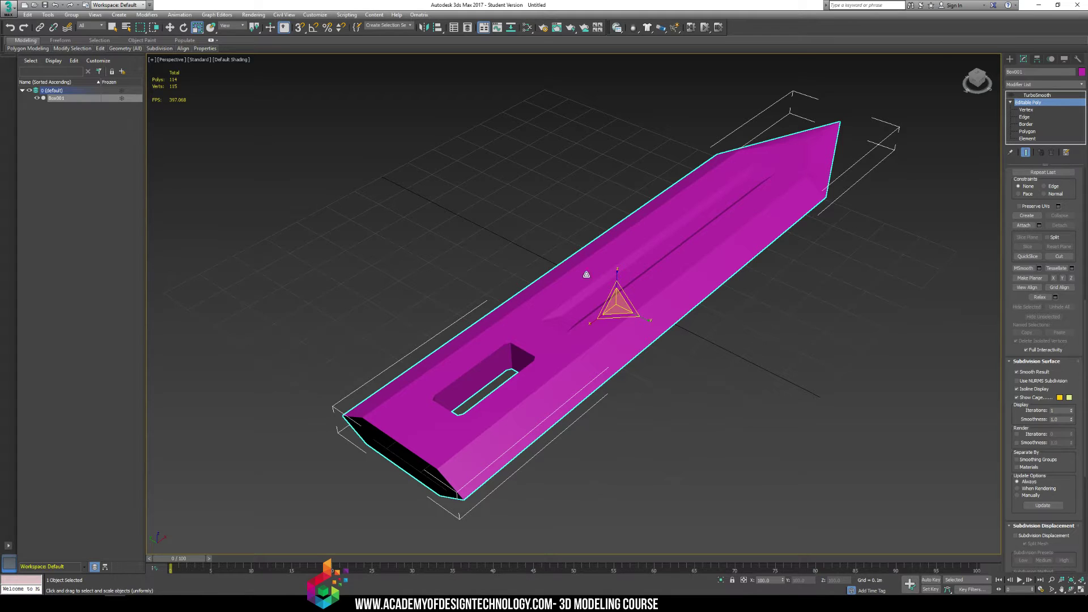
# - Select the open border at the blade's slotted end and extend it outward by scaling a copy into a flange
pyautogui.keyDown('alt'); pyautogui.moveTo(587, 274); pyautogui.dragTo(646, 244, button='middle'); pyautogui.keyUp('alt')
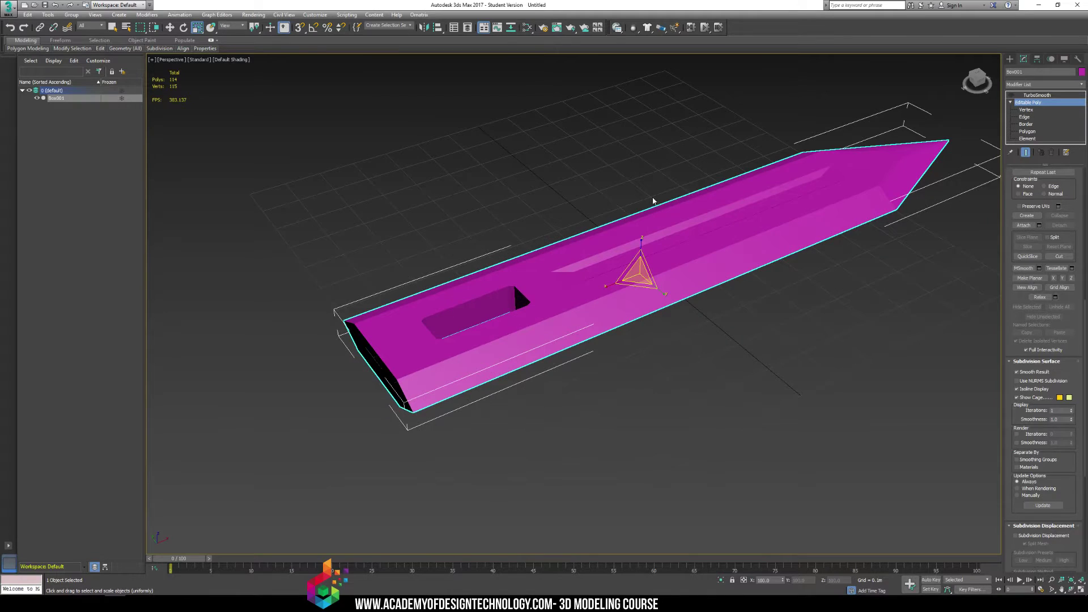
pyautogui.keyDown('alt'); pyautogui.moveTo(489, 196); pyautogui.dragTo(587, 239, button='middle'); pyautogui.keyUp('alt')
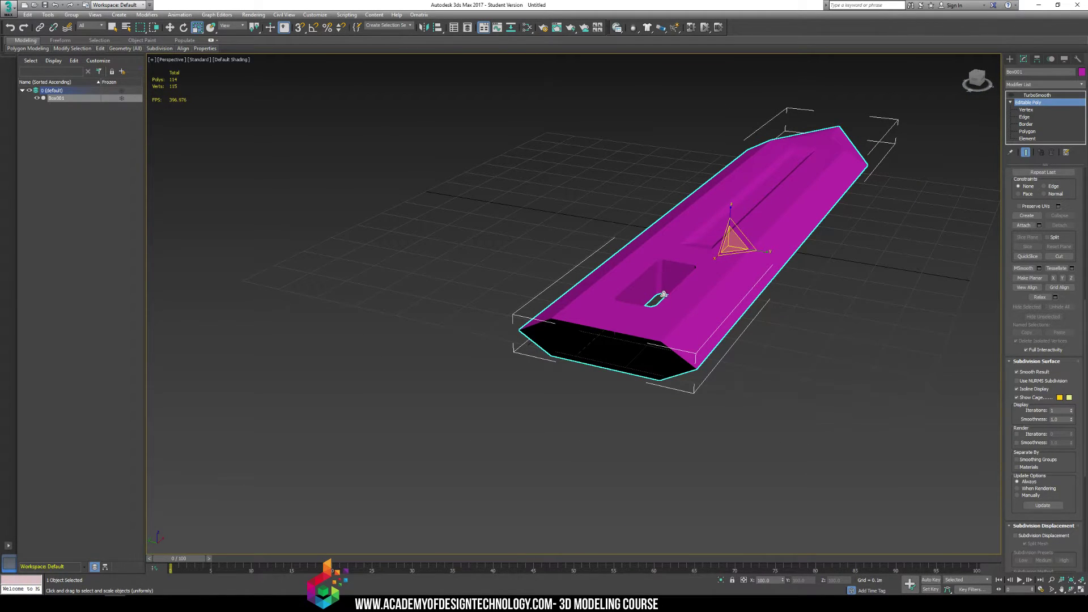
pyautogui.click(1027, 131)
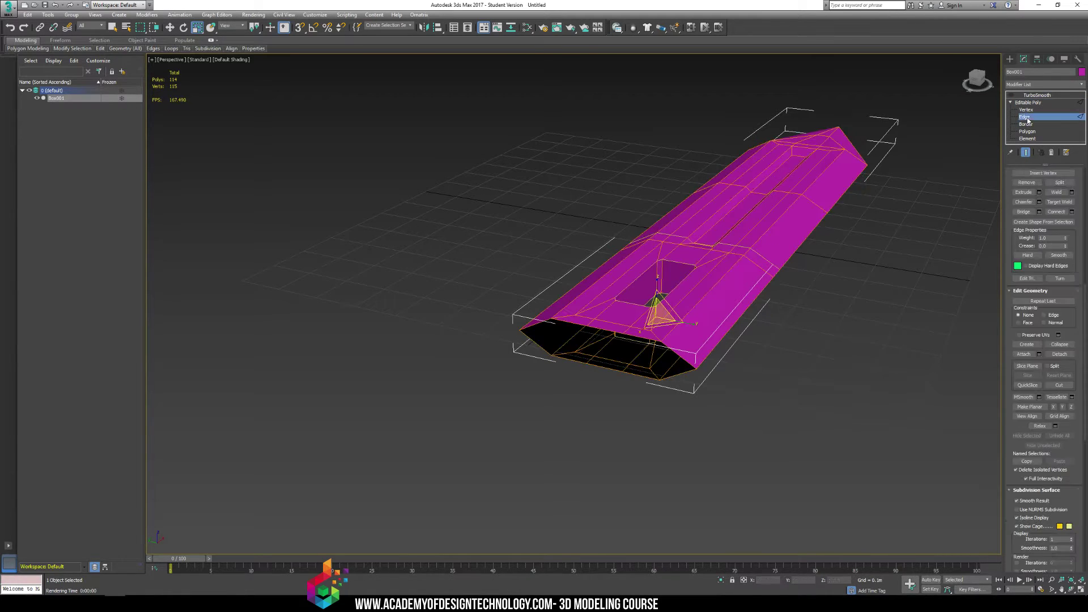
pyautogui.click(1029, 124)
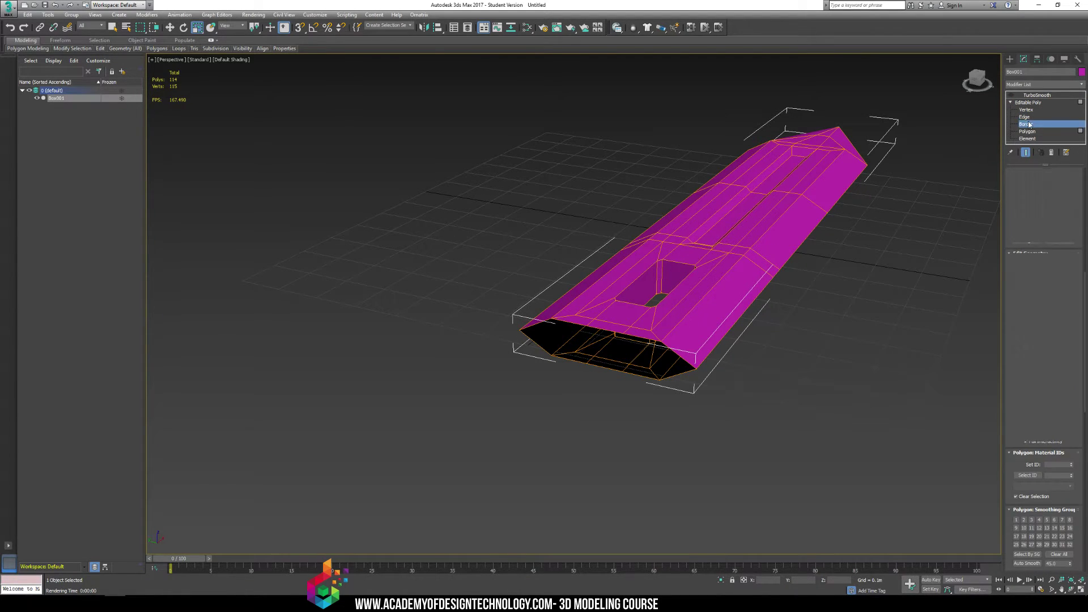
pyautogui.click(644, 337)
pyautogui.keyDown('alt'); pyautogui.moveTo(644, 336); pyautogui.dragTo(651, 362, button='middle'); pyautogui.keyUp('alt')
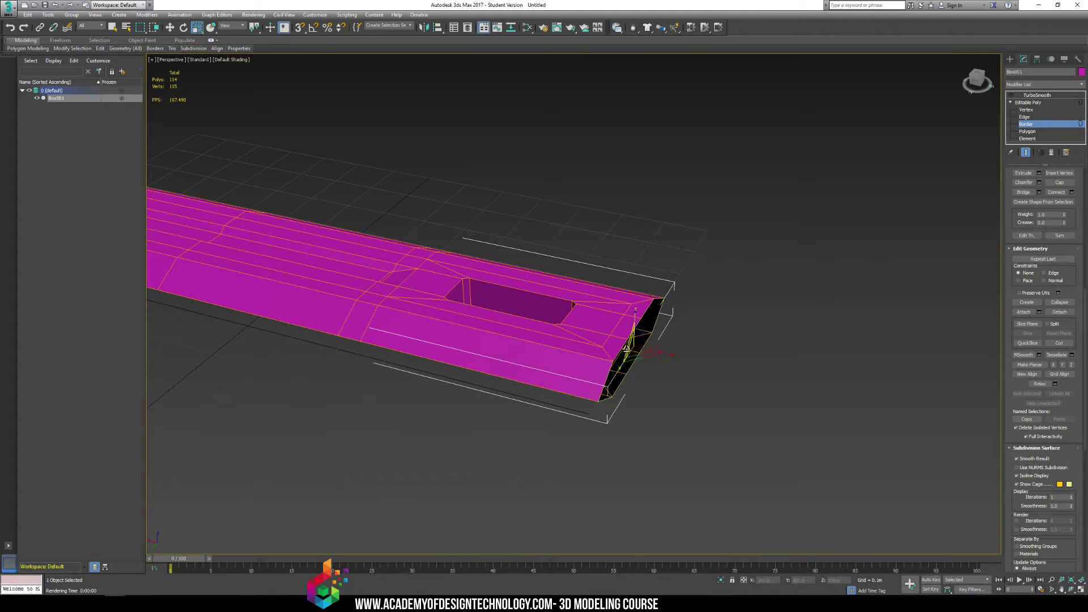
pyautogui.moveTo(636, 345)
pyautogui.keyDown('shift'); pyautogui.mouseDown()
pyautogui.moveTo(648, 328)
pyautogui.moveTo(629, 345)
pyautogui.mouseUp(); pyautogui.keyUp('shift')
pyautogui.press('w')
pyautogui.keyDown('alt'); pyautogui.moveTo(629, 346); pyautogui.dragTo(674, 354, button='middle'); pyautogui.keyUp('alt')
pyautogui.hotkey('ctrl', 'z')
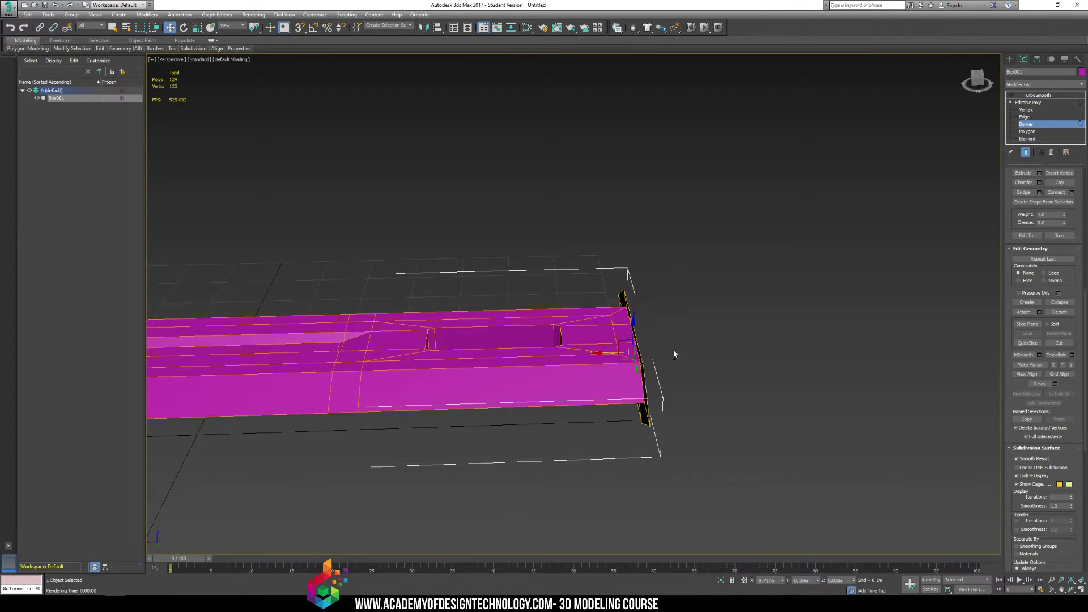
# - Extrude the flange's open border away from the blade by moving a copy, giving the guard some thickness
pyautogui.moveTo(610, 353); pyautogui.dragTo(621, 354)
pyautogui.hotkey('ctrl', 'z')
pyautogui.moveTo(622, 355)
pyautogui.keyDown('alt'); pyautogui.mouseDown(button='middle')
pyautogui.moveTo(644, 330)
pyautogui.moveTo(615, 348)
pyautogui.mouseUp(button='middle'); pyautogui.keyUp('alt')
pyautogui.press('r')
pyautogui.press('w')
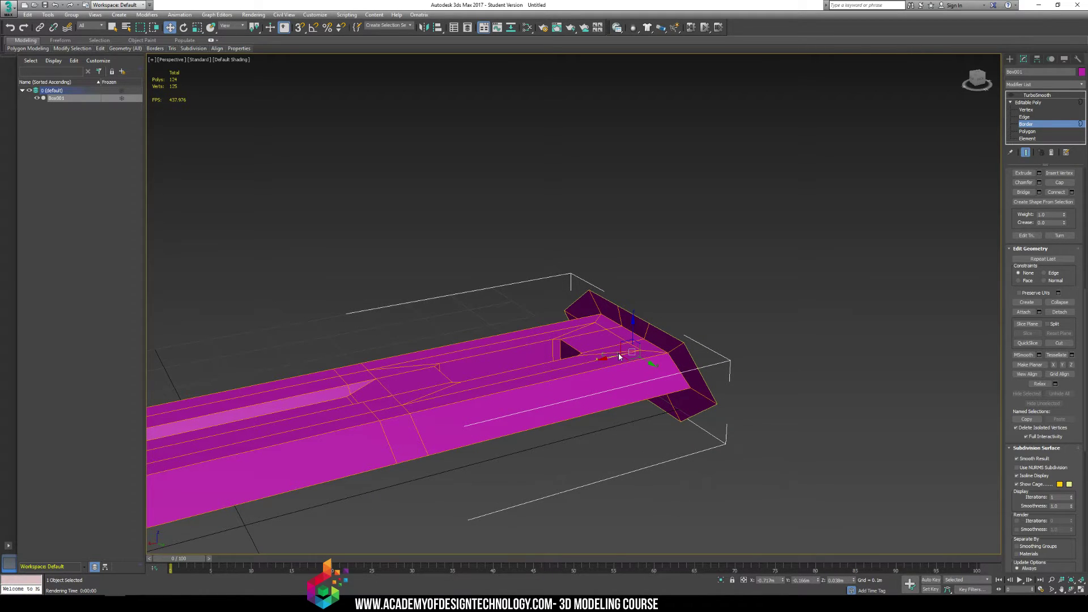
pyautogui.moveTo(619, 356); pyautogui.dragTo(611, 360)
pyautogui.hotkey('ctrl', 'z')
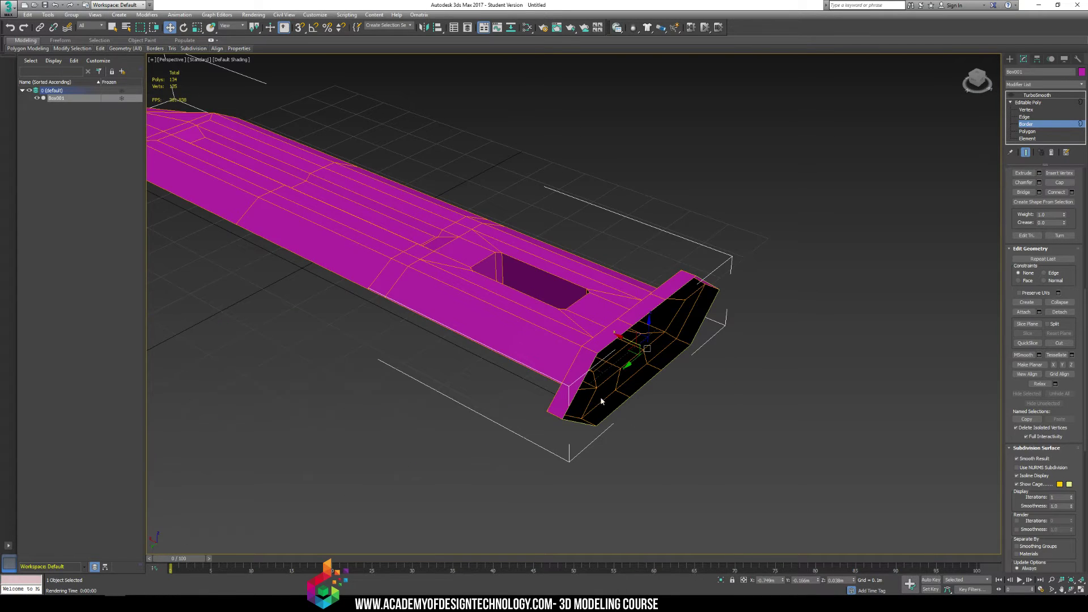
# - Render the whole blade with its guard from a perspective view along the tip side
pyautogui.scroll(-5, 601, 400)
pyautogui.keyDown('alt'); pyautogui.moveTo(556, 363); pyautogui.dragTo(683, 339, button='middle'); pyautogui.keyUp('alt')
pyautogui.hotkey('shift', 'q')
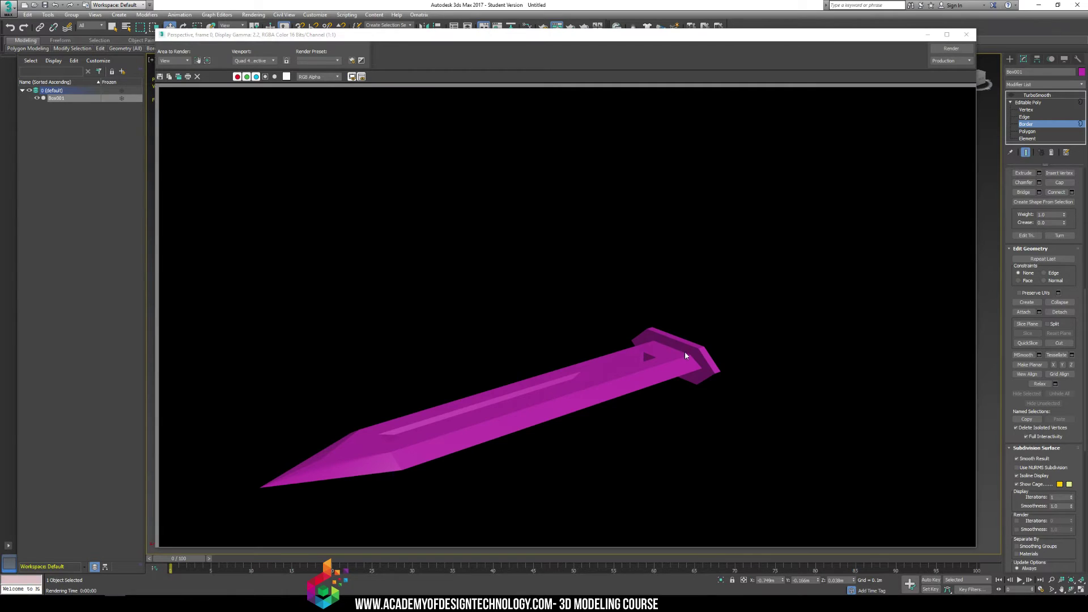
# - Rebuild the guard by extending the blade's open border into a short collar and scaling a border copy outward into a wide flange
pyautogui.click(966, 34)
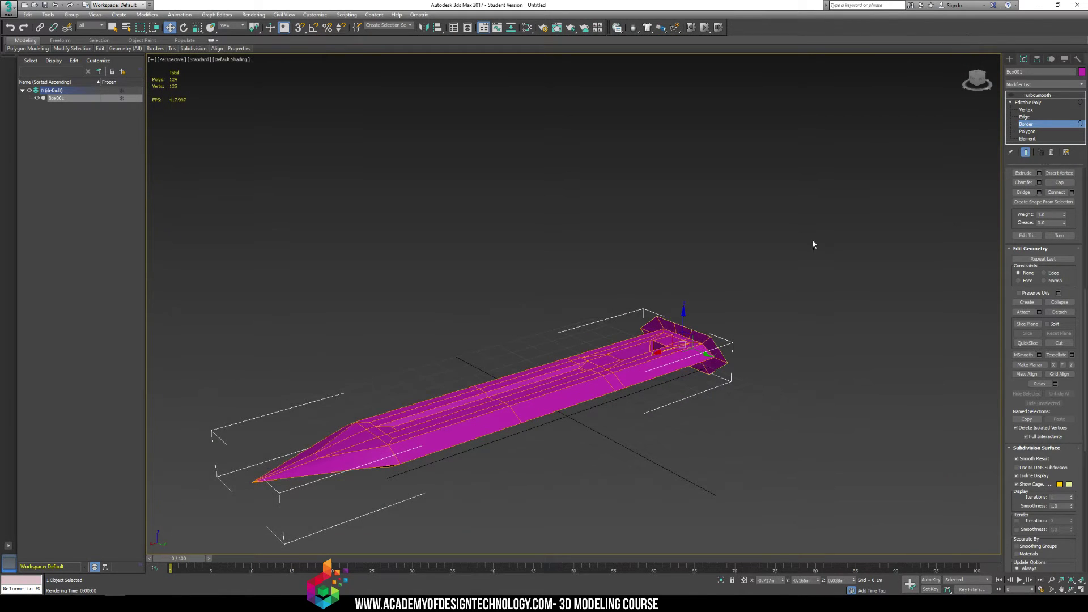
pyautogui.scroll(6, 714, 342)
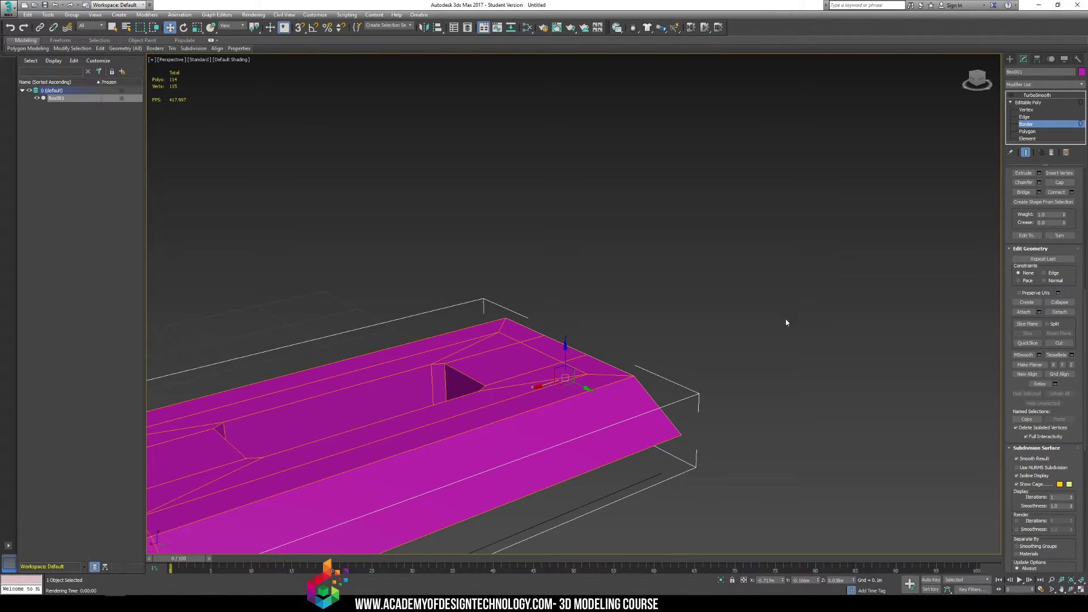
pyautogui.press('r')
pyautogui.keyDown('shift'); pyautogui.moveTo(614, 358); pyautogui.dragTo(638, 289); pyautogui.keyUp('shift')
pyautogui.press('w')
pyautogui.press('r')
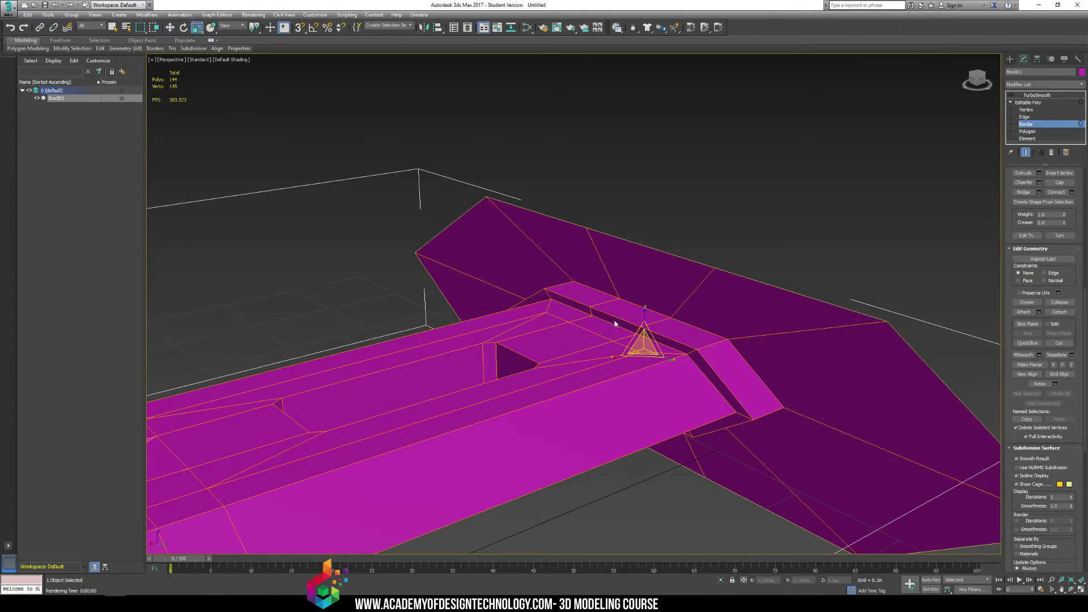
# - Extrude the flange's open border away from the blade to thicken the guard and scale a copy inward to leave a small opening
pyautogui.scroll(-3, 638, 289)
pyautogui.press('w')
pyautogui.keyDown('shift'); pyautogui.moveTo(608, 345); pyautogui.dragTo(651, 336); pyautogui.keyUp('shift')
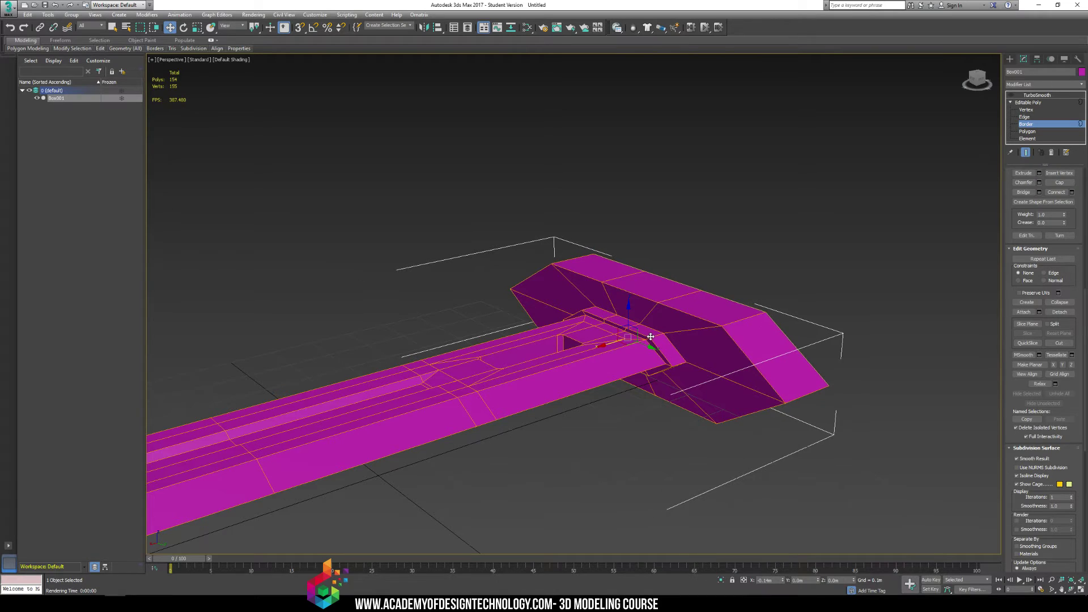
pyautogui.keyDown('alt'); pyautogui.moveTo(706, 342); pyautogui.dragTo(632, 367, button='middle'); pyautogui.keyUp('alt')
pyautogui.scroll(-3, 632, 367)
pyautogui.press('r')
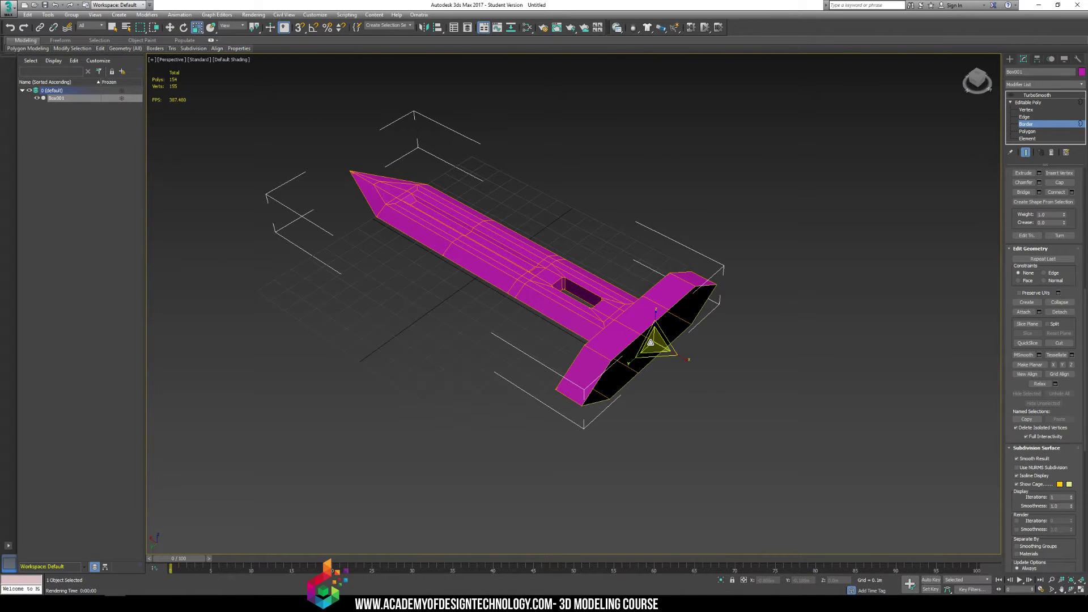
pyautogui.keyDown('shift'); pyautogui.moveTo(655, 345); pyautogui.dragTo(613, 437); pyautogui.keyUp('shift')
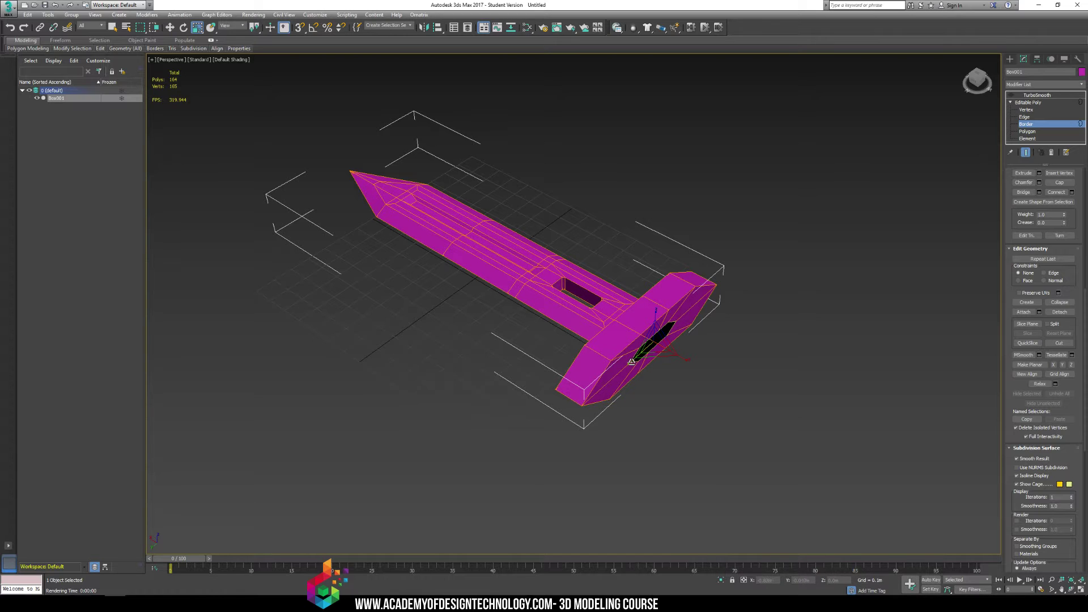
# - Extrude the guard's small opening into a long grip, build a flared pommel at its end and cap the open border
pyautogui.moveTo(635, 358); pyautogui.dragTo(781, 409)
pyautogui.press('w')
pyautogui.press('r')
pyautogui.press('w')
pyautogui.press('r')
pyautogui.press('w')
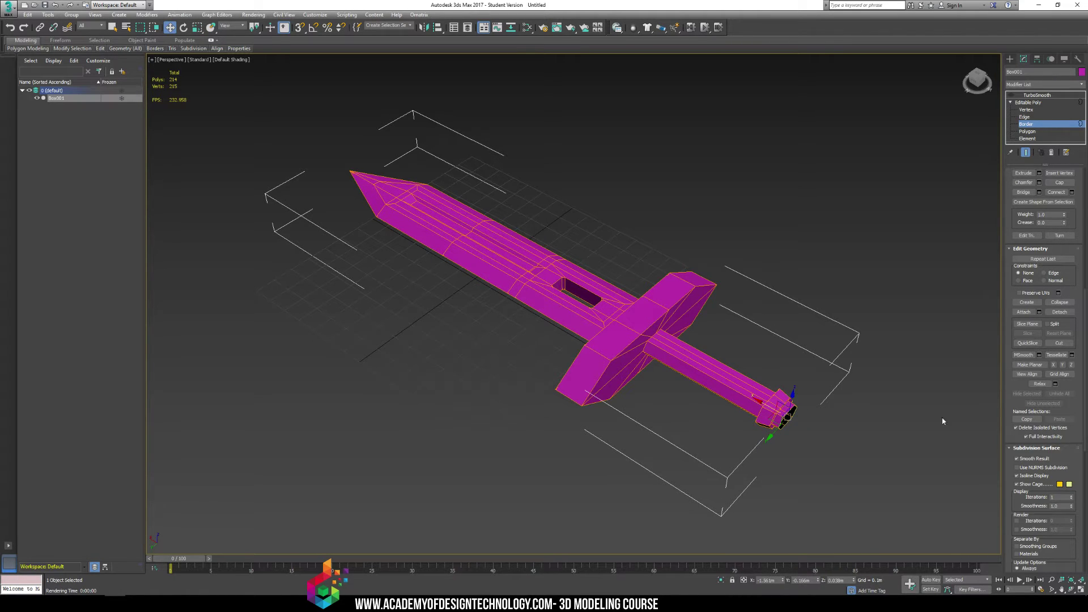
pyautogui.click(1059, 182)
# - Leave sub-object level, deselect the sword and render it from a perspective view showing blade, guard and grip
pyautogui.keyDown('alt'); pyautogui.moveTo(862, 230); pyautogui.dragTo(951, 122, button='middle'); pyautogui.keyUp('alt')
pyautogui.click(1027, 138)
pyautogui.click(1010, 59)
pyautogui.click(919, 157)
pyautogui.keyDown('alt'); pyautogui.moveTo(876, 171); pyautogui.dragTo(695, 282, button='middle'); pyautogui.keyUp('alt')
pyautogui.hotkey('shift', 'q')
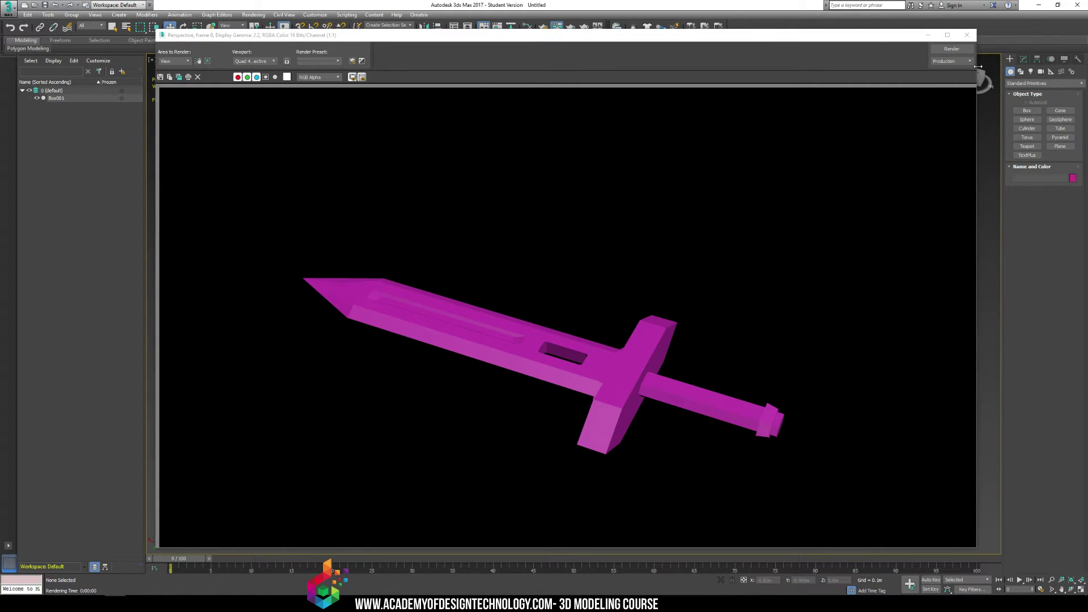
pyautogui.click(966, 35)
# - Select the polygons around the grip, assign them smoothing group 13 and check the sword in a render
pyautogui.click(1023, 59)
pyautogui.click(657, 354)
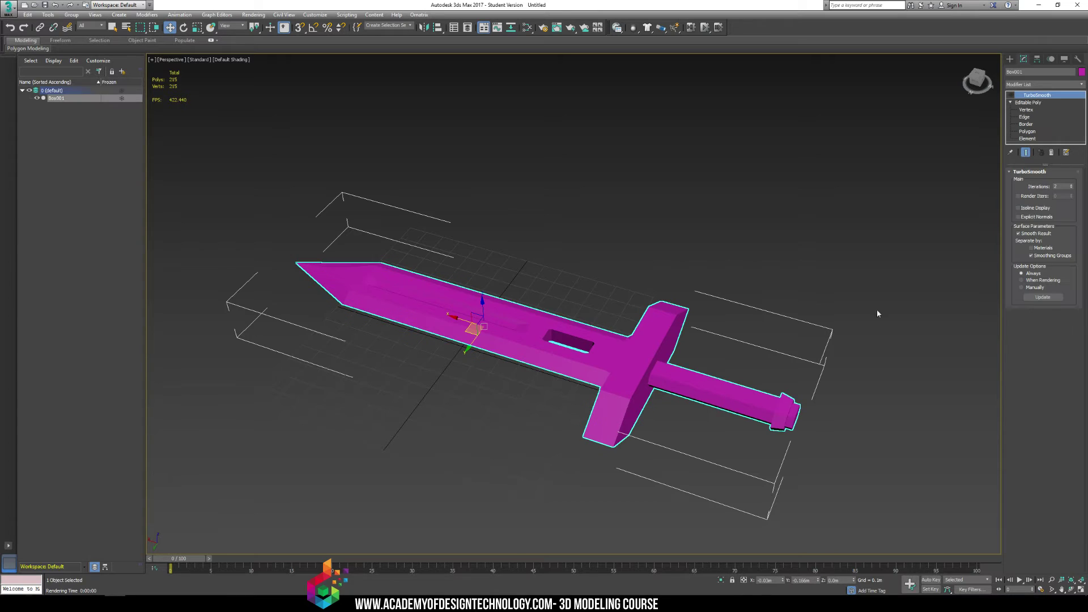
pyautogui.click(1027, 131)
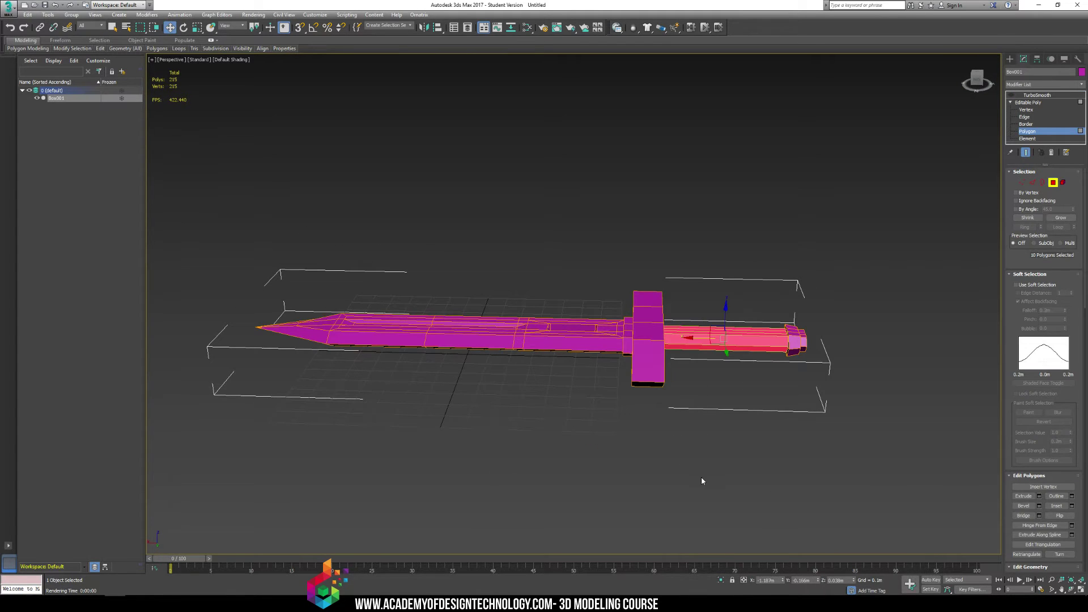
pyautogui.keyDown('alt'); pyautogui.moveTo(824, 411); pyautogui.dragTo(991, 393, button='middle'); pyautogui.keyUp('alt')
pyautogui.scroll(-5, 1038, 371)
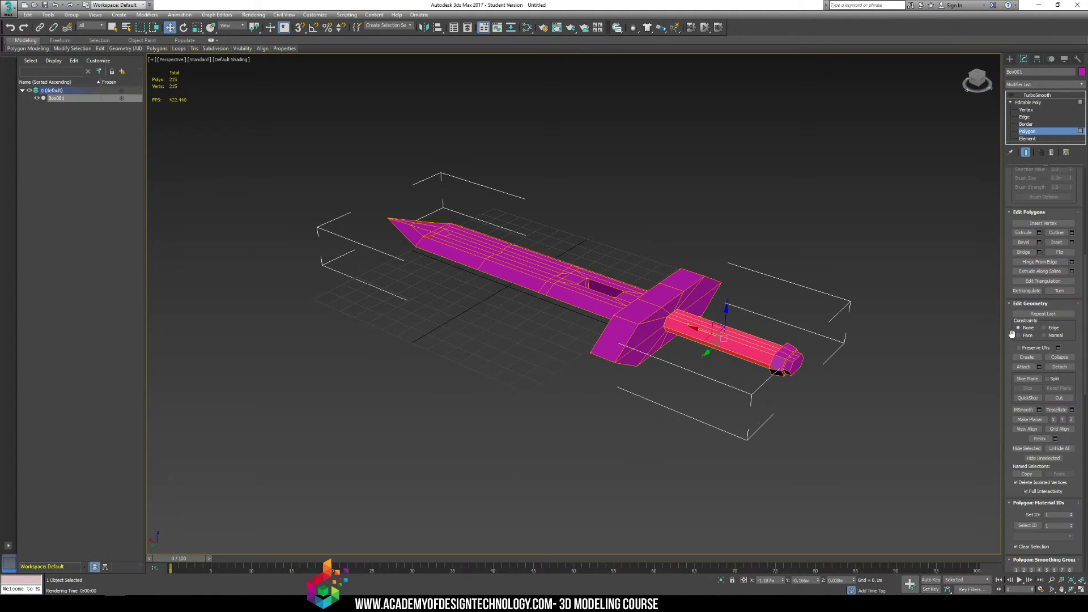
pyautogui.scroll(-3, 1041, 396)
pyautogui.hotkey('shift', 'q')
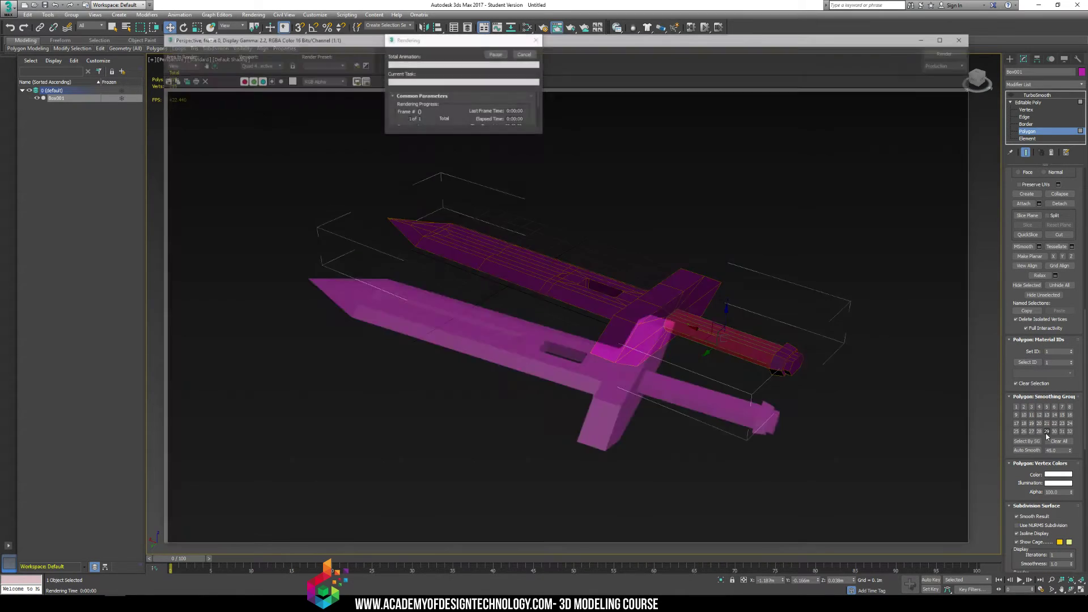
pyautogui.click(1047, 415)
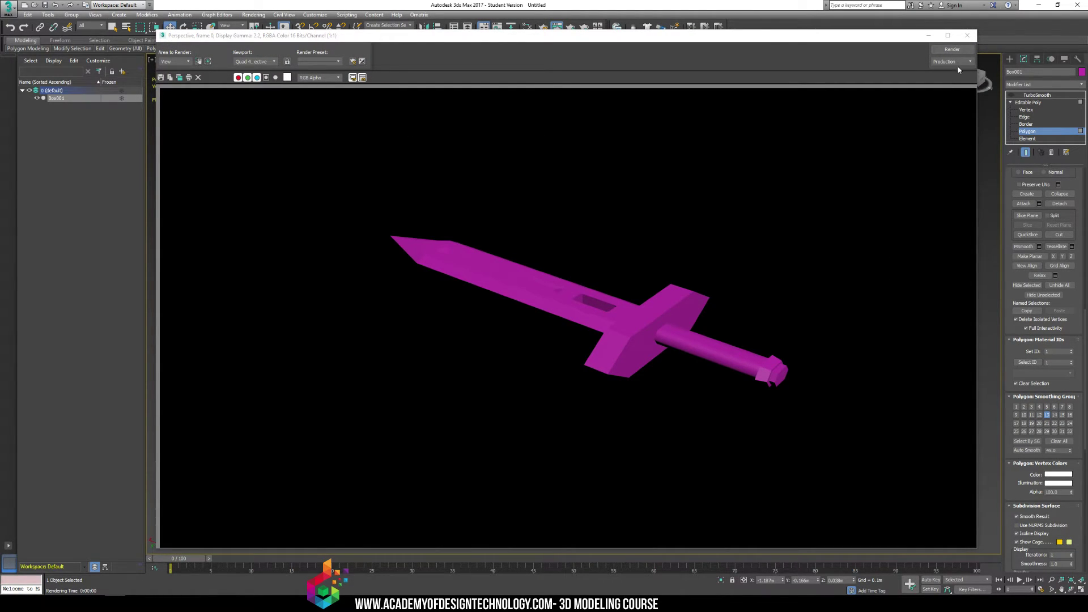
pyautogui.click(967, 35)
# - Select the pommel's polygons, assign them smoothing group 24 and render the sword
pyautogui.keyDown('alt'); pyautogui.moveTo(793, 351); pyautogui.dragTo(802, 328, button='middle'); pyautogui.keyUp('alt')
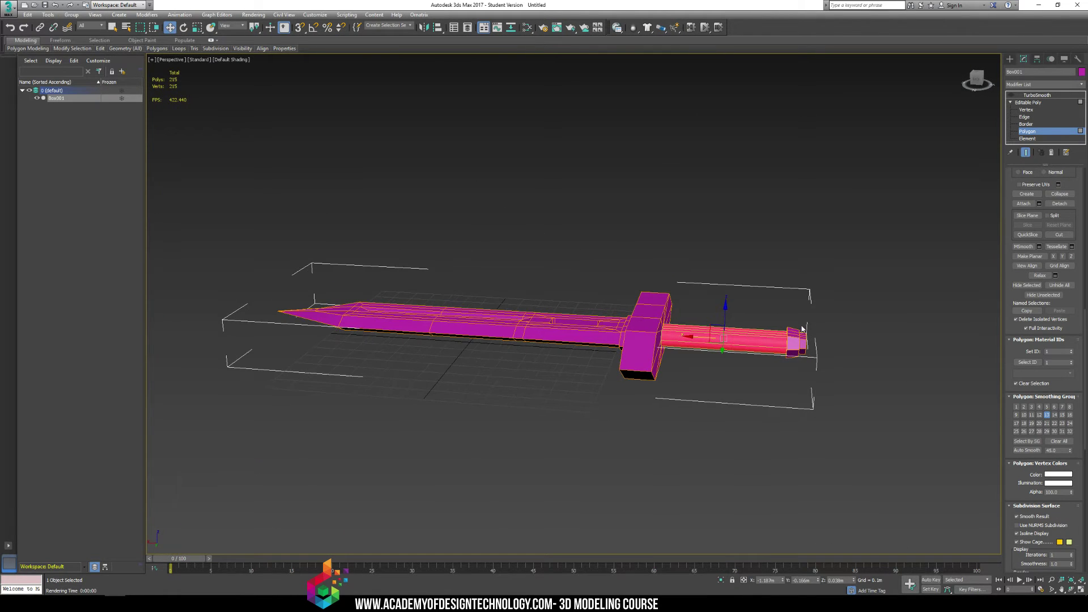
pyautogui.click(796, 353)
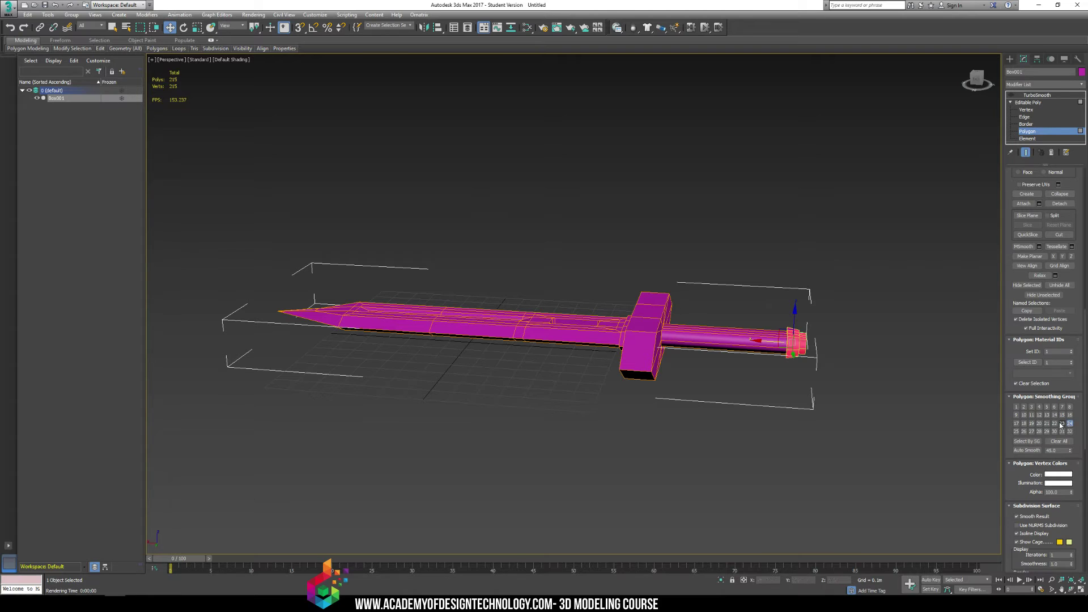
pyautogui.hotkey('shift', 'z')
pyautogui.hotkey('shift', 'q')
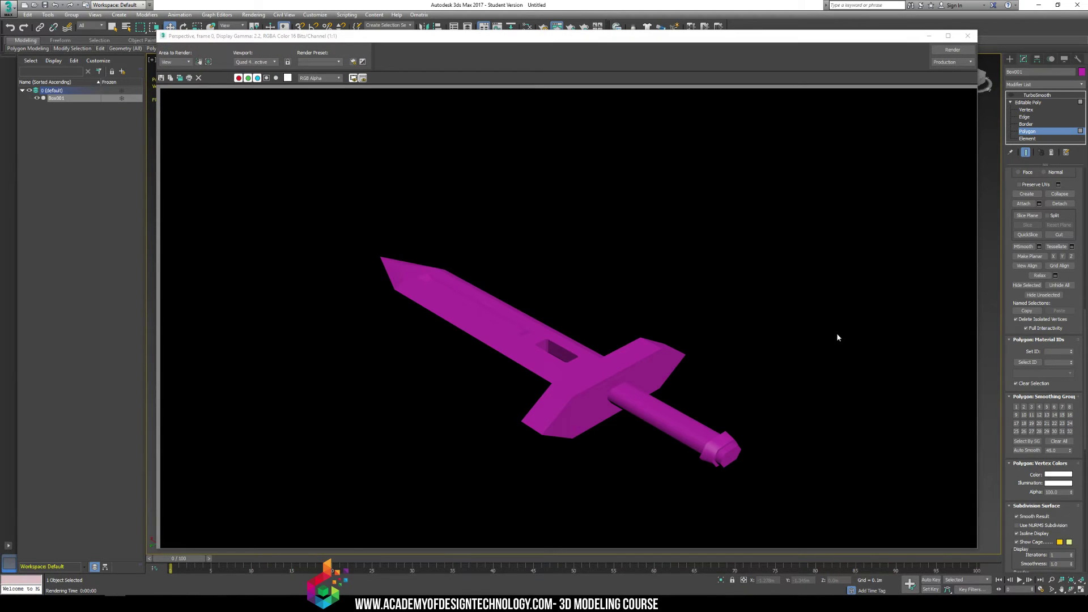
pyautogui.click(967, 36)
# - Select the grip and pommel polygons, scale them narrower across the sword's width and check the result in a render
pyautogui.keyDown('alt'); pyautogui.moveTo(740, 291); pyautogui.dragTo(590, 272, button='middle'); pyautogui.keyUp('alt')
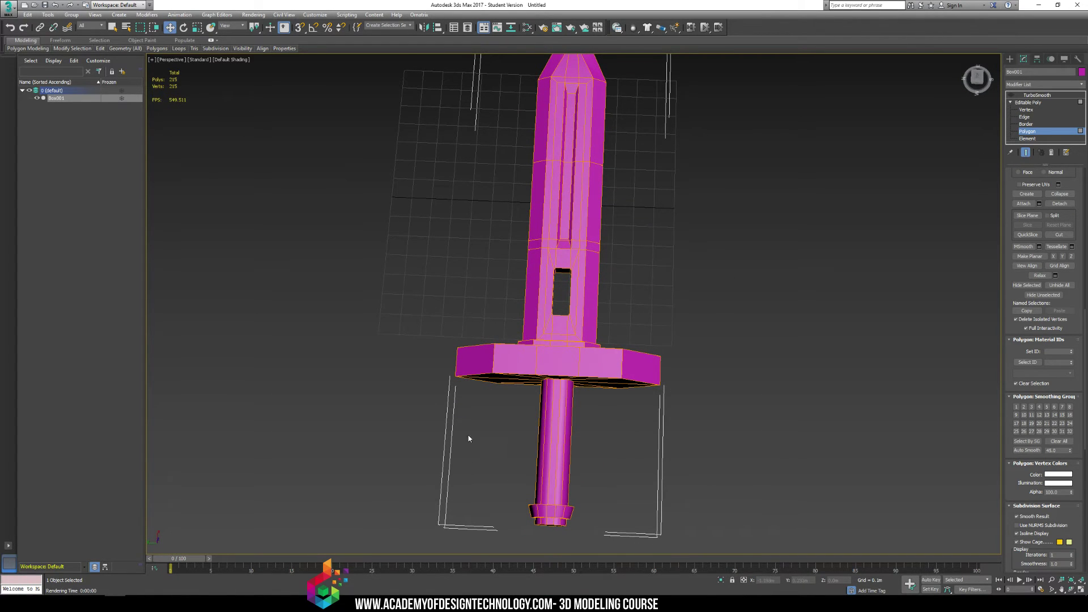
pyautogui.moveTo(468, 439); pyautogui.dragTo(598, 528)
pyautogui.press('r')
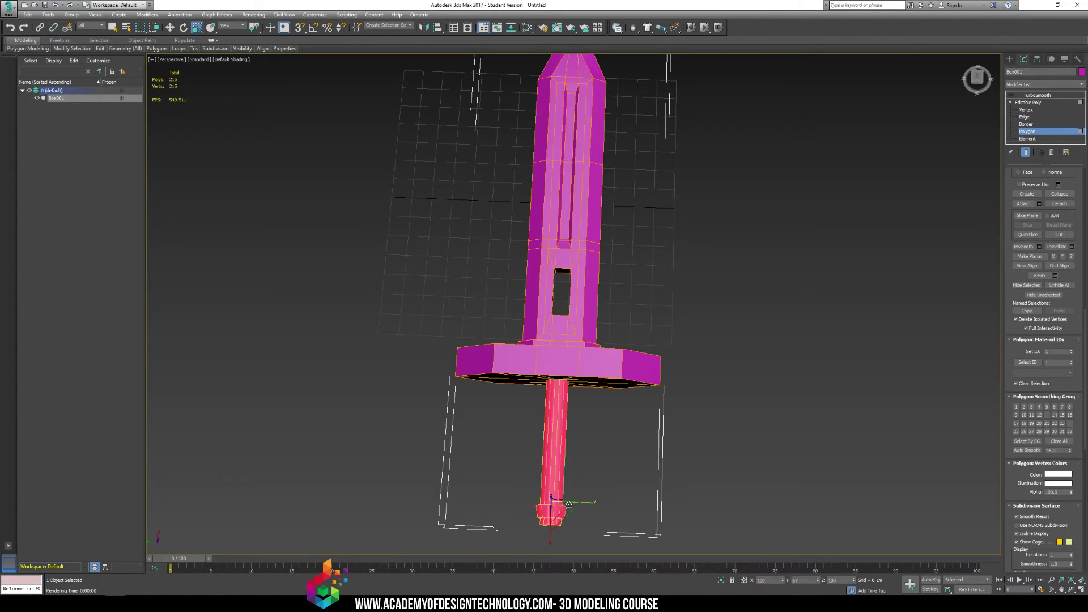
pyautogui.click(631, 431)
pyautogui.keyDown('alt'); pyautogui.moveTo(631, 431); pyautogui.dragTo(665, 401, button='middle'); pyautogui.keyUp('alt')
pyautogui.hotkey('shift', 'q')
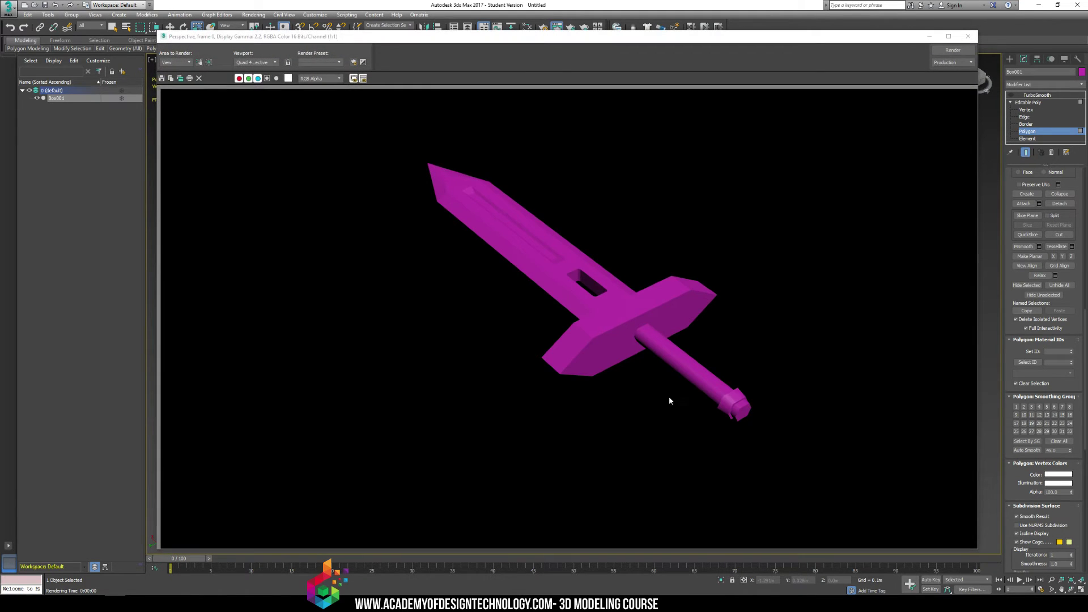
pyautogui.click(968, 37)
# - Select the polygons at both ends of the guard and scale them inward to shorten the guard
pyautogui.keyDown('alt'); pyautogui.moveTo(733, 229); pyautogui.dragTo(765, 219, button='middle'); pyautogui.keyUp('alt')
pyautogui.click(629, 202)
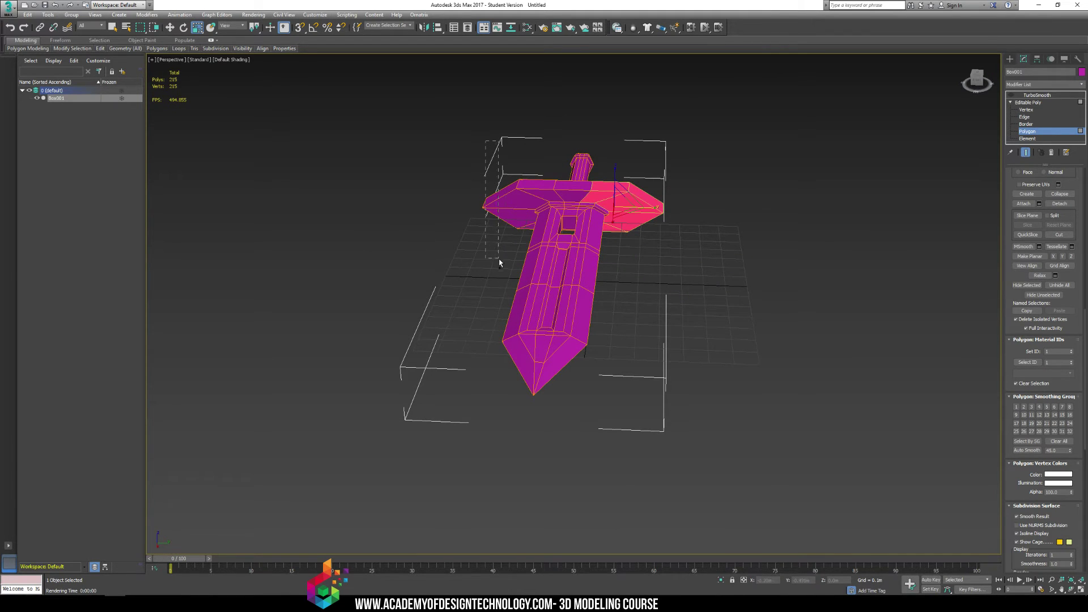
pyautogui.keyDown('ctrl'); pyautogui.moveTo(500, 263); pyautogui.dragTo(523, 243); pyautogui.keyUp('ctrl')
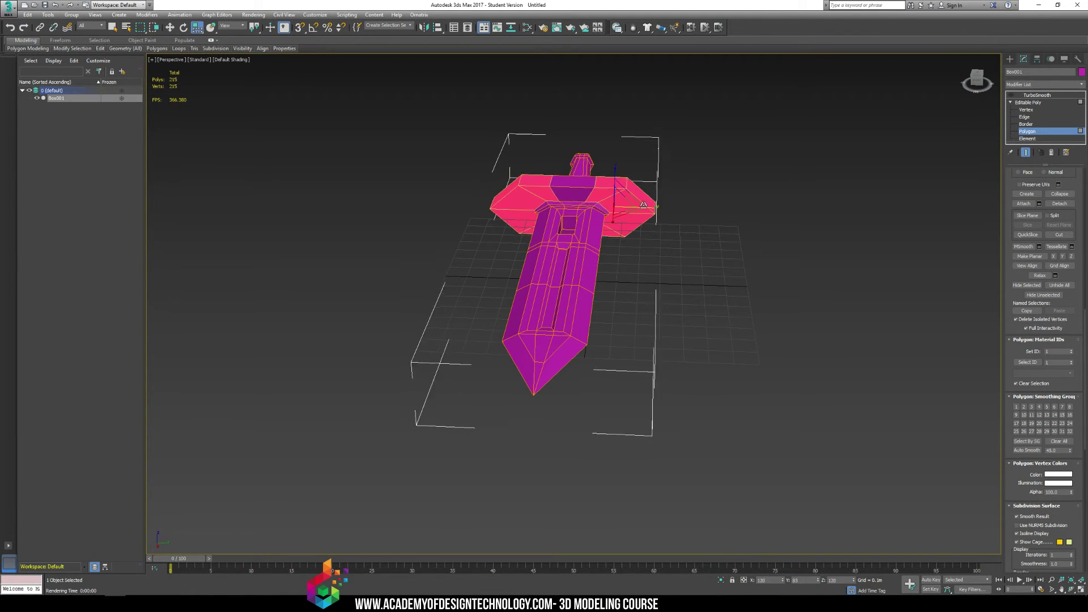
pyautogui.moveTo(643, 204); pyautogui.dragTo(639, 214)
pyautogui.click(664, 264)
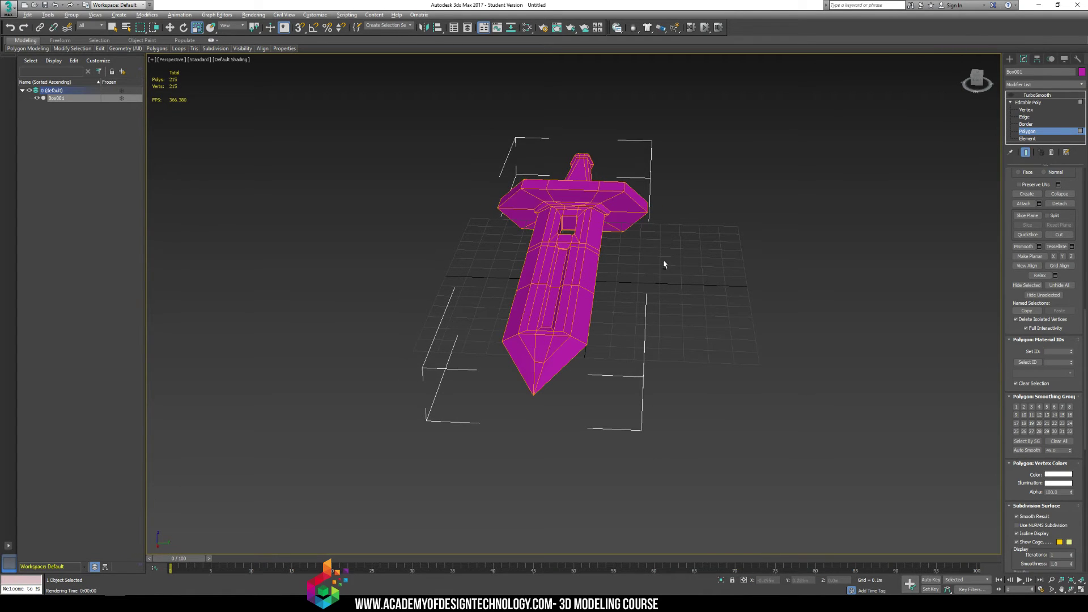
# - Examine the finished sword from several angles, including close views of the guard, slot, groove and tip
pyautogui.keyDown('alt'); pyautogui.moveTo(665, 264); pyautogui.dragTo(564, 214, button='middle'); pyautogui.keyUp('alt')
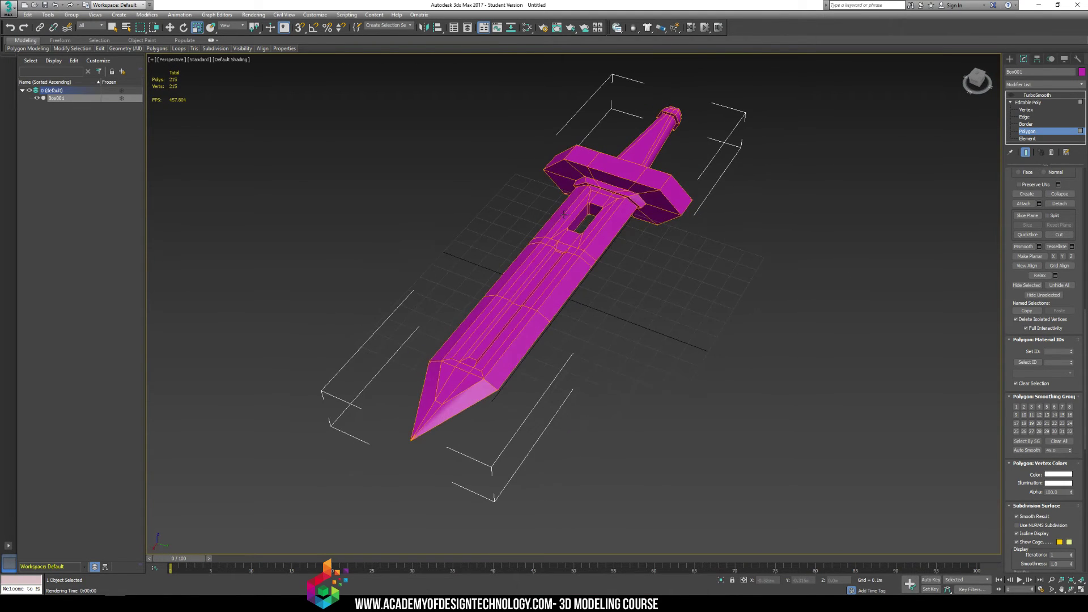
pyautogui.keyDown('alt'); pyautogui.moveTo(503, 311); pyautogui.dragTo(668, 326, button='middle'); pyautogui.keyUp('alt')
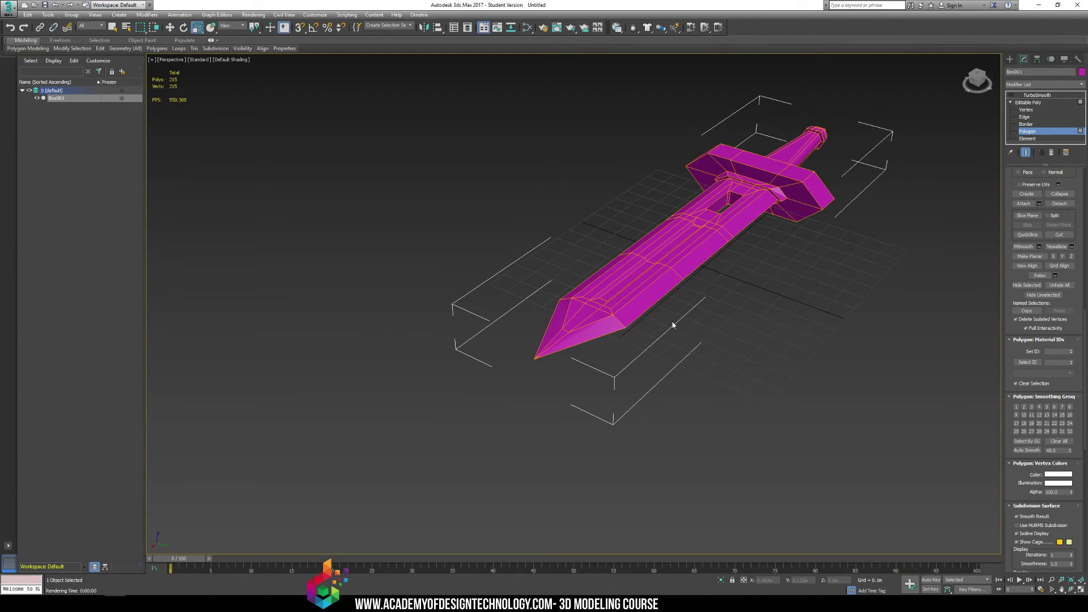
pyautogui.click(1026, 153)
pyautogui.keyDown('alt'); pyautogui.moveTo(658, 261); pyautogui.dragTo(741, 288, button='middle'); pyautogui.keyUp('alt')
pyautogui.scroll(5, 616, 292)
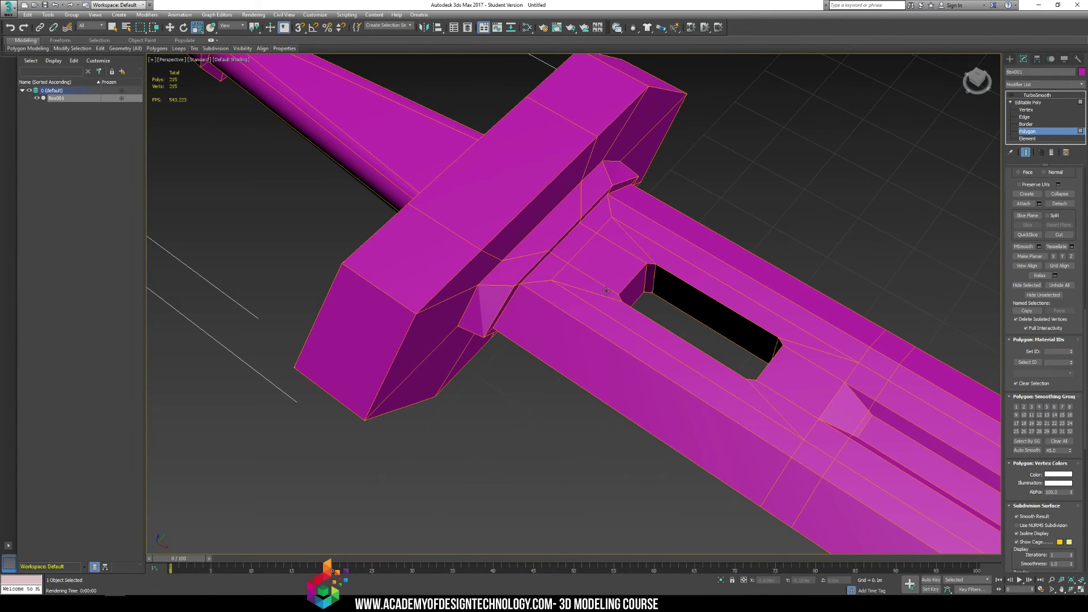
pyautogui.scroll(-8, 607, 291)
pyautogui.scroll(6, 764, 355)
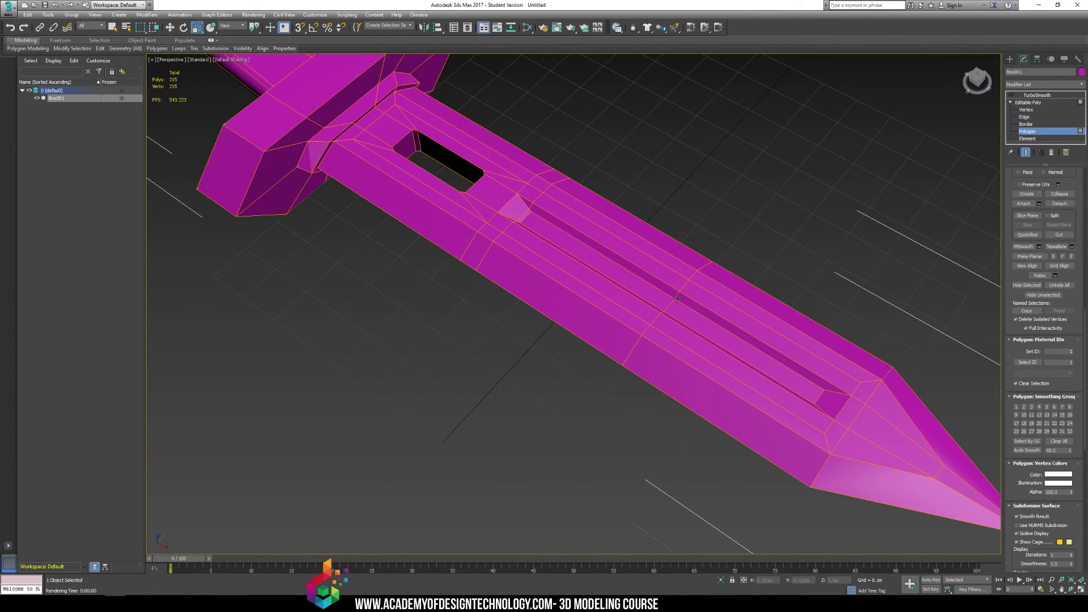
pyautogui.keyDown('alt'); pyautogui.moveTo(677, 299); pyautogui.dragTo(571, 322, button='middle'); pyautogui.keyUp('alt')
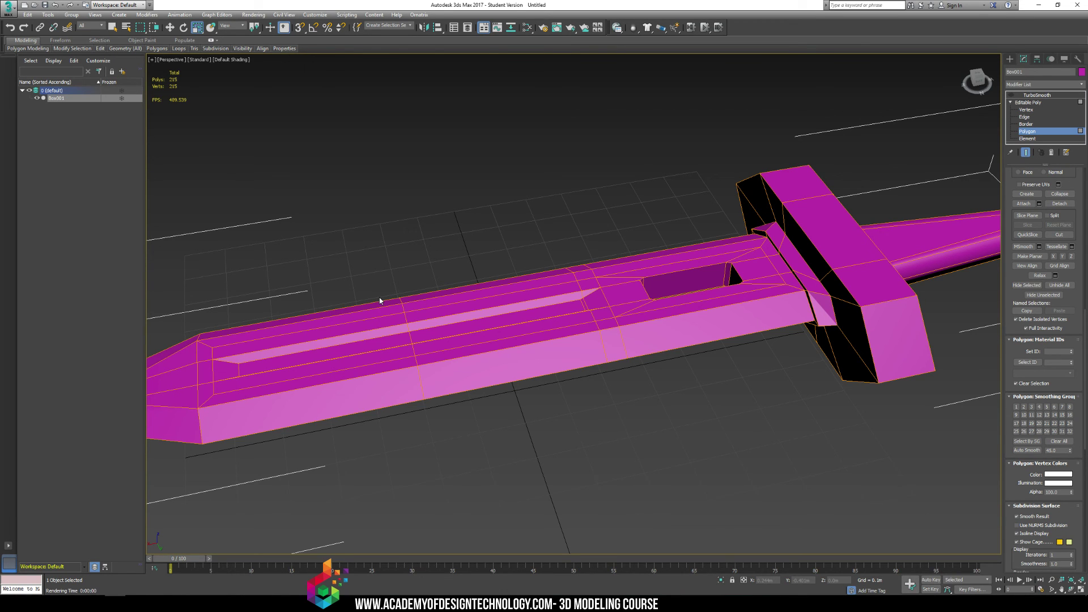
pyautogui.scroll(-5, 384, 318)
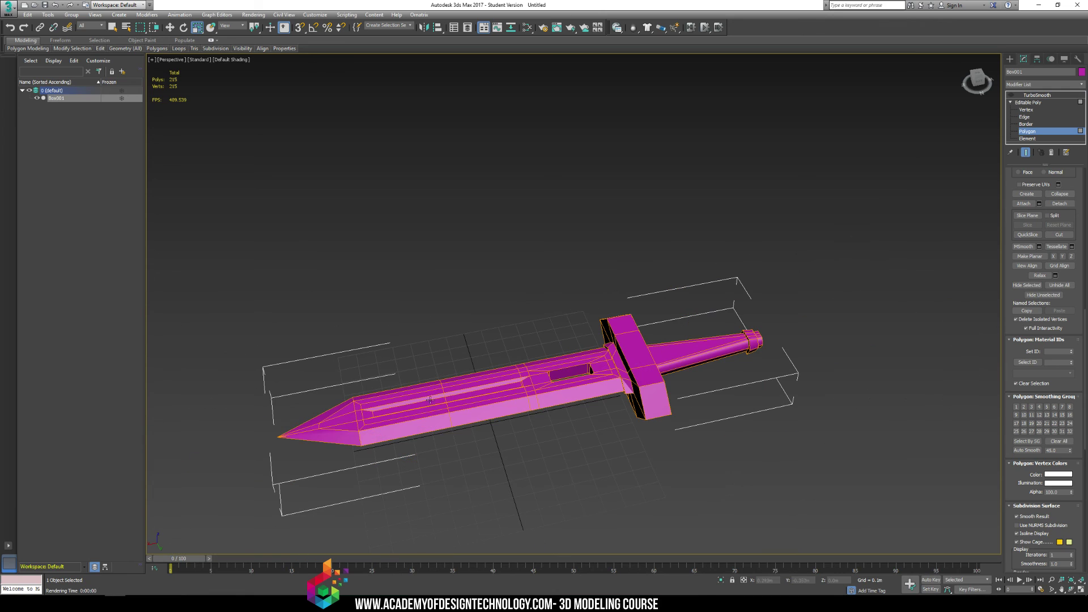